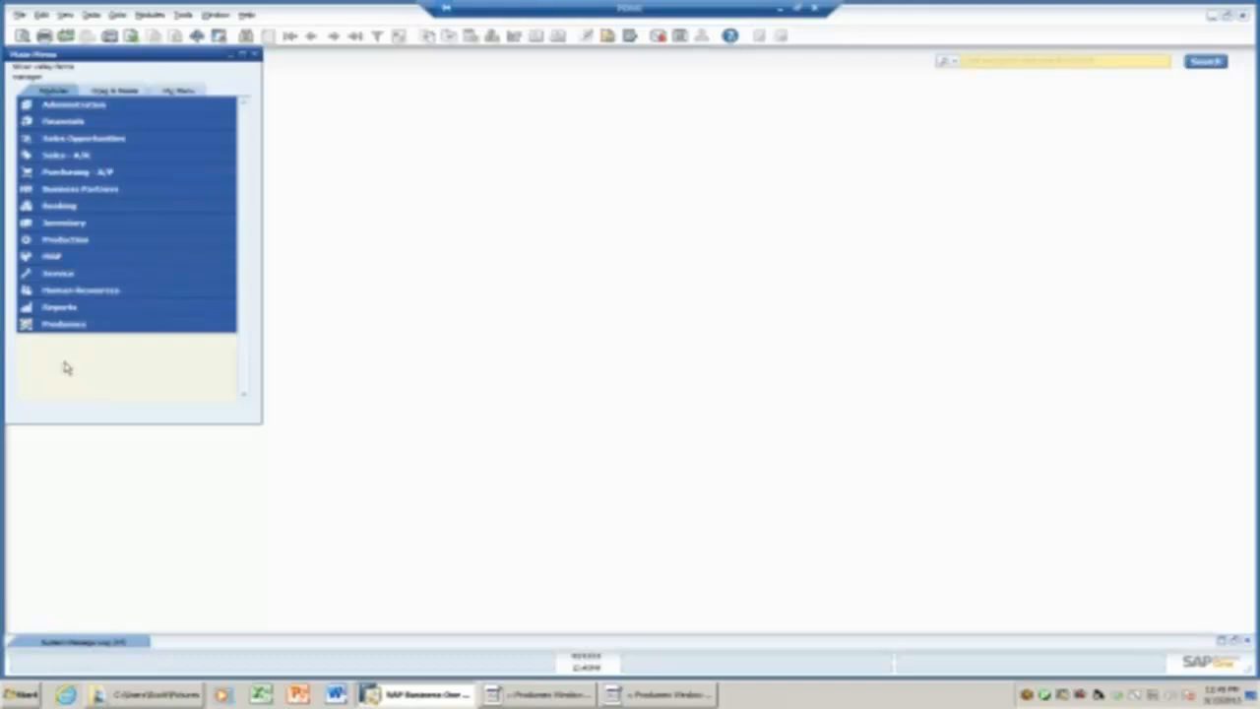
# Expand Produmex, then the Inventory module in the main menu, and minimize SAP Business One.
pyautogui.click(70, 325)
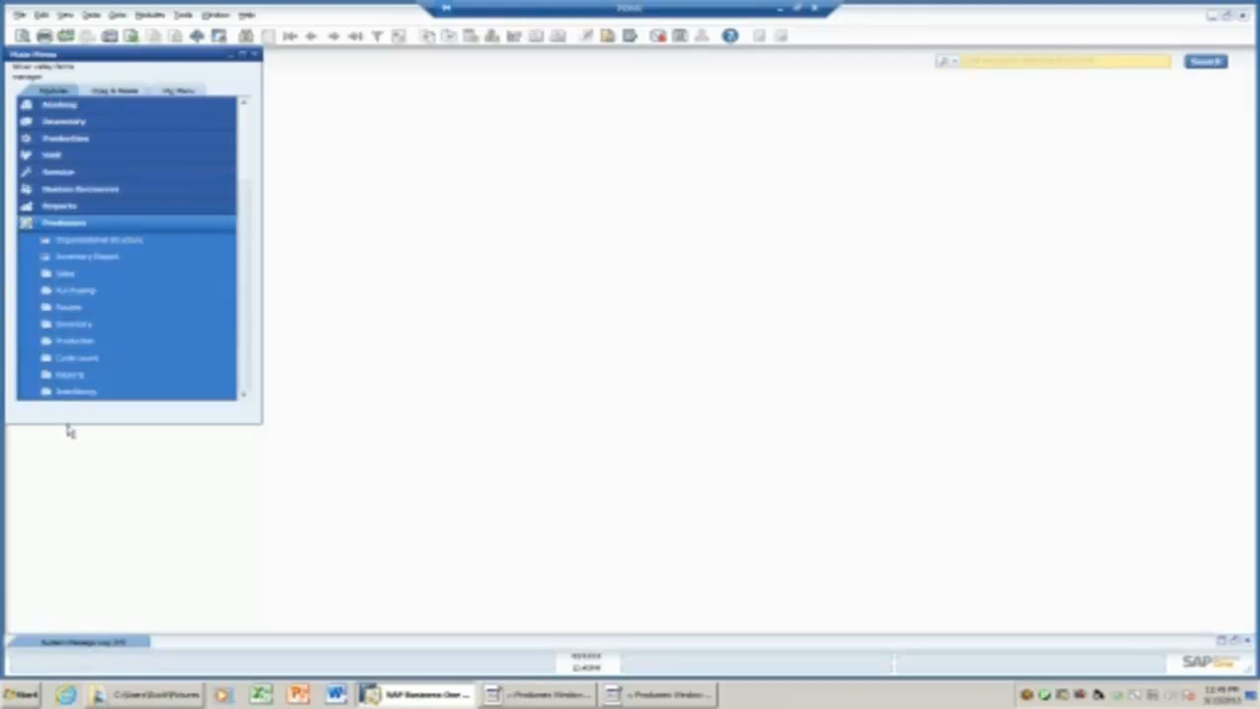
pyautogui.click(88, 241)
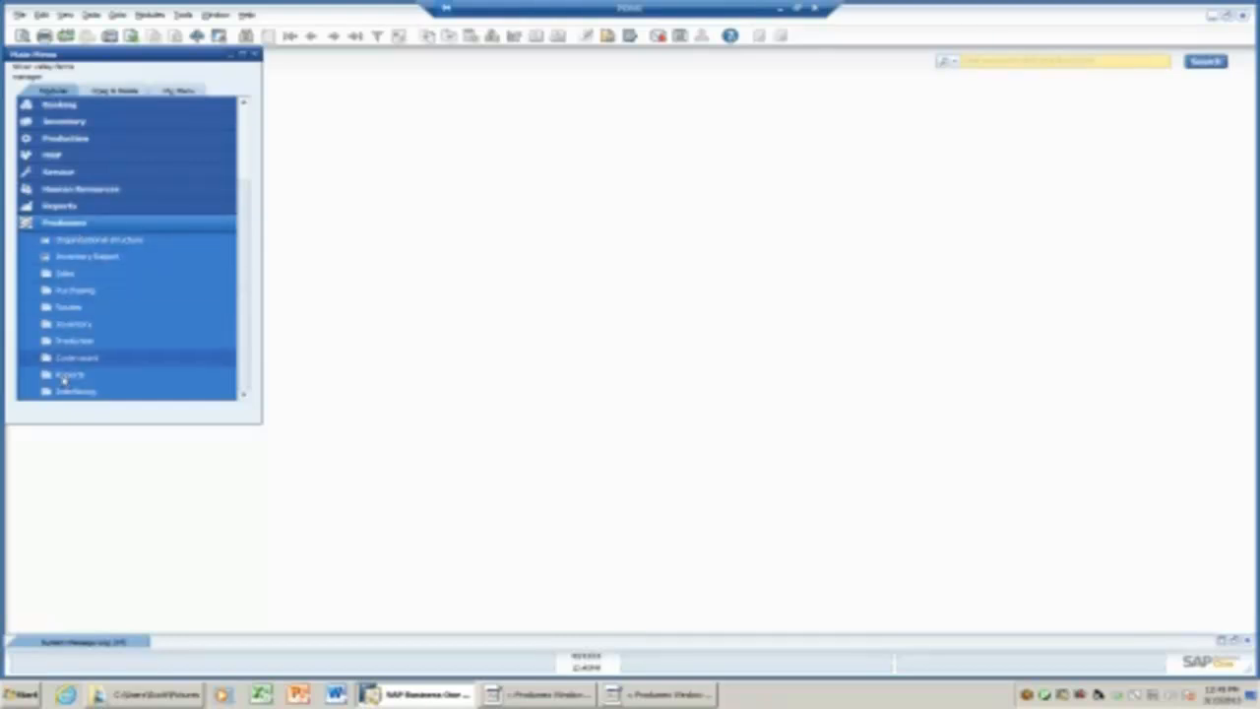
pyautogui.click(80, 124)
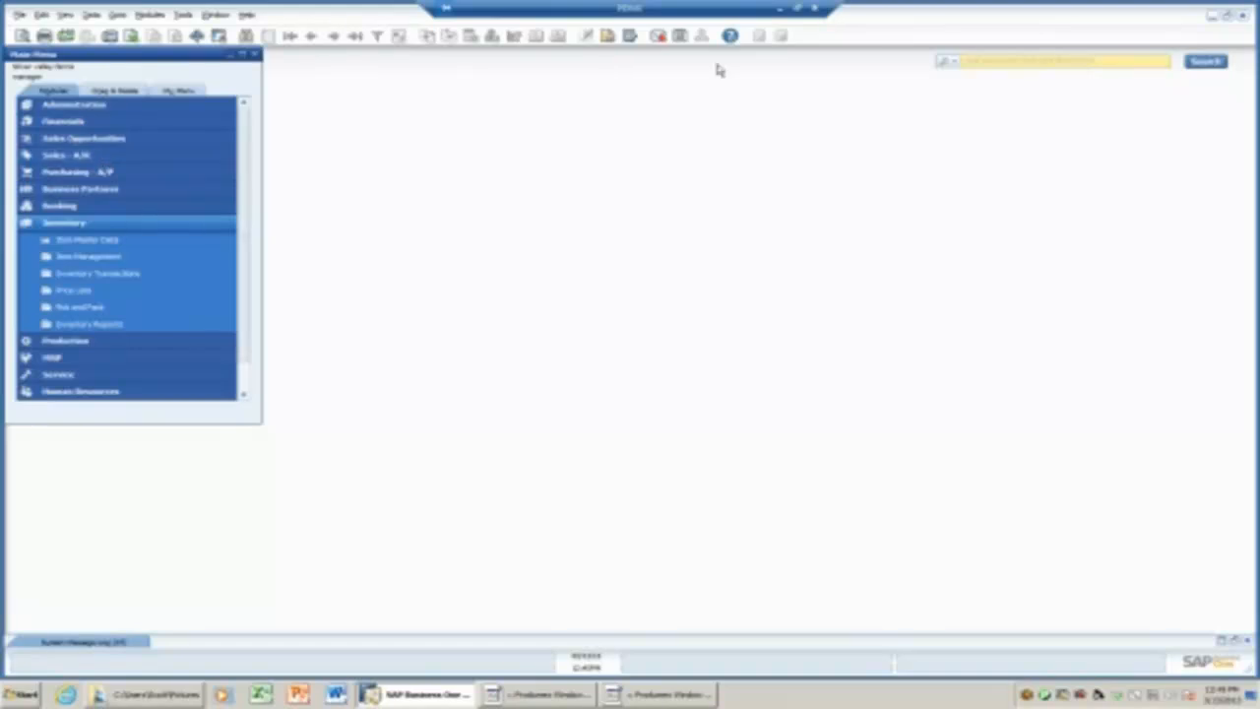
pyautogui.click(1214, 18)
# Arrange both terminal windows and log in on the small terminal with username and password.
pyautogui.moveTo(377, 135); pyautogui.dragTo(335, 108)
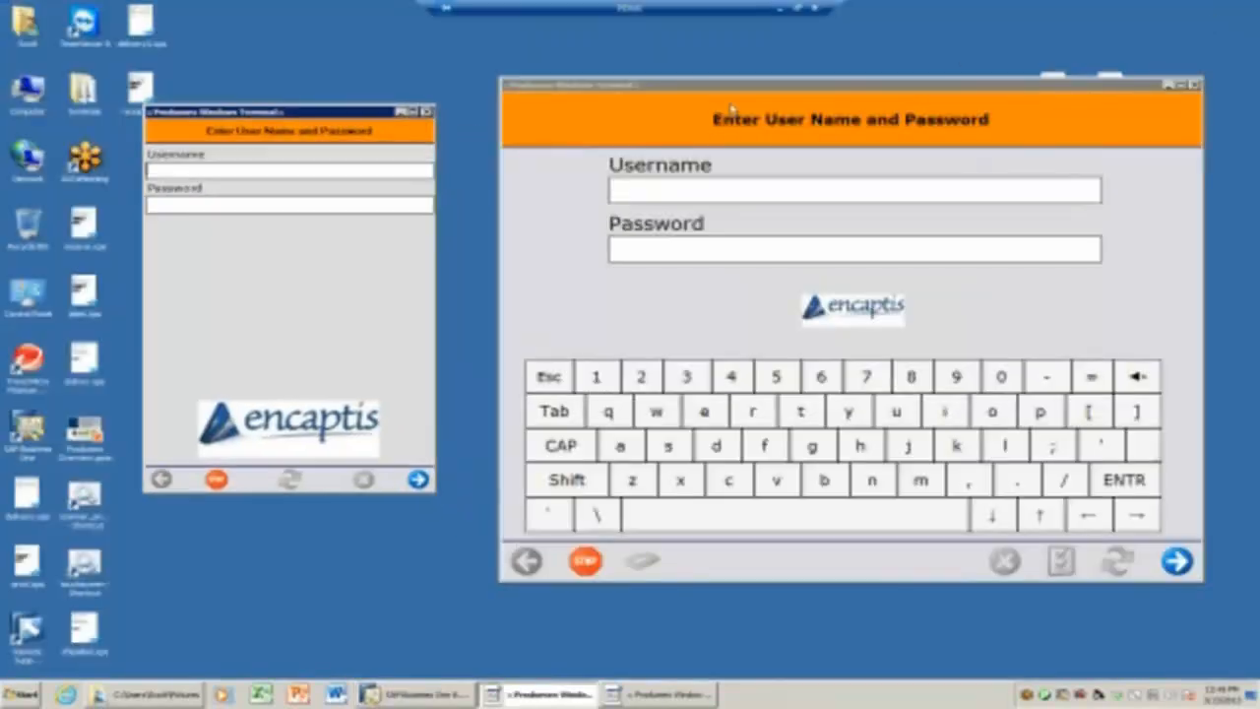
pyautogui.moveTo(747, 90); pyautogui.dragTo(736, 99)
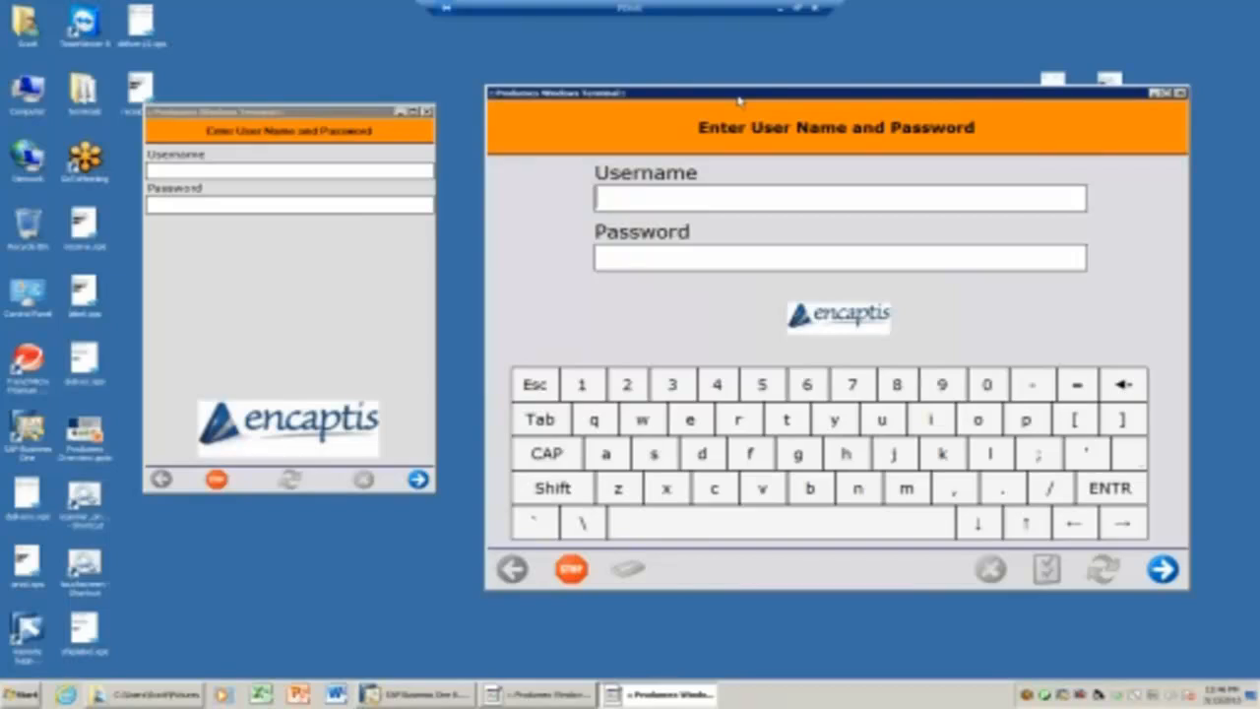
pyautogui.moveTo(314, 112)
pyautogui.mouseDown()
pyautogui.moveTo(354, 115)
pyautogui.moveTo(302, 115)
pyautogui.mouseUp()
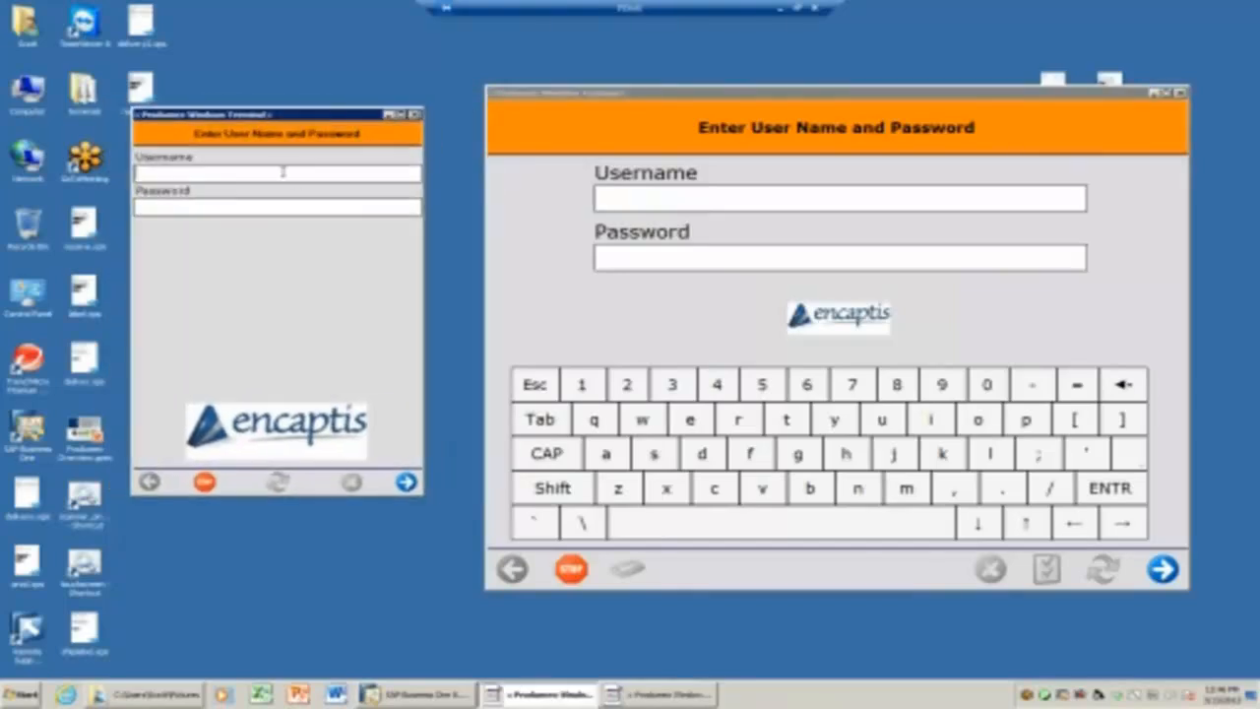
pyautogui.click(283, 172)
pyautogui.write('mand')
pyautogui.write('ger')
pyautogui.press('Tab')
pyautogui.write('*****')
pyautogui.click(406, 481)
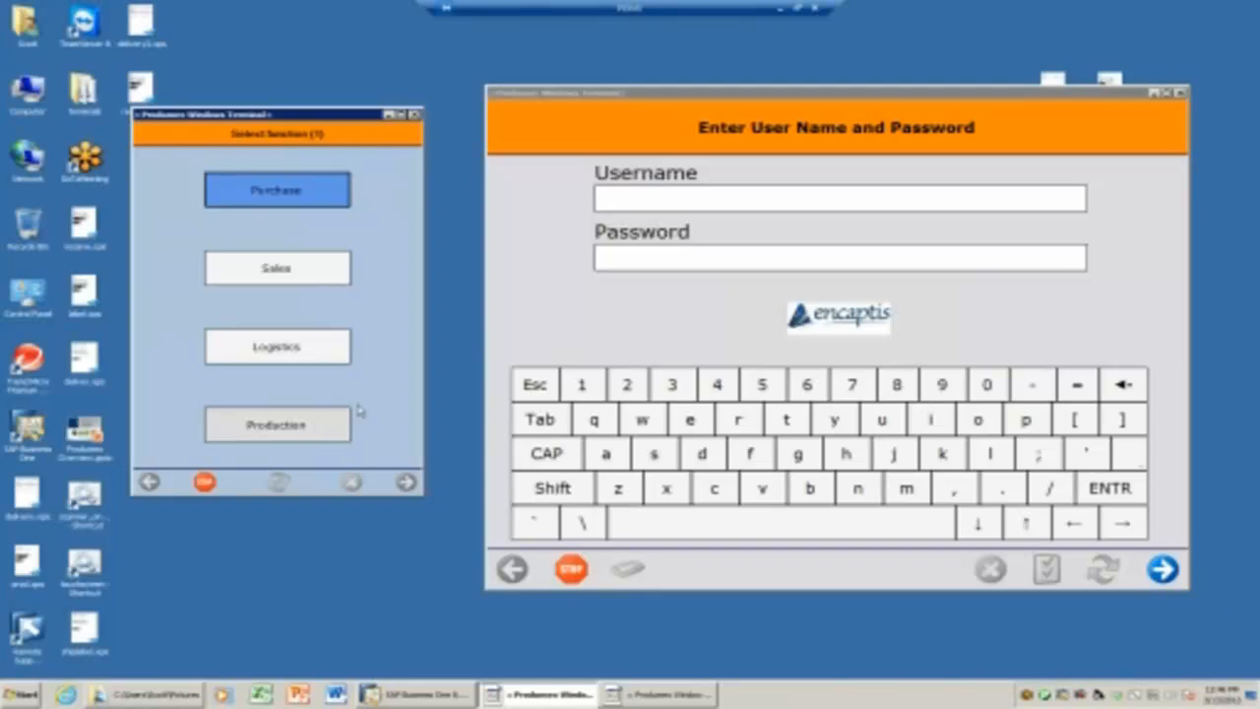
# Log in on the large terminal, correcting a mistyped password.
pyautogui.click(681, 199)
pyautogui.write('man')
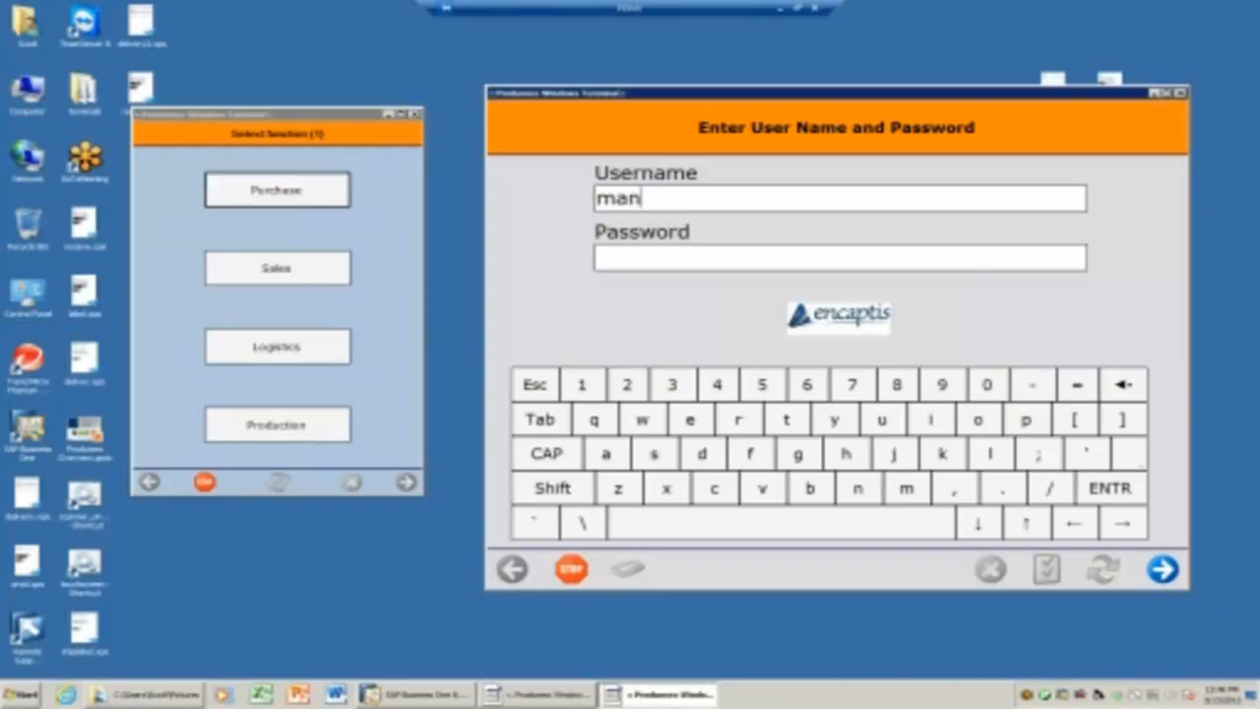
pyautogui.write('ager')
pyautogui.press('Tab')
pyautogui.write('****')
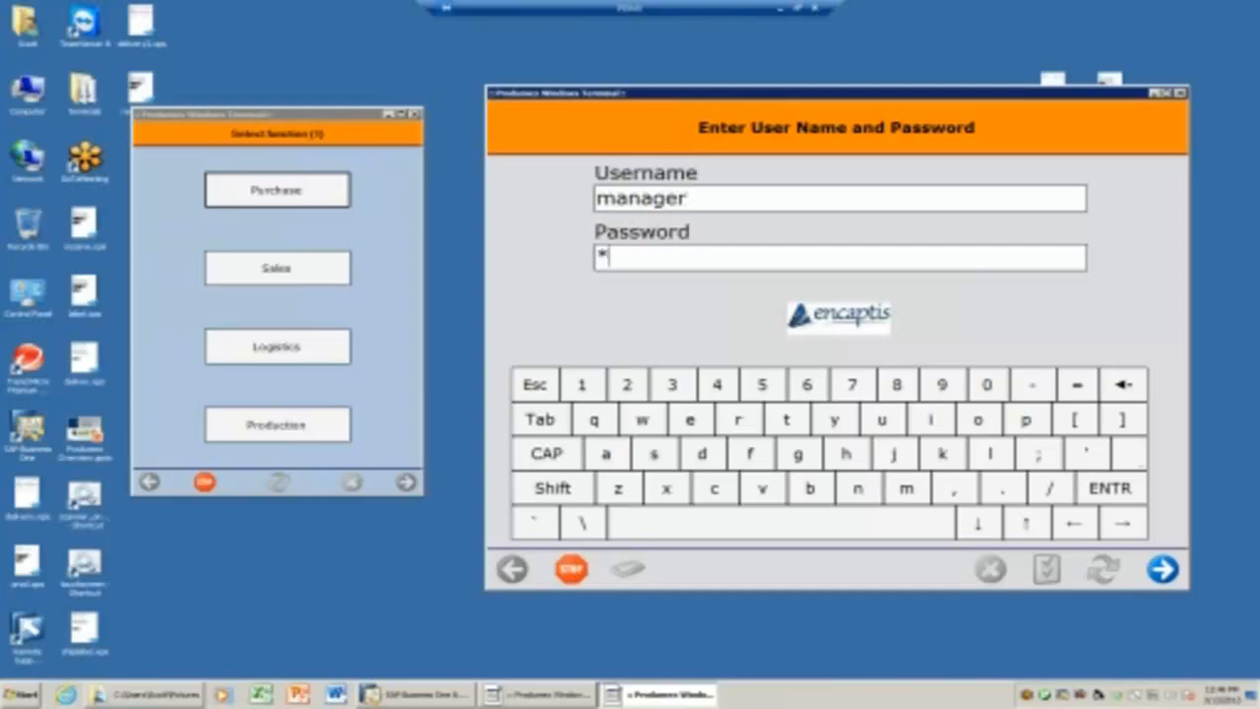
pyautogui.press('BackSpace')
pyautogui.press('BackSpace')
pyautogui.press('BackSpace')
pyautogui.press('BackSpace')
pyautogui.write('*****')
pyautogui.click(1162, 569)
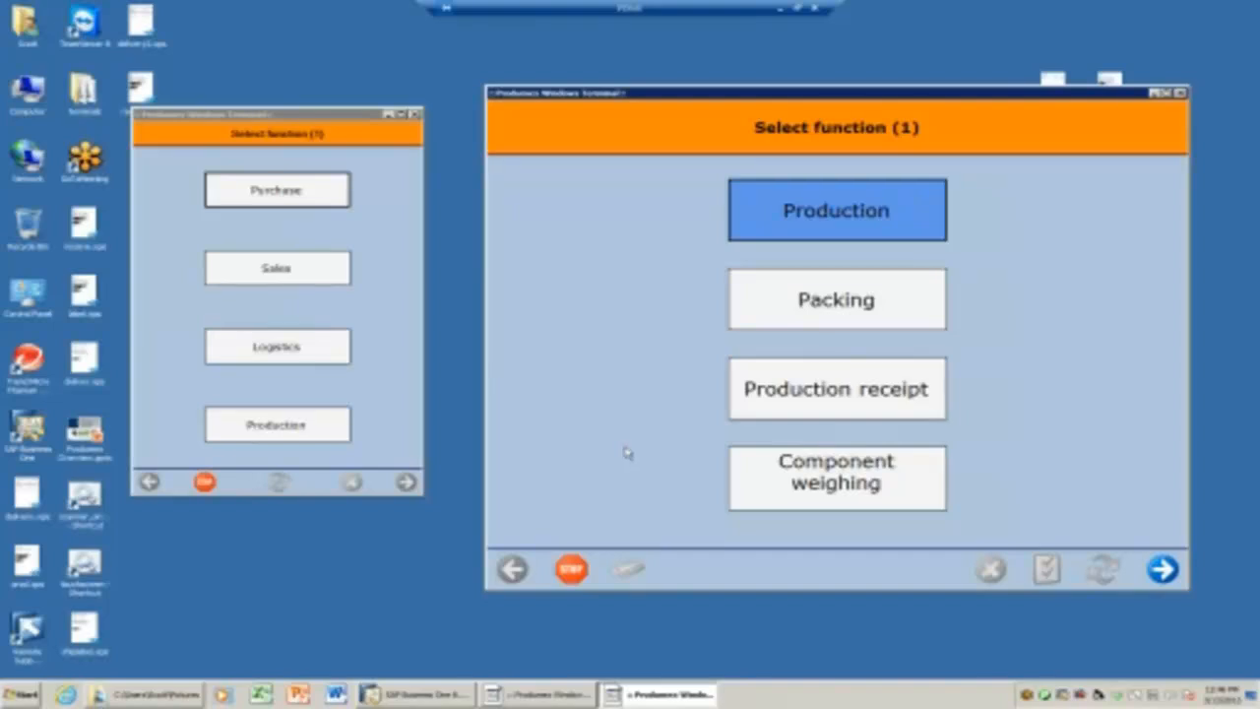
pyautogui.moveTo(324, 120); pyautogui.dragTo(338, 144)
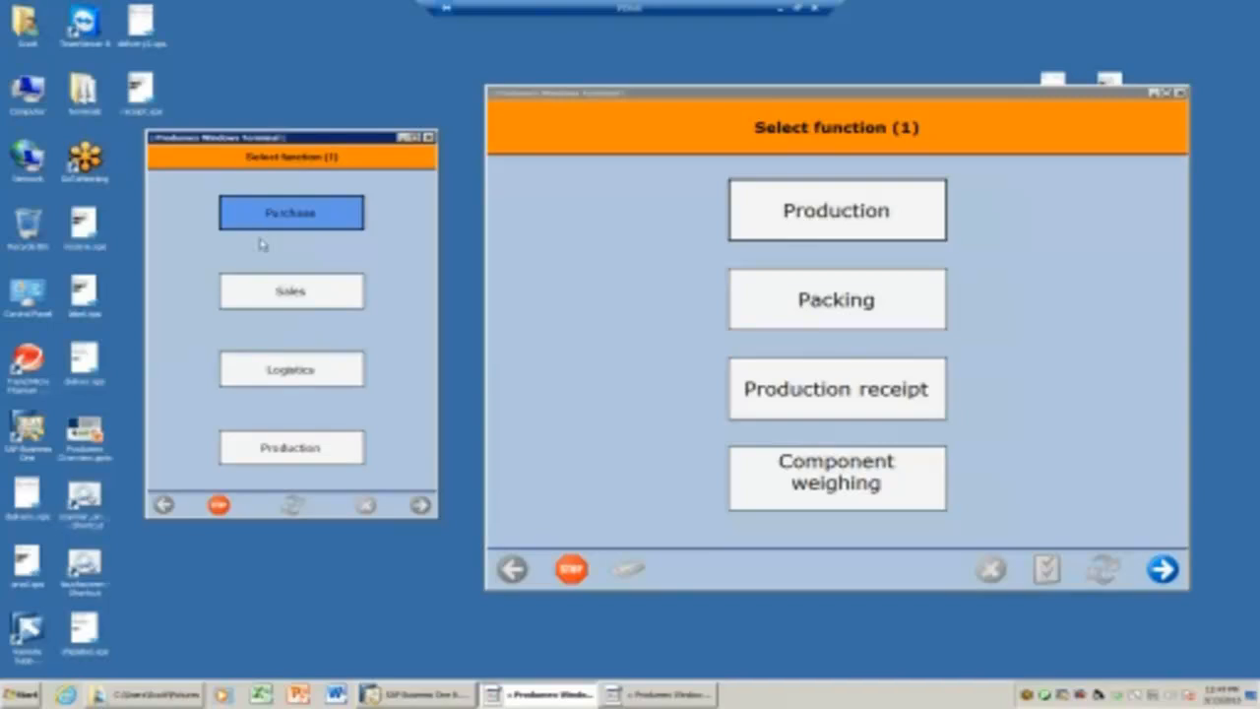
# Open the Produmex Organizational structure window maximized, with the company node expanded.
pyautogui.click(414, 697)
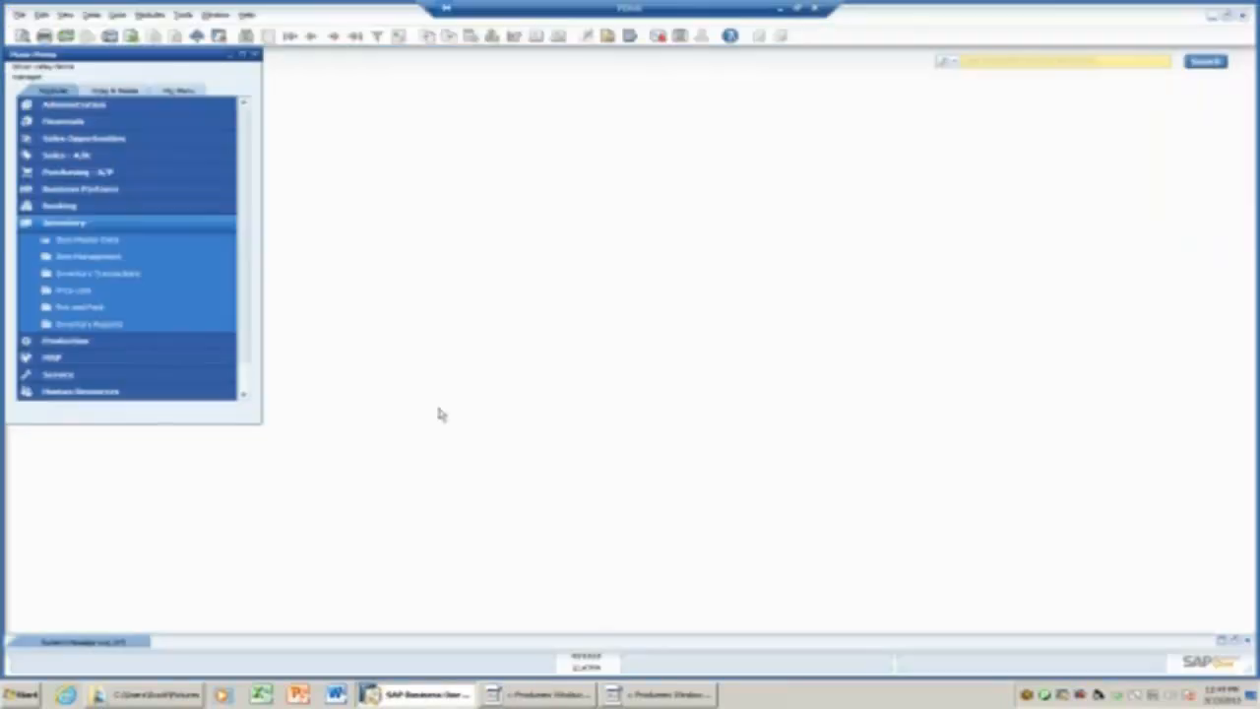
pyautogui.click(87, 228)
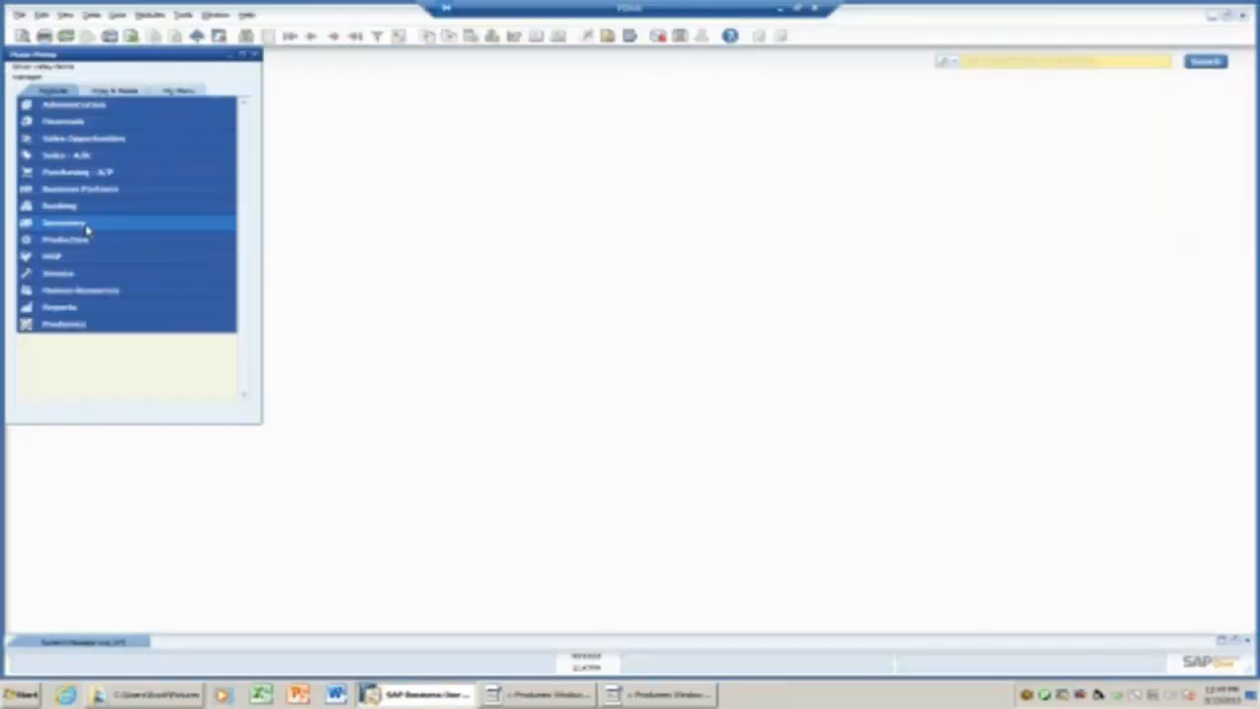
pyautogui.click(66, 326)
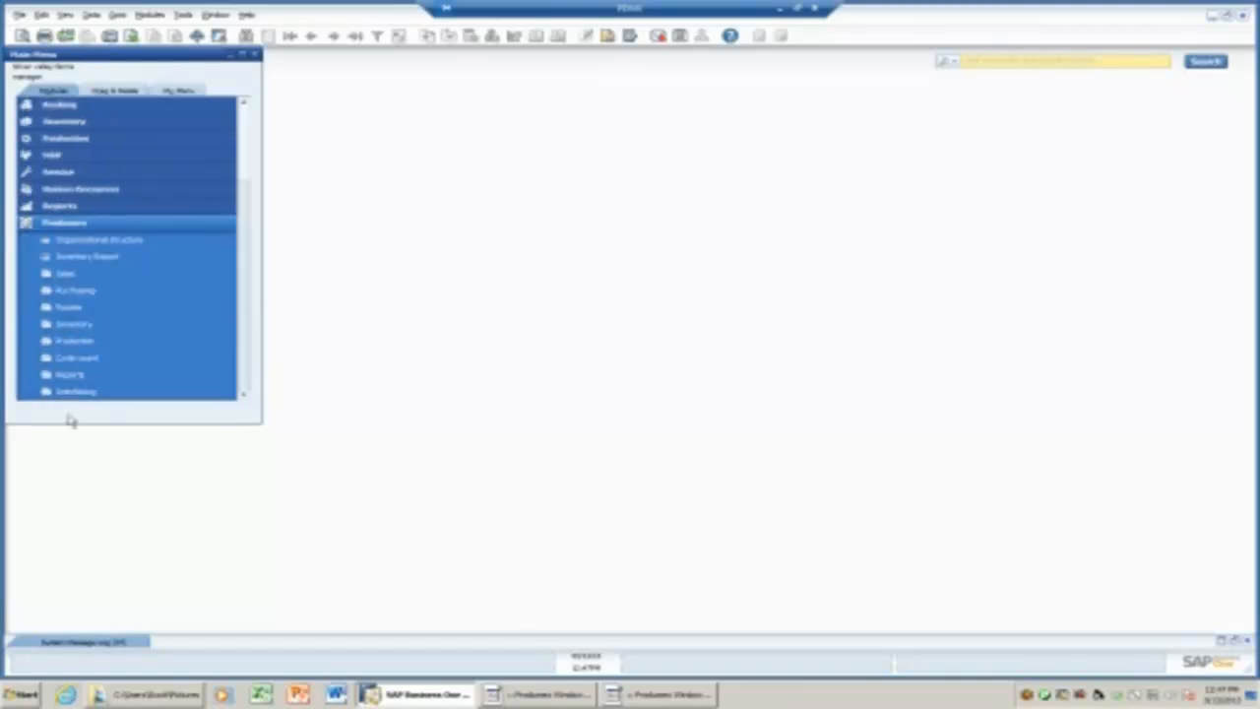
pyautogui.moveTo(68, 423); pyautogui.dragTo(55, 507)
pyautogui.click(126, 328)
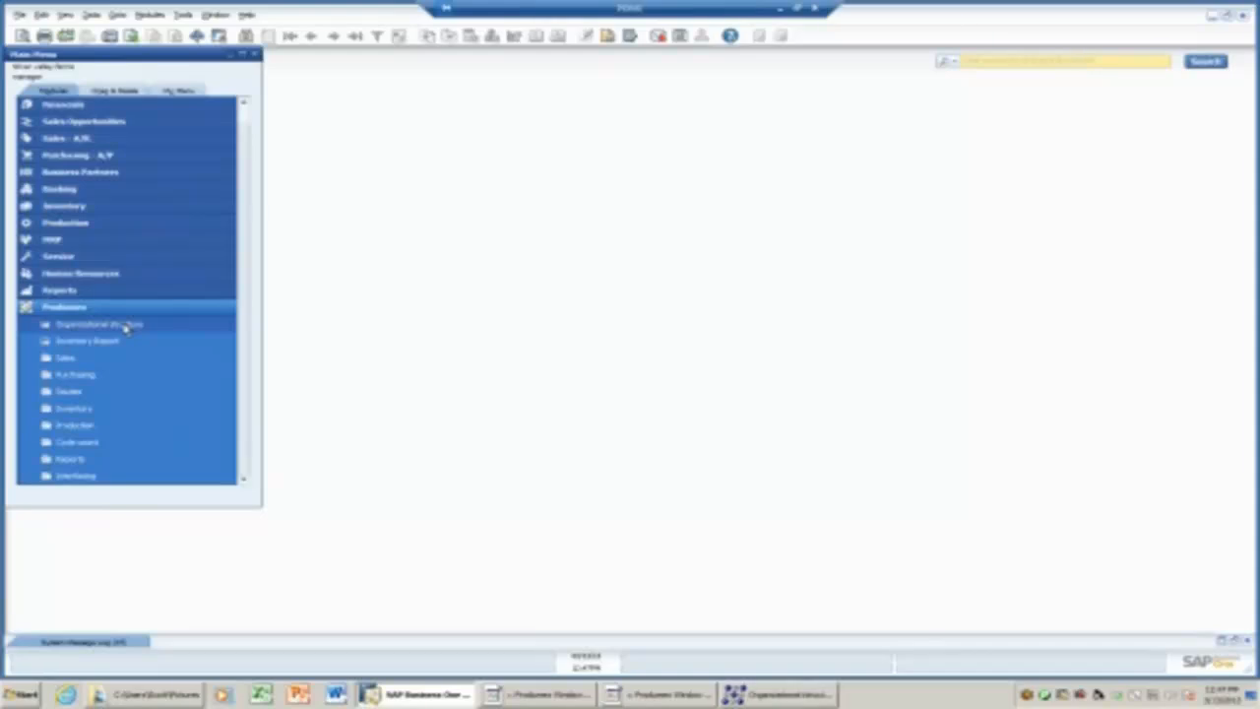
pyautogui.click(760, 695)
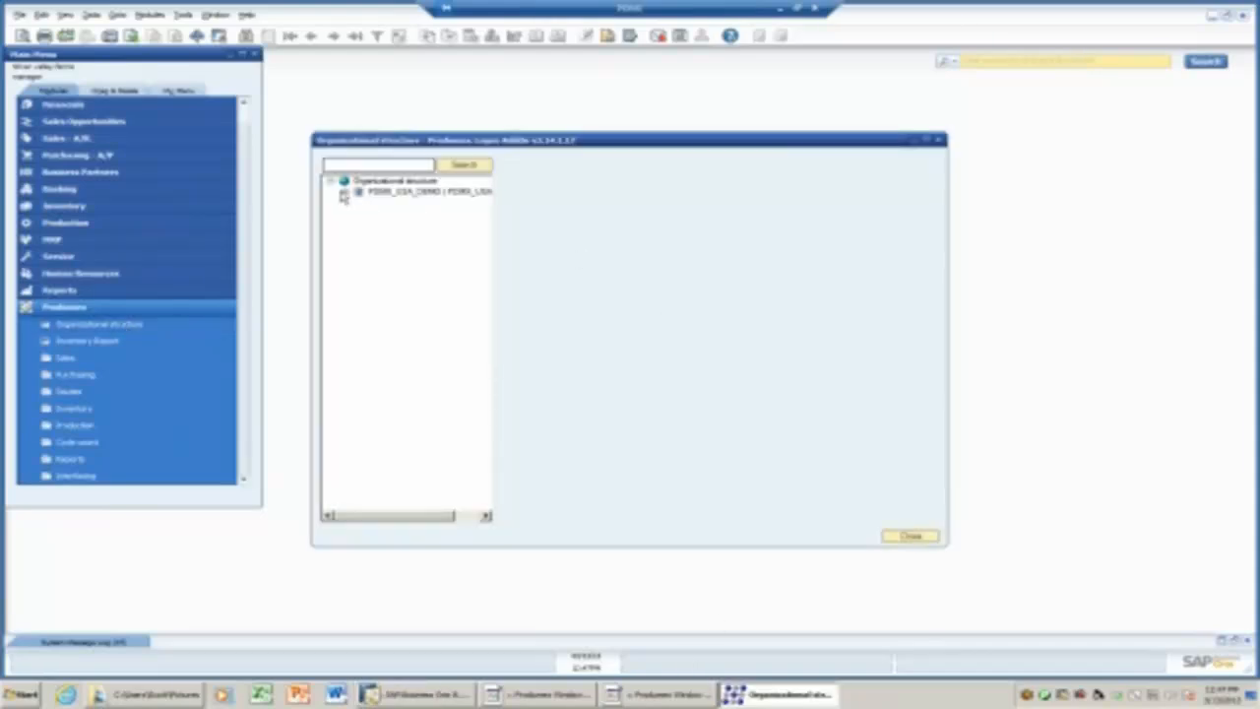
pyautogui.click(344, 196)
pyautogui.click(929, 141)
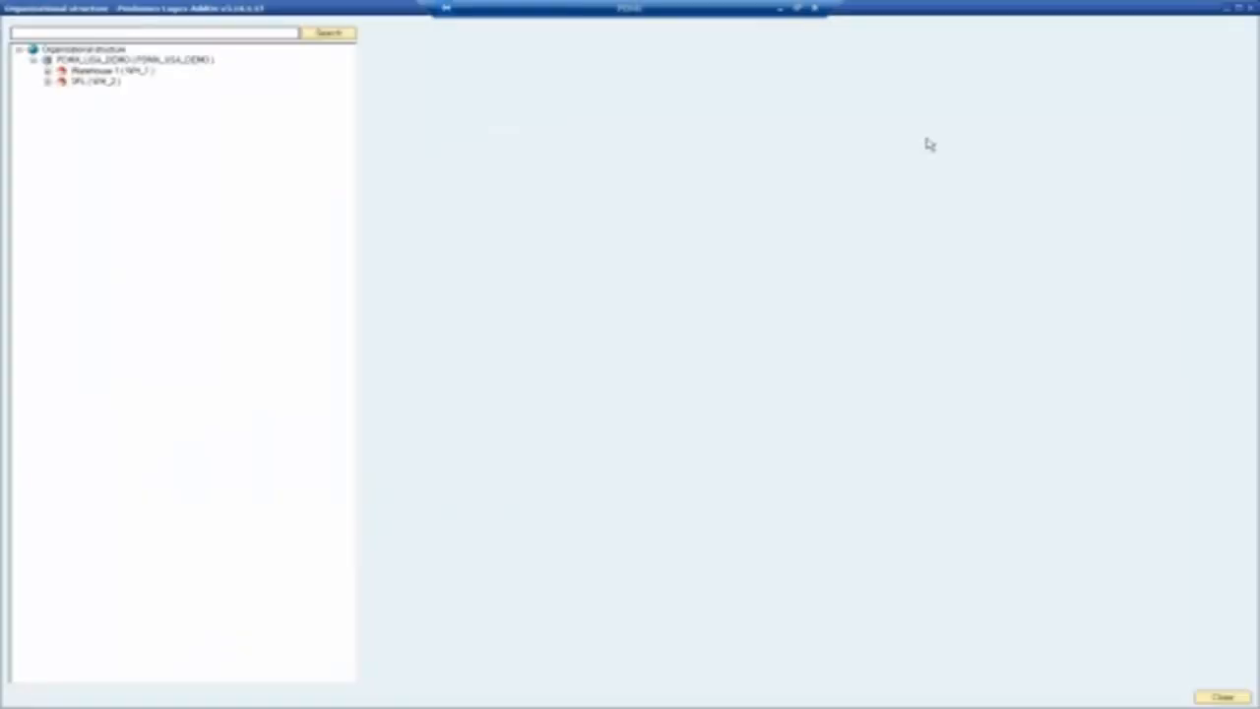
# Expand Warehouse 1 and view the details of Warehouse 1, the 3PL warehouse and the Receiving zone.
pyautogui.click(48, 71)
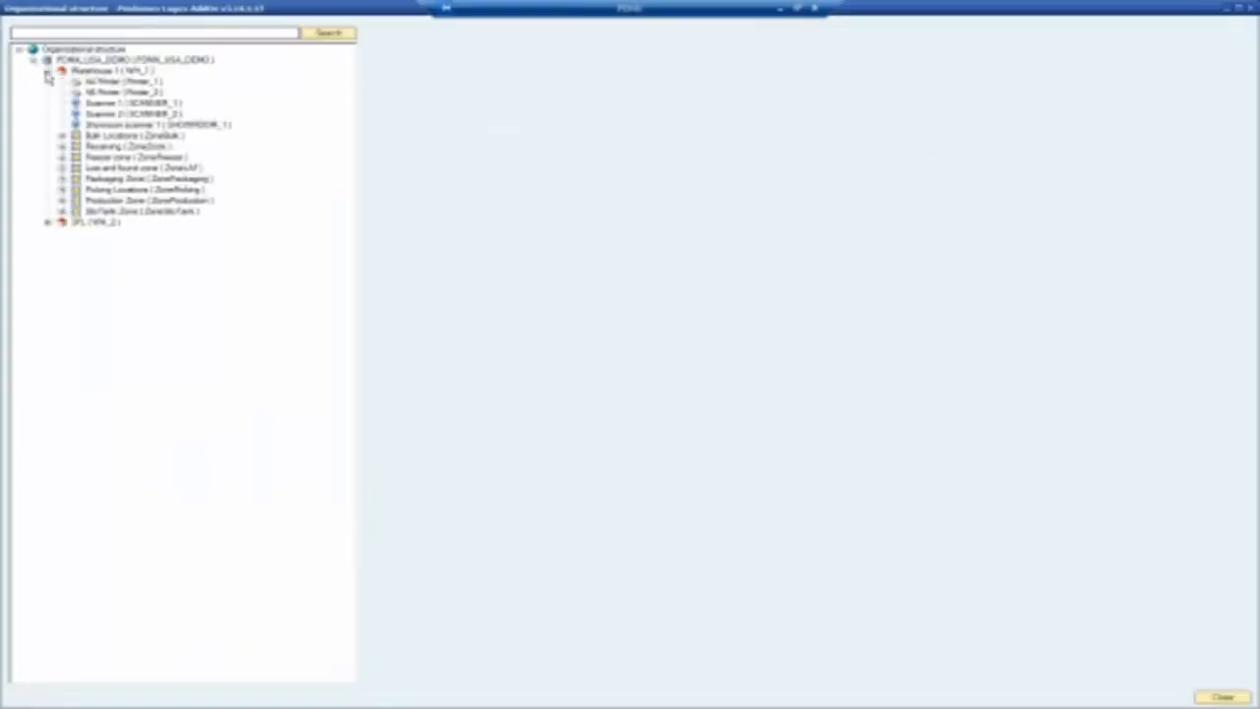
pyautogui.click(93, 75)
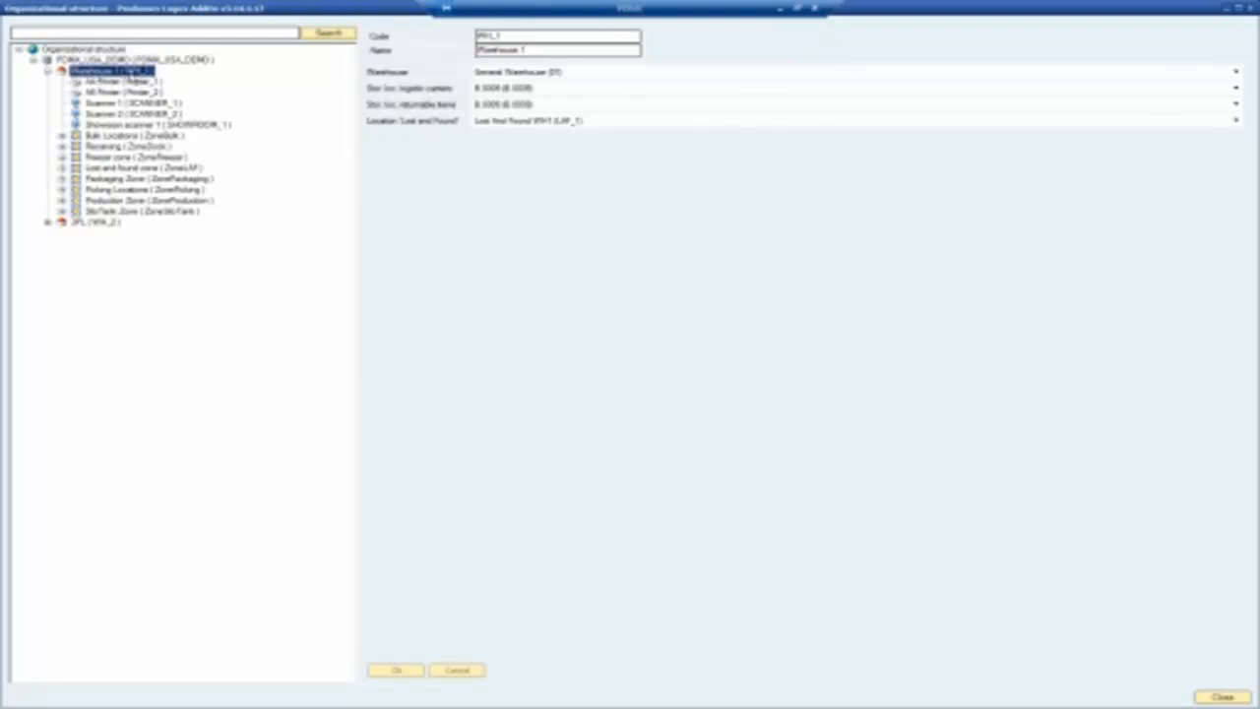
pyautogui.click(81, 223)
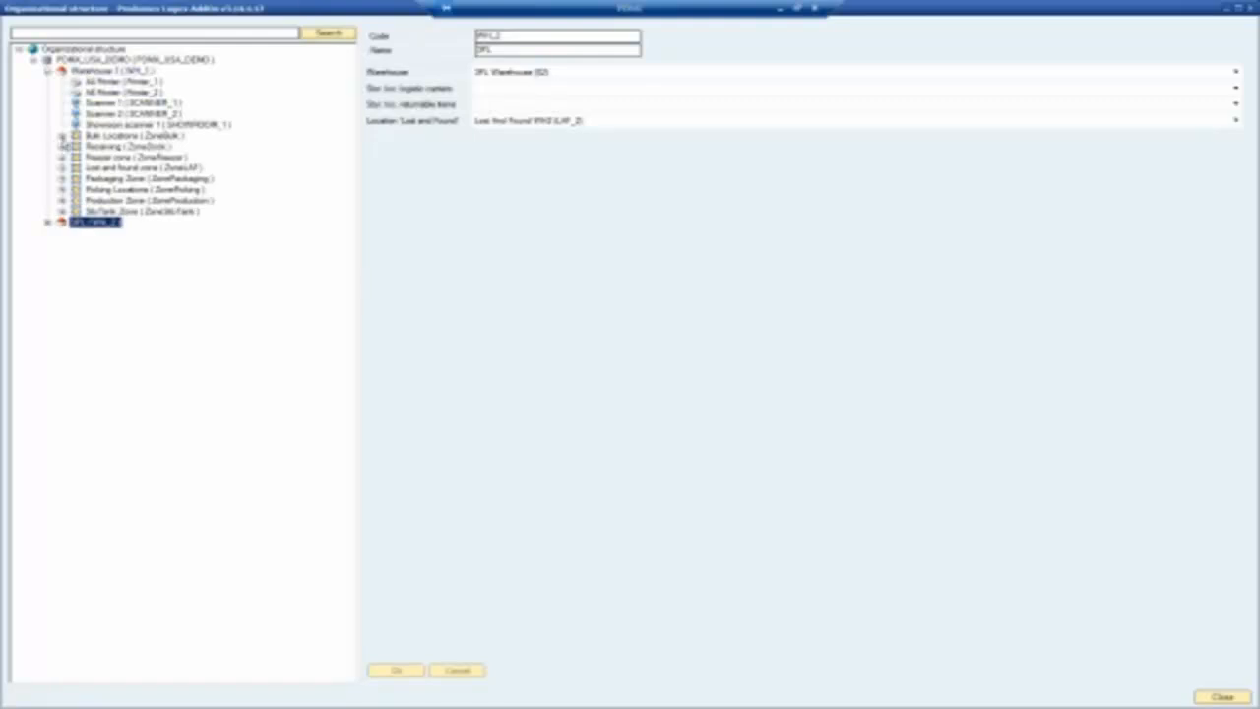
pyautogui.click(62, 146)
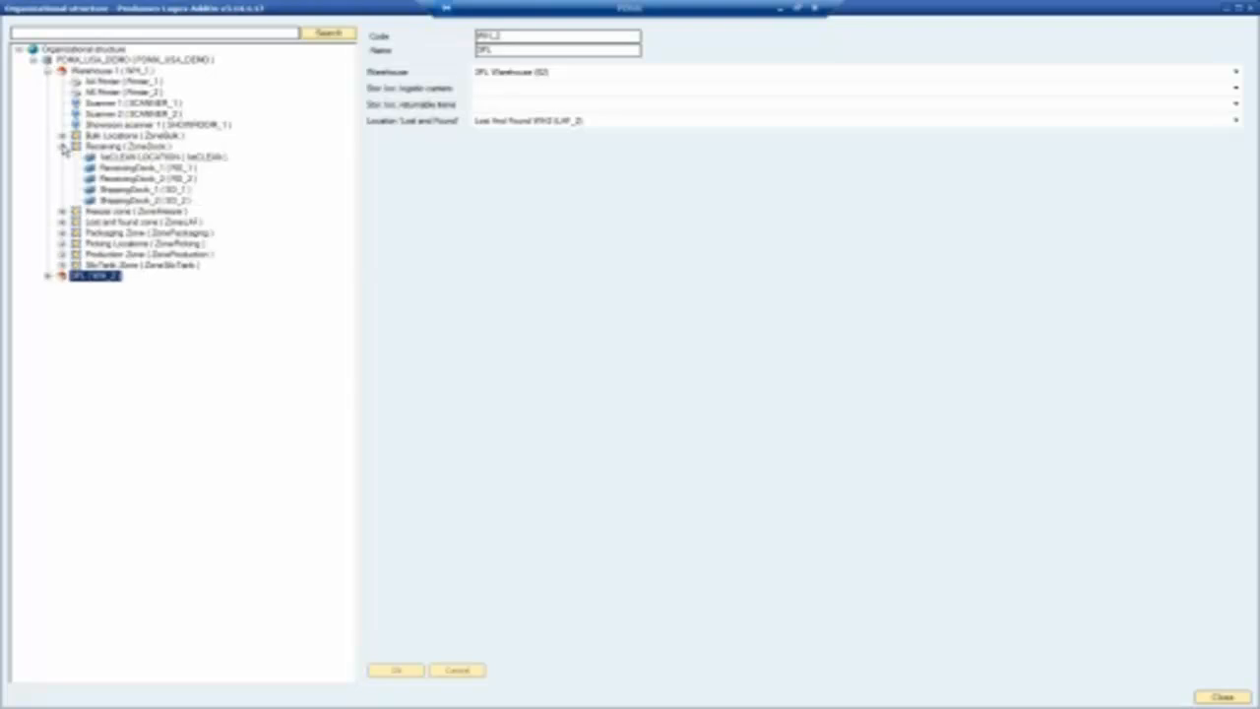
pyautogui.click(94, 147)
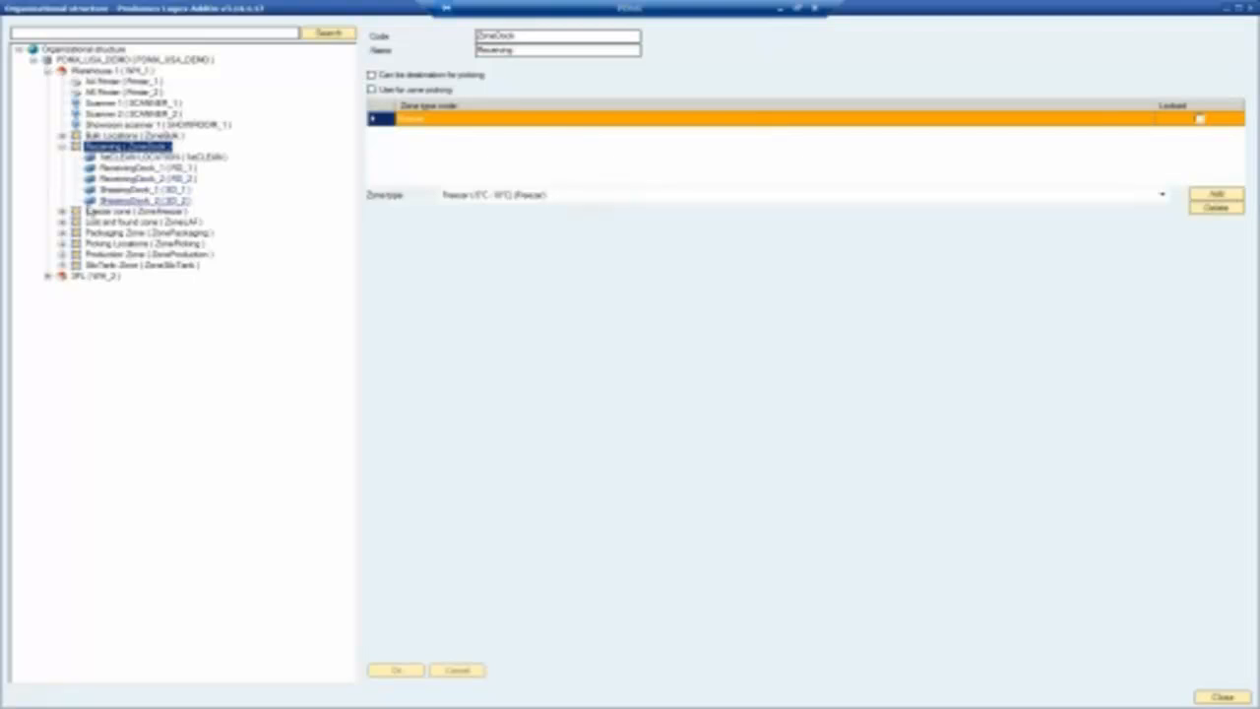
# Expand the Freezer zone's bulk and pick zones, the Lost and found zone and the Packaging Zone.
pyautogui.click(62, 211)
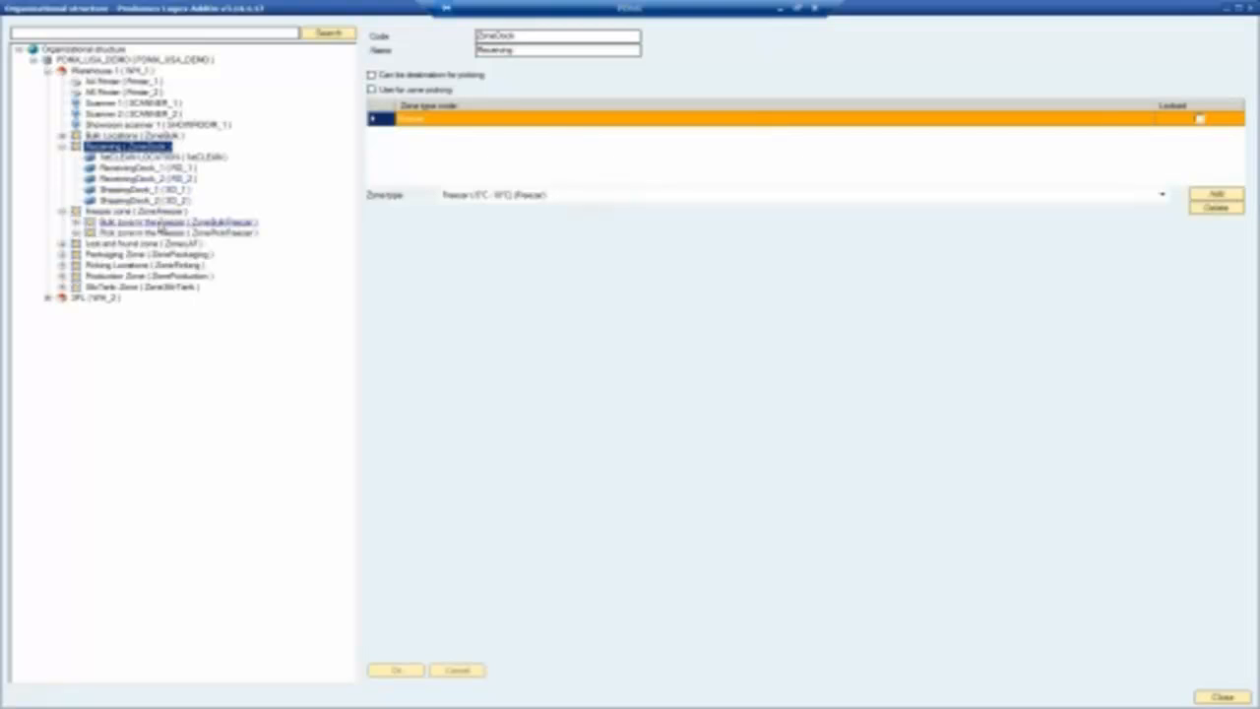
pyautogui.click(76, 223)
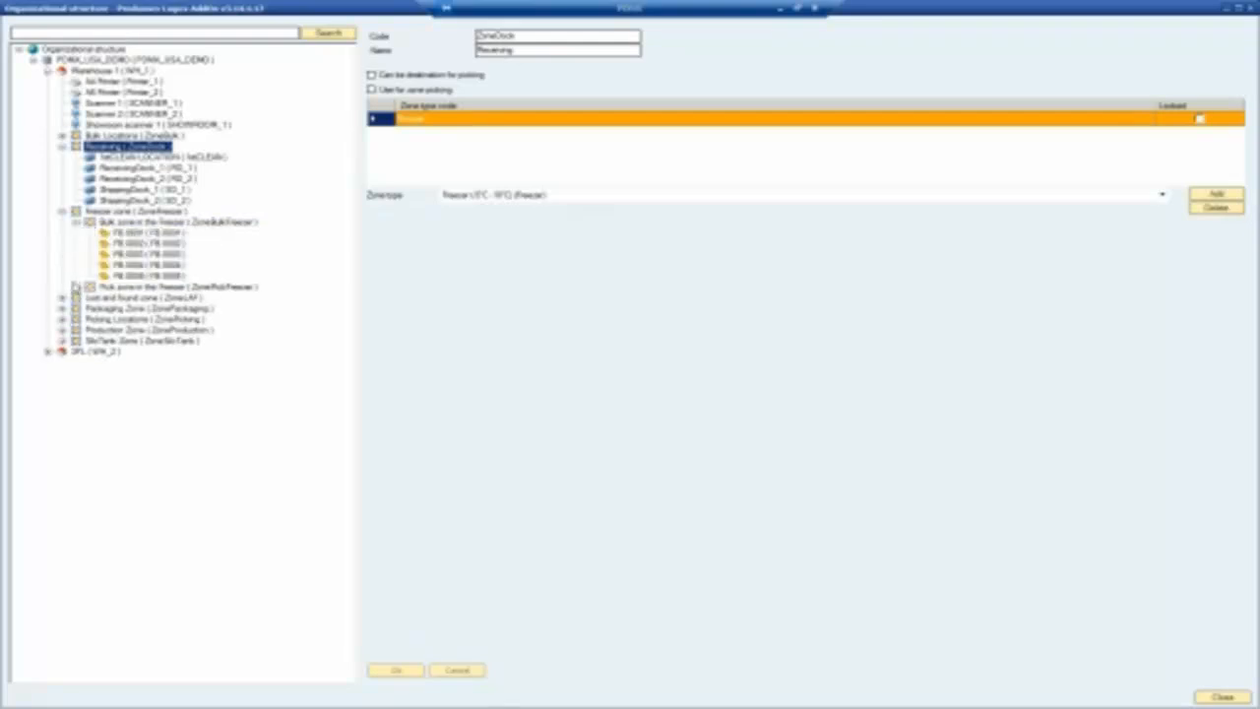
pyautogui.click(77, 287)
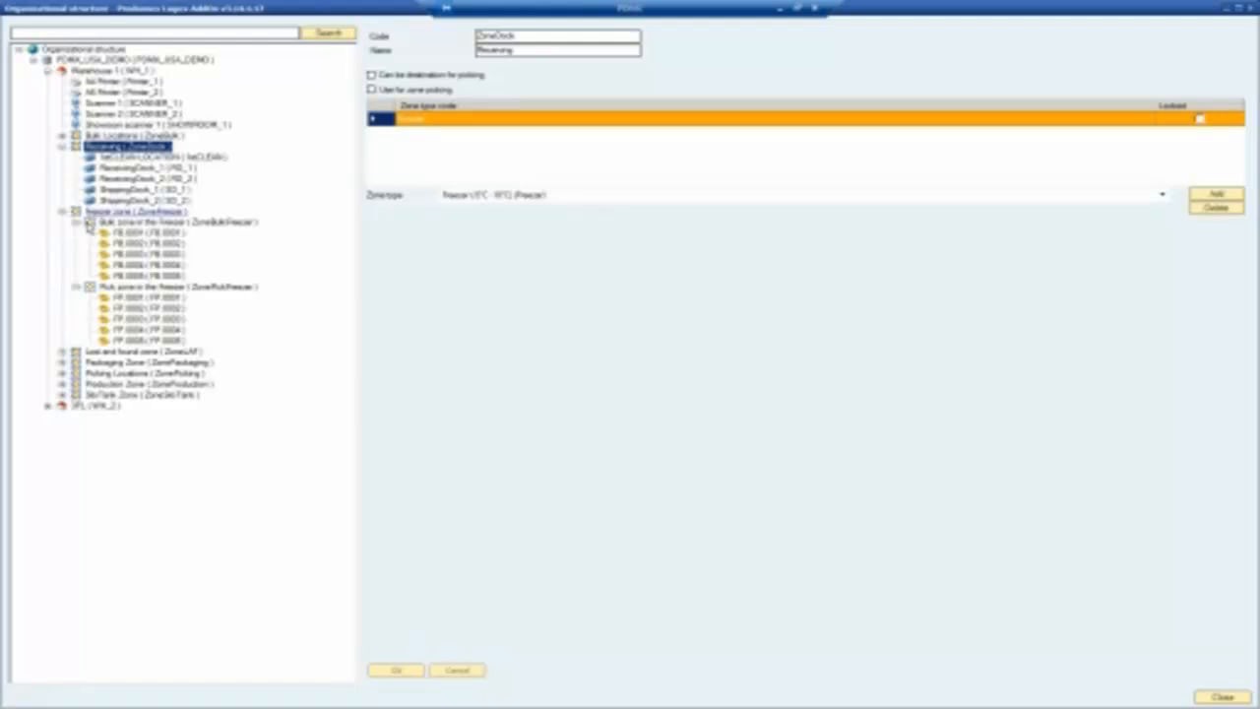
pyautogui.click(62, 351)
pyautogui.click(123, 352)
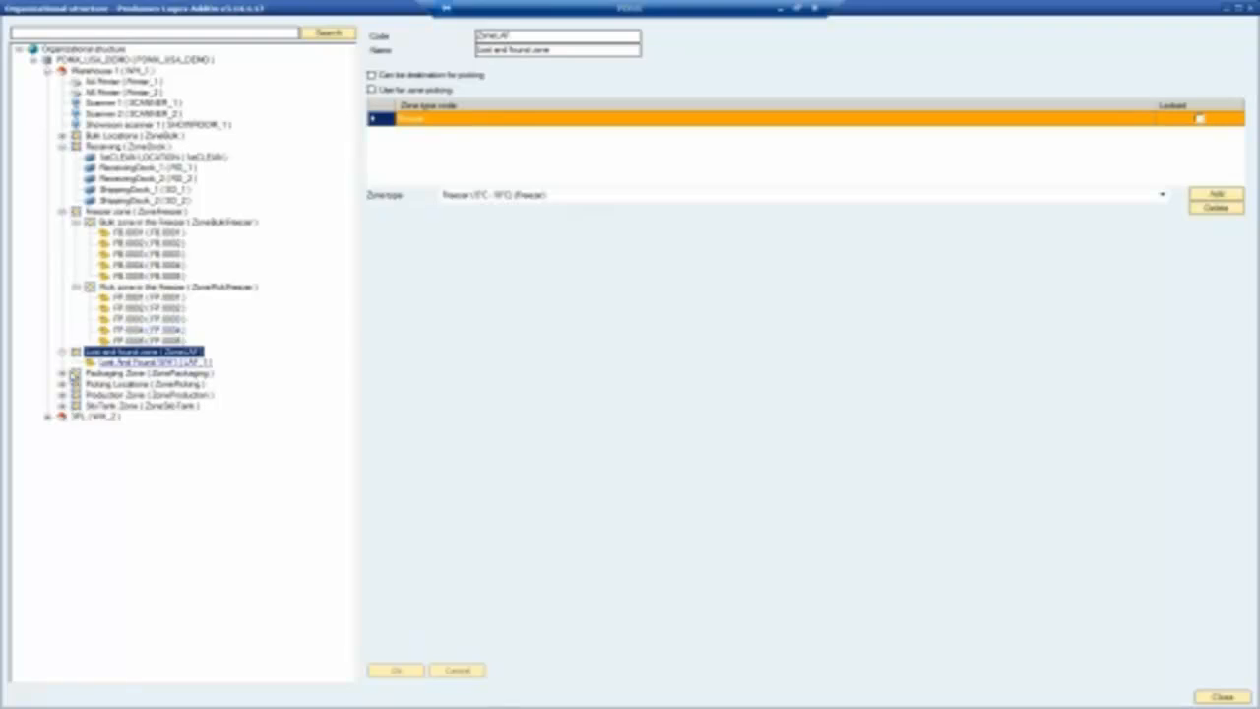
pyautogui.click(62, 373)
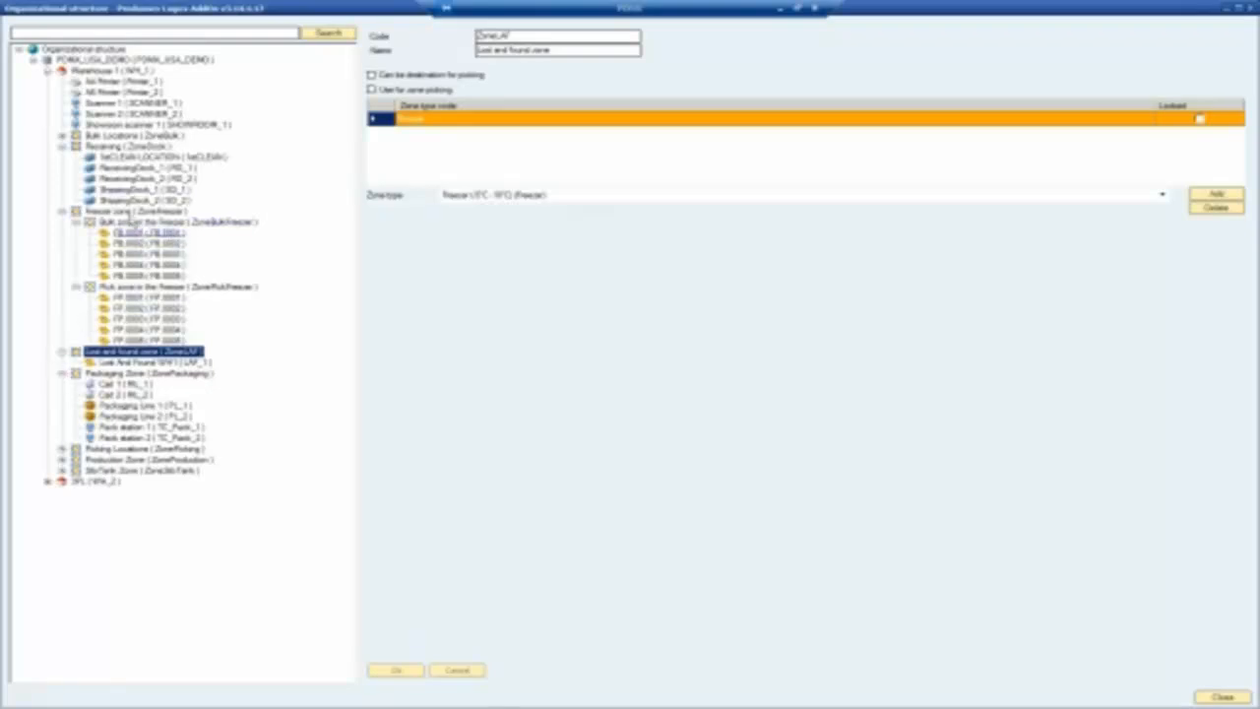
# Add a blank child node under the Freezer zone, delete it unsaved, and expand the silo tank zone.
pyautogui.click(122, 213)
pyautogui.rightClick(122, 214)
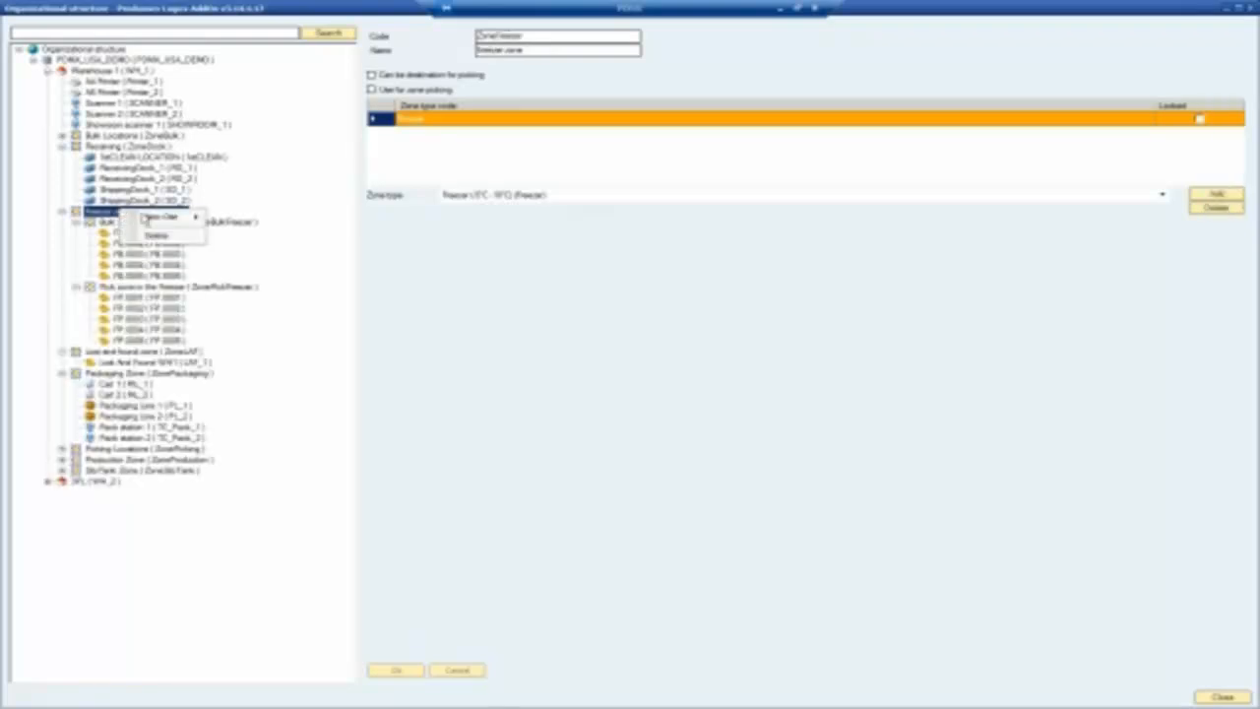
pyautogui.moveTo(165, 222)
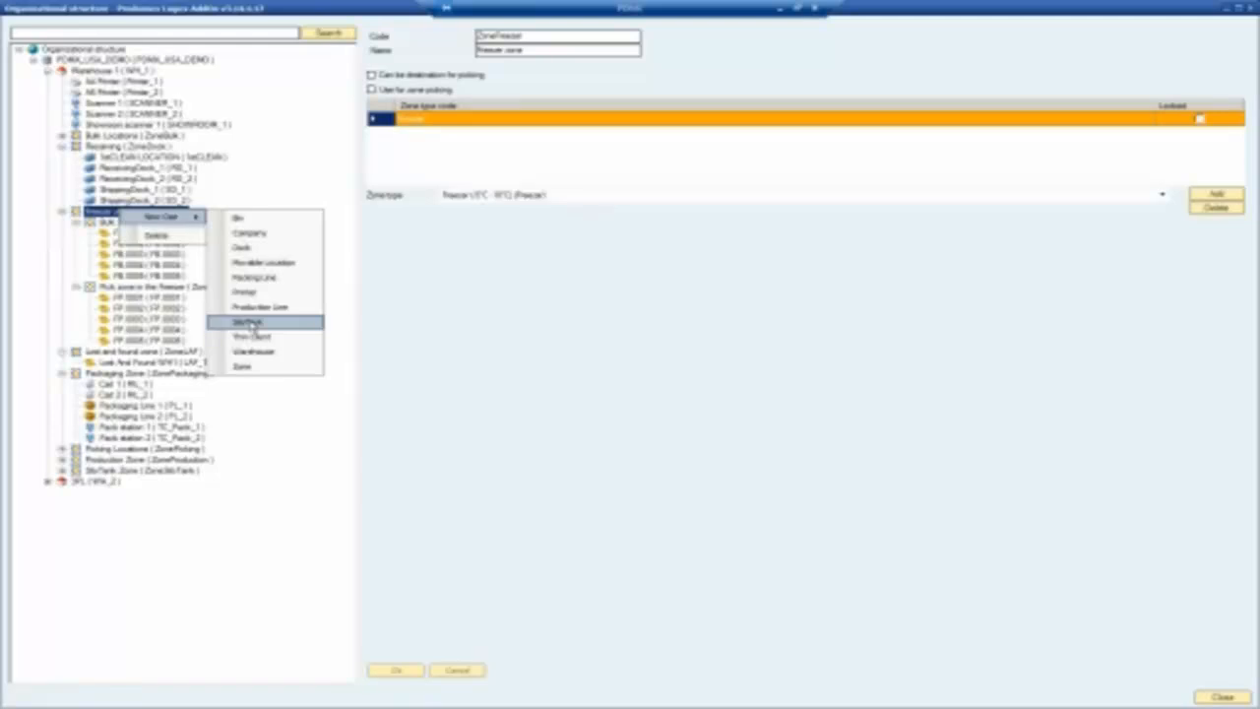
pyautogui.click(247, 323)
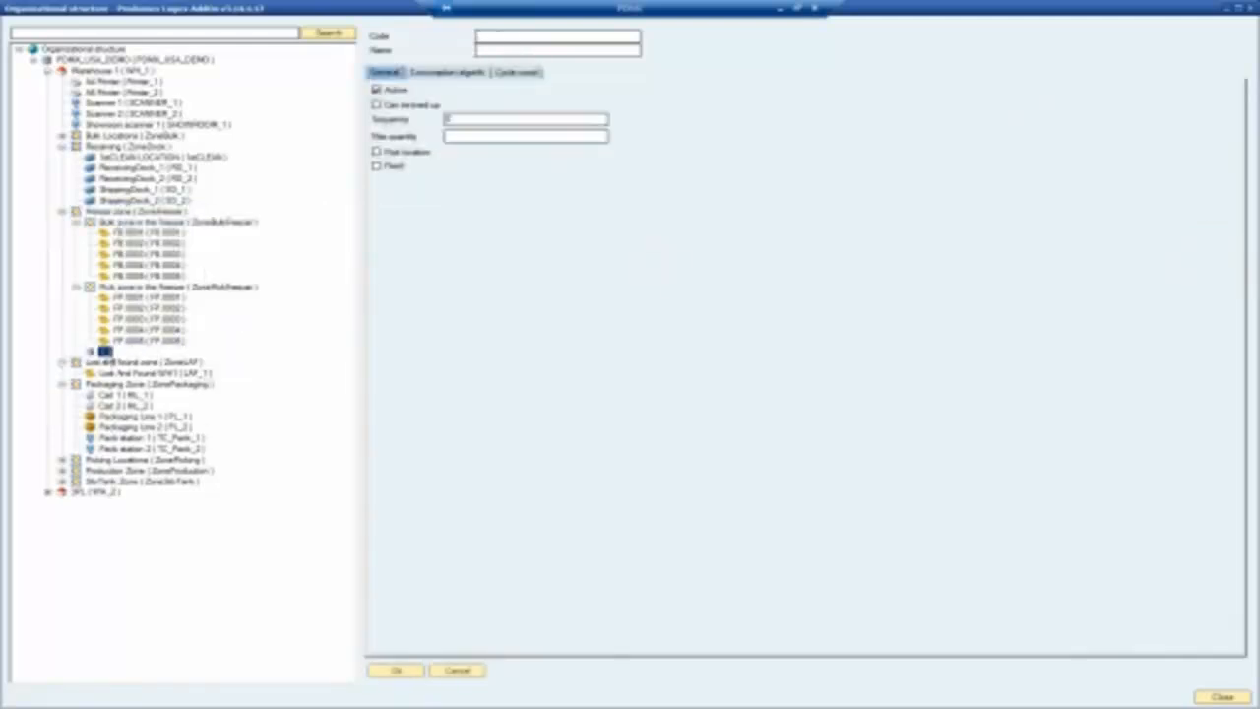
pyautogui.rightClick(105, 352)
pyautogui.click(140, 382)
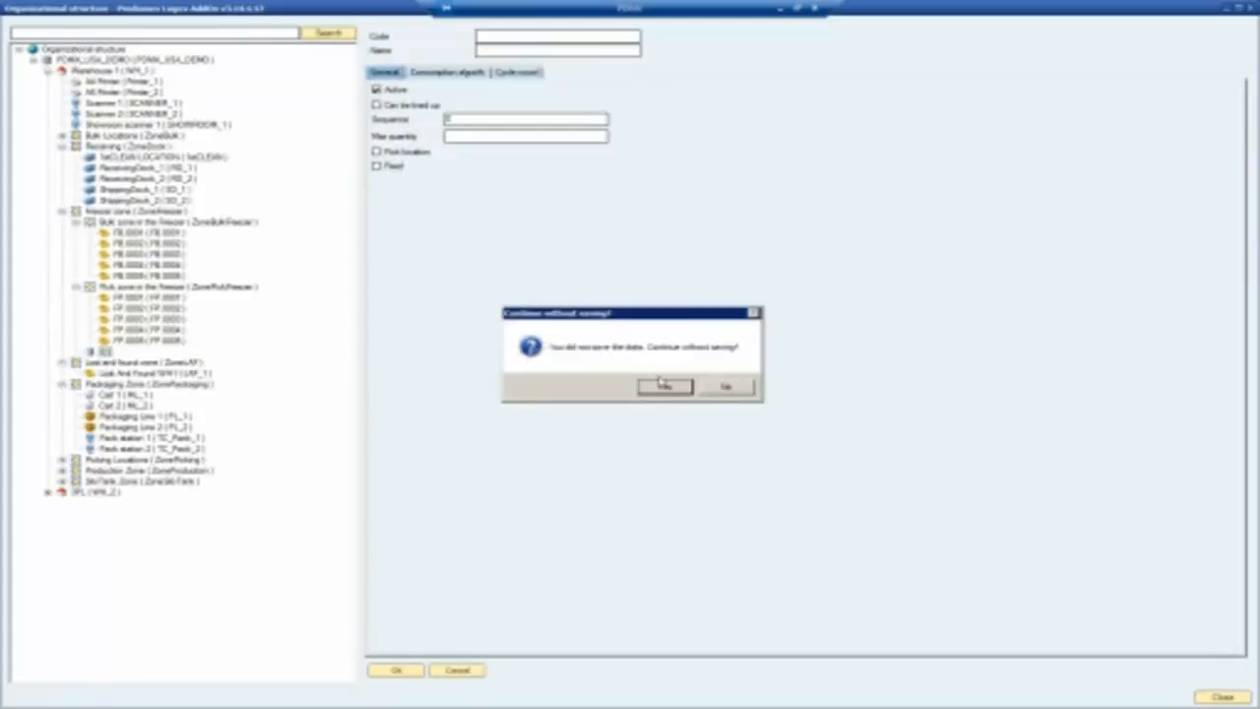
pyautogui.click(735, 387)
pyautogui.click(62, 469)
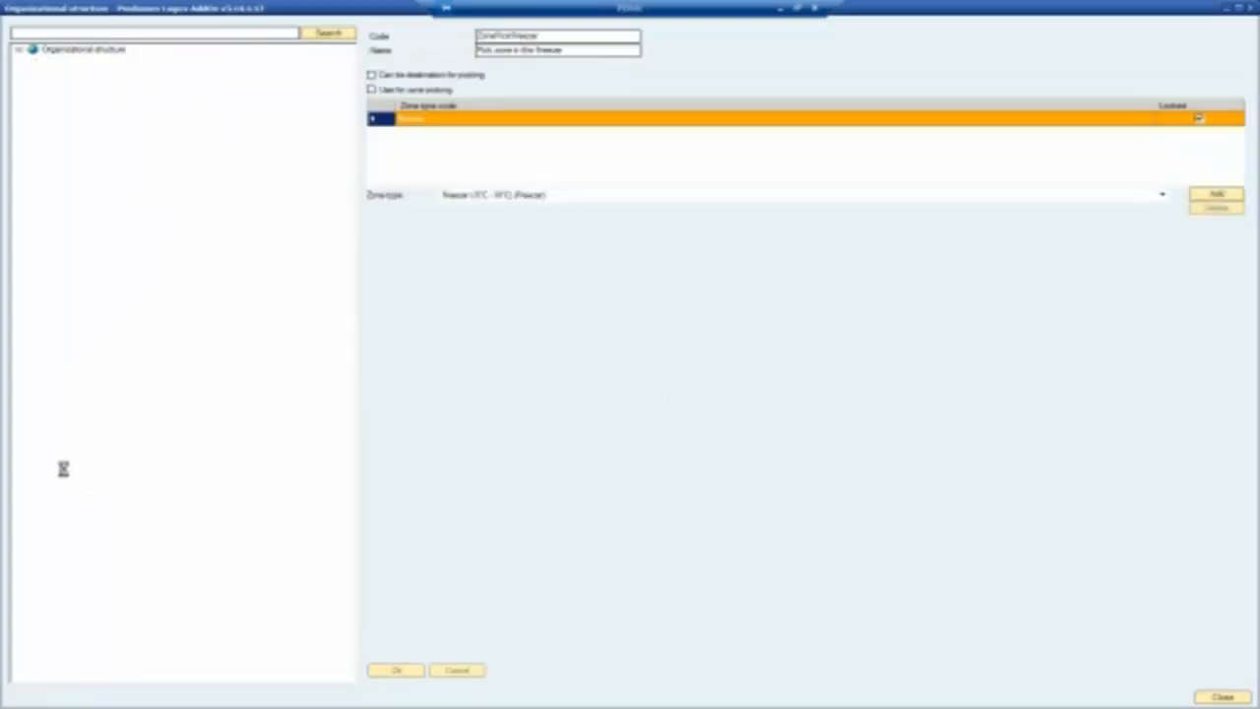
# Set Silo Tank 2's consumption algorithm to Tank (bulk liquid), then collapse the Receiving and Freezer zones.
pyautogui.click(135, 482)
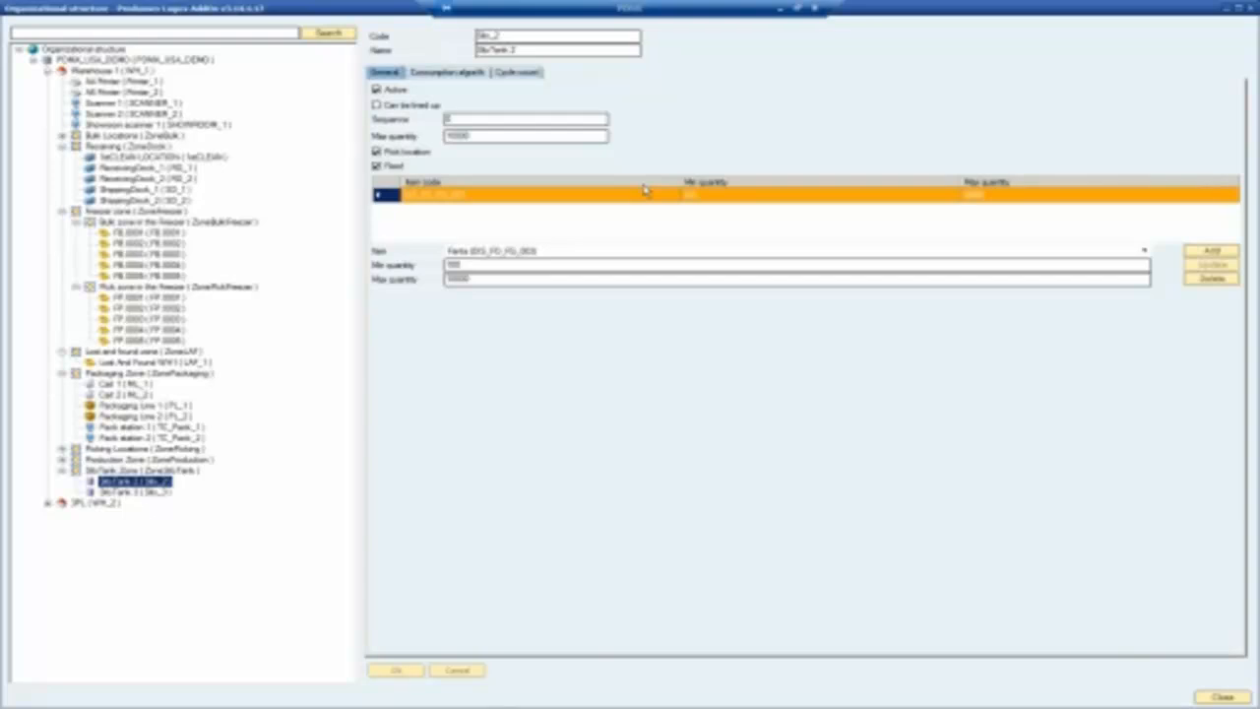
pyautogui.click(470, 77)
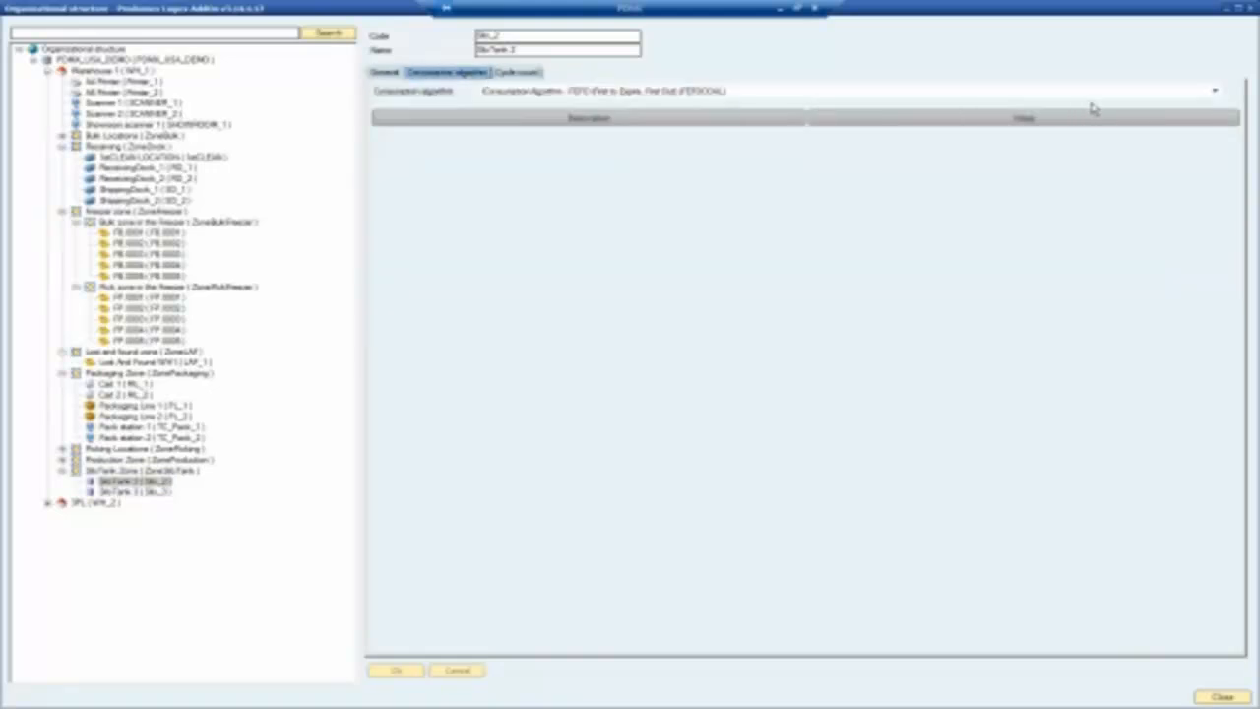
pyautogui.click(1217, 92)
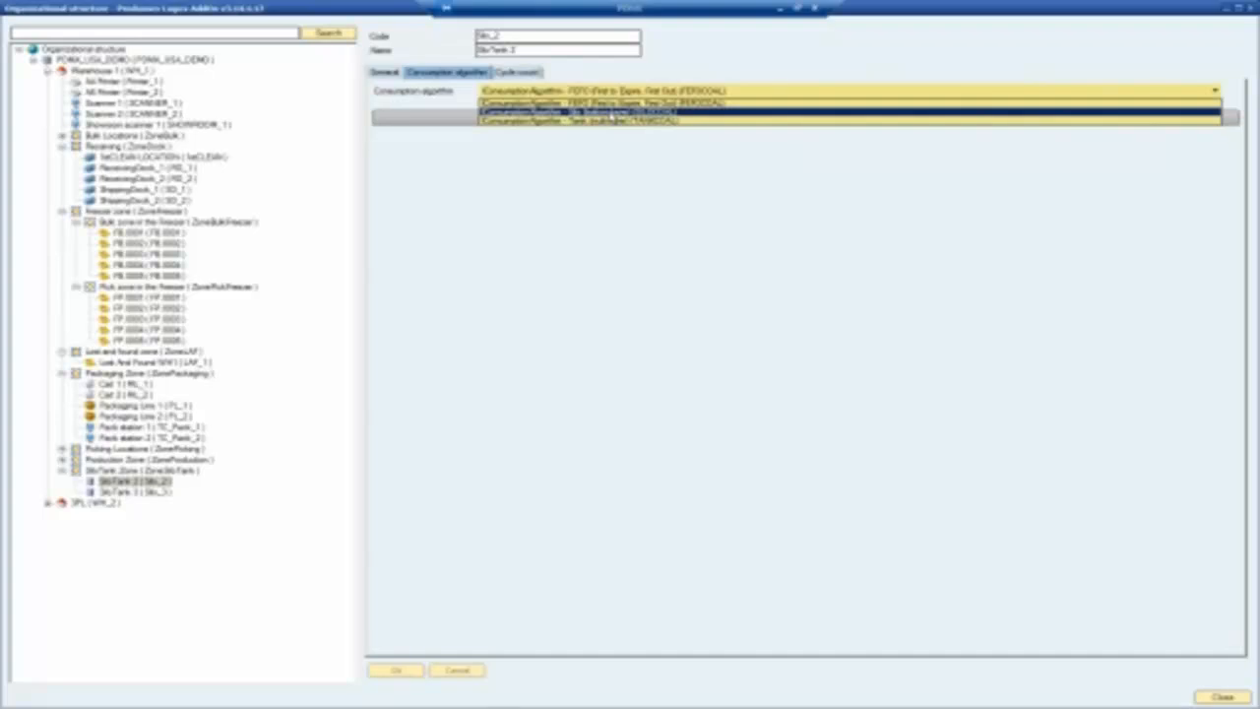
pyautogui.click(610, 120)
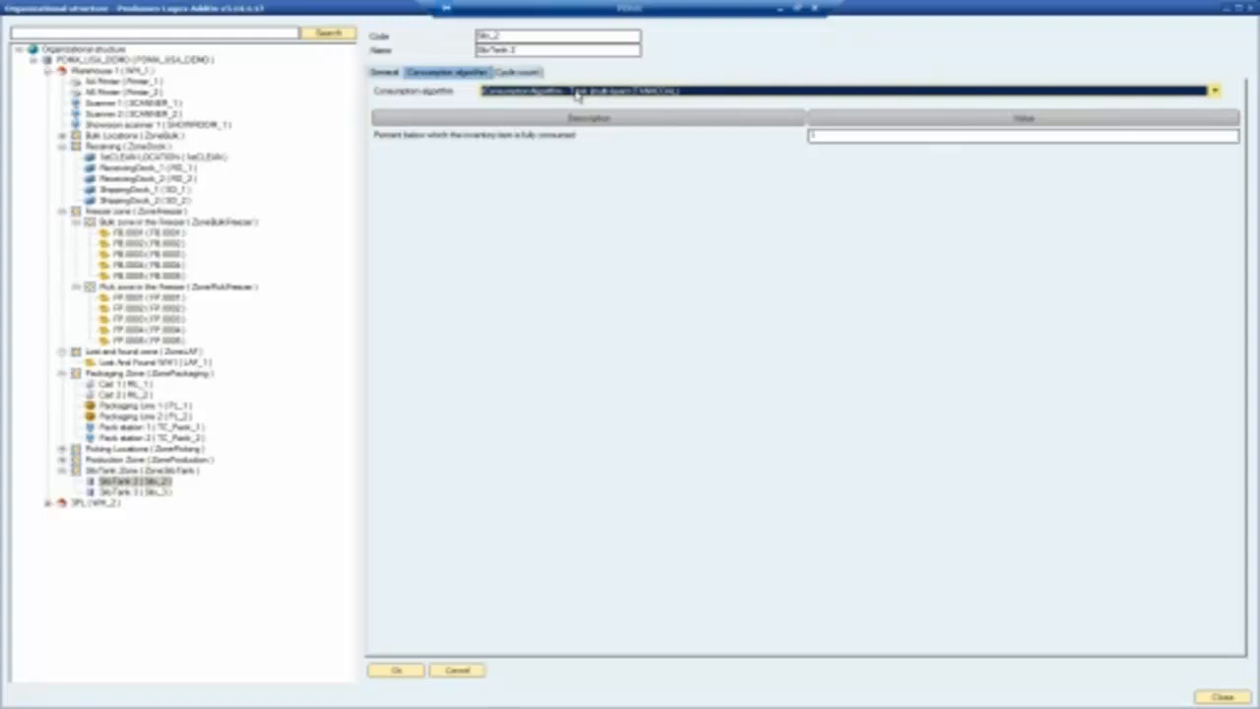
pyautogui.click(62, 147)
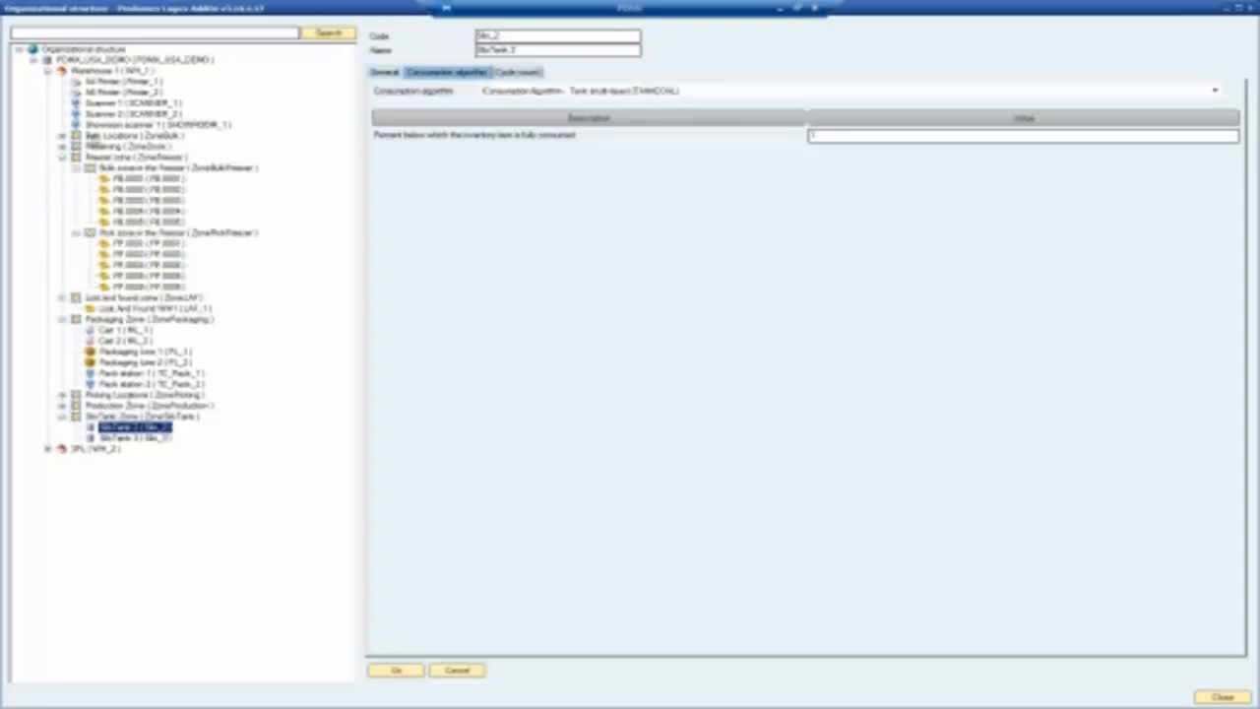
pyautogui.click(62, 158)
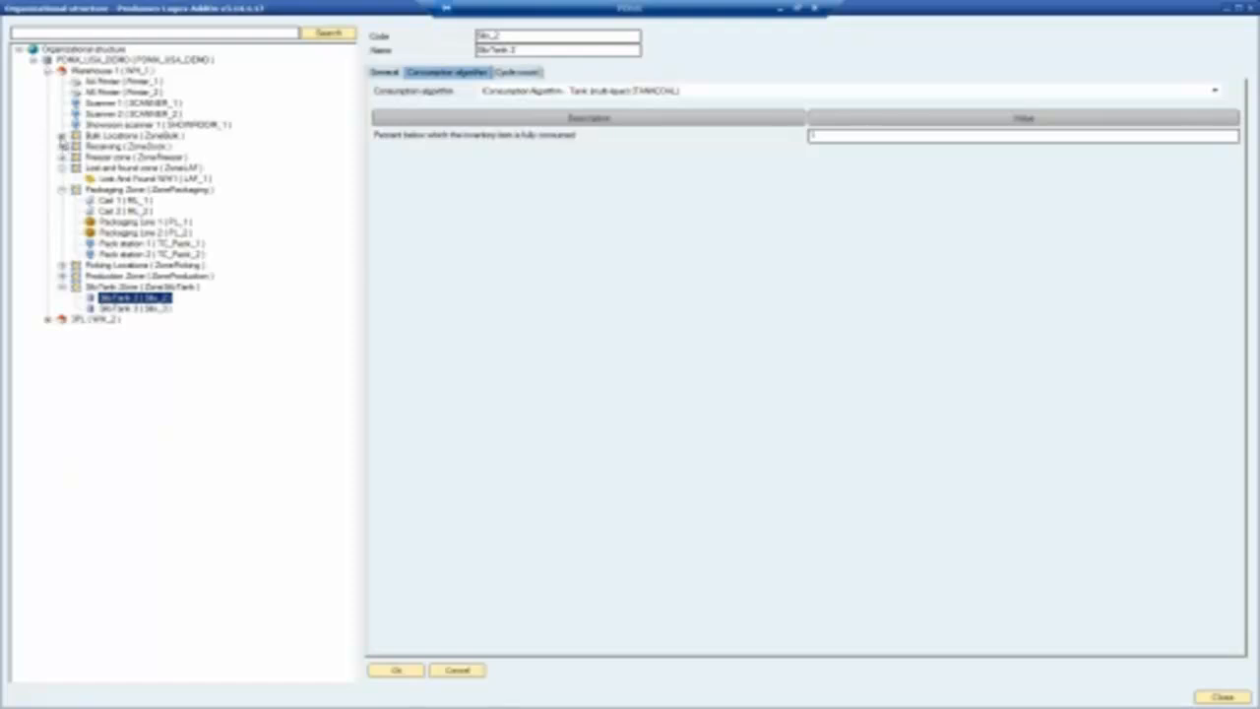
# Open bin location B-0001 under Bulk Locations, mark it Fixed, and view its cycle count settings.
pyautogui.click(62, 137)
pyautogui.click(99, 148)
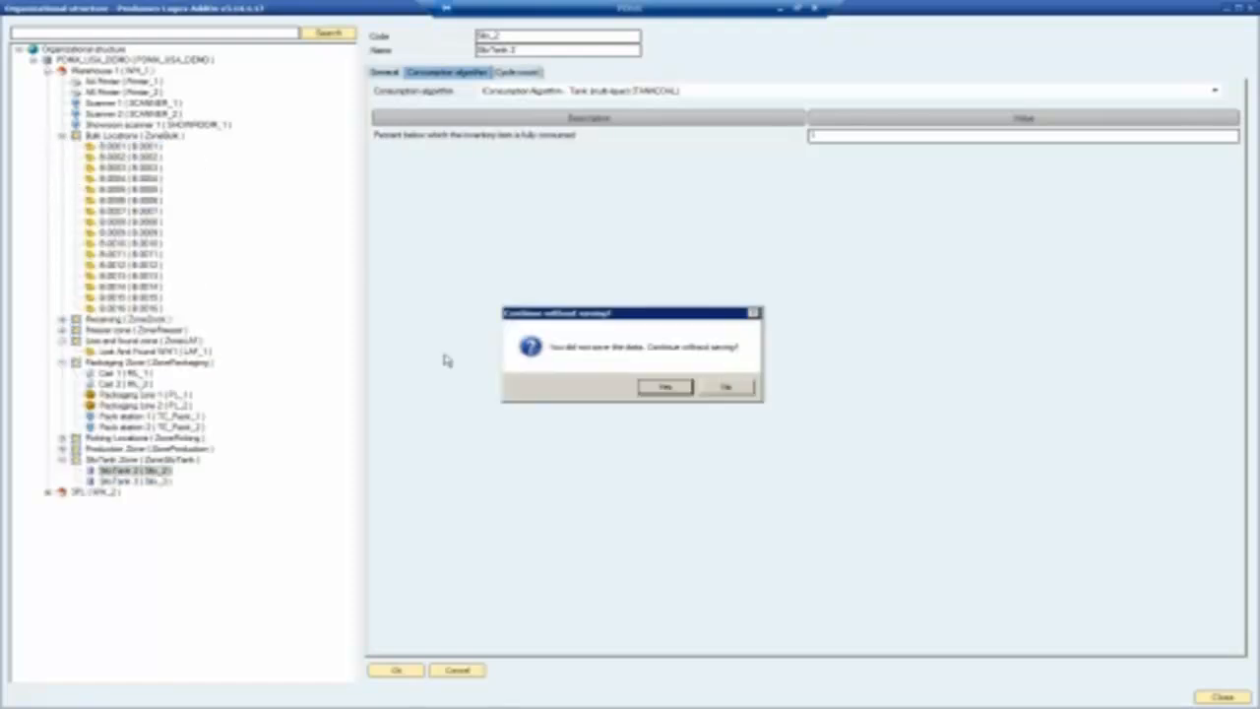
pyautogui.click(673, 388)
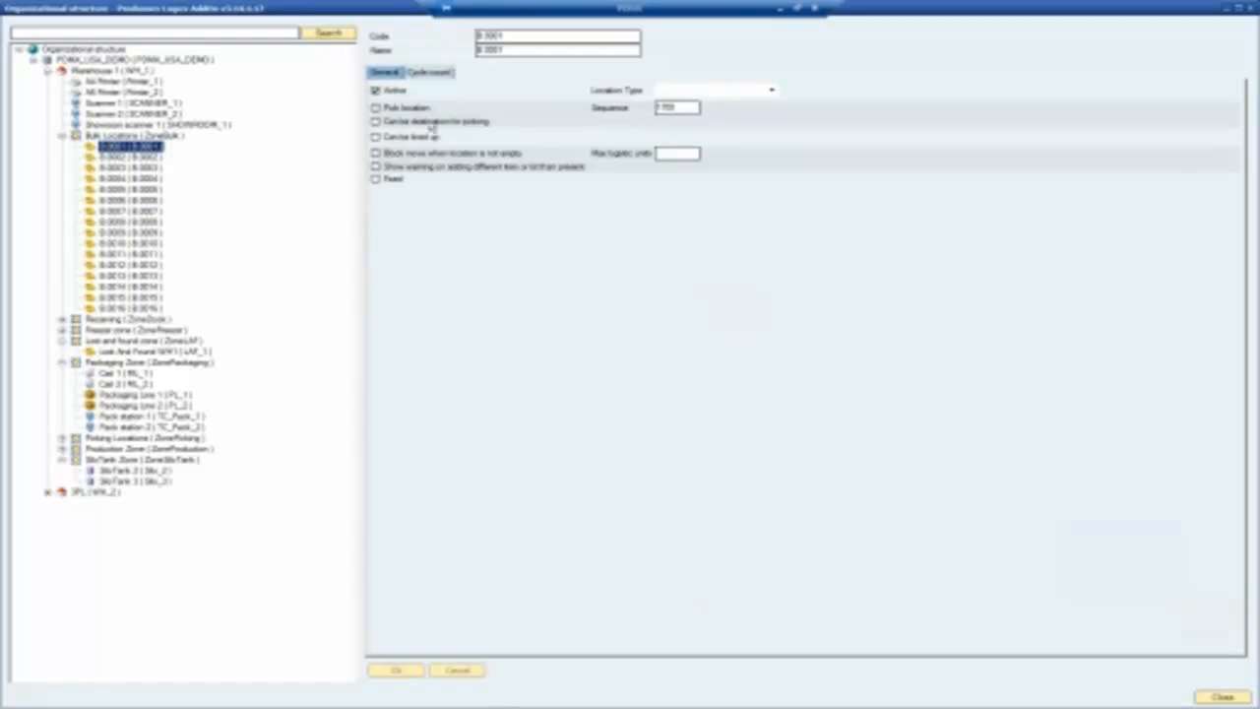
pyautogui.click(375, 181)
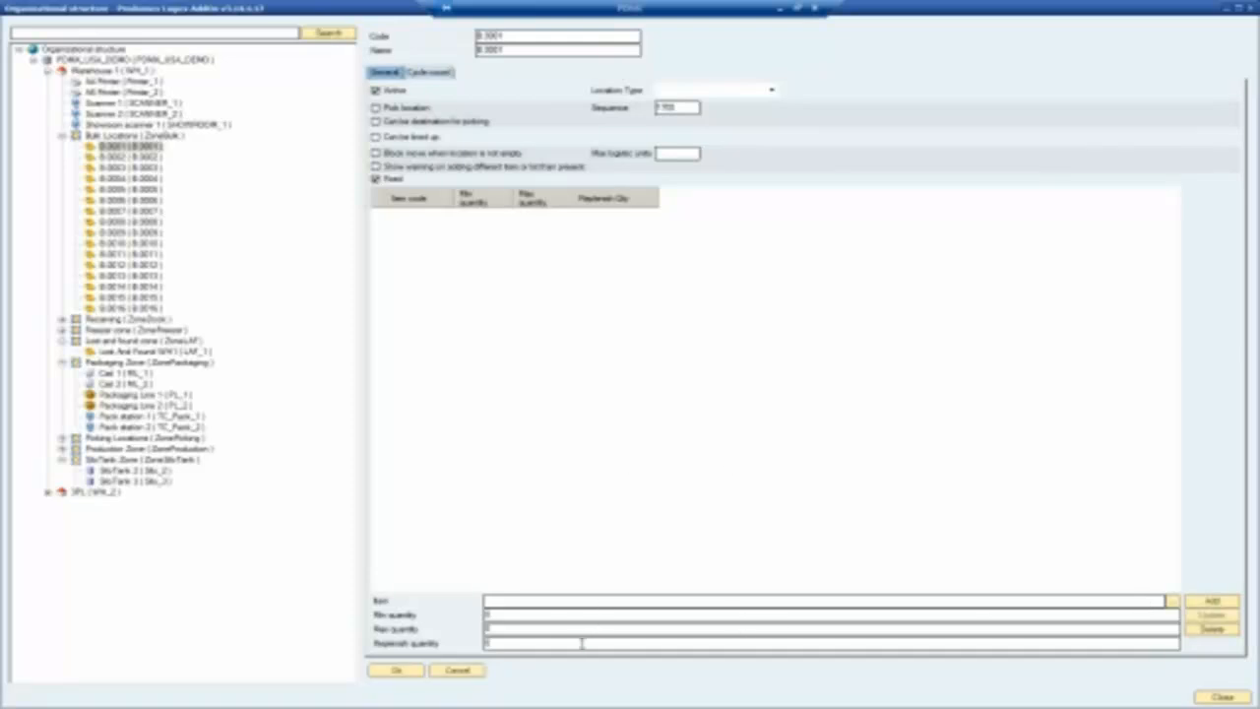
pyautogui.click(510, 643)
pyautogui.click(434, 73)
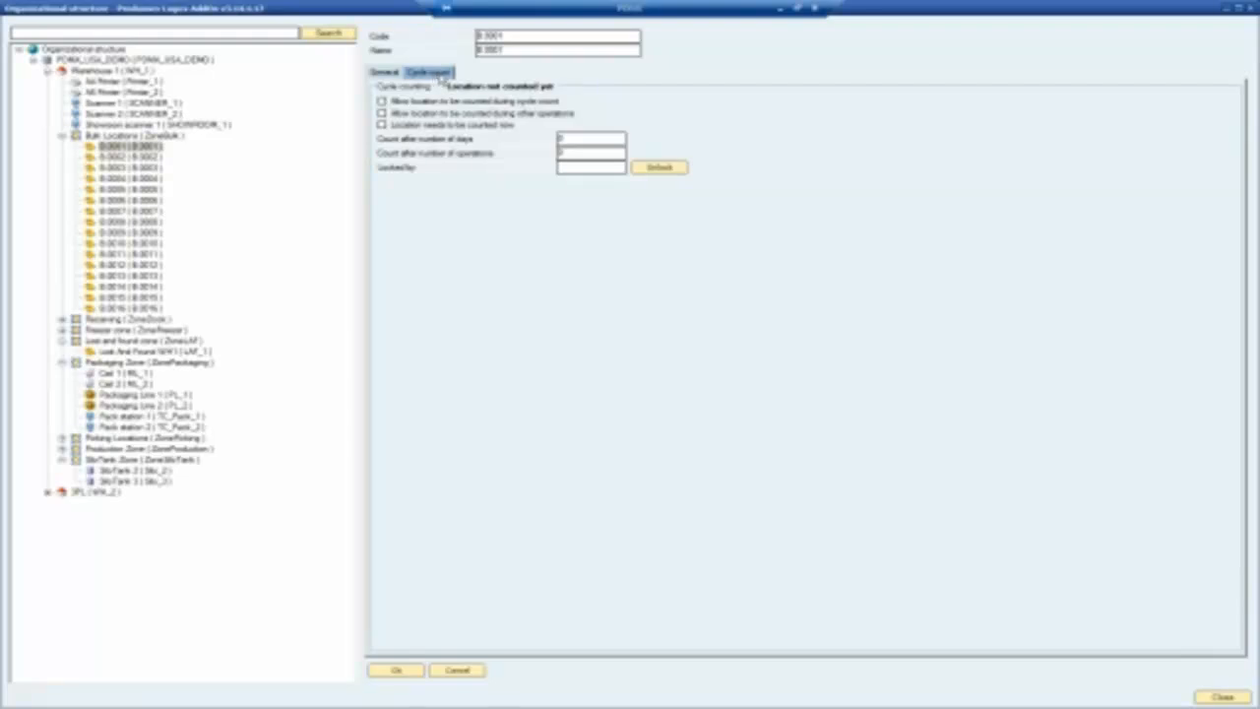
# Close the Organizational structure window and expand Inventory in the main menu.
pyautogui.click(1250, 10)
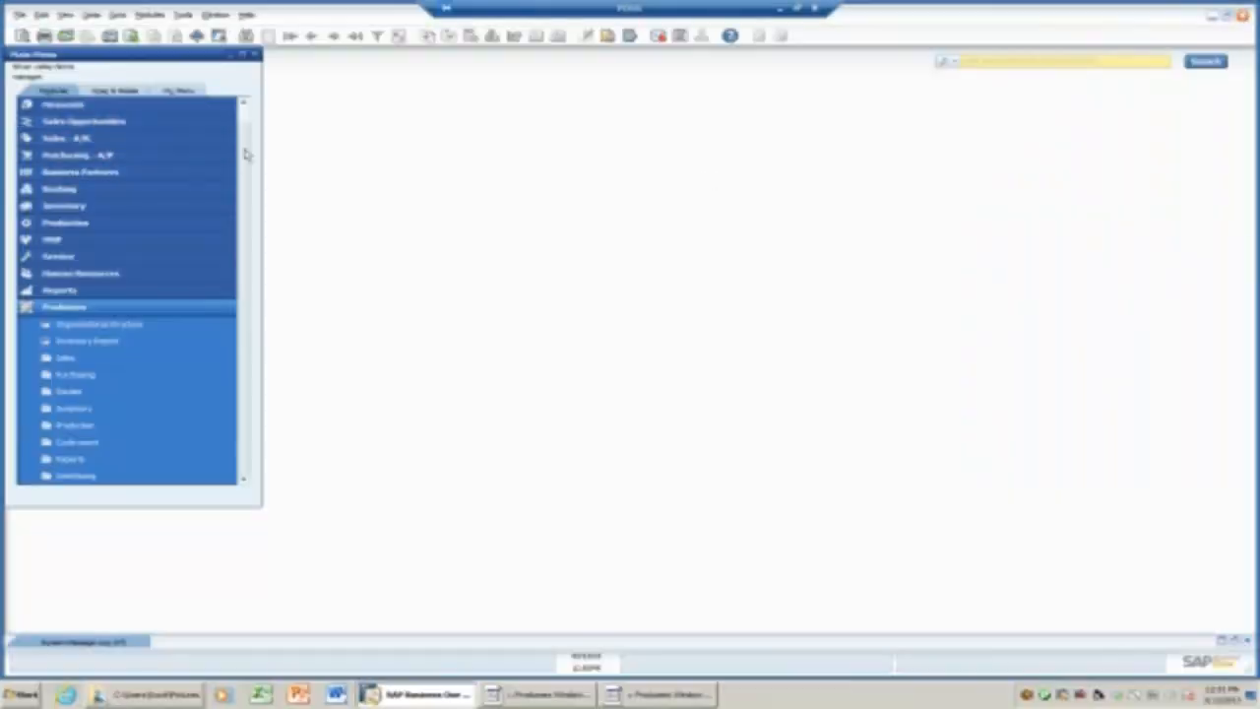
pyautogui.scroll(1, 248, 126)
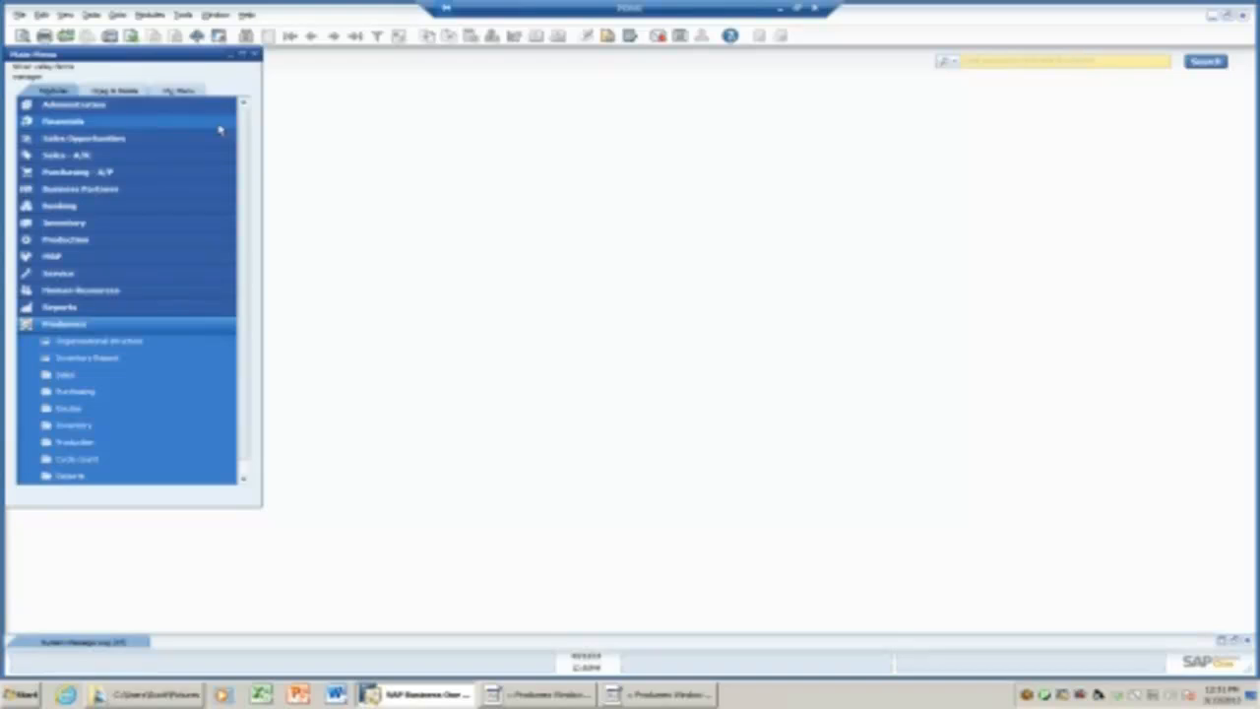
pyautogui.click(67, 224)
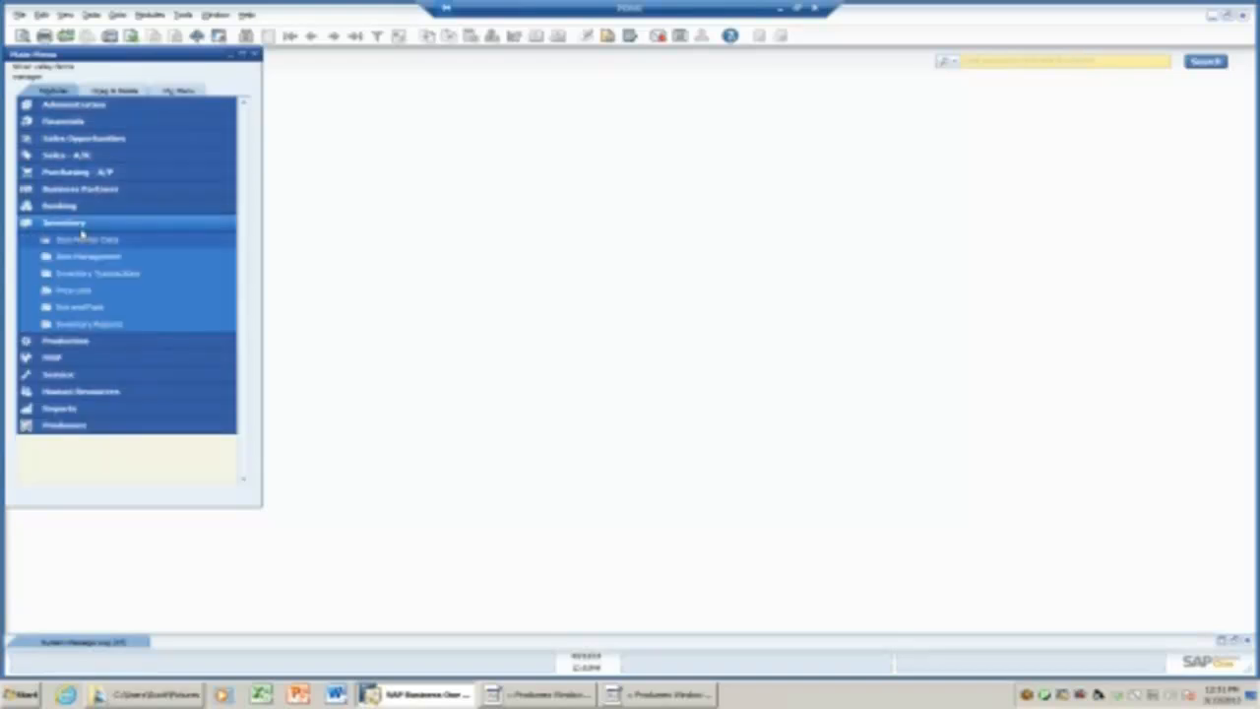
# Find the item by description 'ink' in Item Master Data and tick Has best before date.
pyautogui.click(97, 243)
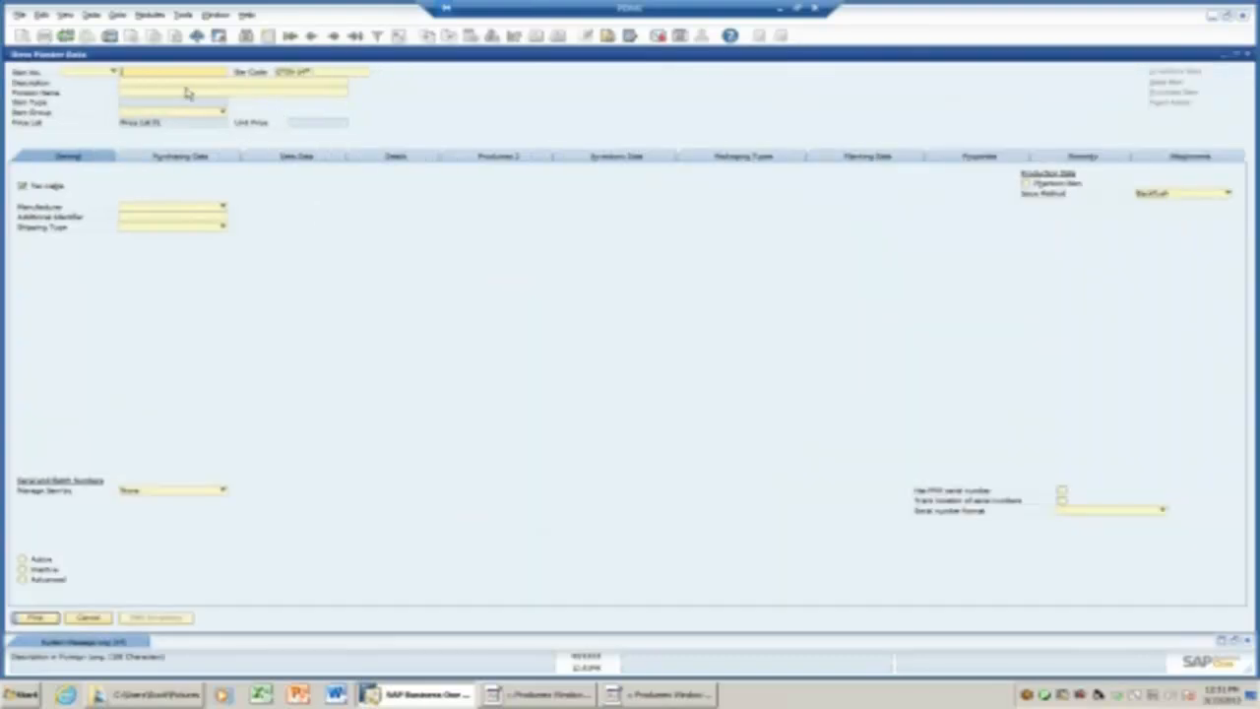
pyautogui.click(182, 85)
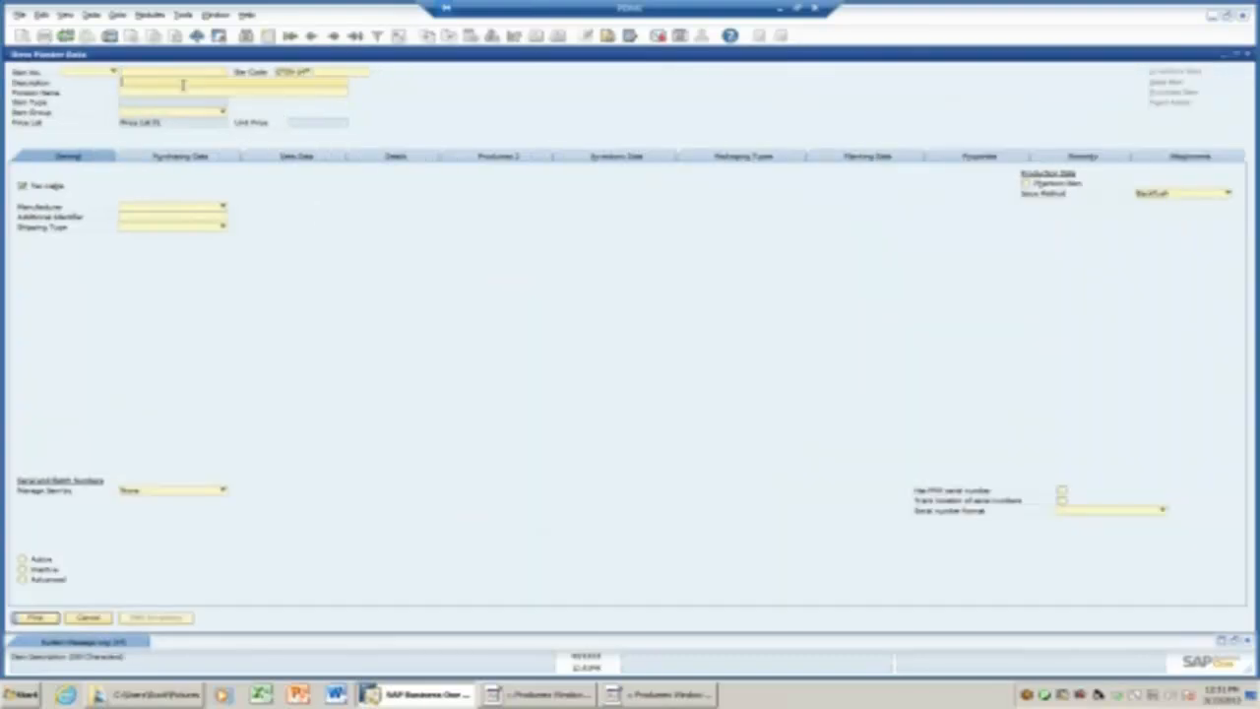
pyautogui.write('ink')
pyautogui.press('Return')
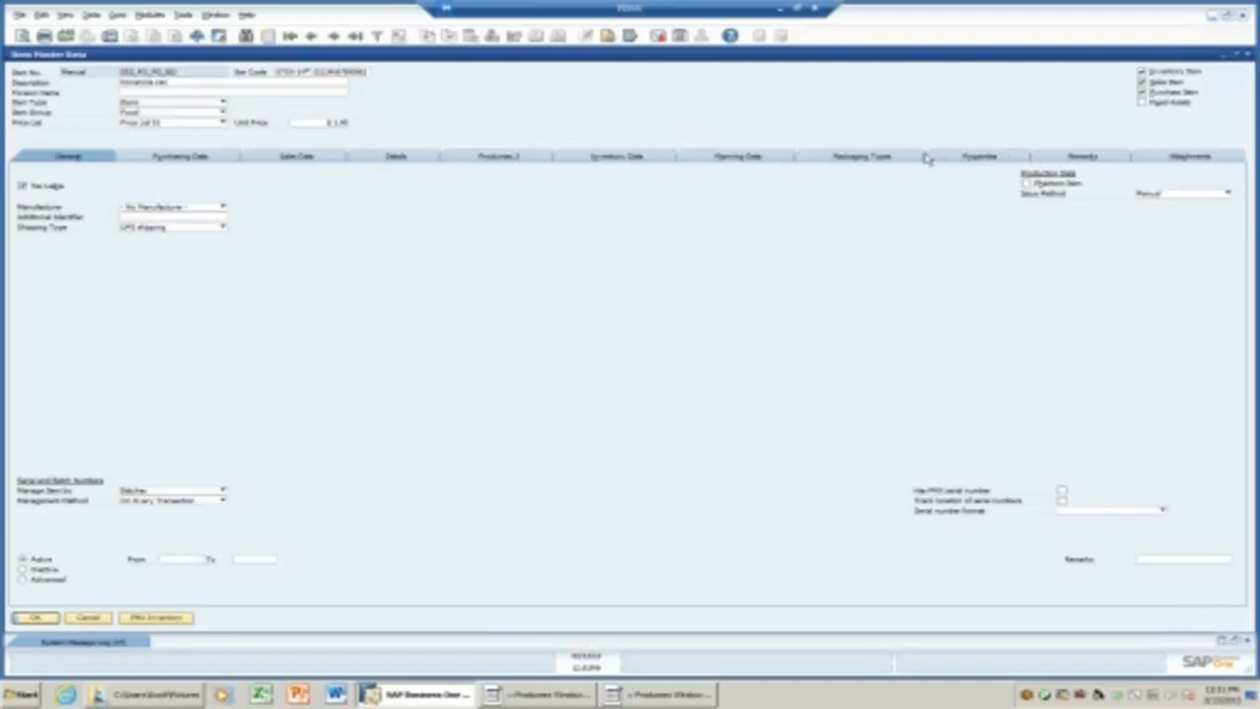
pyautogui.click(415, 160)
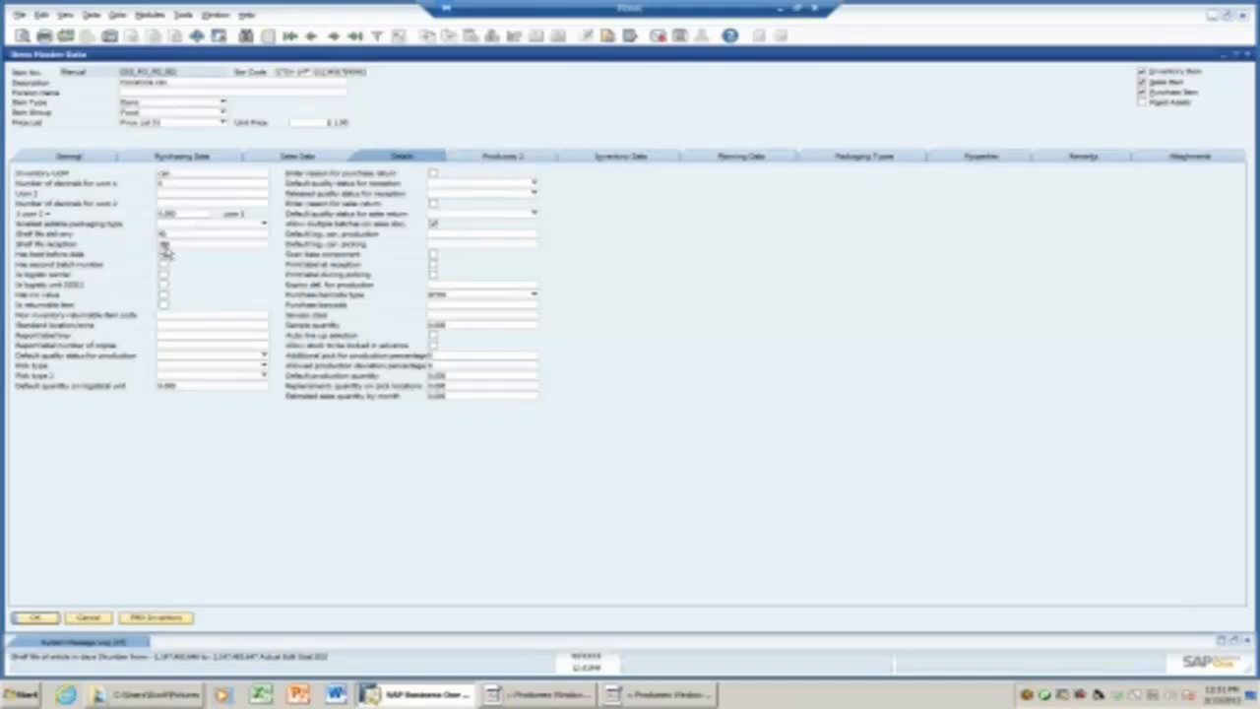
pyautogui.click(164, 254)
# Edit the shelf life for delivery, then view the Carton and Pallet packaging types and zone type list.
pyautogui.click(172, 237)
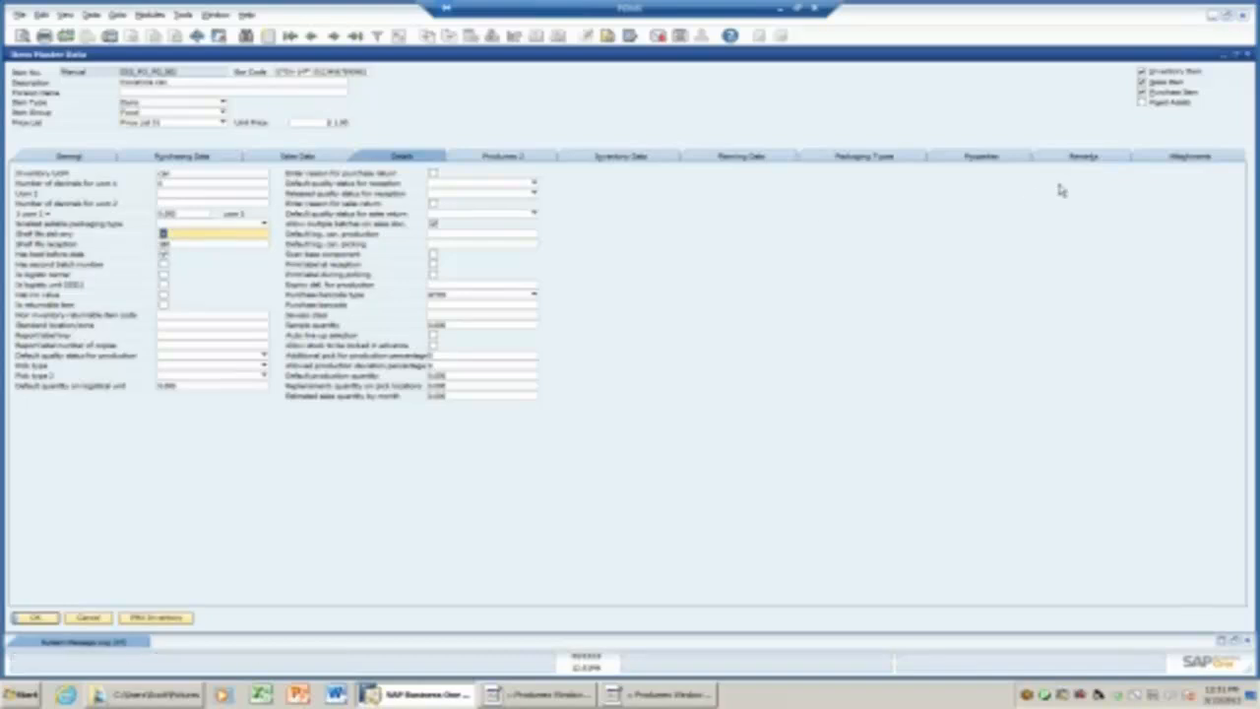
pyautogui.click(867, 156)
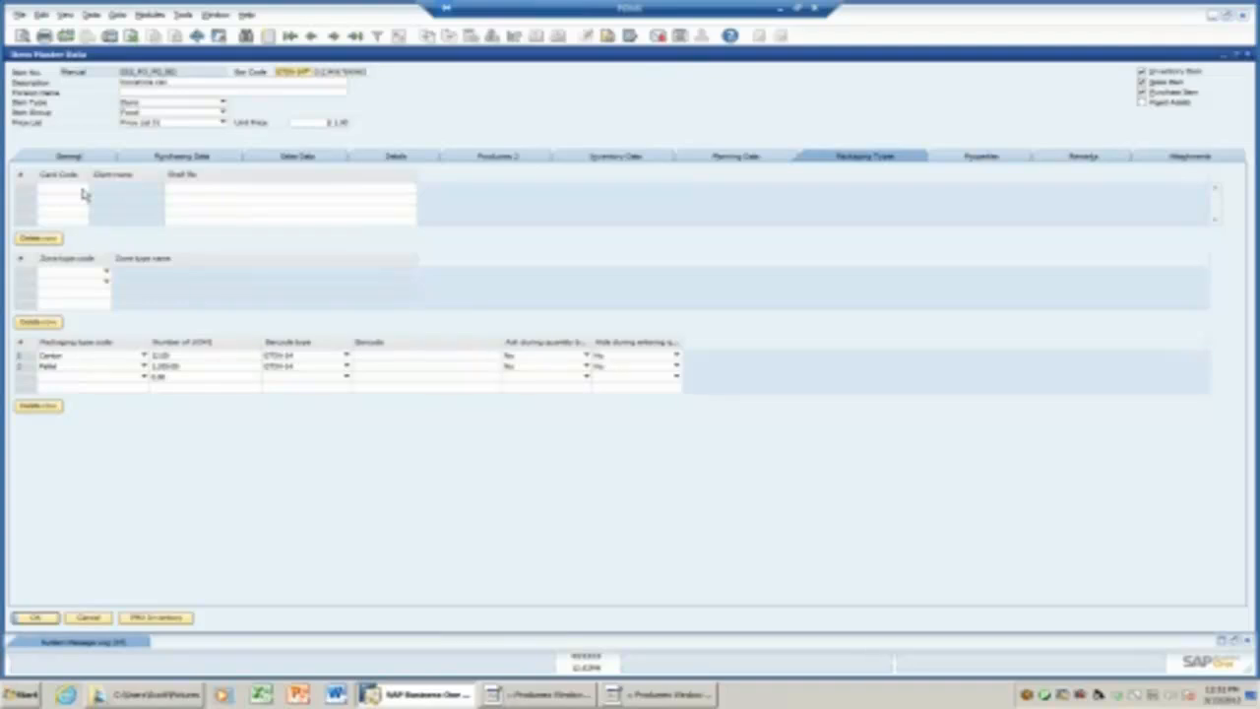
pyautogui.click(105, 271)
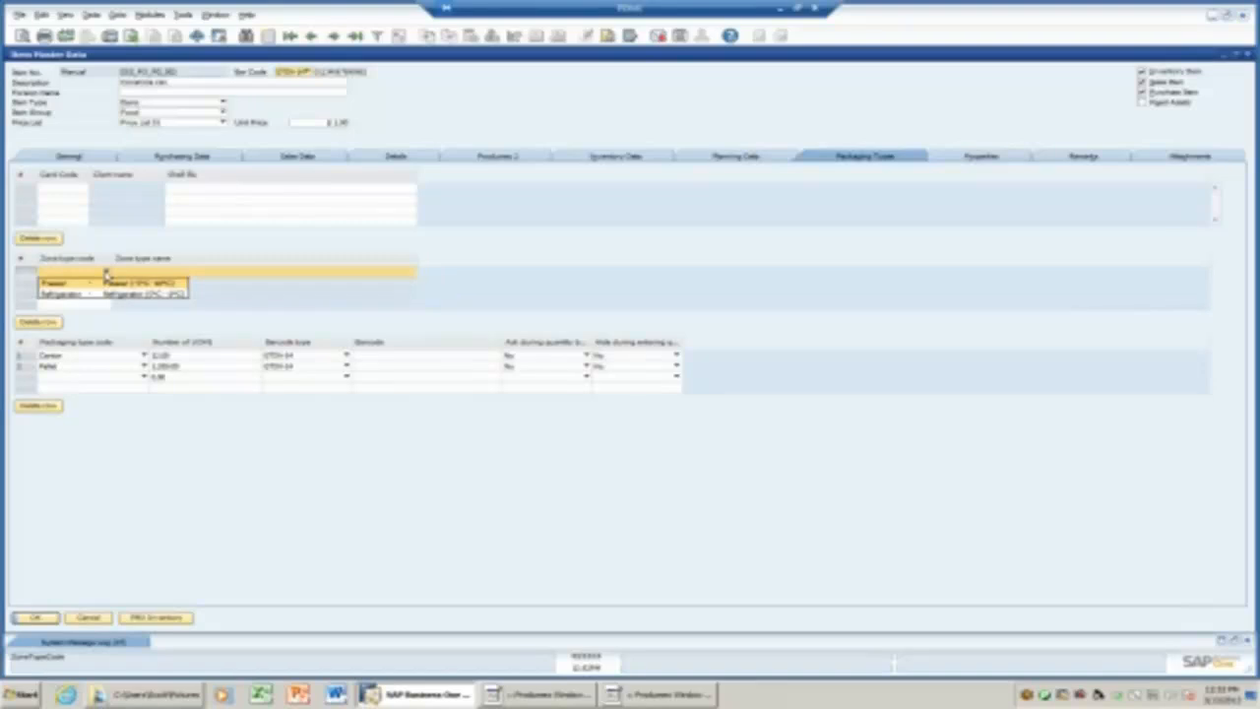
# Review the item's Sales Data, Packaging Types, Properties and remarks fields, then return to Details.
pyautogui.click(234, 309)
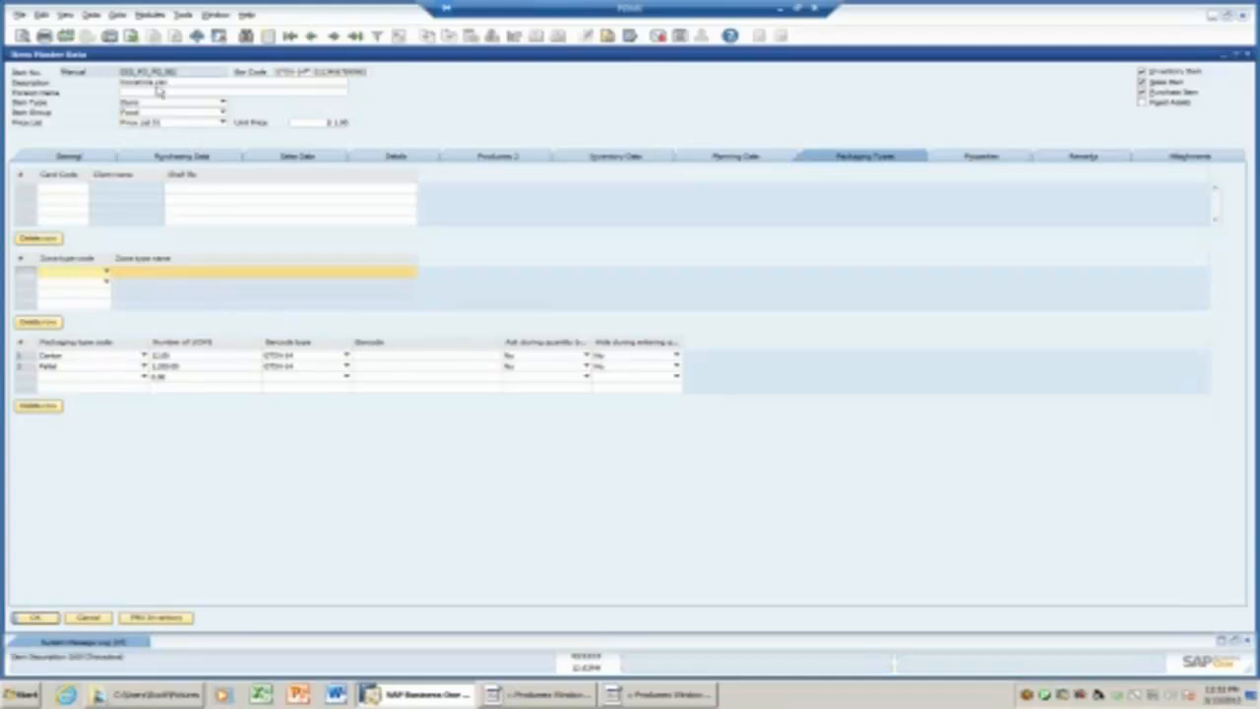
pyautogui.click(291, 157)
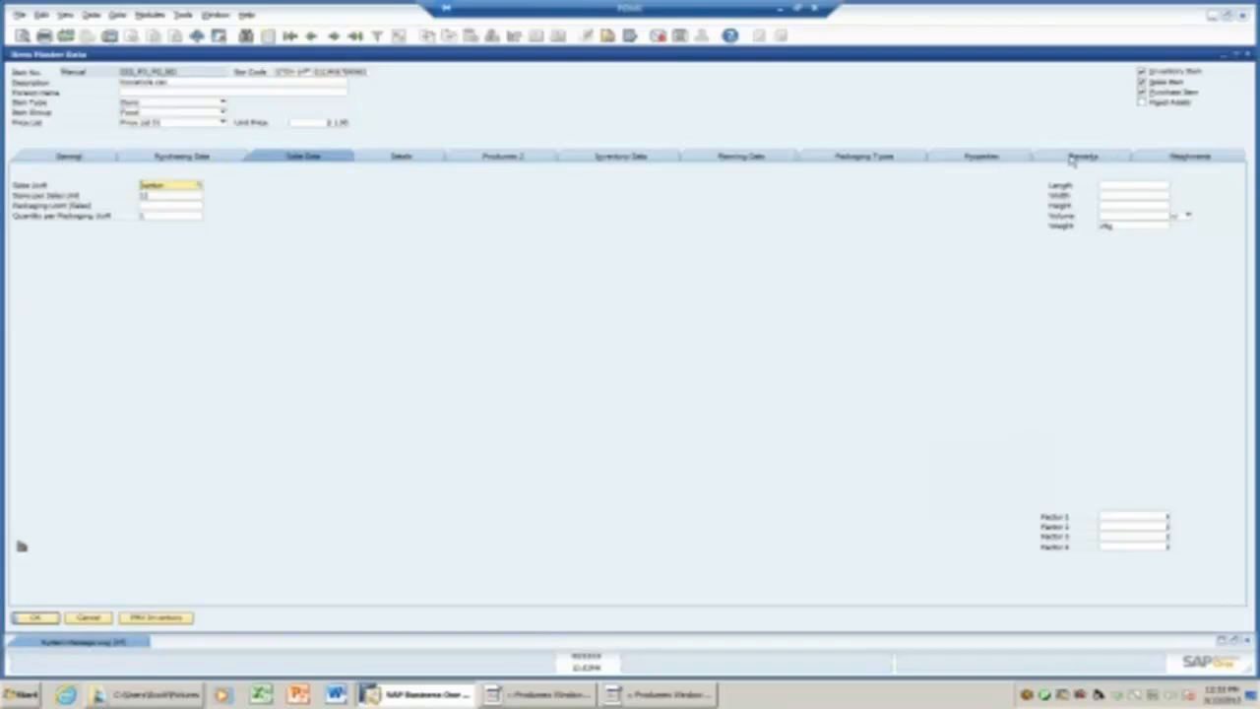
pyautogui.click(882, 161)
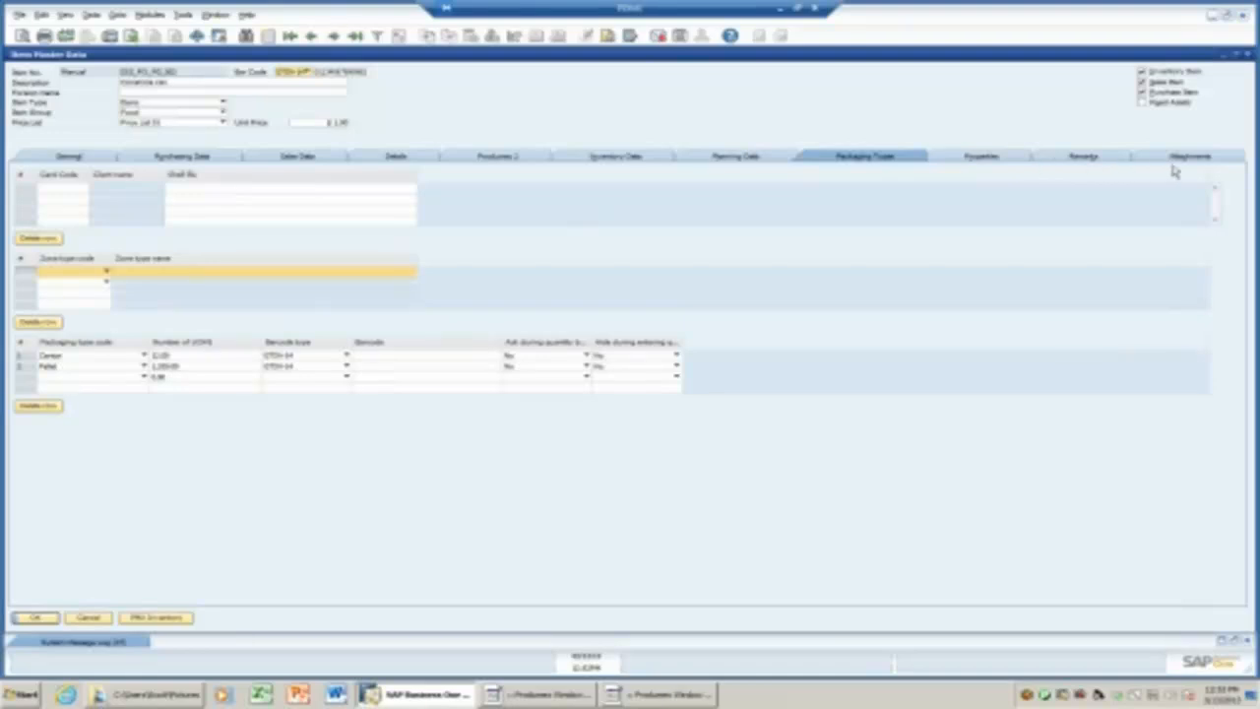
pyautogui.click(989, 161)
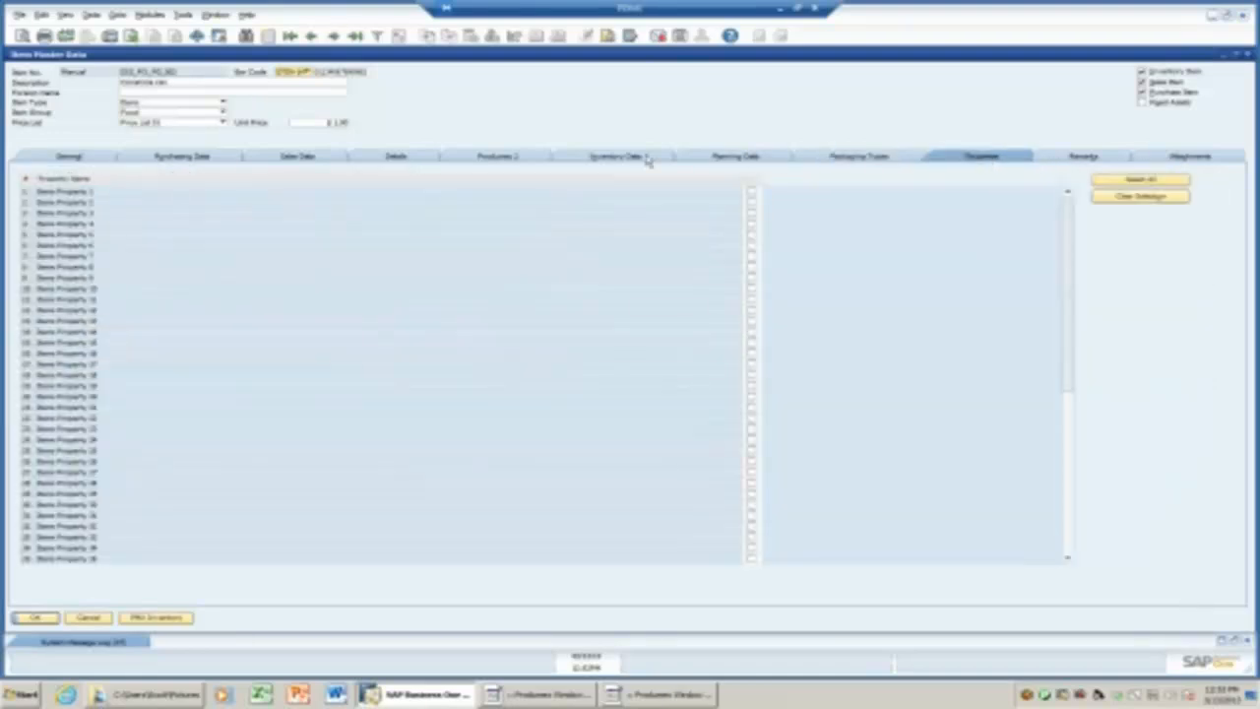
pyautogui.click(516, 159)
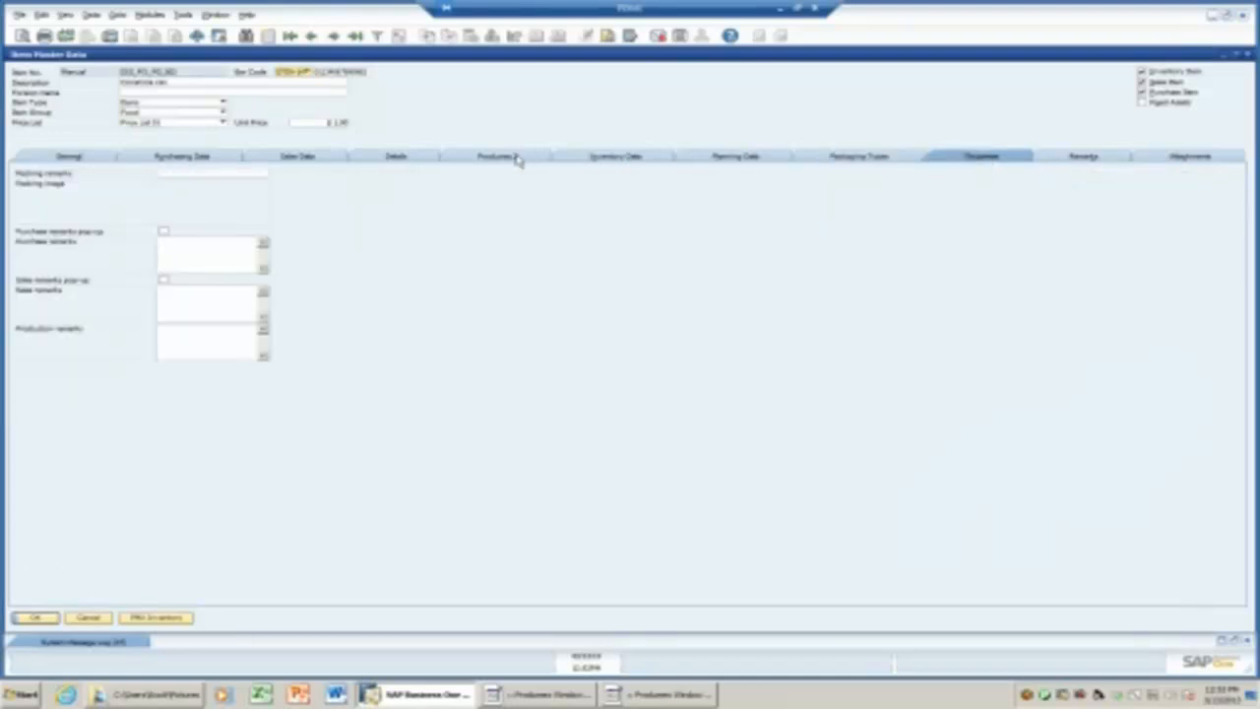
pyautogui.click(236, 253)
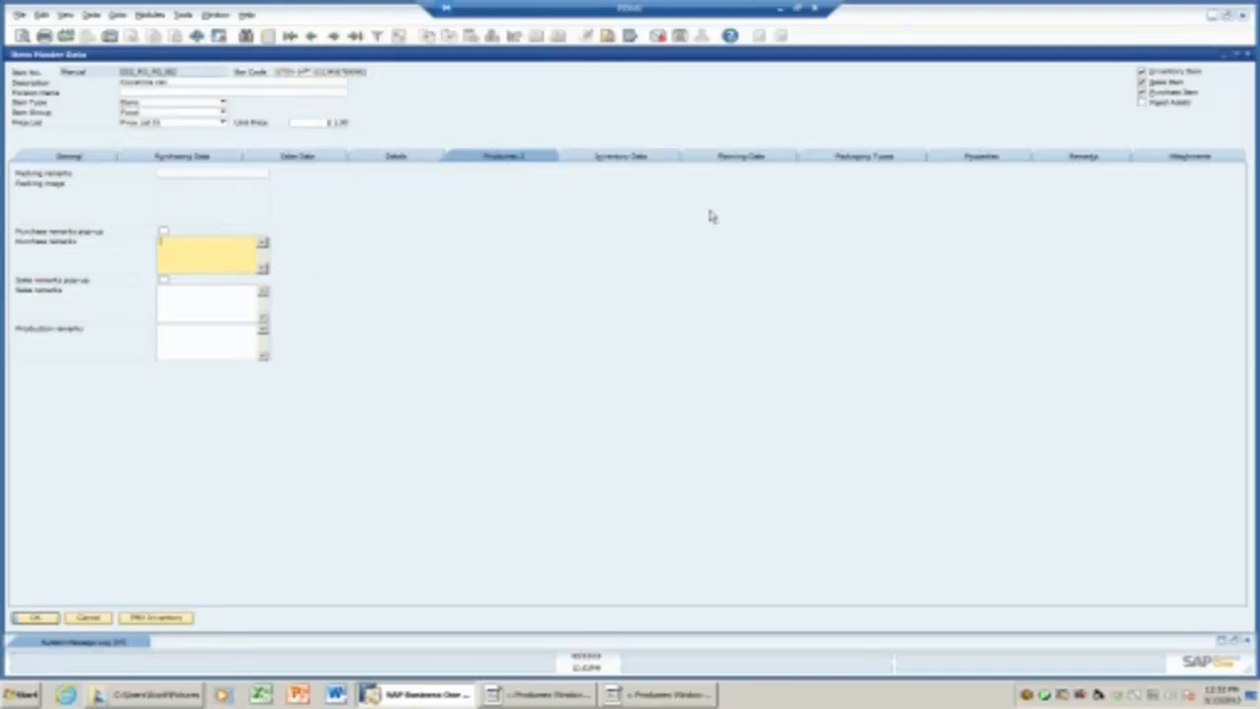
pyautogui.click(390, 161)
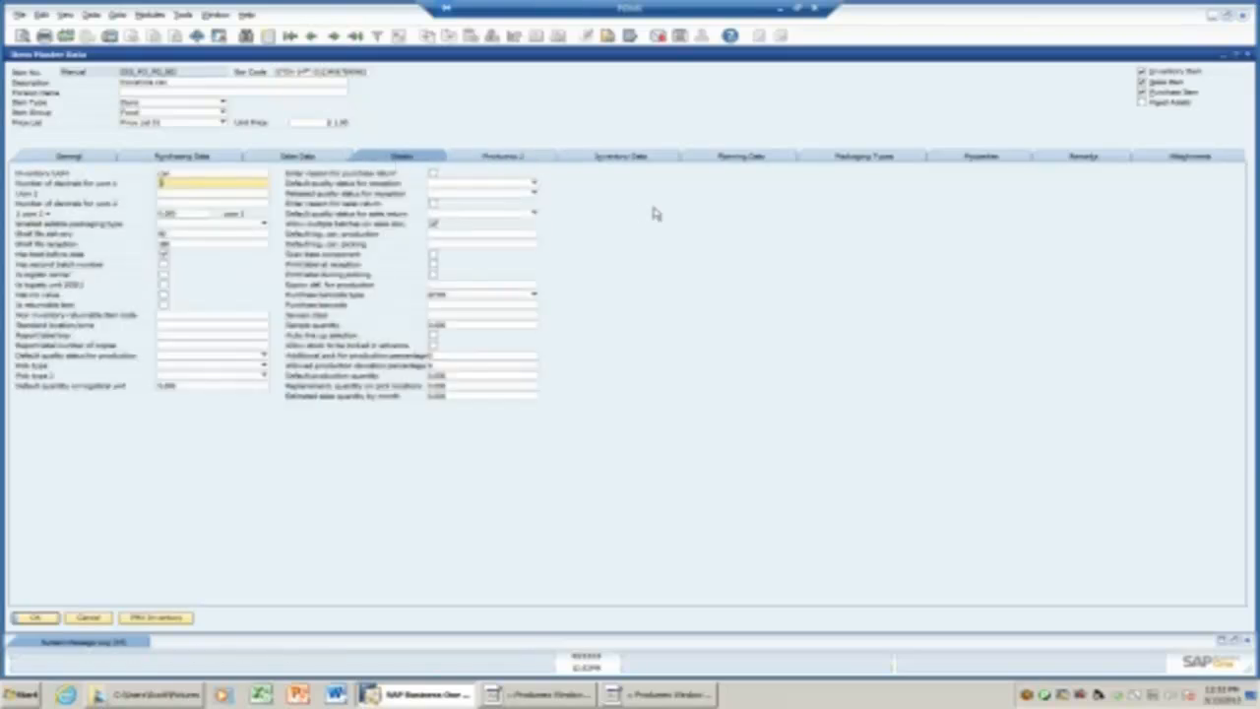
# Check the reception quality status options without choosing one, then minimise Item Master Data.
pyautogui.click(537, 187)
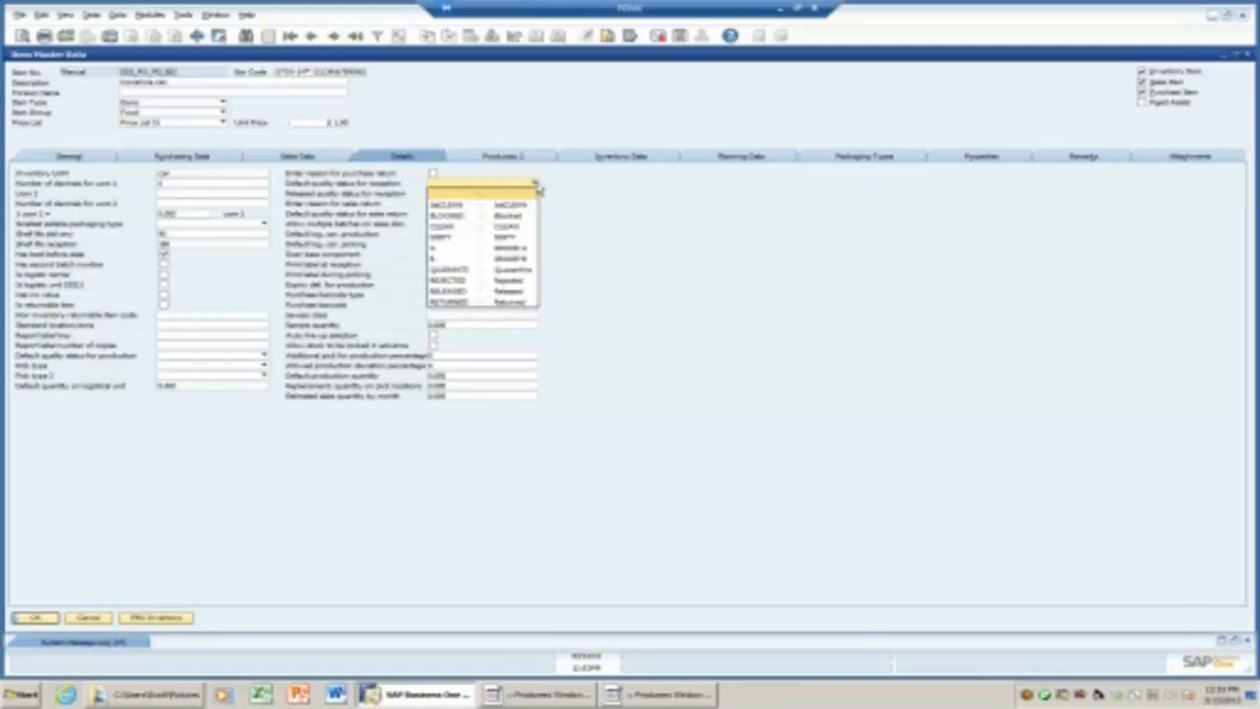
pyautogui.click(537, 187)
pyautogui.click(537, 187)
pyautogui.click(603, 192)
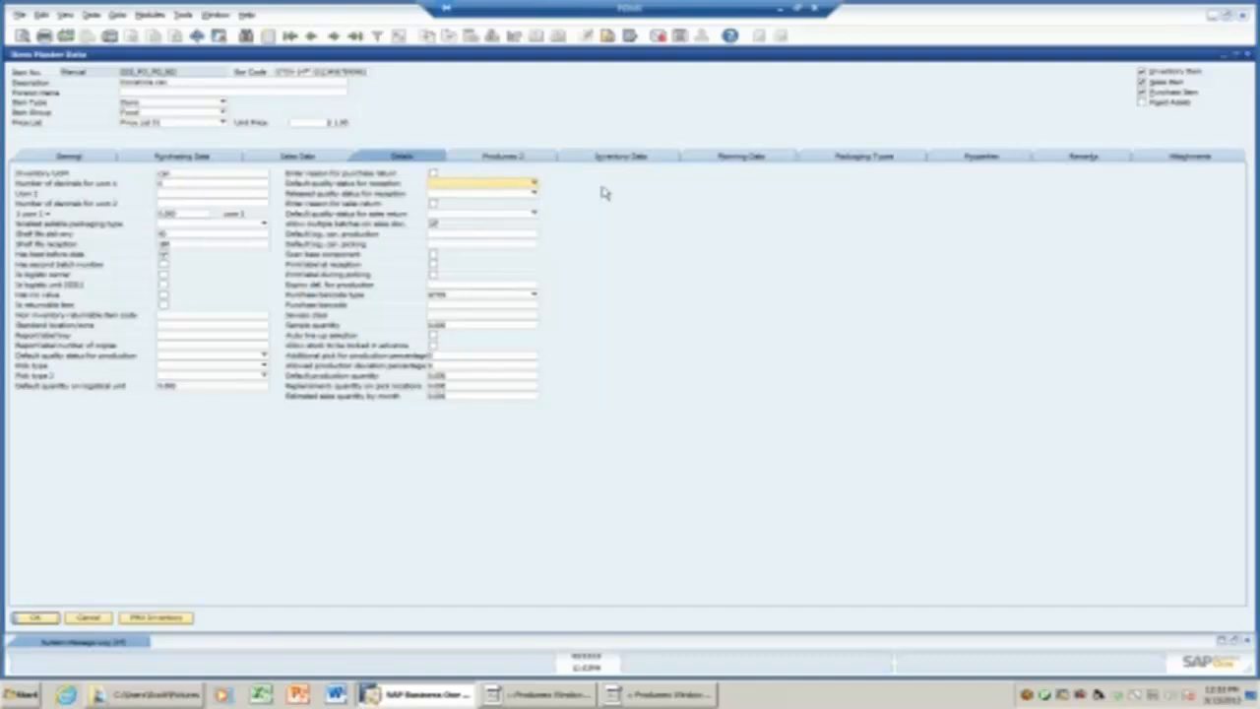
pyautogui.click(1222, 55)
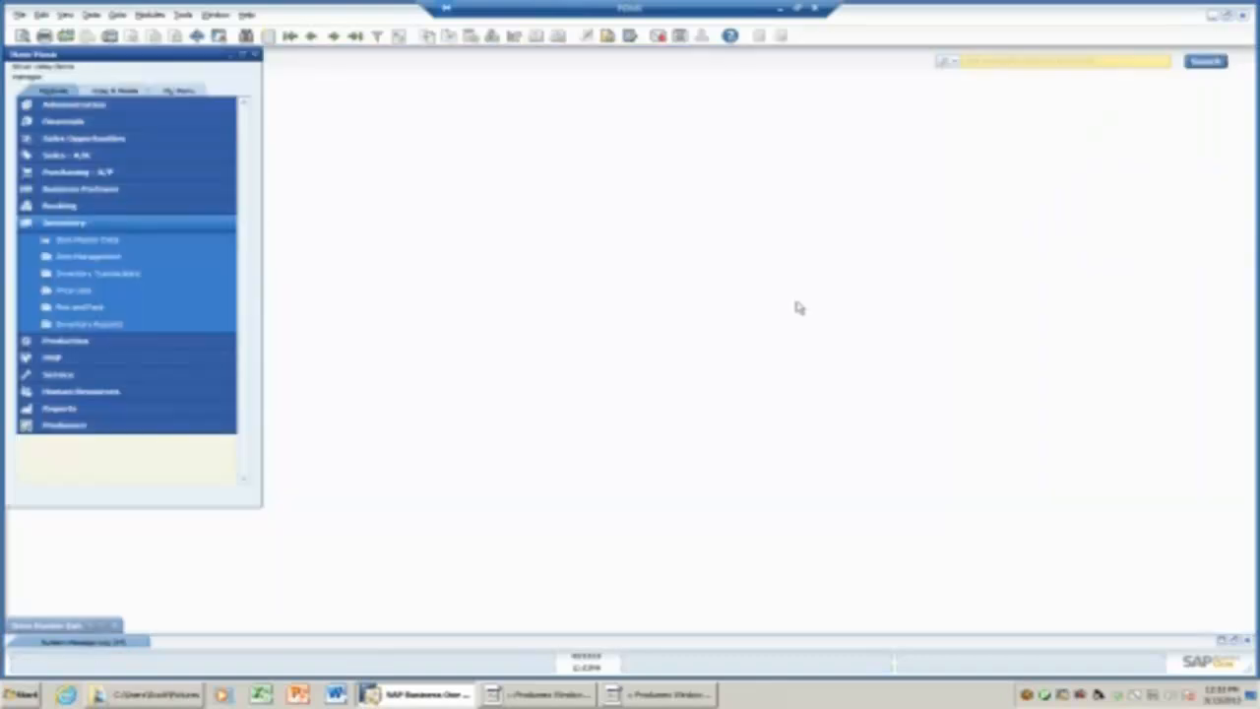
# Open the FDMX_USA_DEMO company settings in the organizational structure, maximized to full screen.
pyautogui.click(62, 424)
pyautogui.click(89, 324)
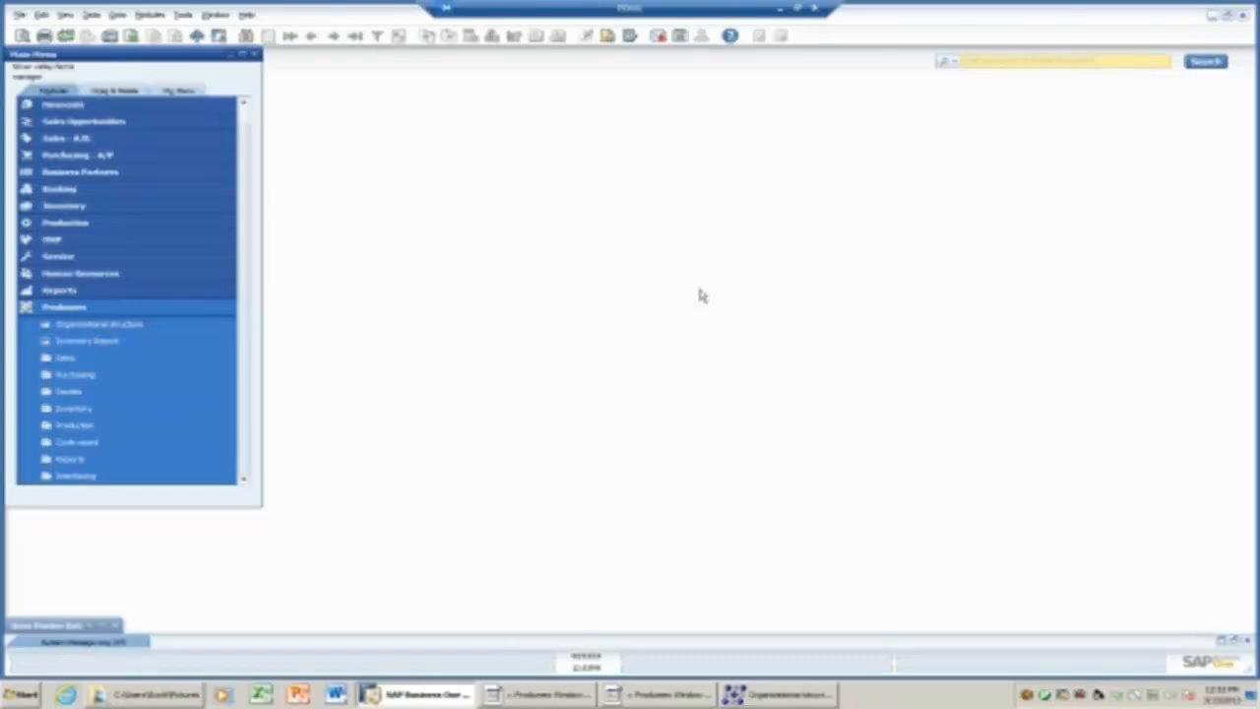
pyautogui.click(805, 699)
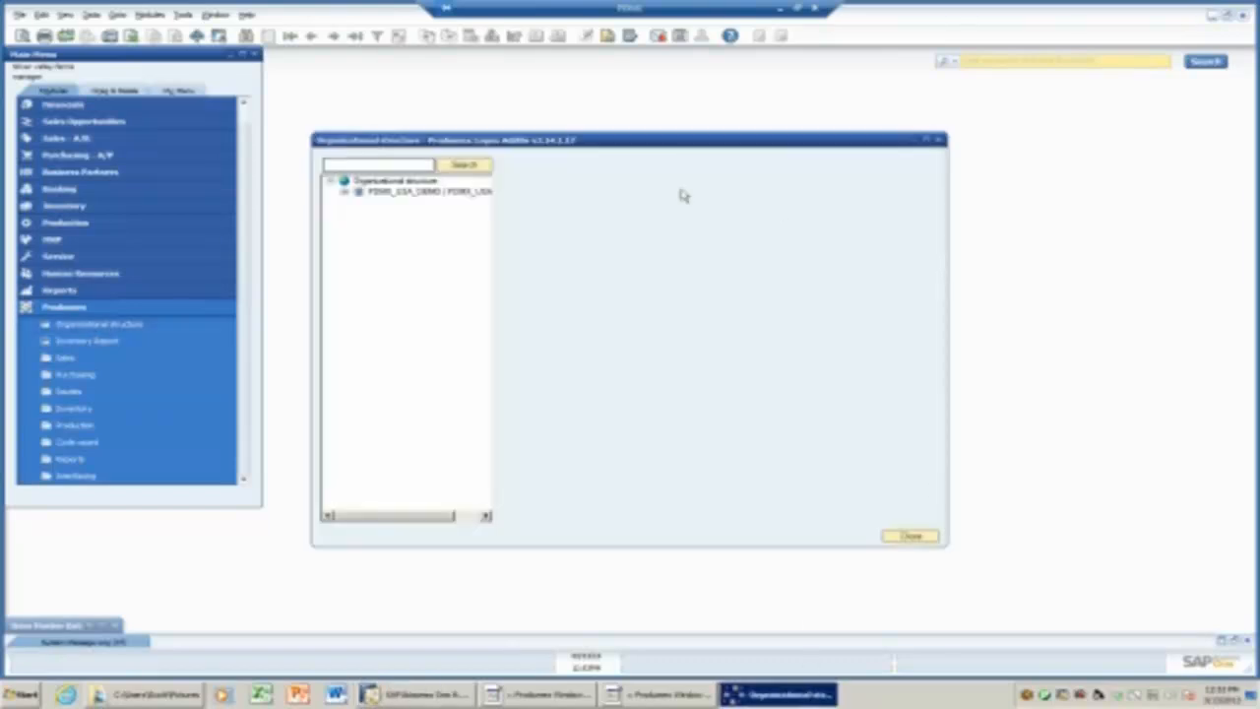
pyautogui.click(465, 195)
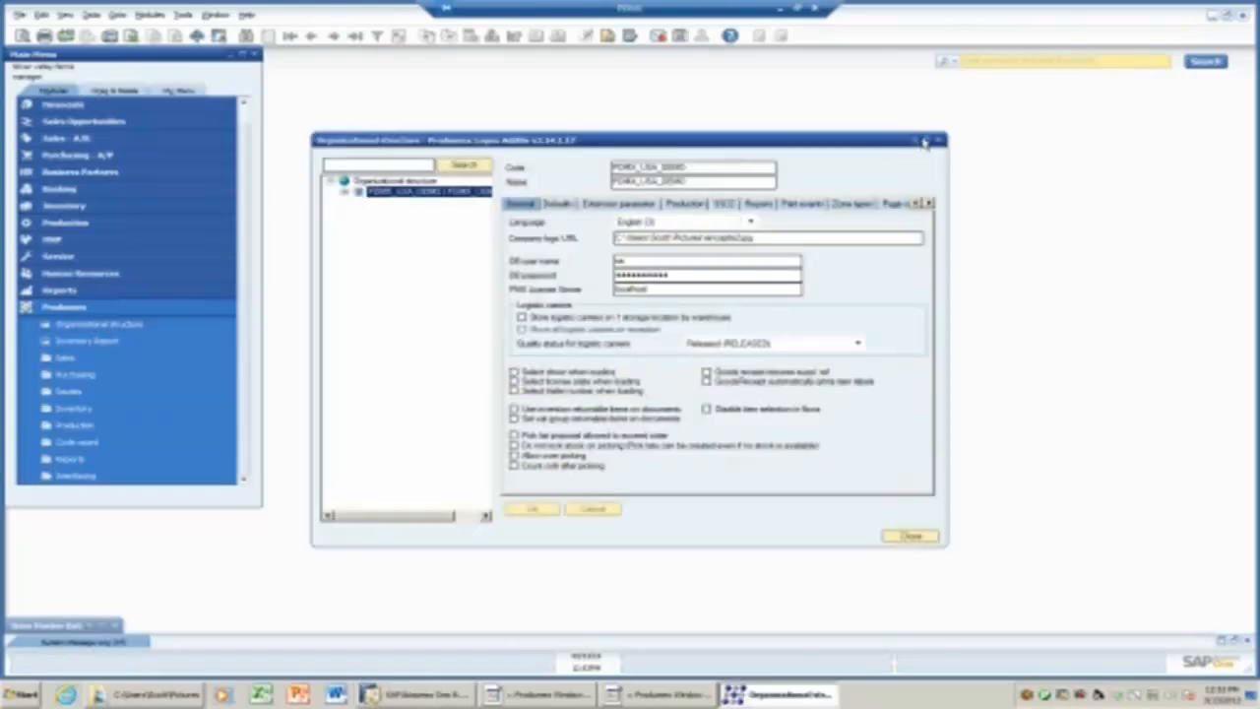
pyautogui.click(923, 141)
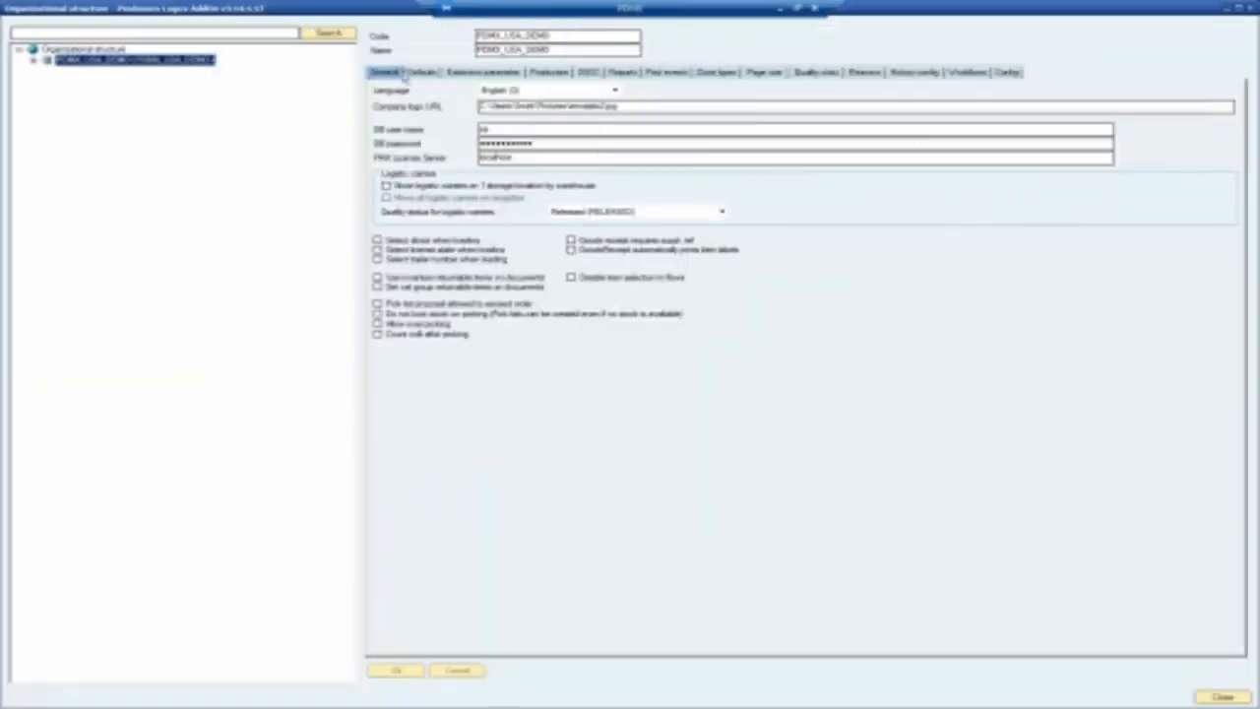
# Review the BLOCKED and Quarantine quality statuses, Quarantine's RELEASED/REJECTED transitions, then the workflow scripts.
pyautogui.click(837, 76)
pyautogui.click(383, 115)
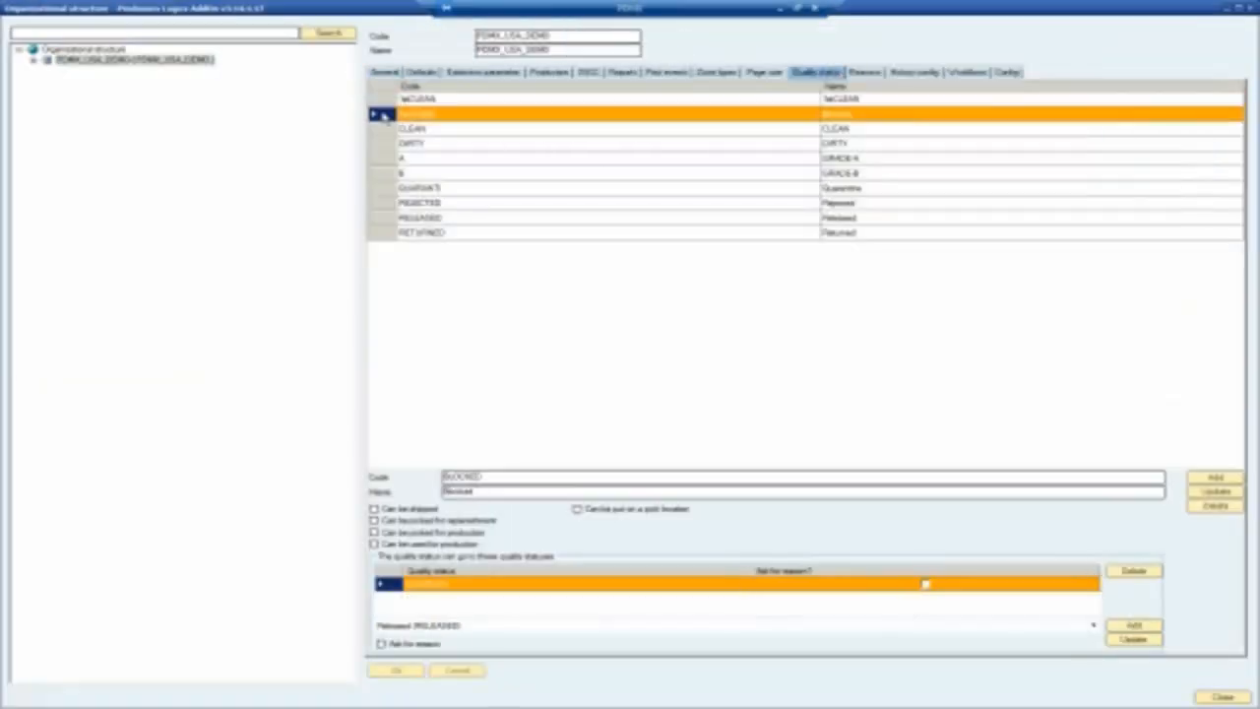
pyautogui.click(395, 189)
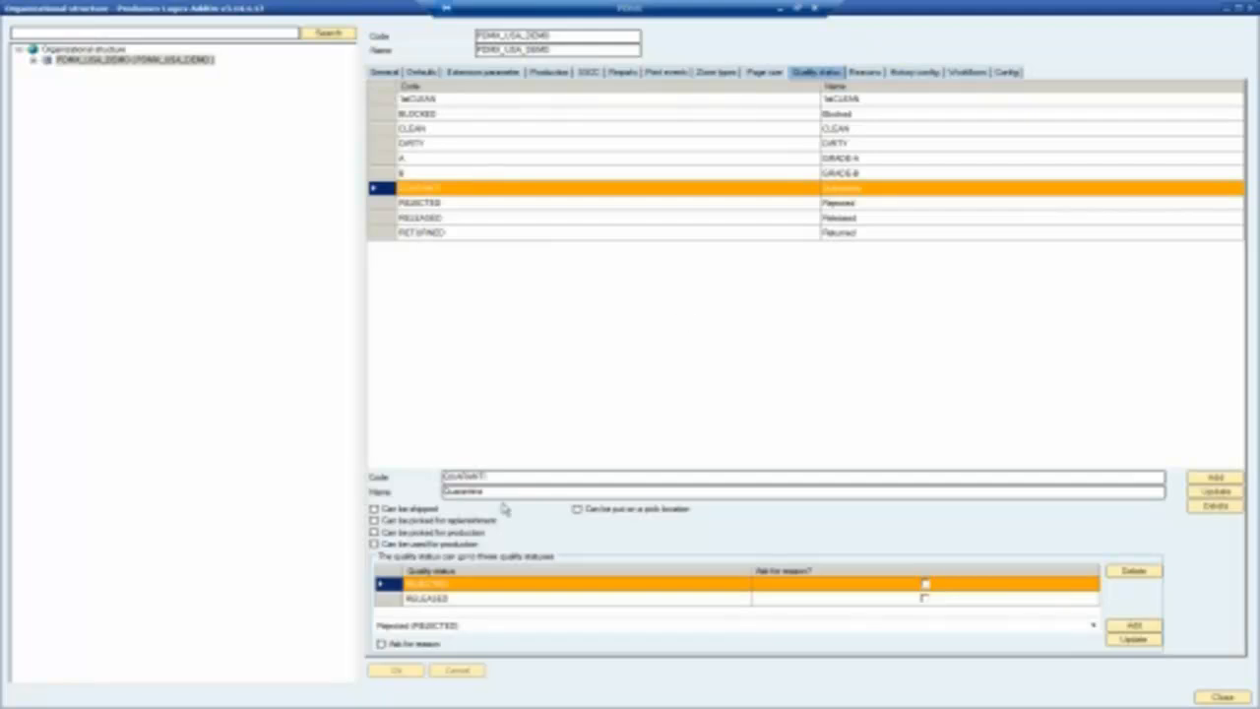
pyautogui.click(408, 599)
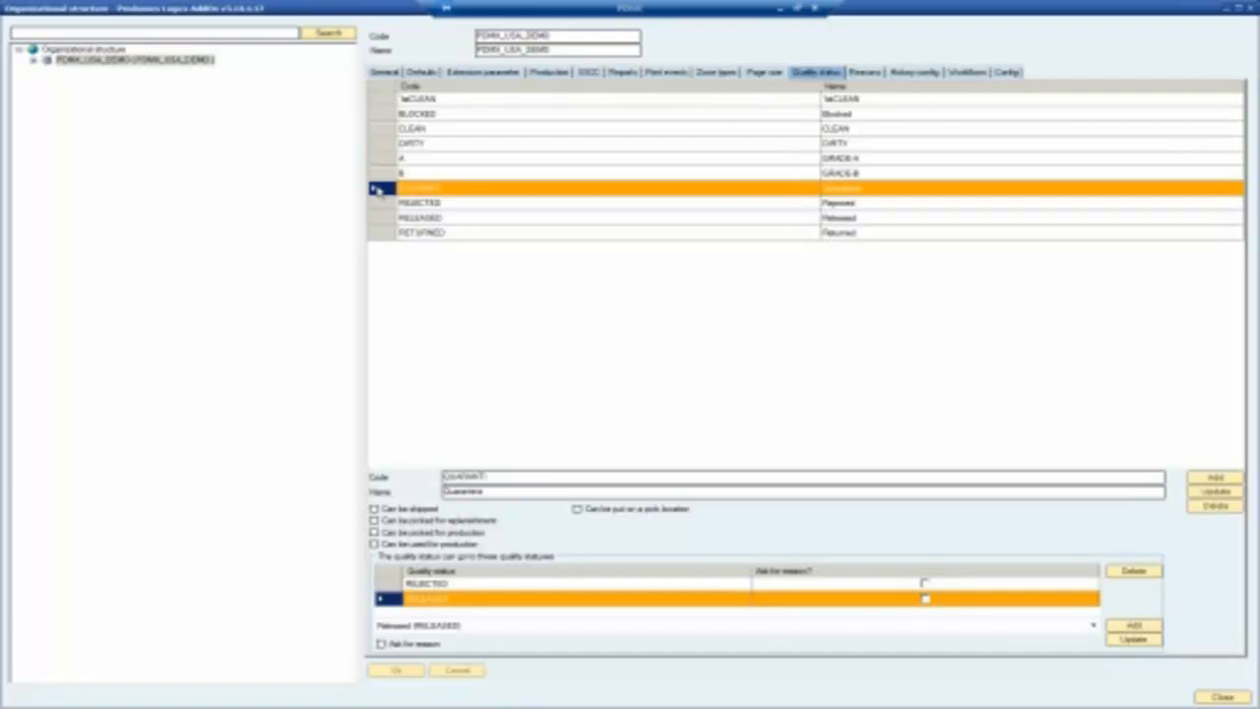
pyautogui.click(398, 585)
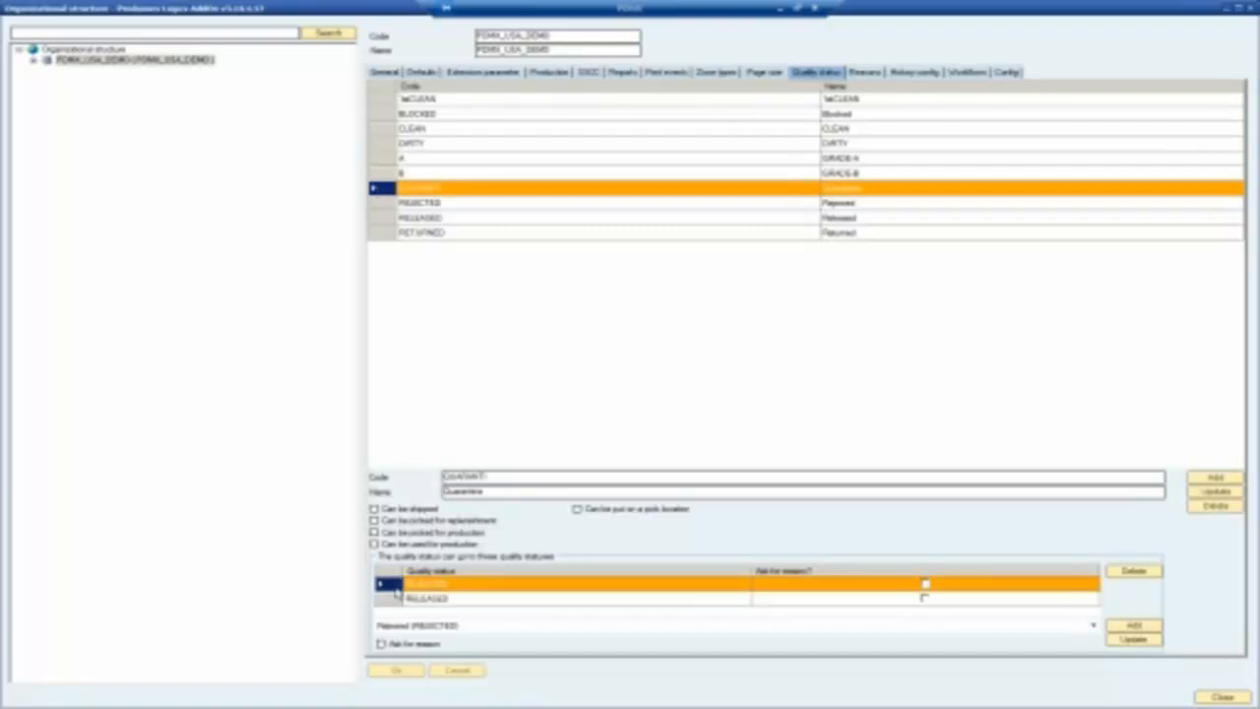
pyautogui.click(395, 599)
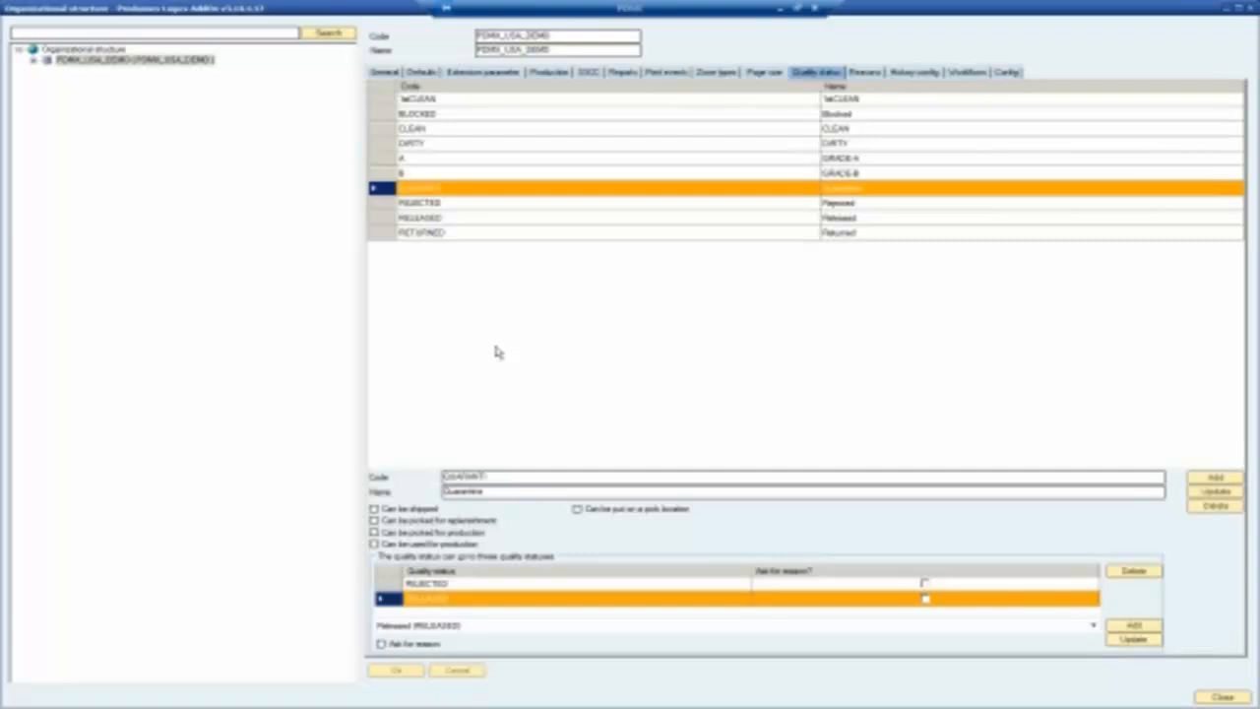
pyautogui.click(966, 72)
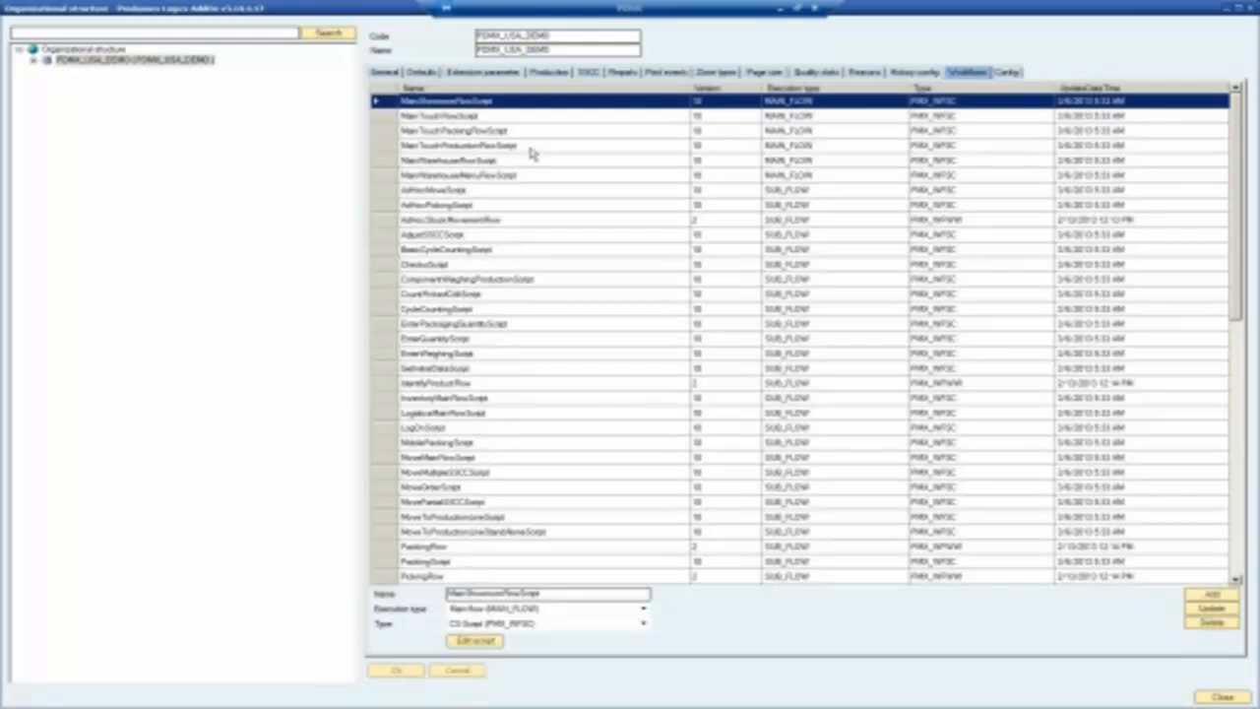
# Inspect the IdentifyProductFlow workflow script, then return to the main menu's purchasing functions.
pyautogui.click(386, 385)
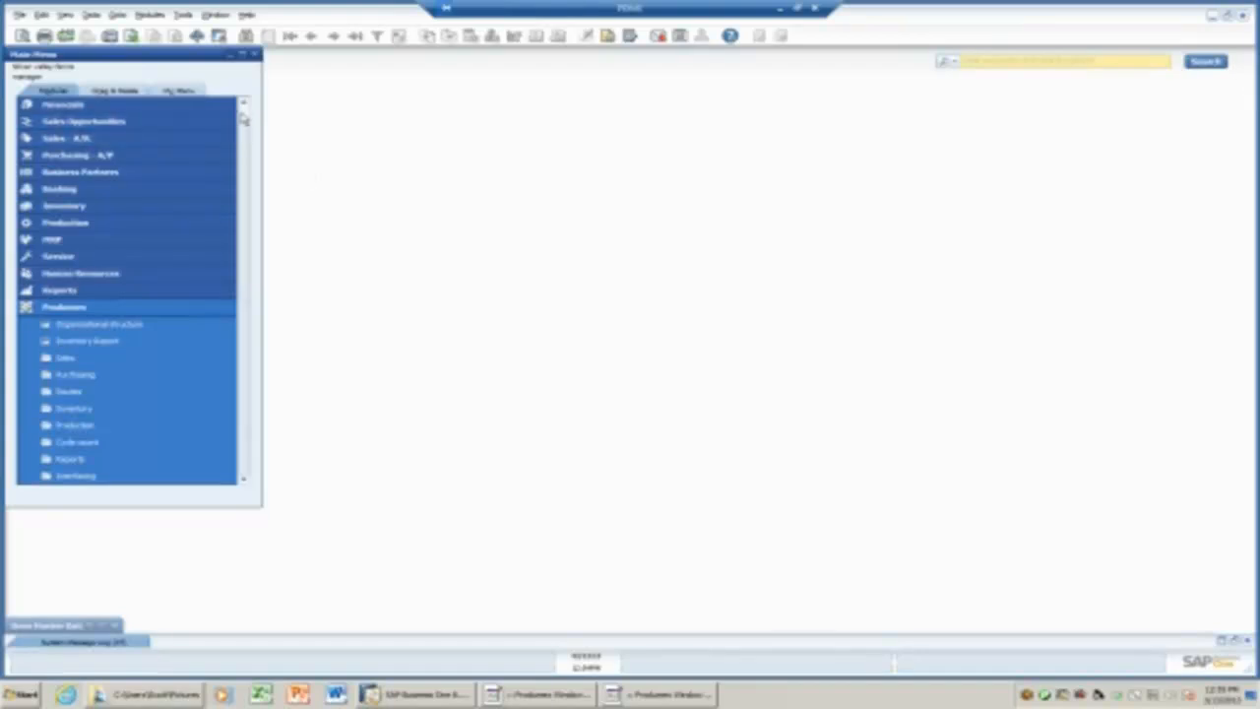
pyautogui.click(89, 157)
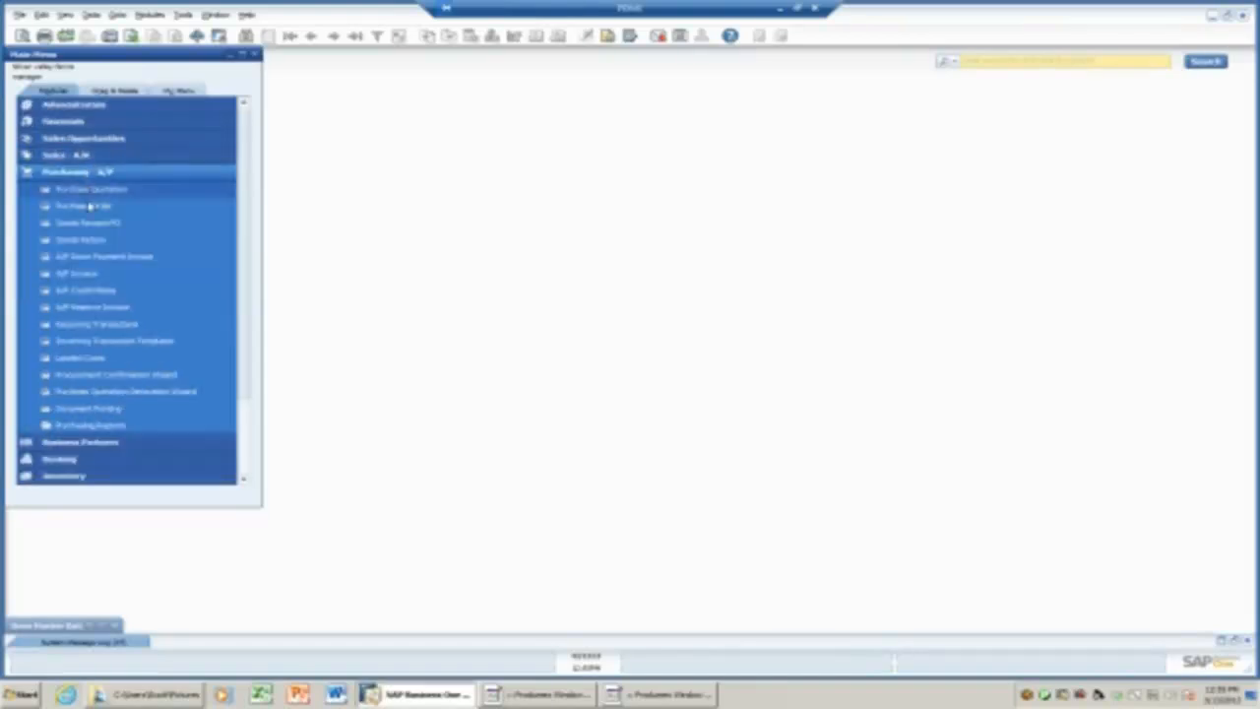
# Start a new full-screen purchase order with CocaCola chosen as the vendor.
pyautogui.click(88, 206)
pyautogui.doubleClick(325, 126)
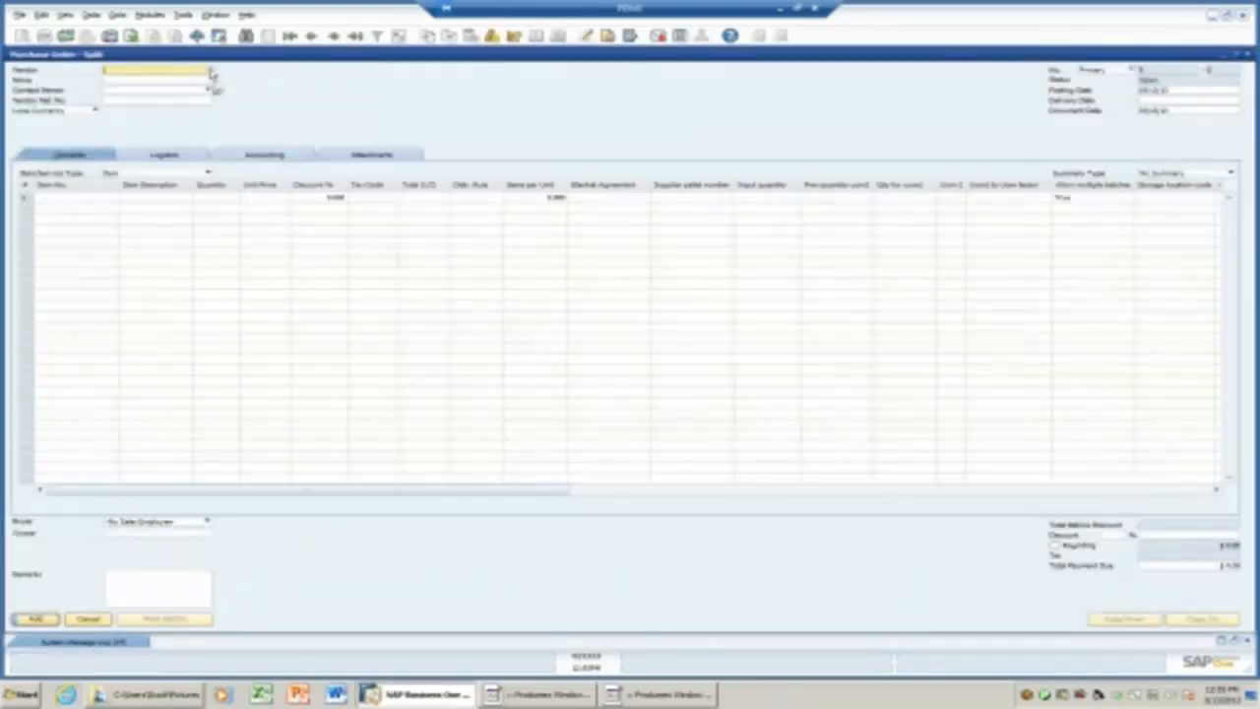
pyautogui.click(209, 70)
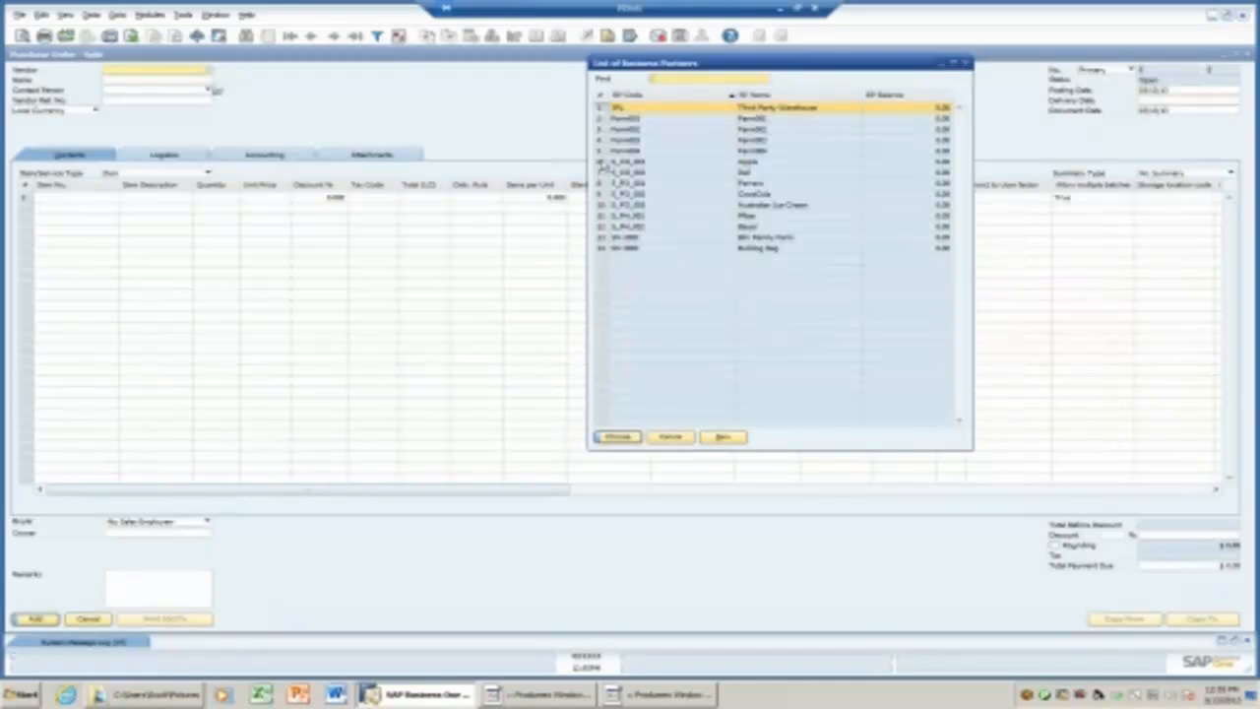
pyautogui.click(668, 436)
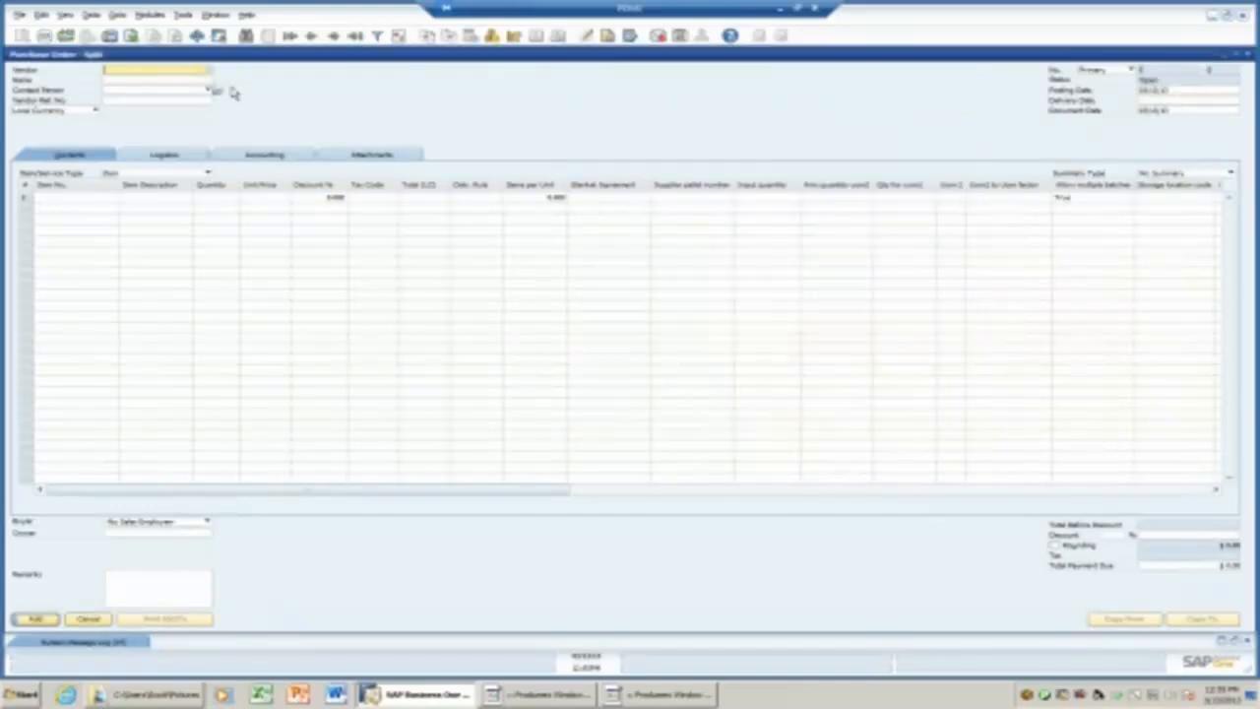
pyautogui.click(210, 71)
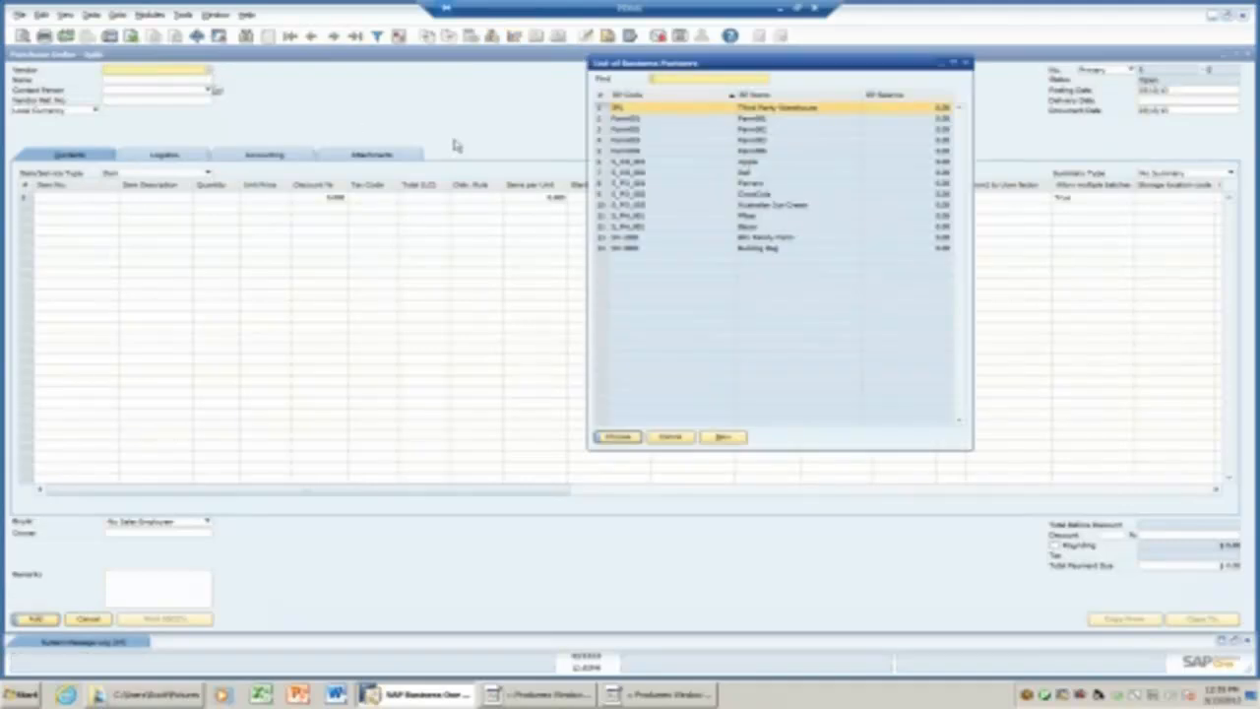
pyautogui.click(650, 194)
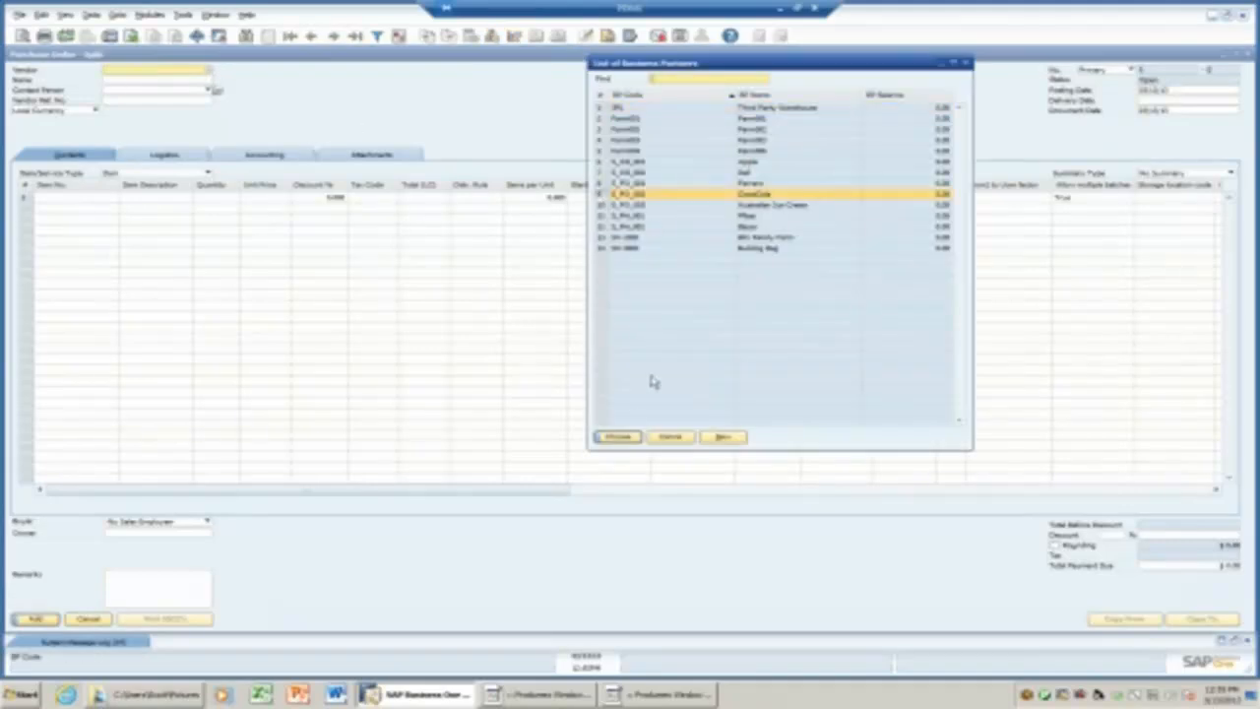
pyautogui.click(618, 436)
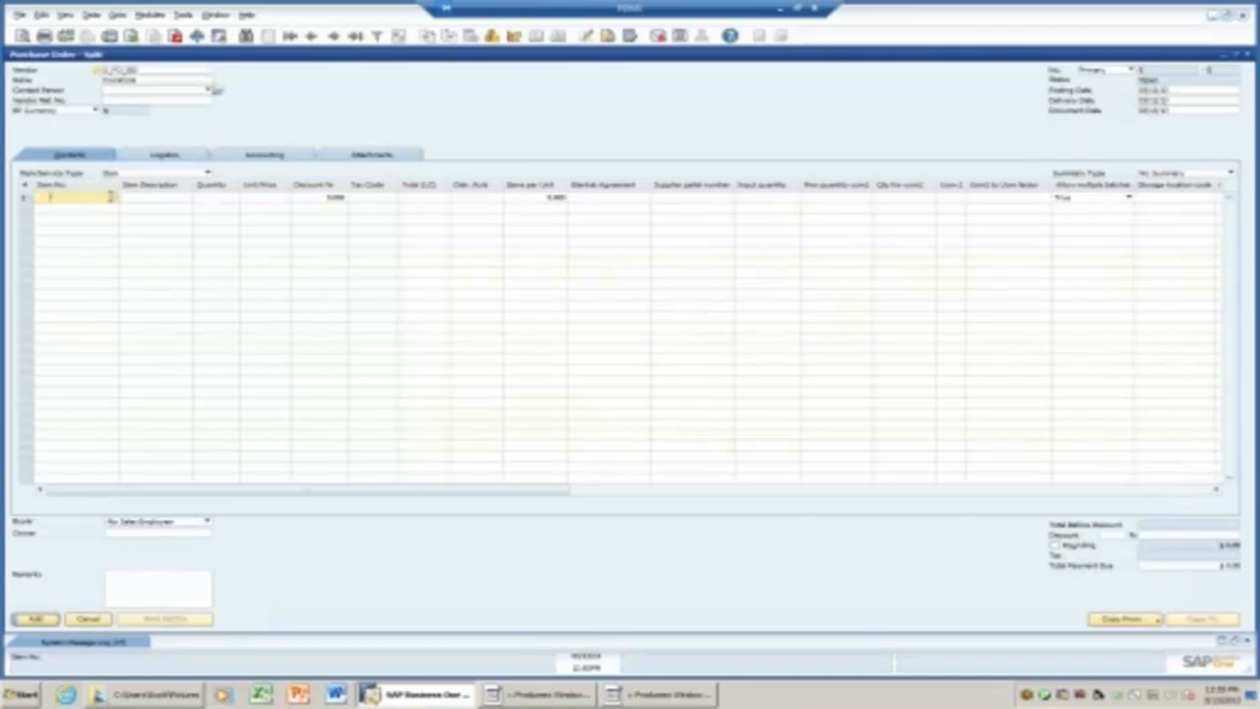
# Add a first line for the CocaCola can item with quantity 5.
pyautogui.click(111, 197)
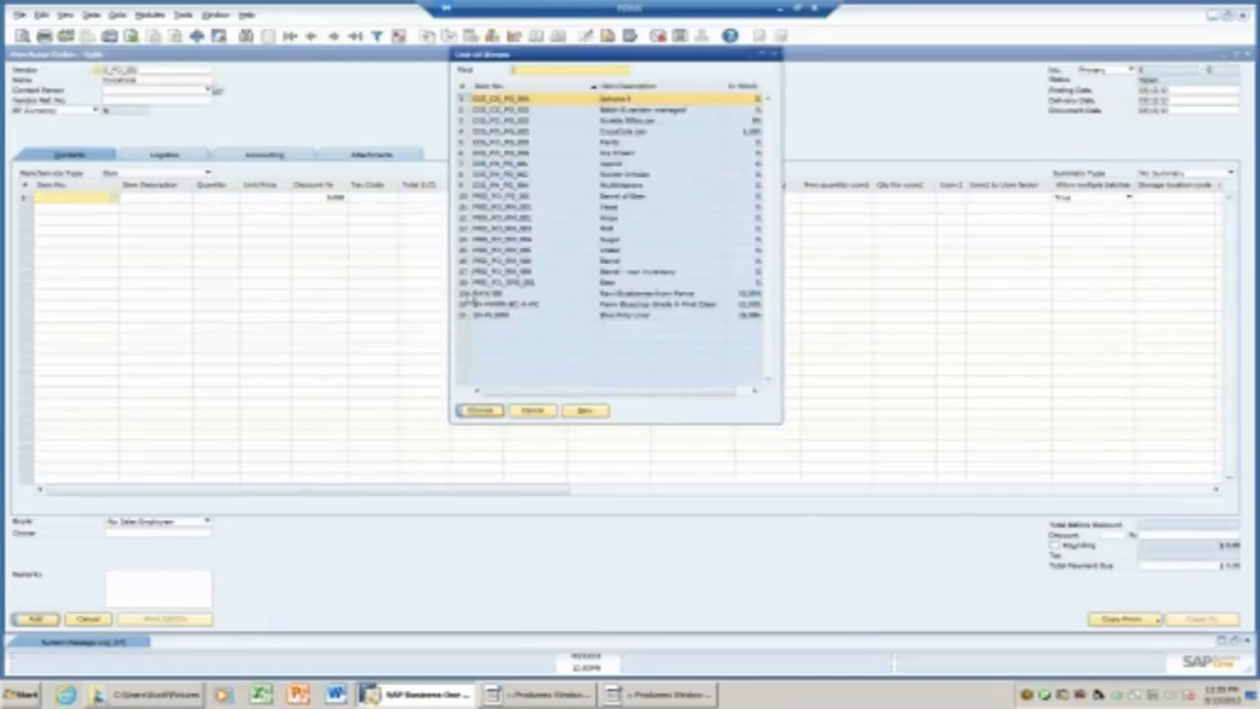
pyautogui.click(470, 131)
pyautogui.click(478, 412)
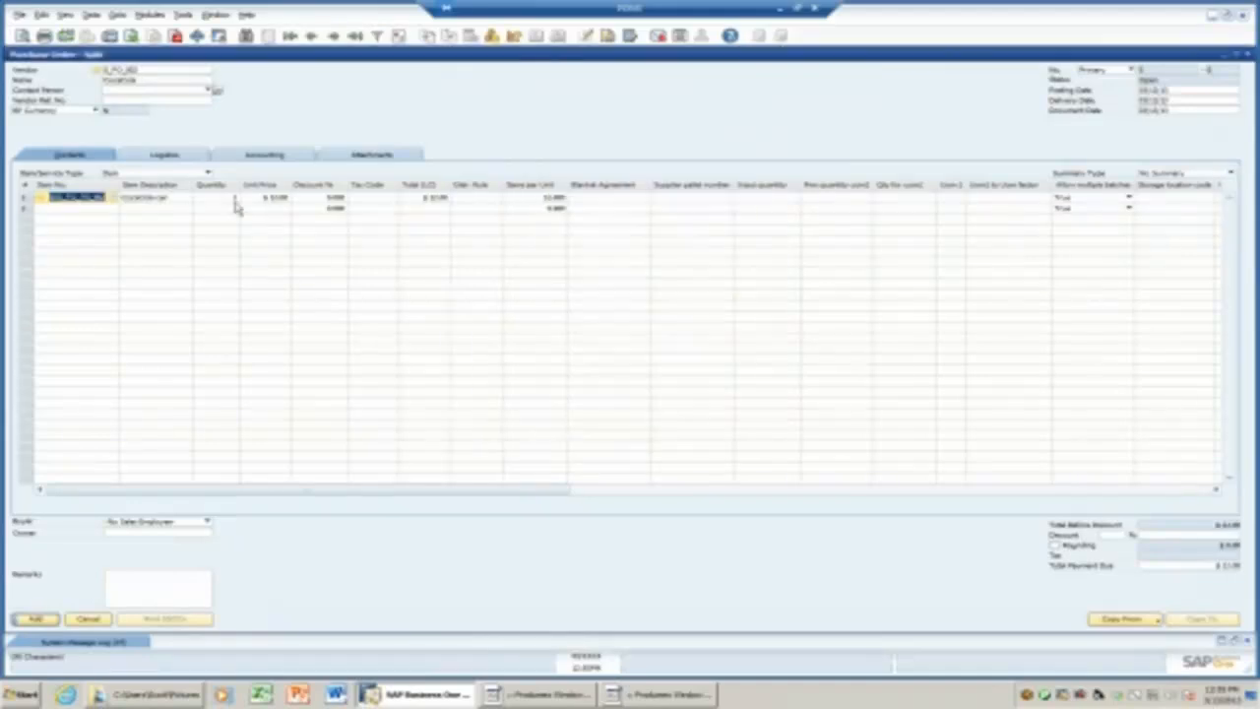
pyautogui.click(239, 200)
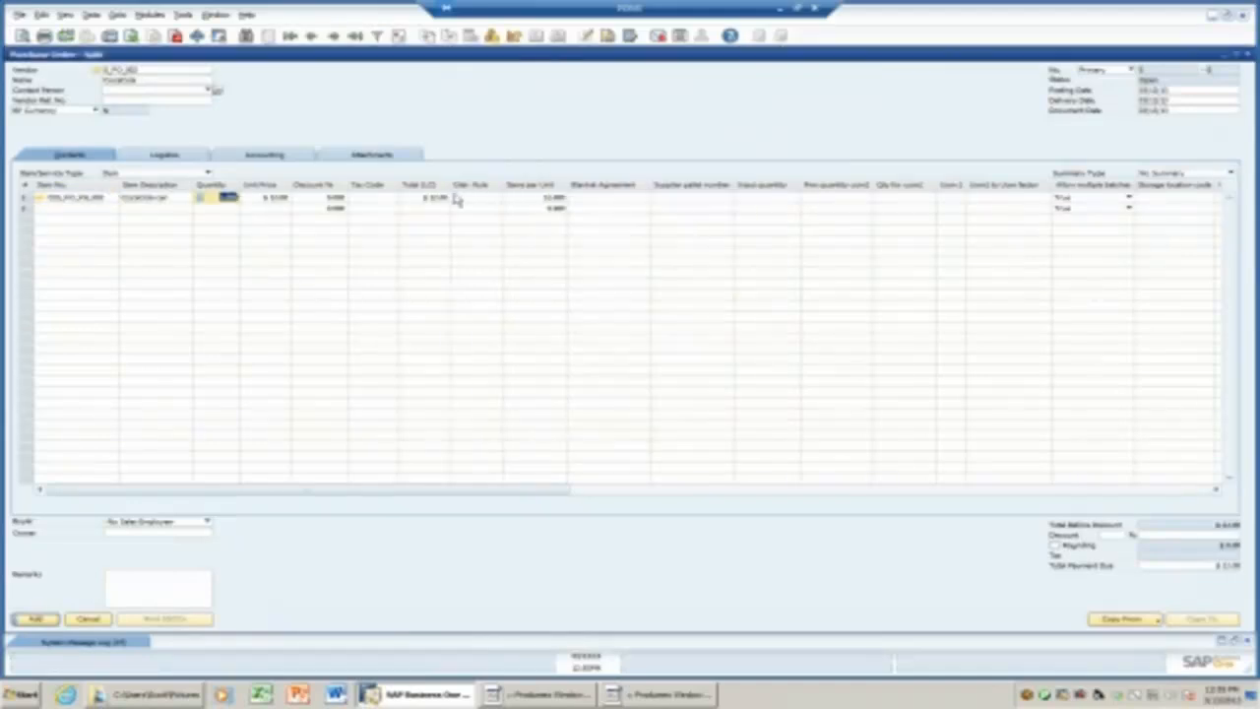
pyautogui.write('50')
pyautogui.press('Tab')
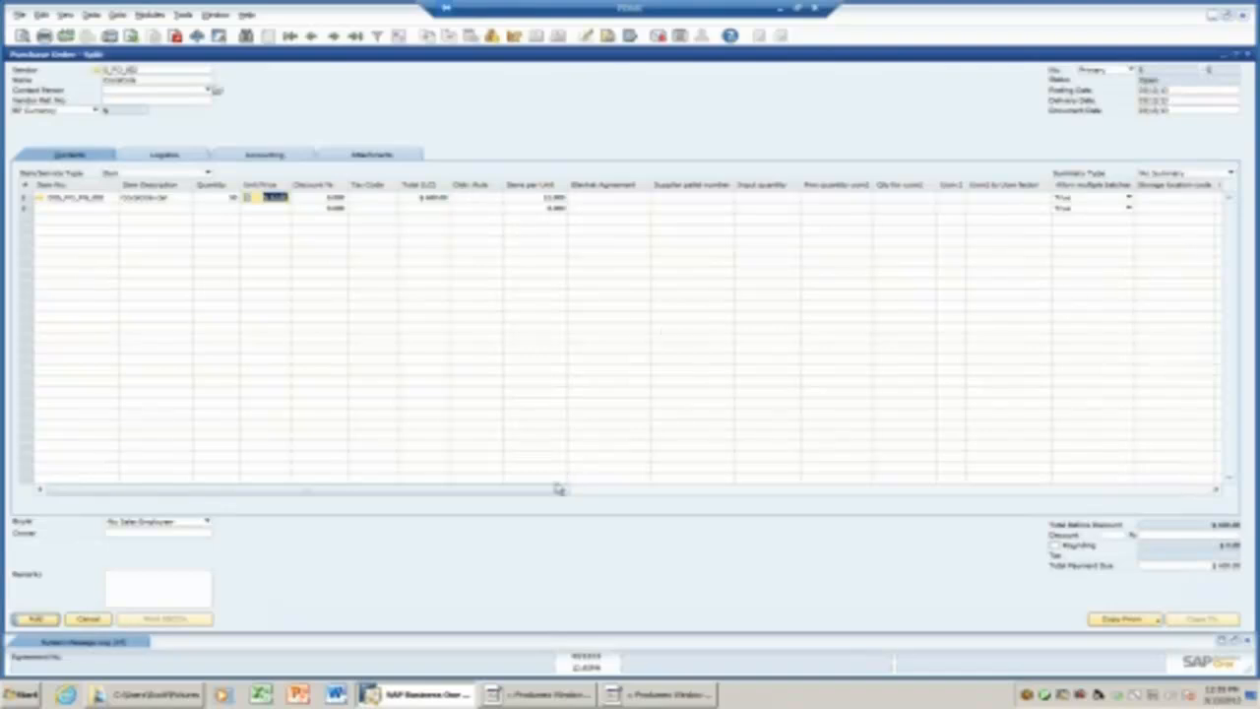
pyautogui.moveTo(561, 489); pyautogui.dragTo(763, 504)
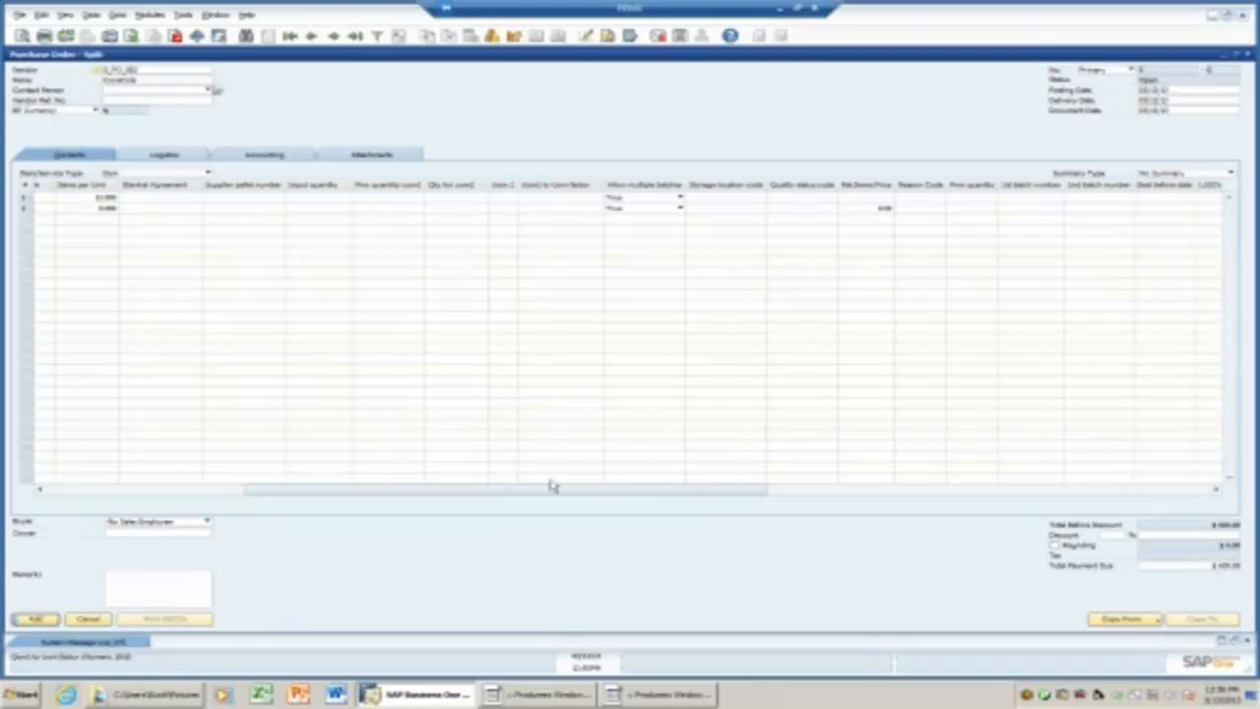
pyautogui.moveTo(556, 494); pyautogui.dragTo(325, 463)
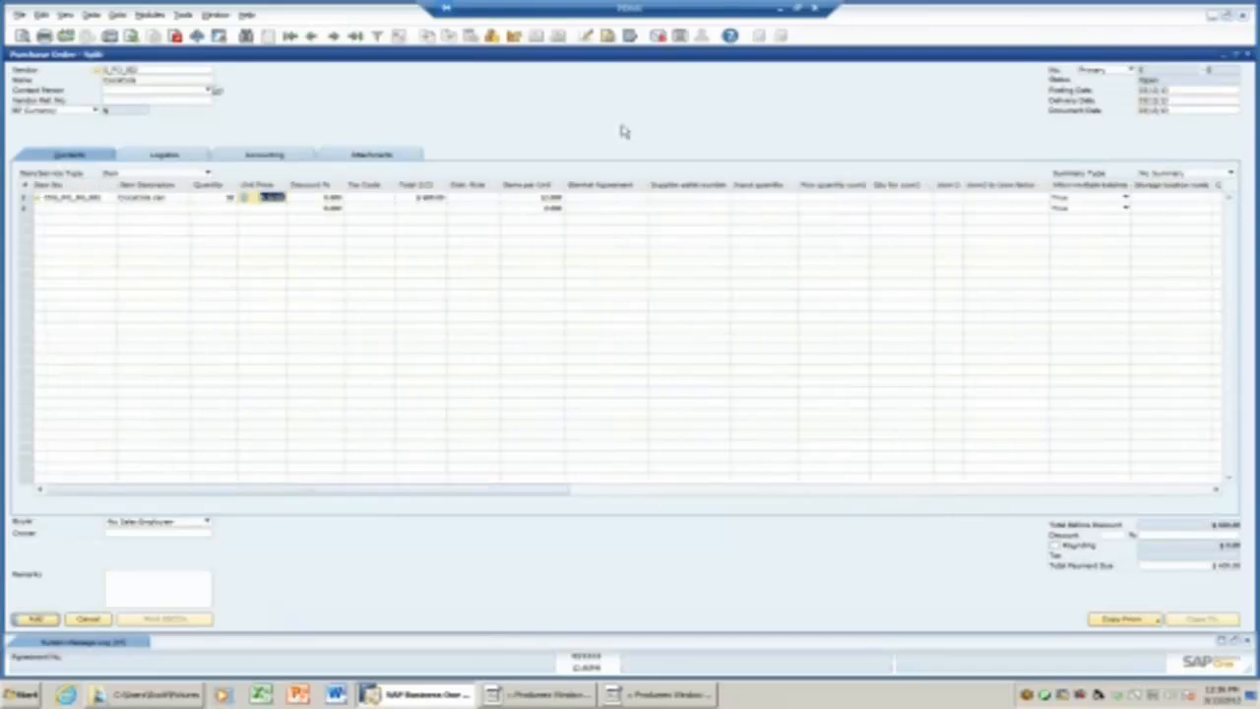
# Check the order table's column settings in form settings, then add the purchase order.
pyautogui.click(611, 37)
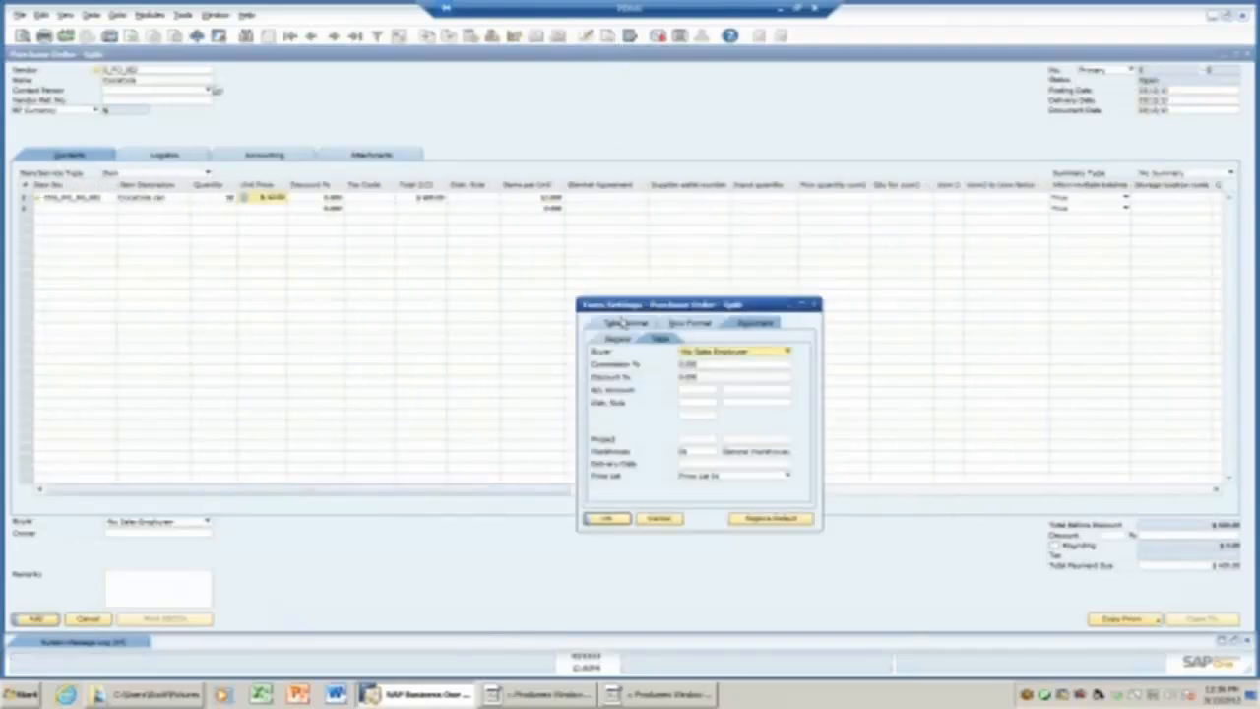
pyautogui.click(620, 325)
pyautogui.moveTo(810, 368)
pyautogui.mouseDown()
pyautogui.moveTo(801, 480)
pyautogui.moveTo(801, 355)
pyautogui.mouseUp()
pyautogui.click(815, 305)
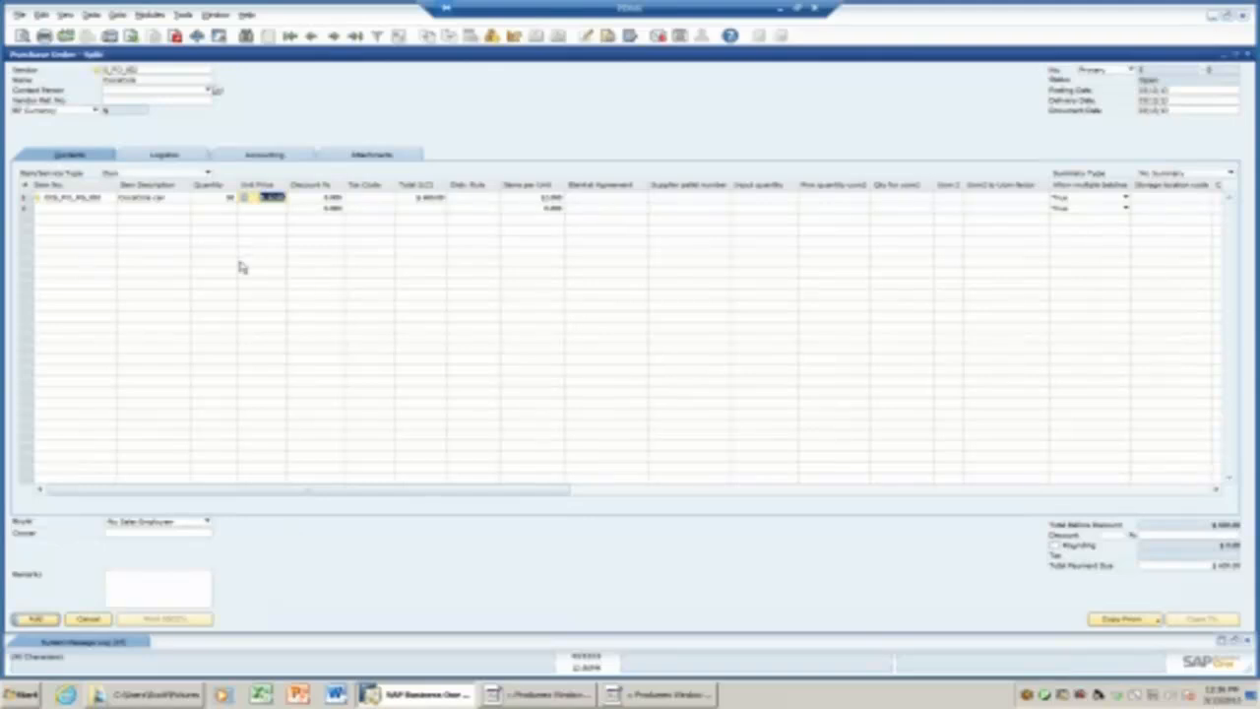
pyautogui.click(43, 620)
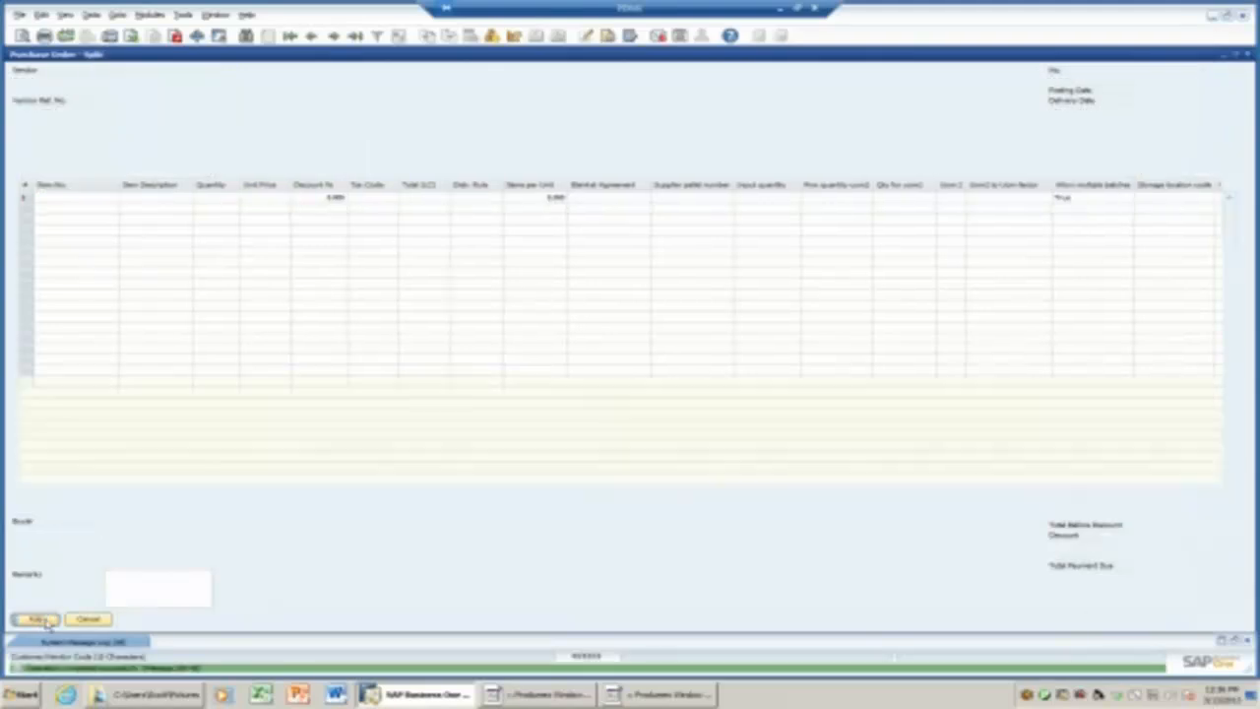
# Reopen the saved order, set Vendor Ref. No. to Atlanta and update, then show the terminal.
pyautogui.click(355, 35)
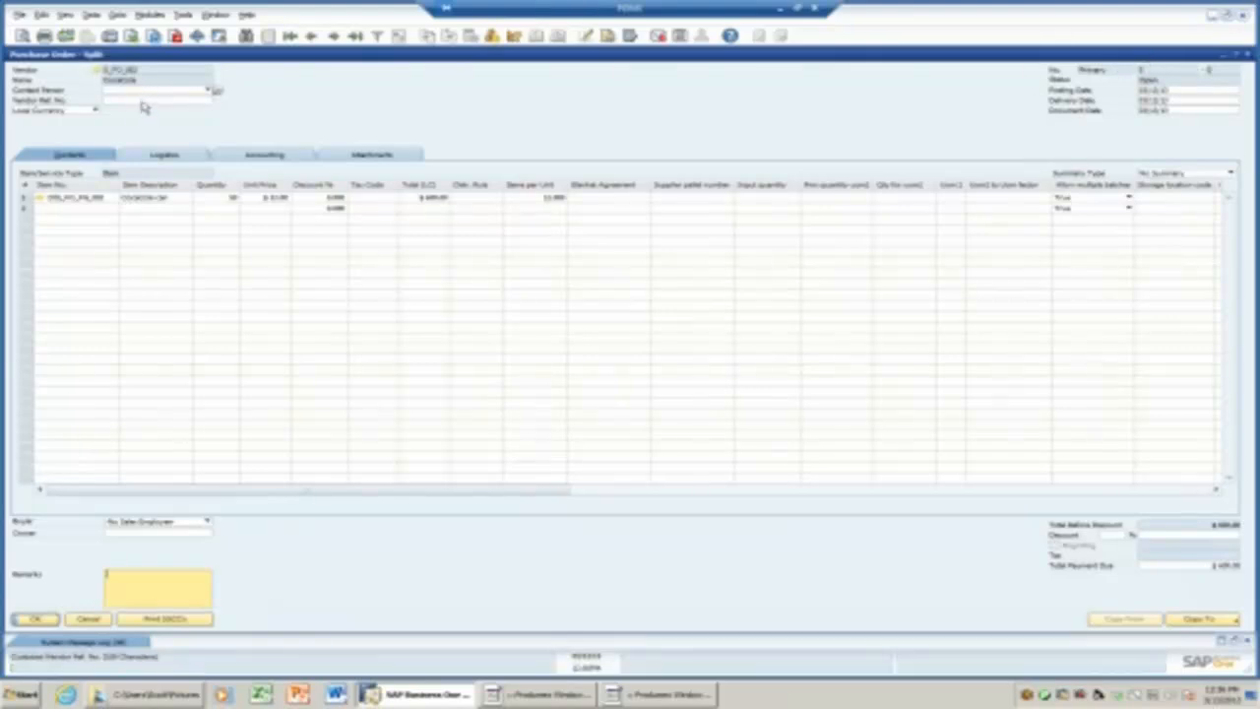
pyautogui.click(142, 101)
pyautogui.write('4')
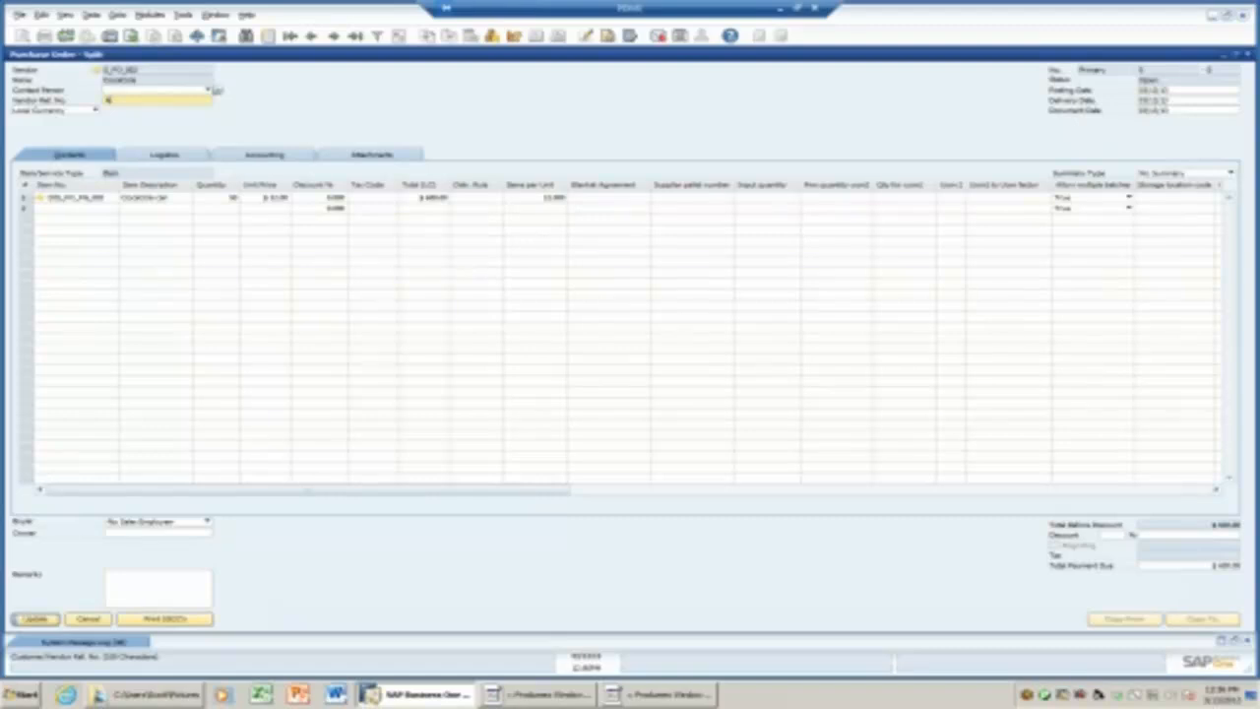
pyautogui.write('tlanta')
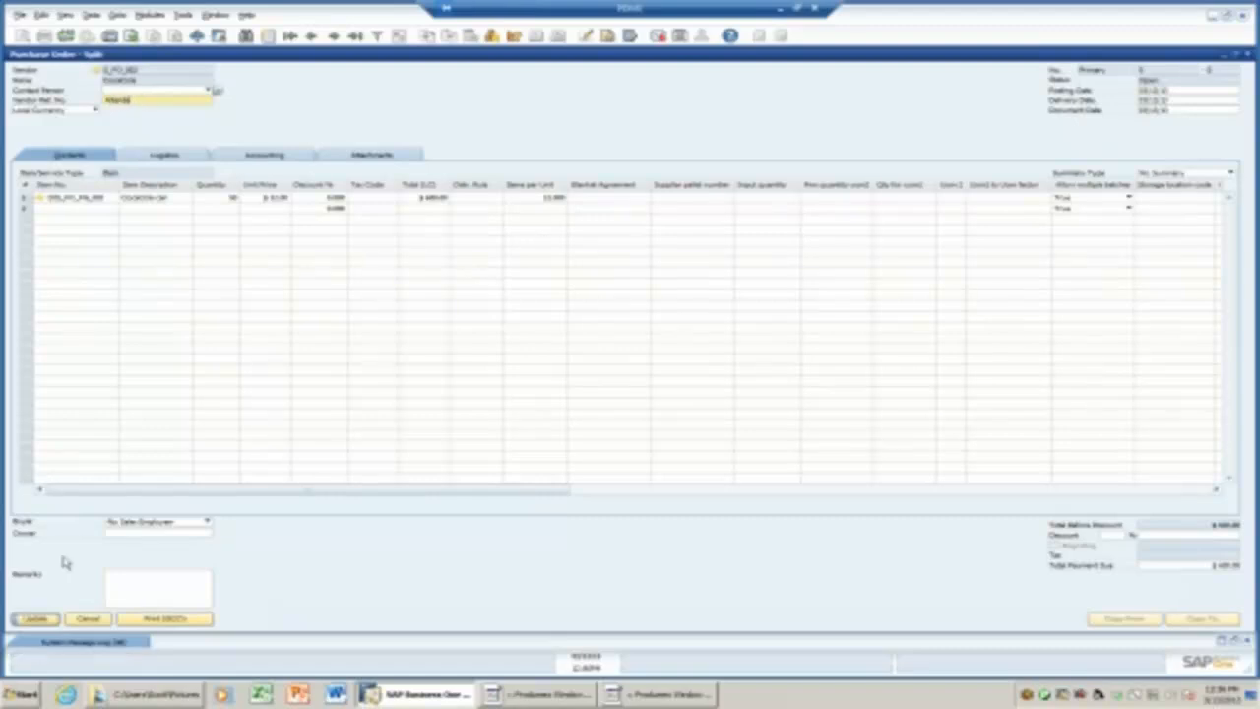
pyautogui.click(44, 618)
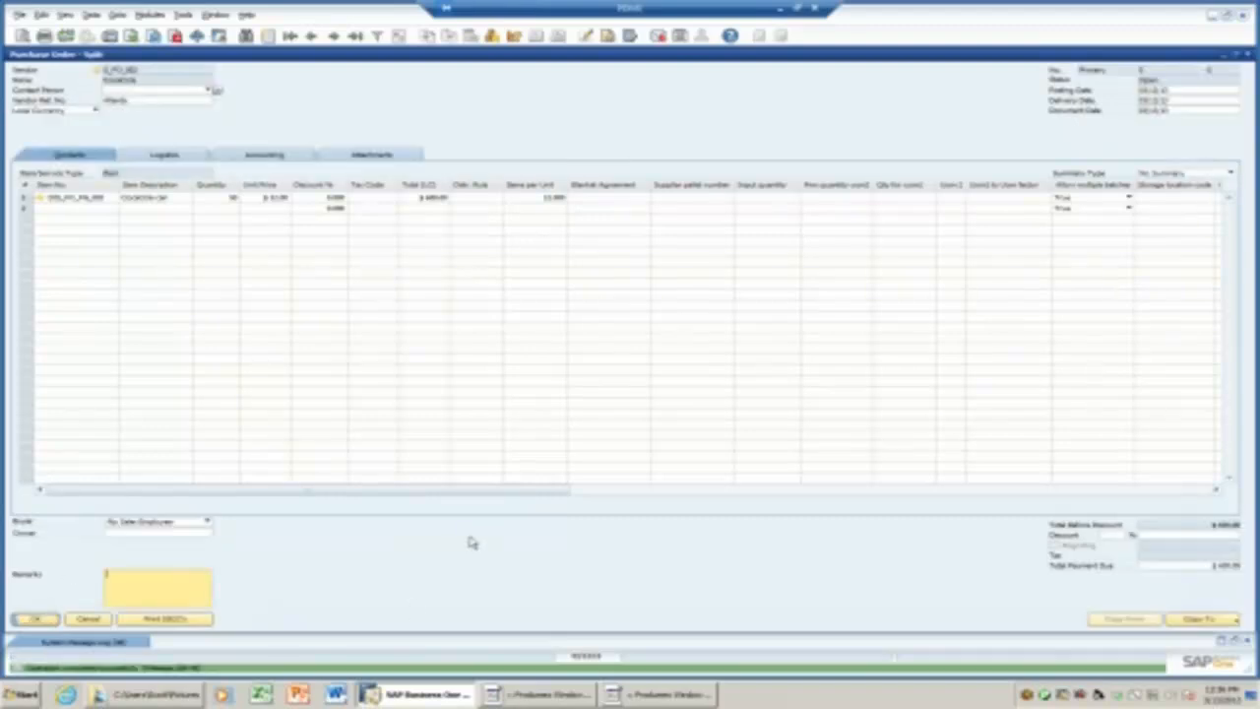
pyautogui.click(513, 697)
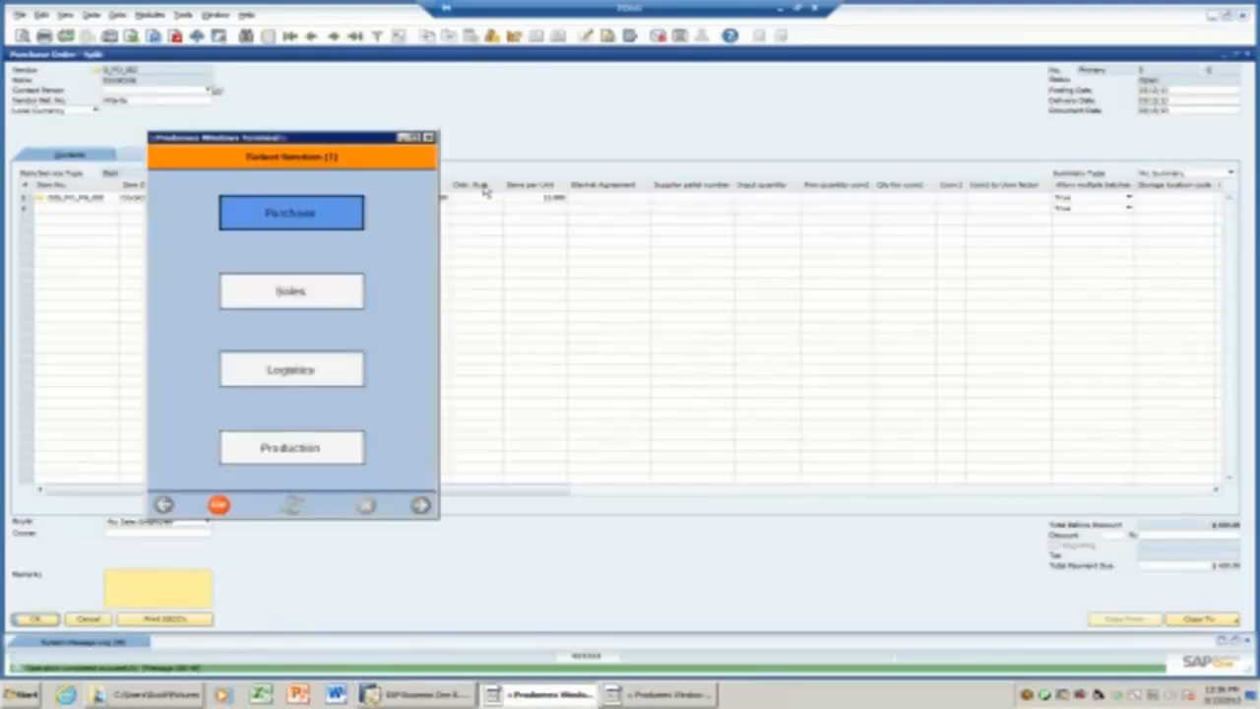
# On the centred terminal, start a purchase goods receipt and choose receiving against an order.
pyautogui.moveTo(360, 141); pyautogui.dragTo(594, 116)
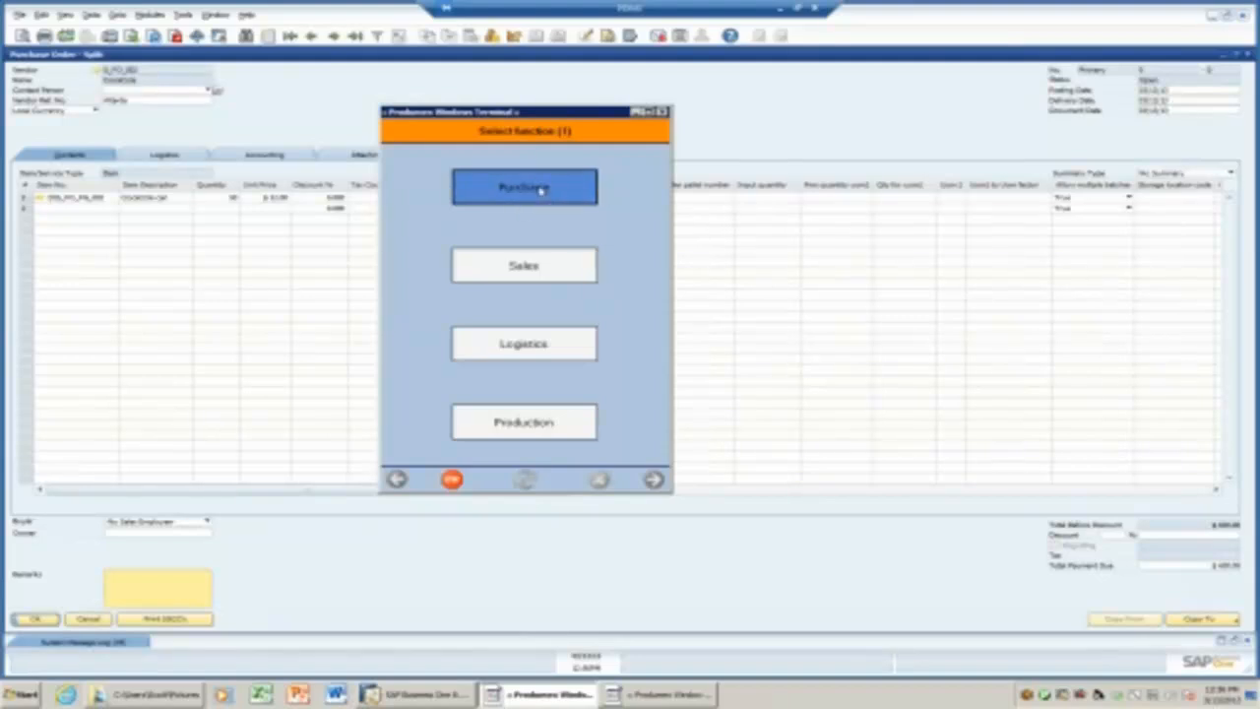
pyautogui.click(506, 191)
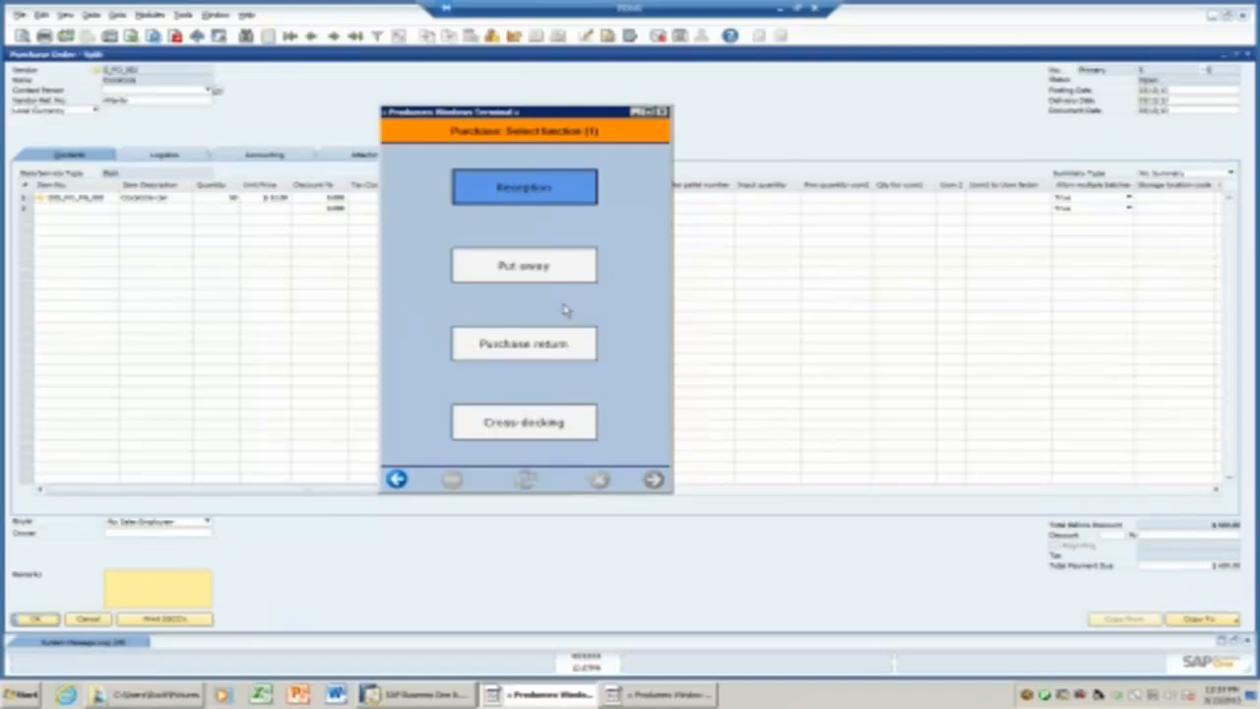
pyautogui.click(536, 189)
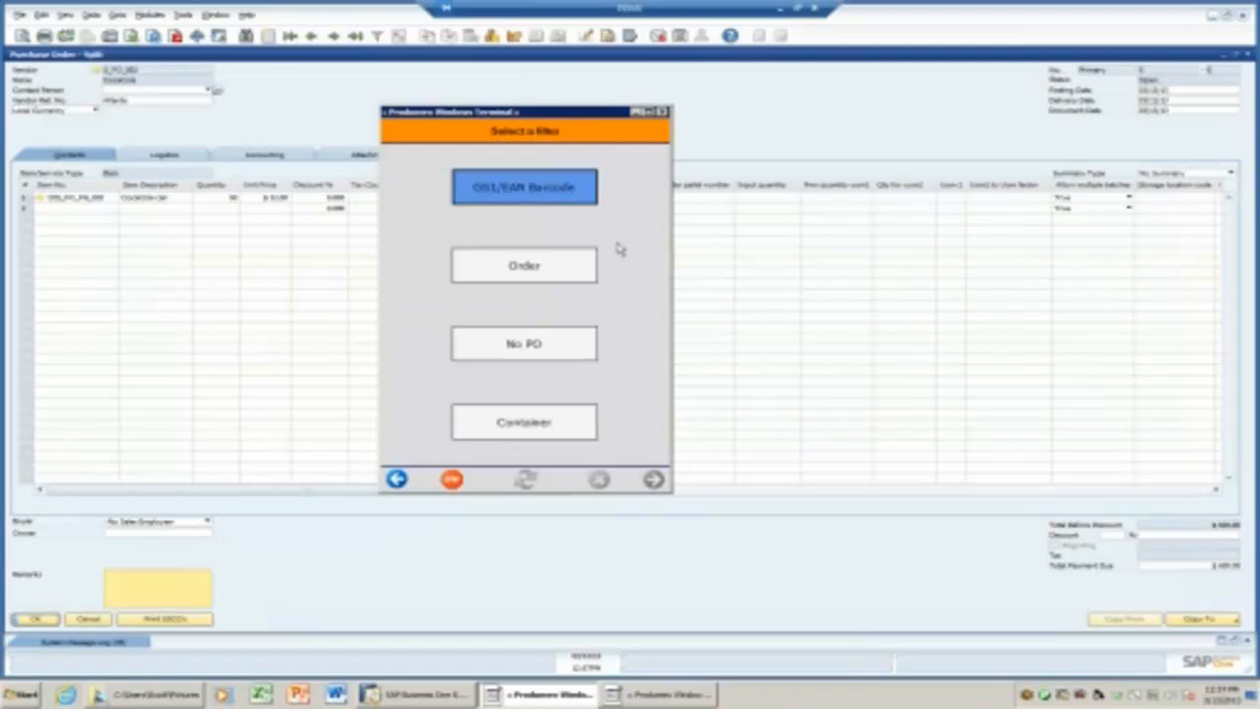
pyautogui.click(554, 266)
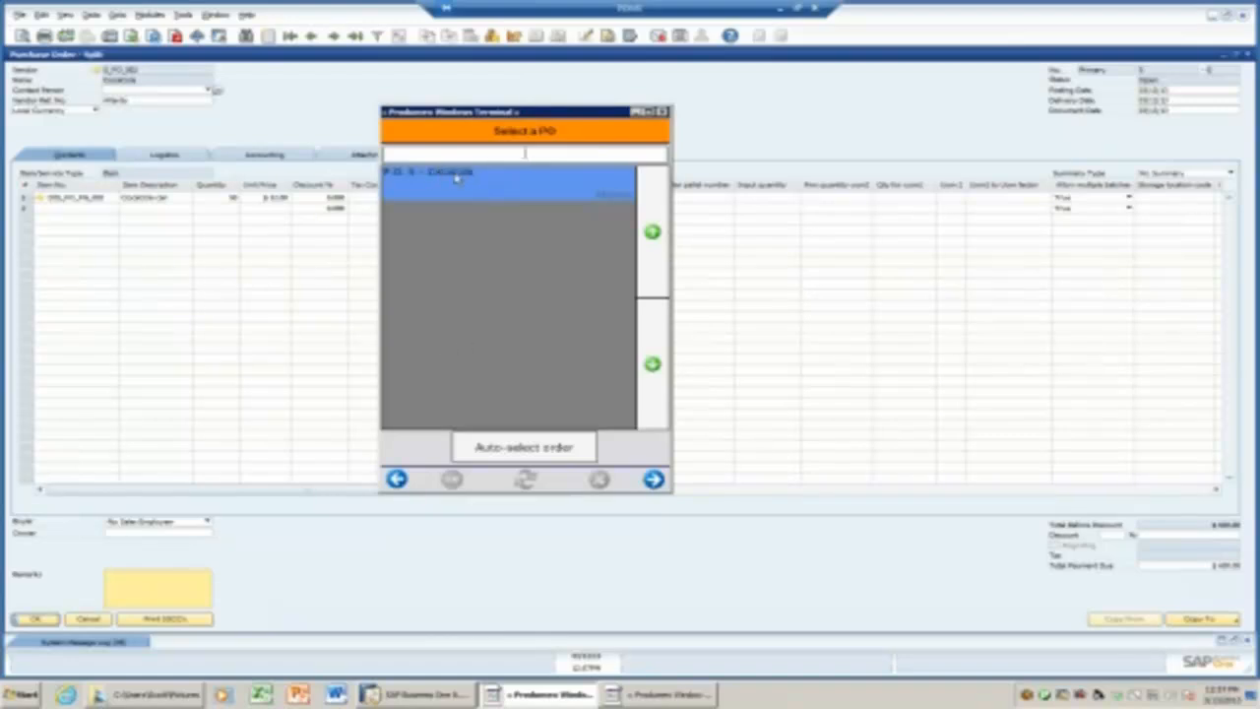
# Take the CocaCola purchase order, receive as non-identical unlabelled logistic units, and pick product from a list.
pyautogui.write('at')
pyautogui.press('BackSpace')
pyautogui.press('BackSpace')
pyautogui.click(653, 478)
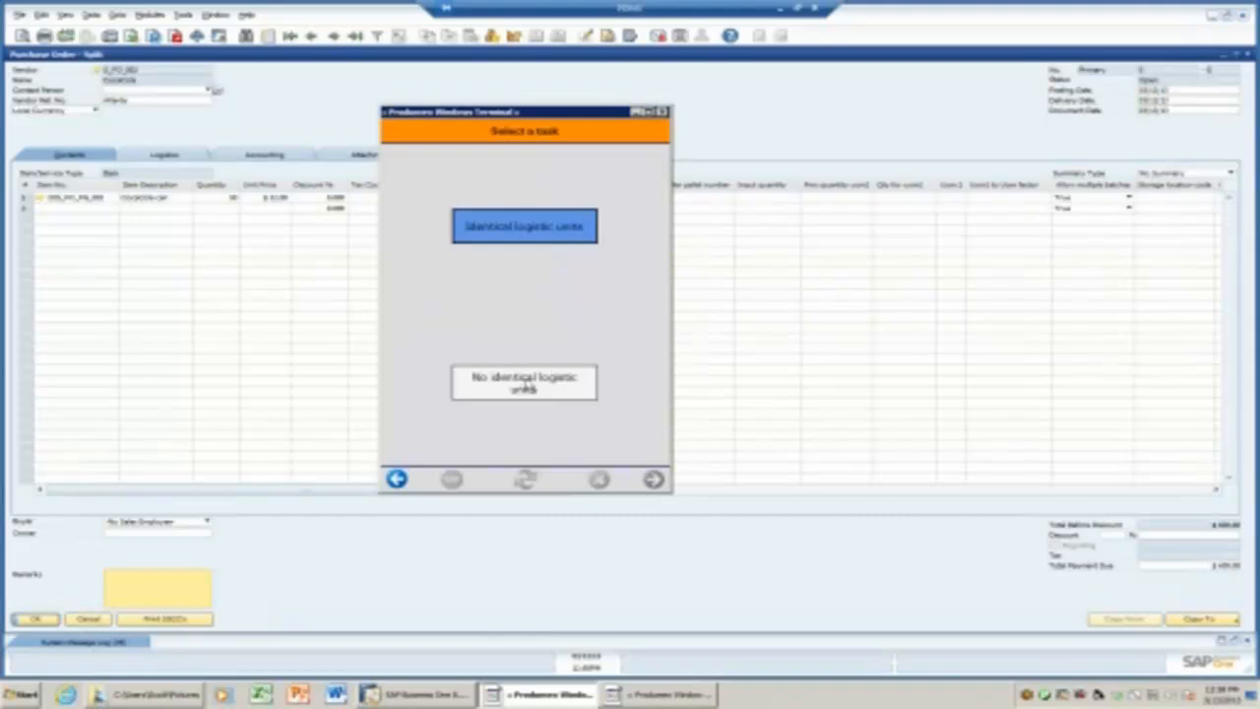
pyautogui.click(527, 386)
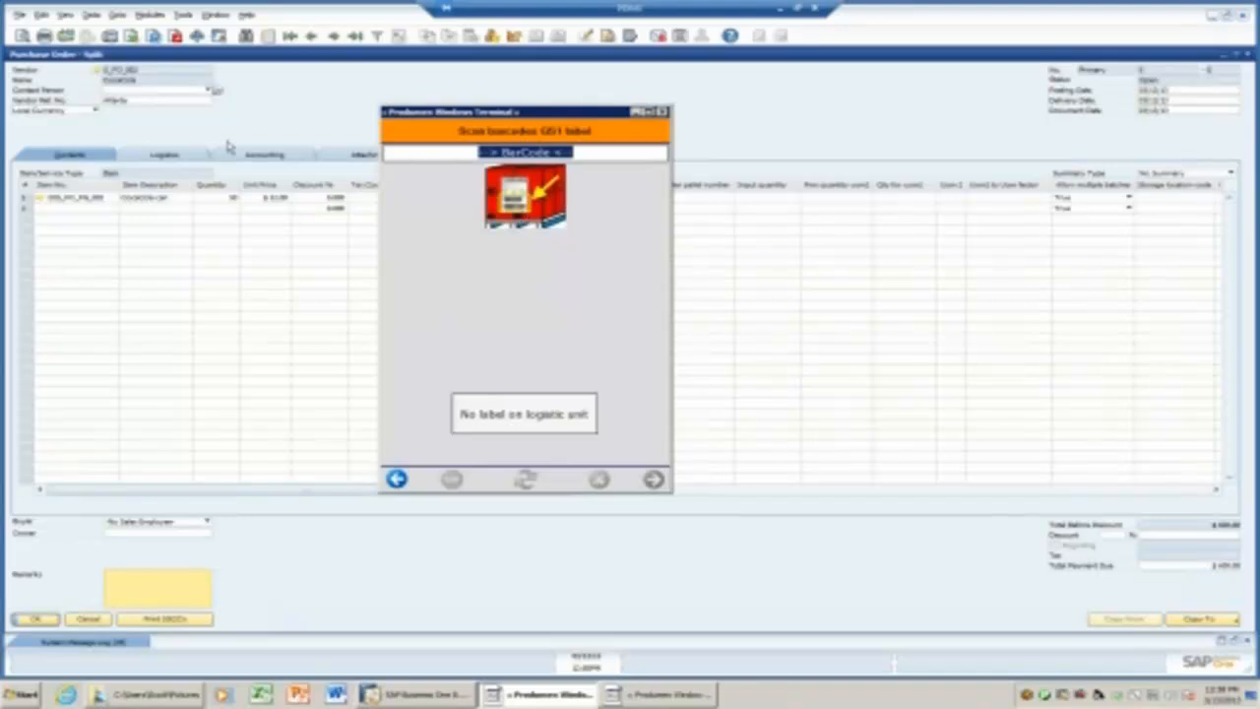
pyautogui.click(523, 413)
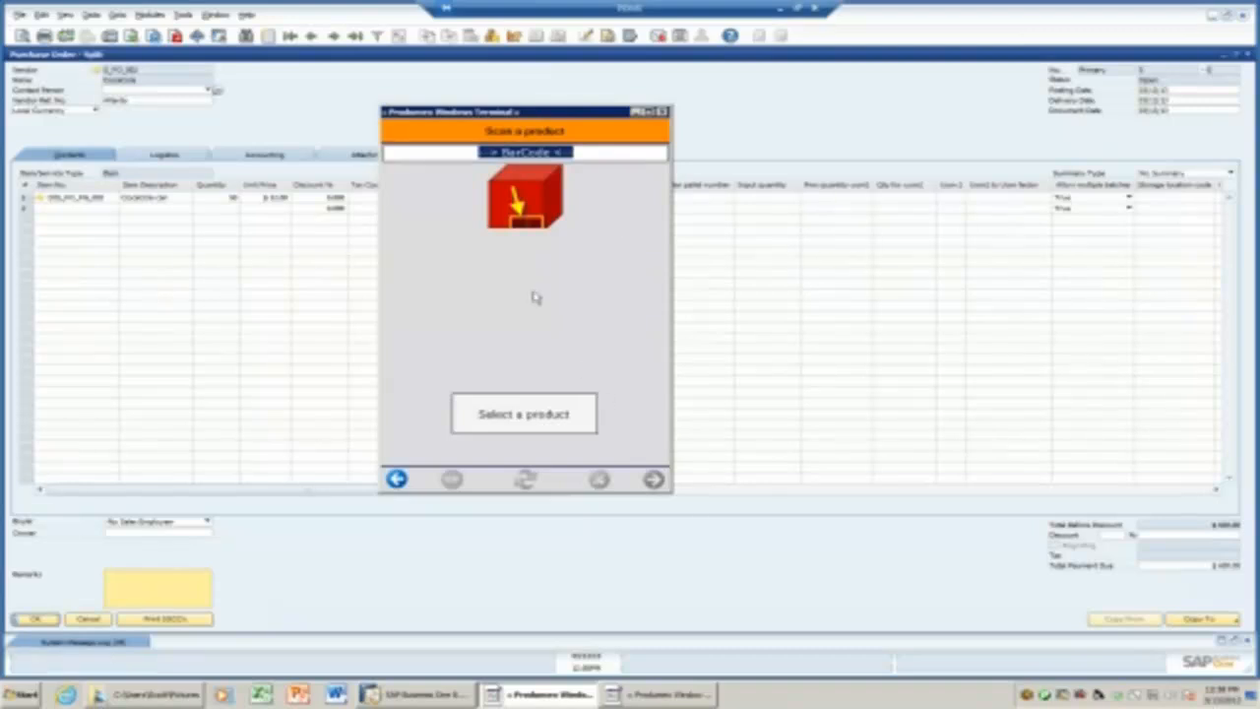
pyautogui.click(528, 417)
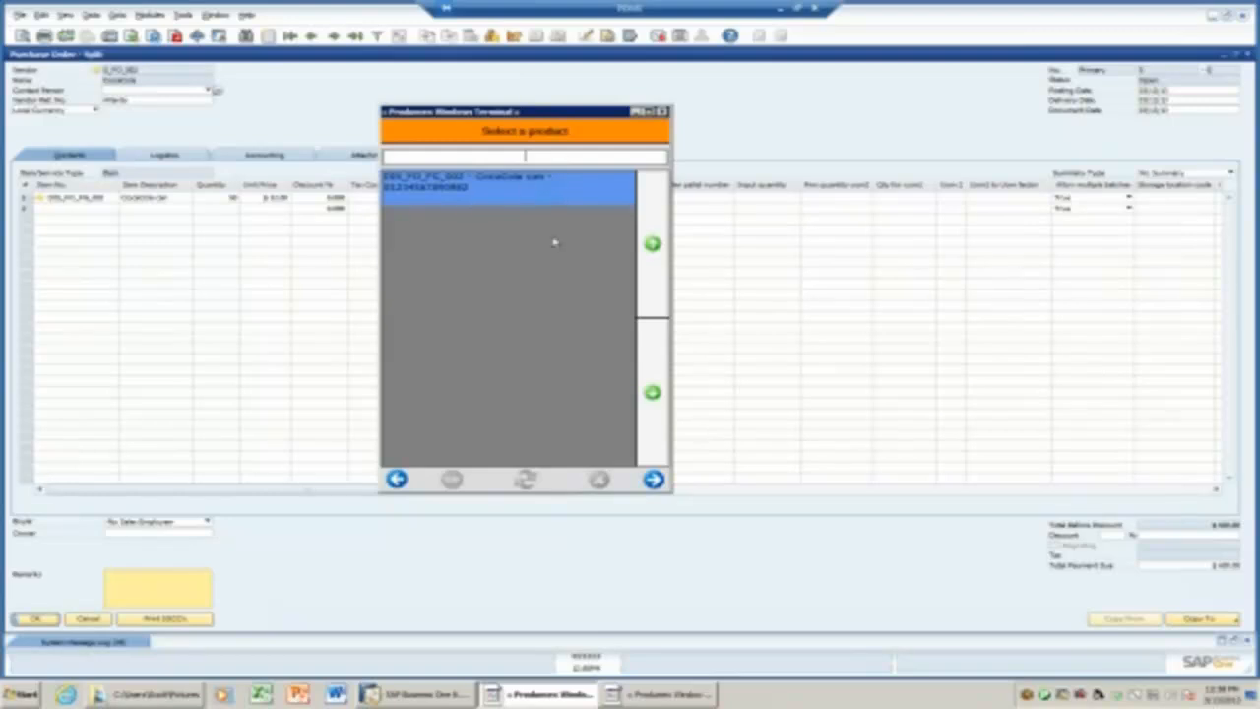
# Accept the CocaCola can and its proposed batch, changing the best-before year to 2014.
pyautogui.click(654, 479)
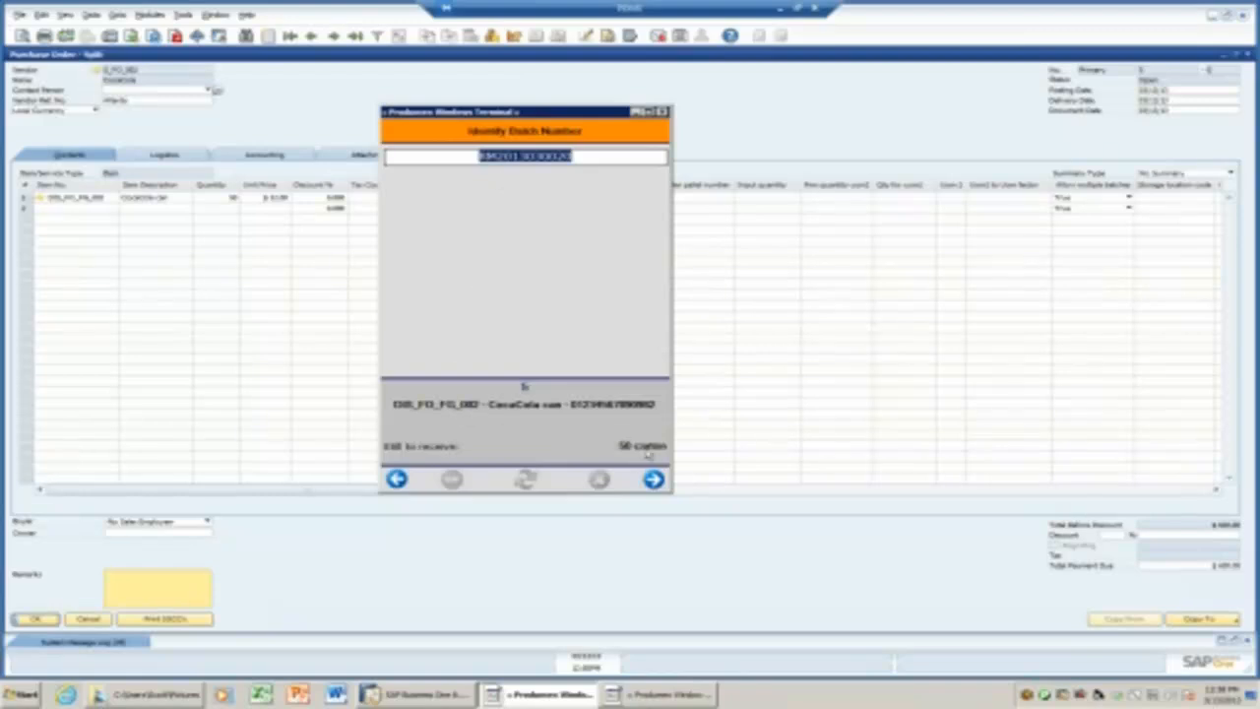
pyautogui.click(654, 480)
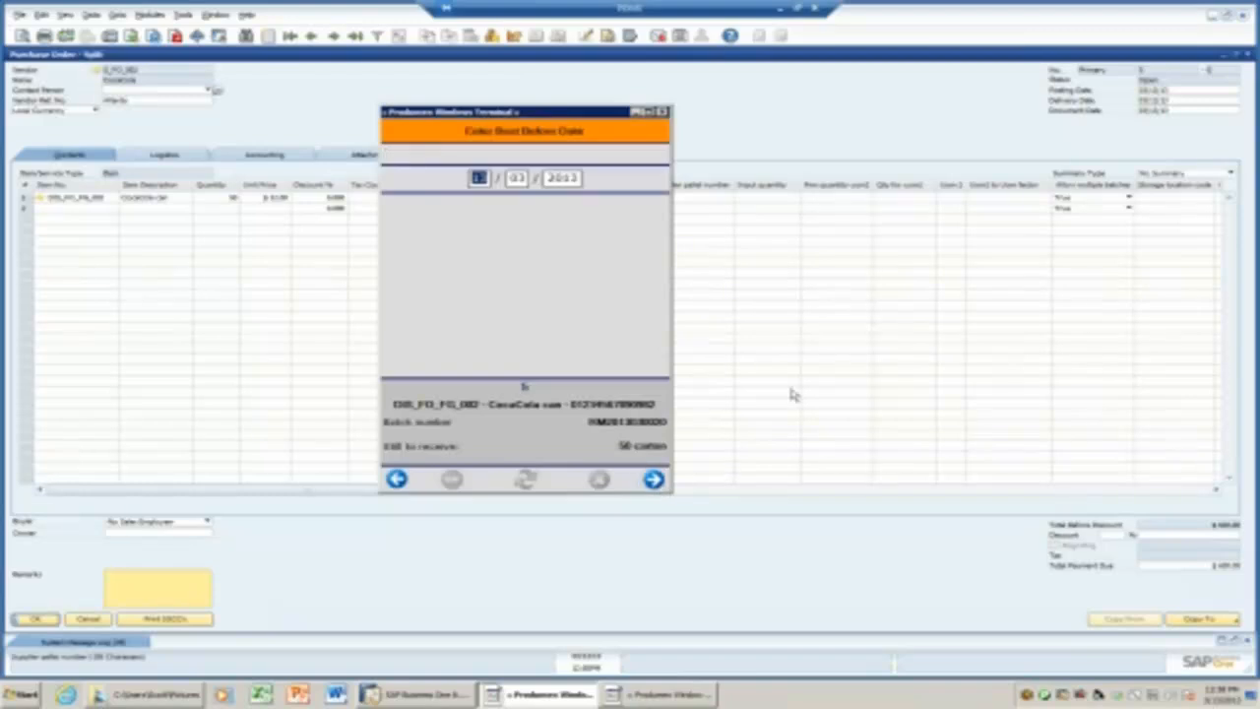
pyautogui.click(579, 179)
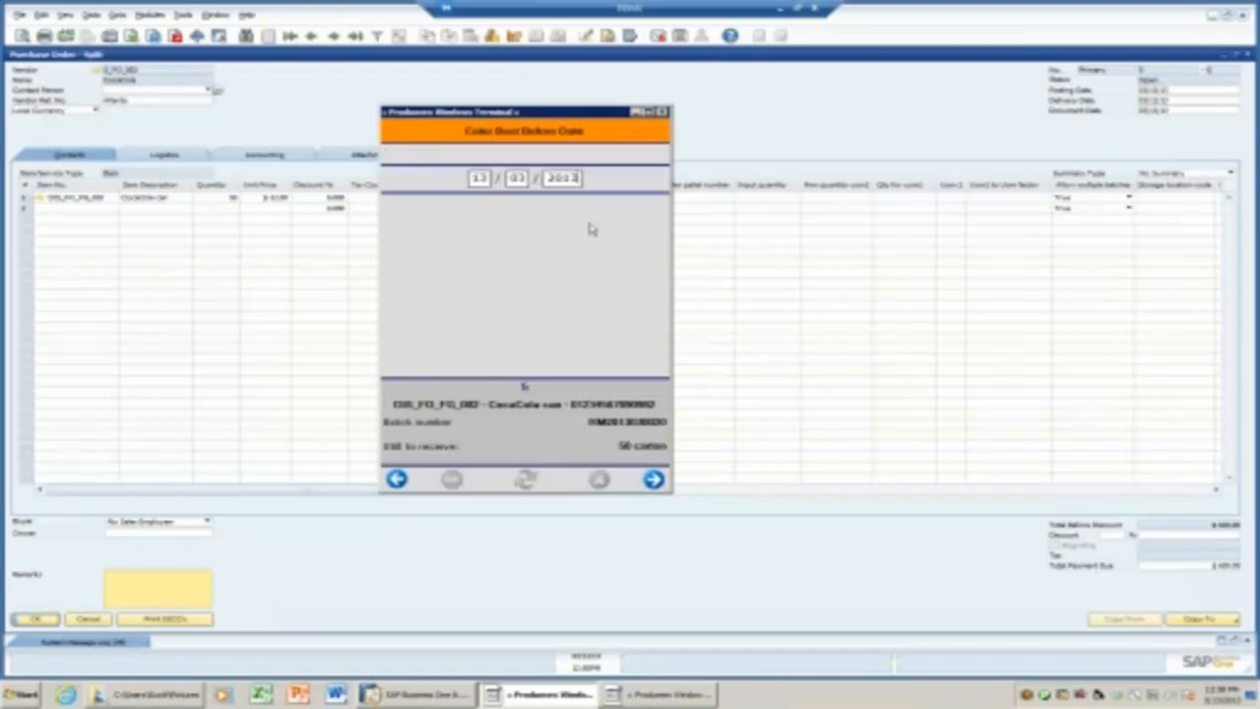
pyautogui.press('BackSpace')
pyautogui.write('4')
pyautogui.click(653, 480)
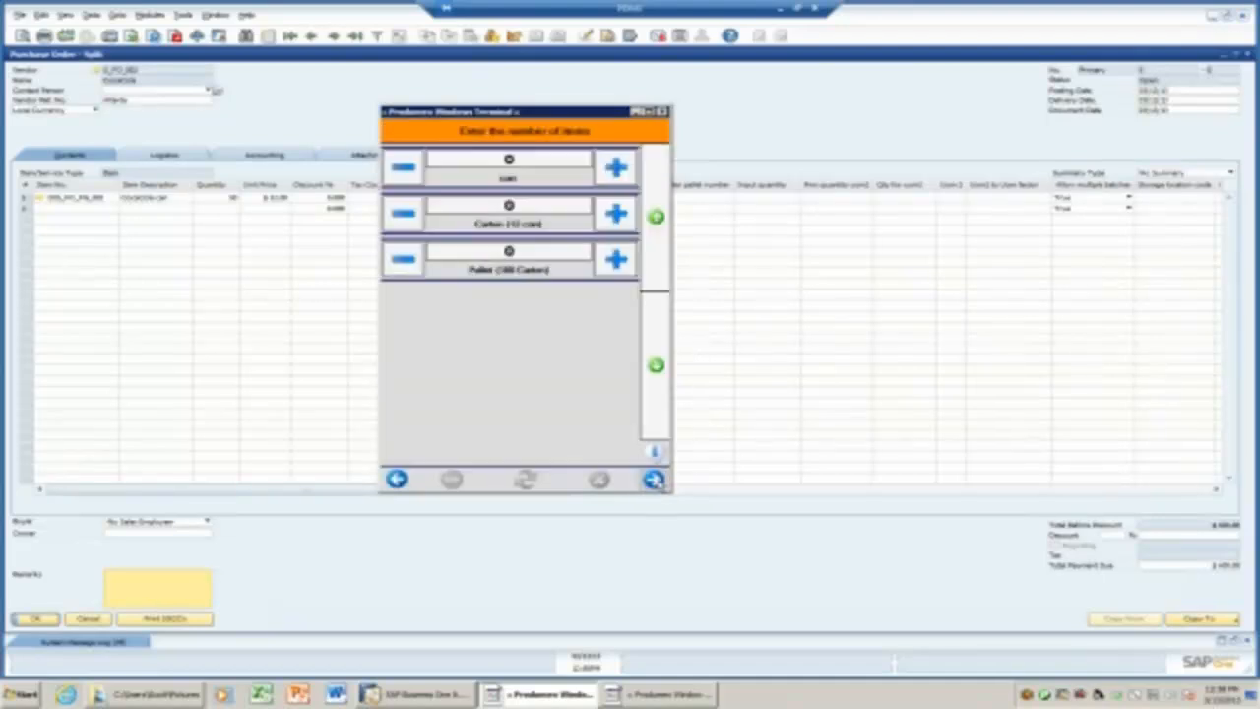
# Enter 5 cartons as the received quantity and confirm the receipt.
pyautogui.moveTo(566, 118); pyautogui.dragTo(624, 119)
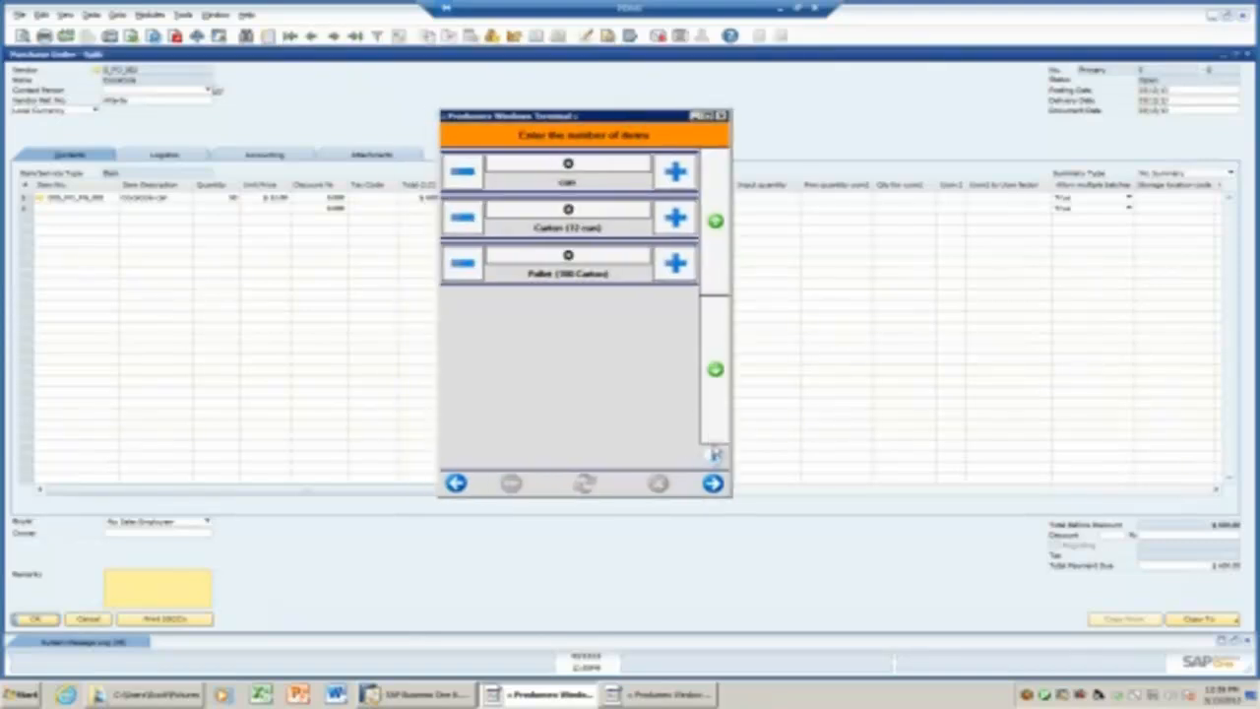
pyautogui.click(716, 458)
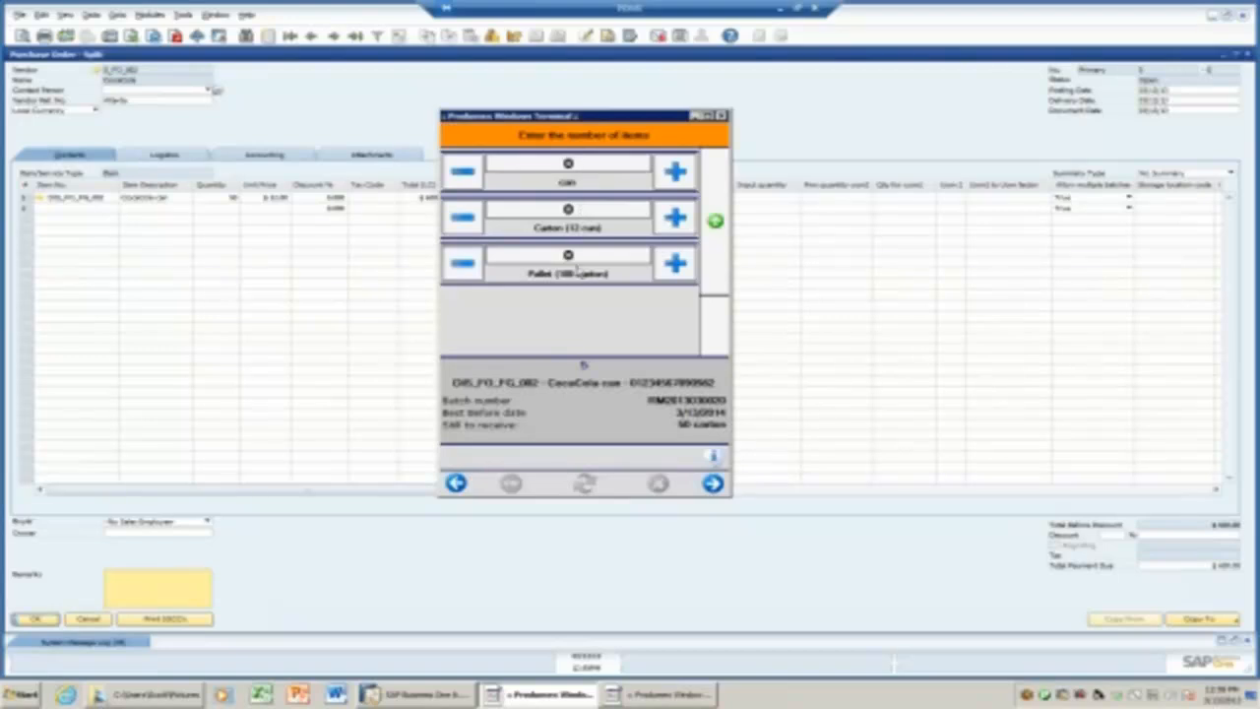
pyautogui.click(568, 210)
pyautogui.write('5')
pyautogui.click(712, 484)
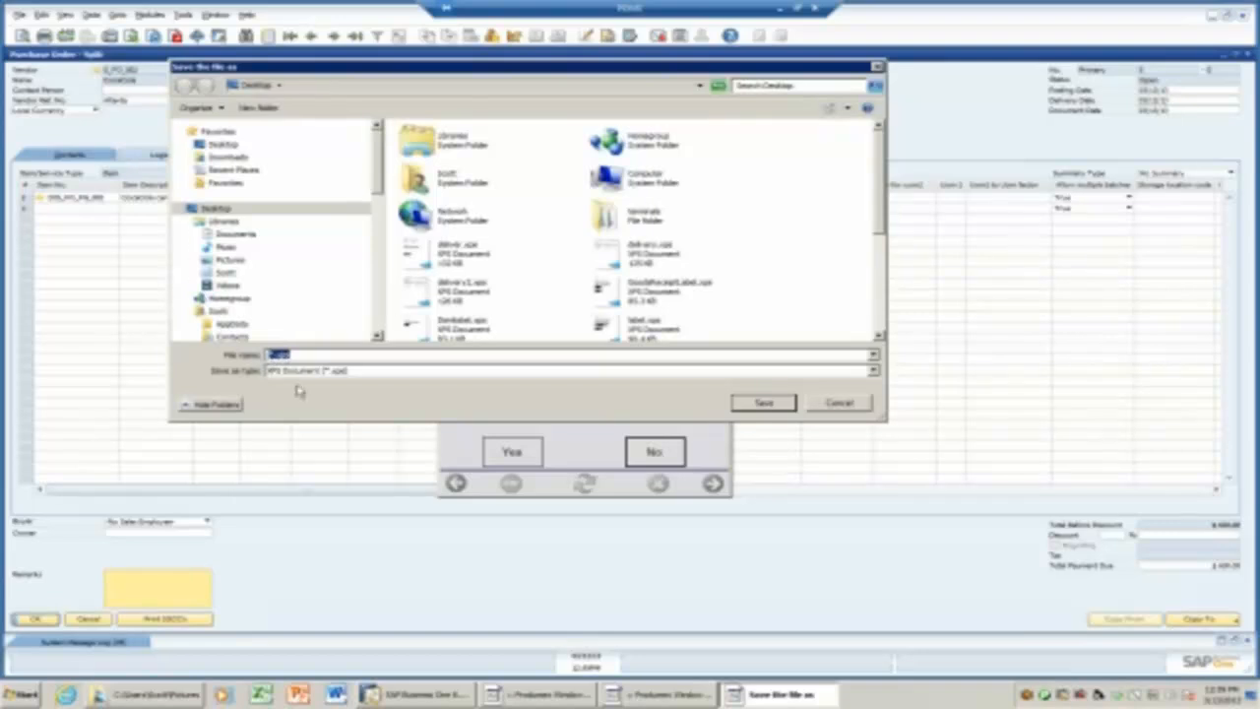
# Save the receipt label over the existing receipt.xps and decline reprinting the label.
pyautogui.write('rec')
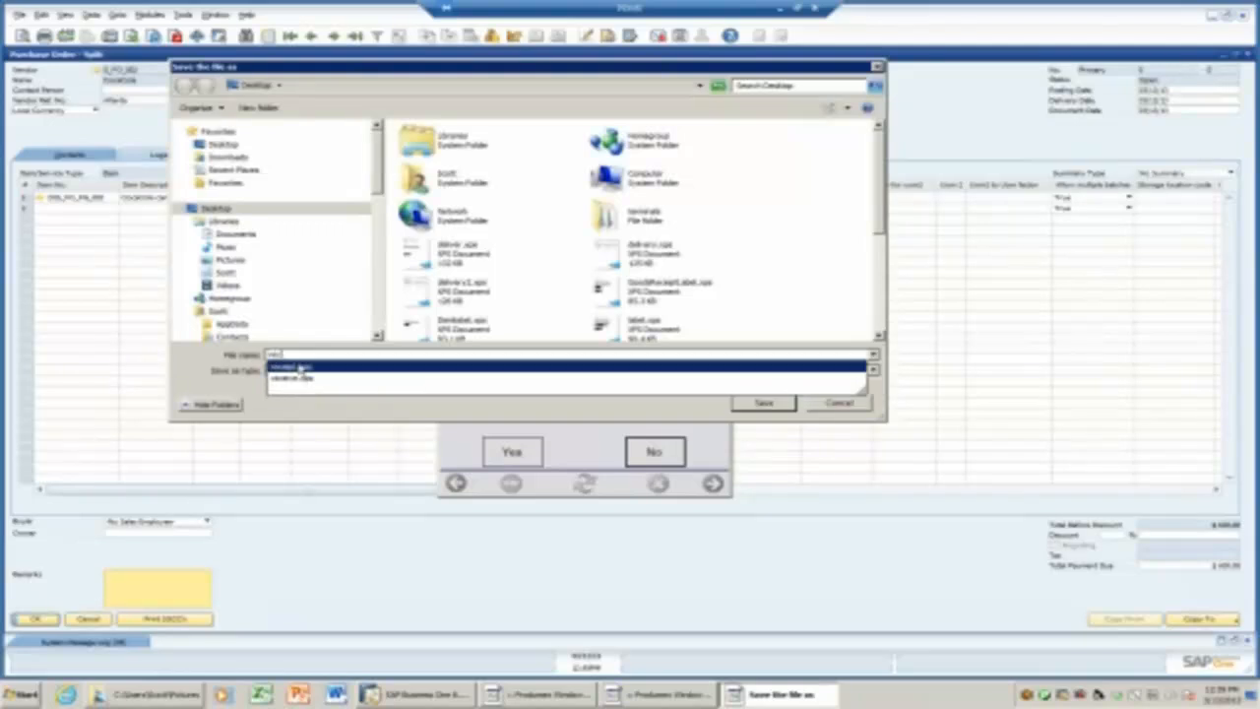
pyautogui.click(299, 367)
pyautogui.click(760, 406)
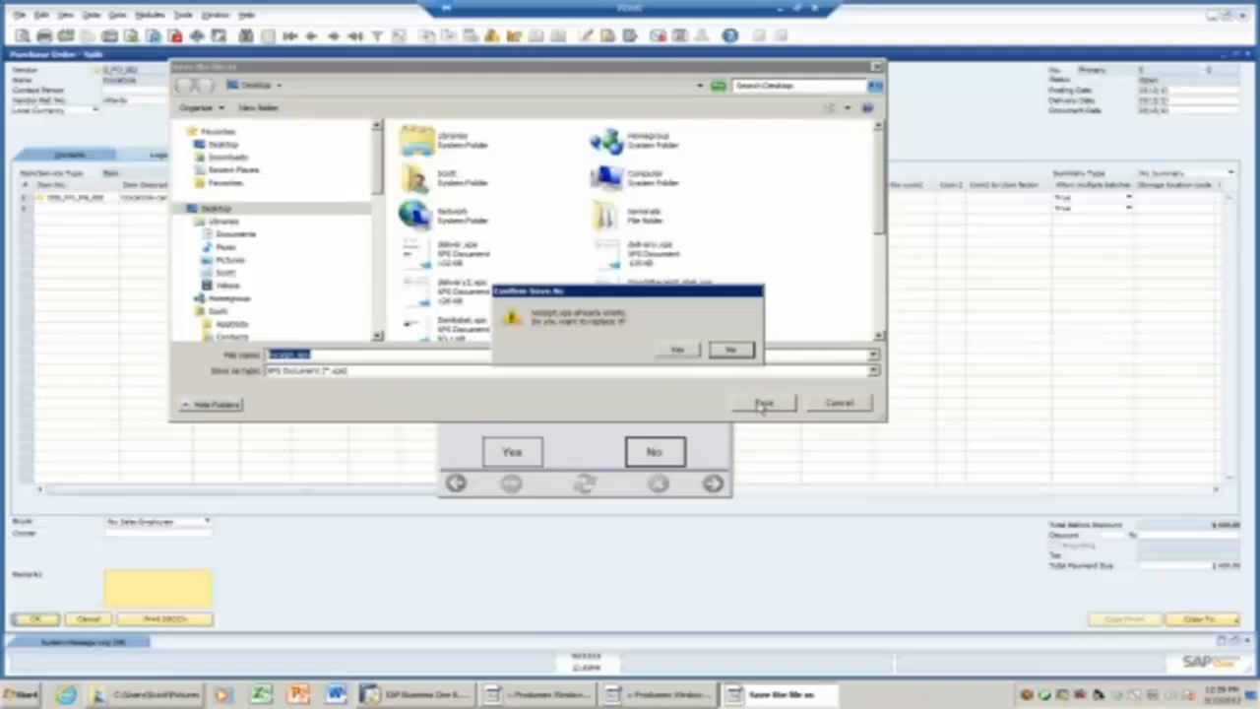
pyautogui.click(681, 350)
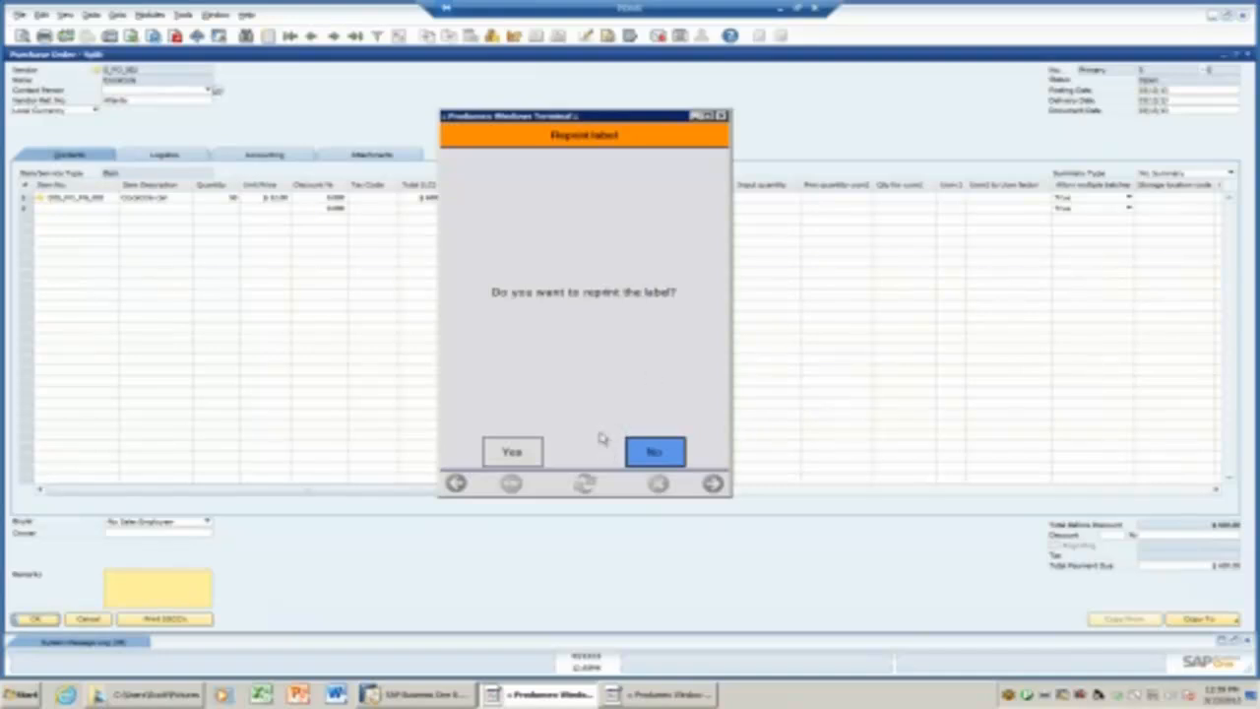
pyautogui.click(655, 442)
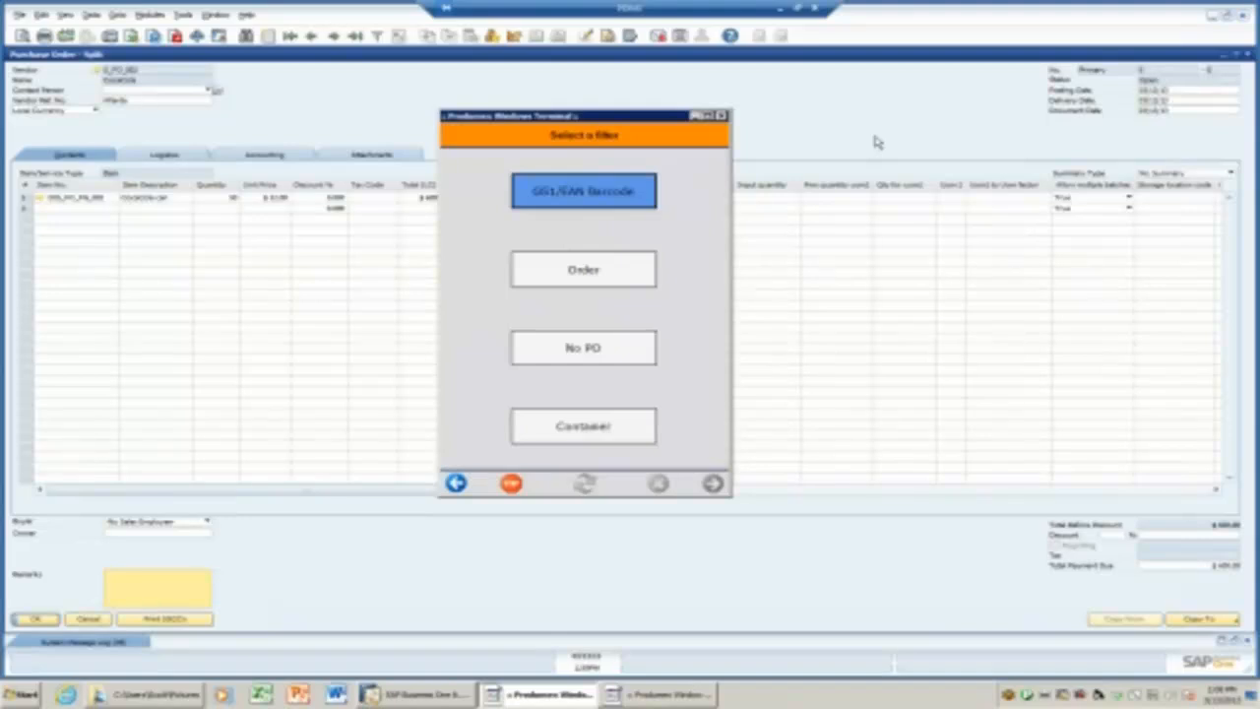
# Refresh the purchase order, verify the goods receipt in its Relationship Map, and close the order.
pyautogui.click(338, 37)
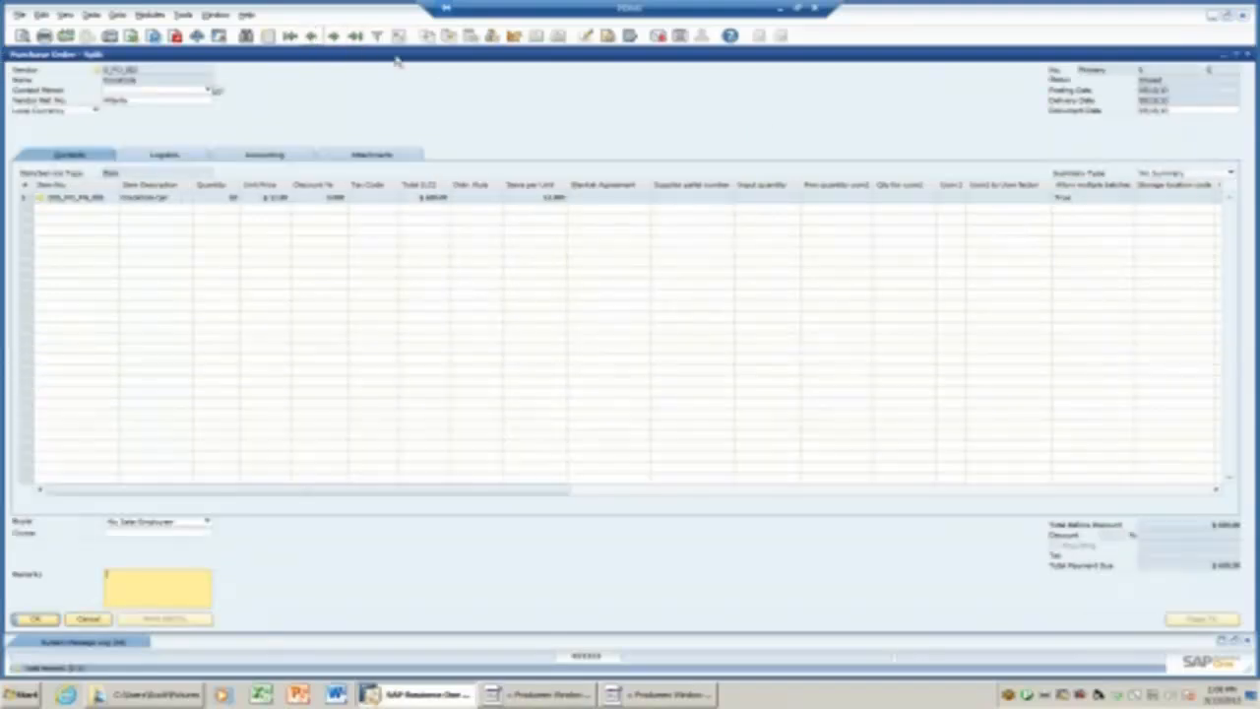
pyautogui.rightClick(534, 129)
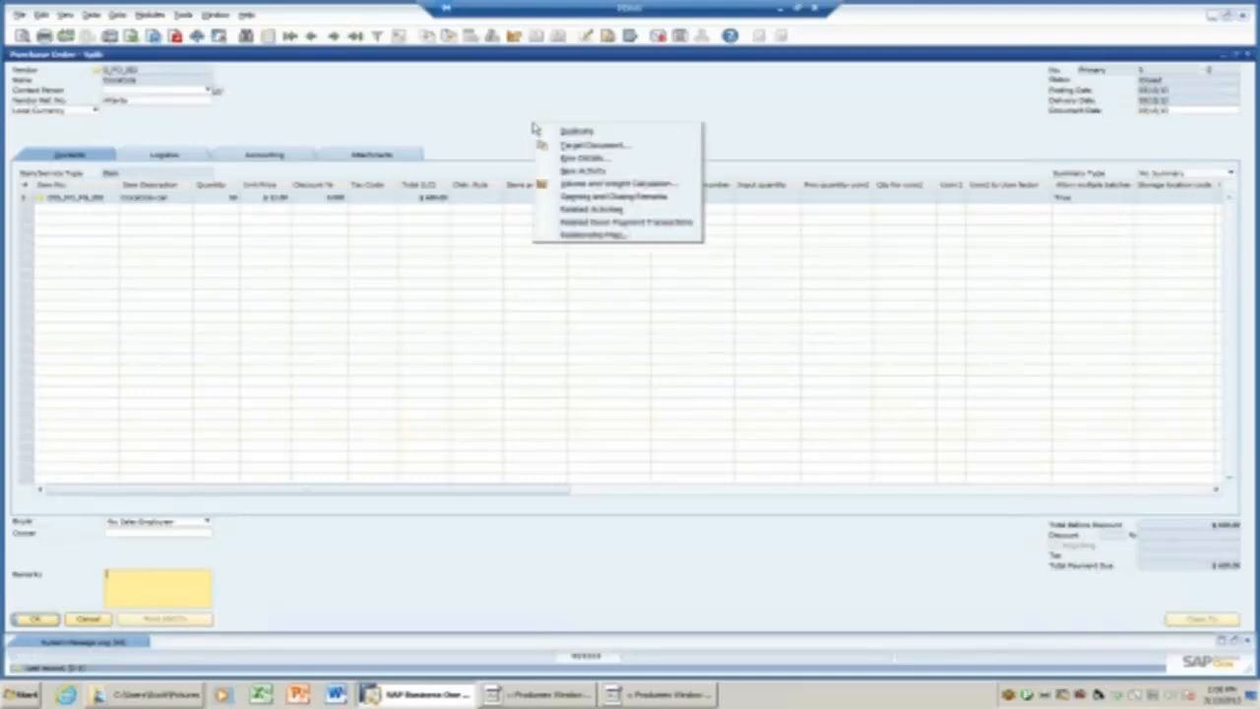
pyautogui.click(576, 235)
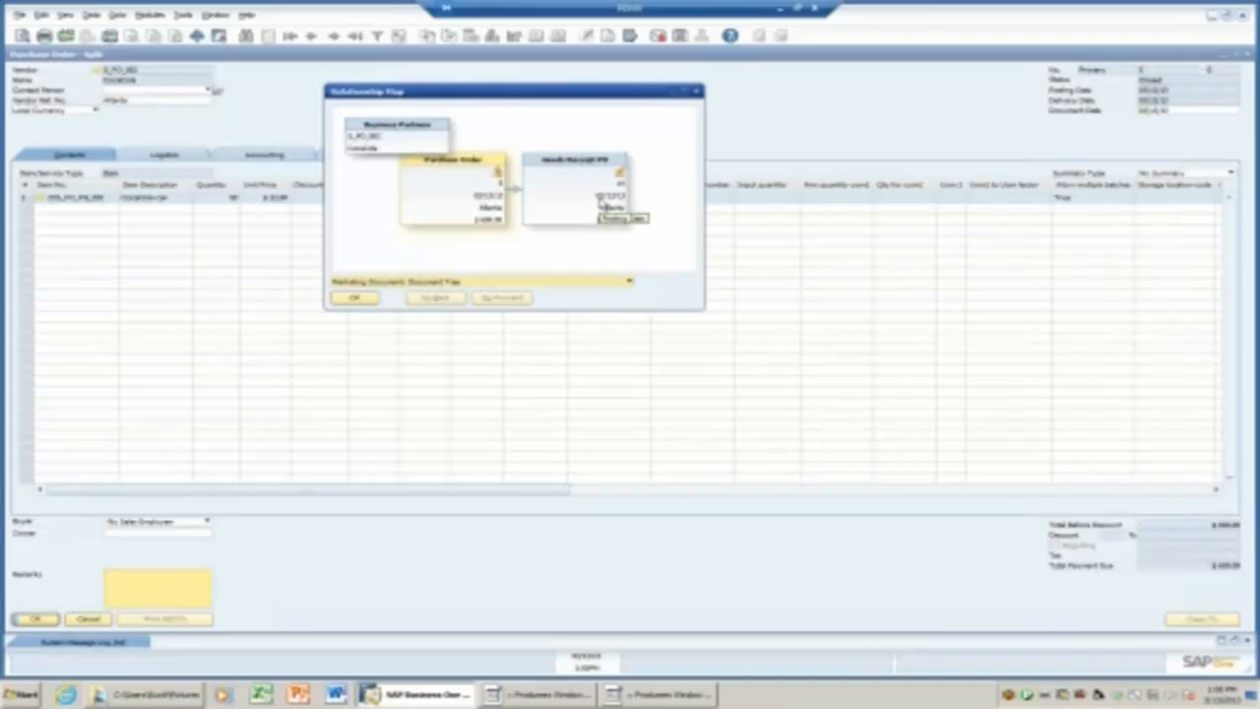
pyautogui.click(697, 92)
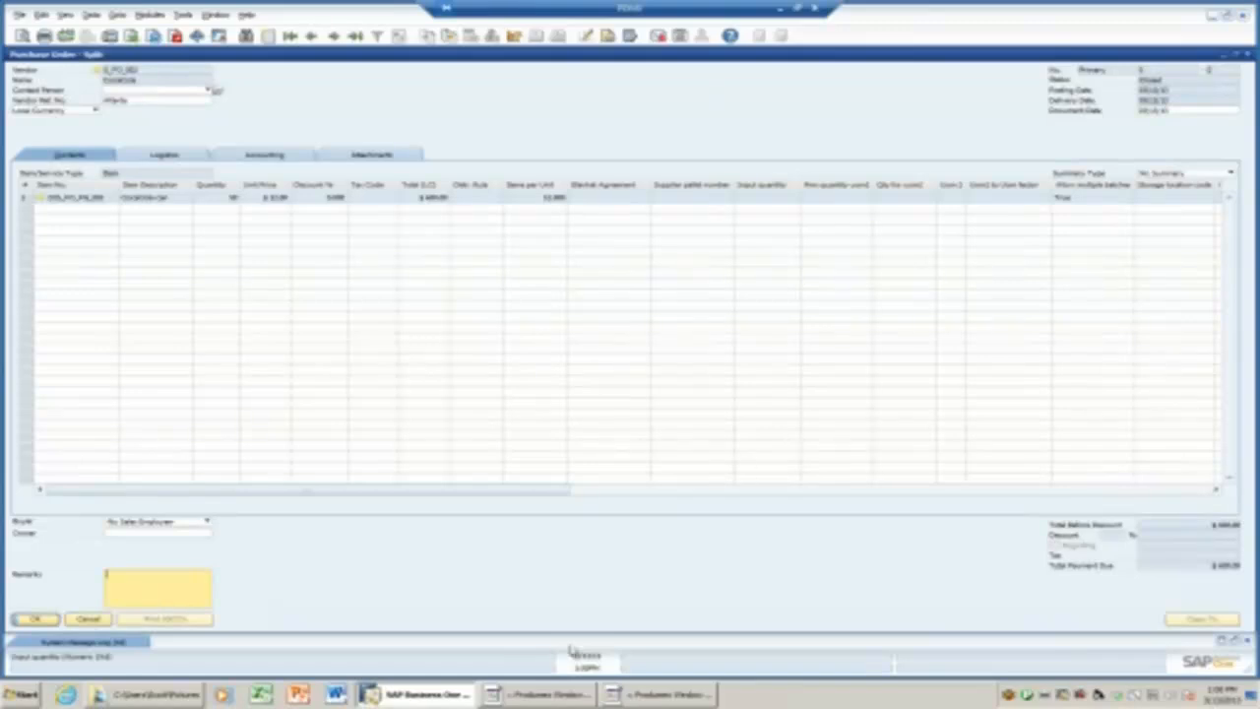
pyautogui.click(551, 695)
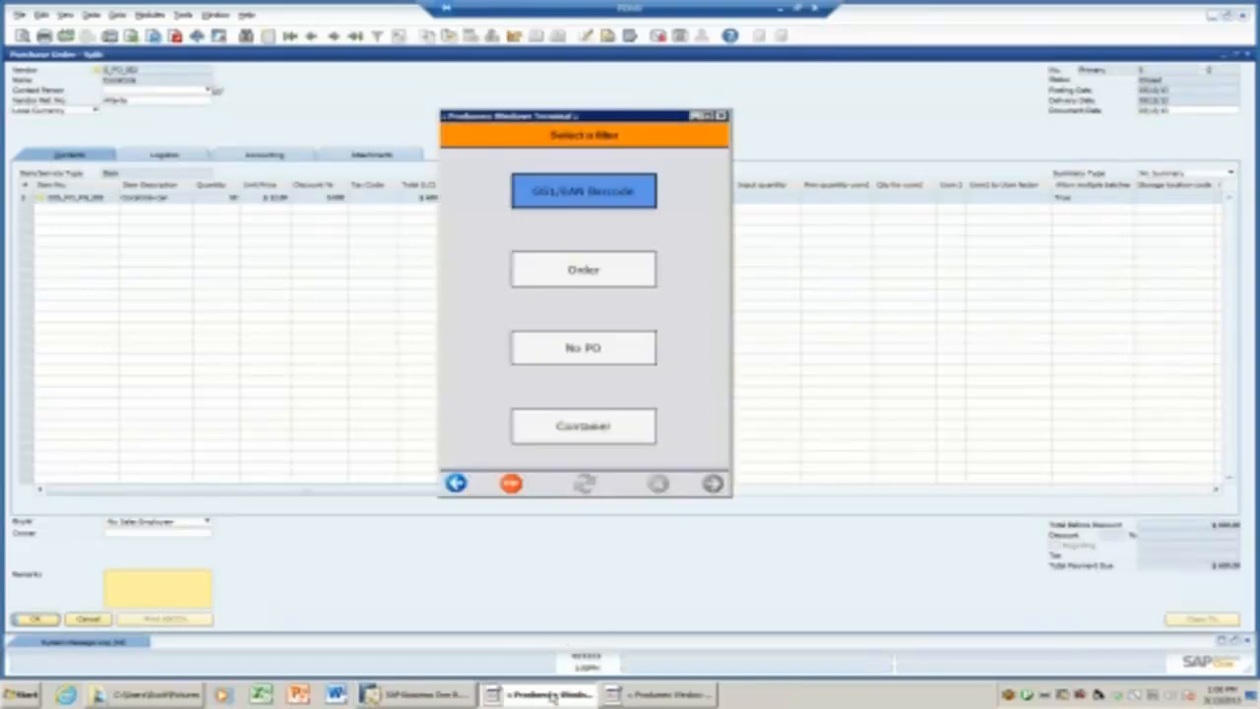
pyautogui.click(697, 116)
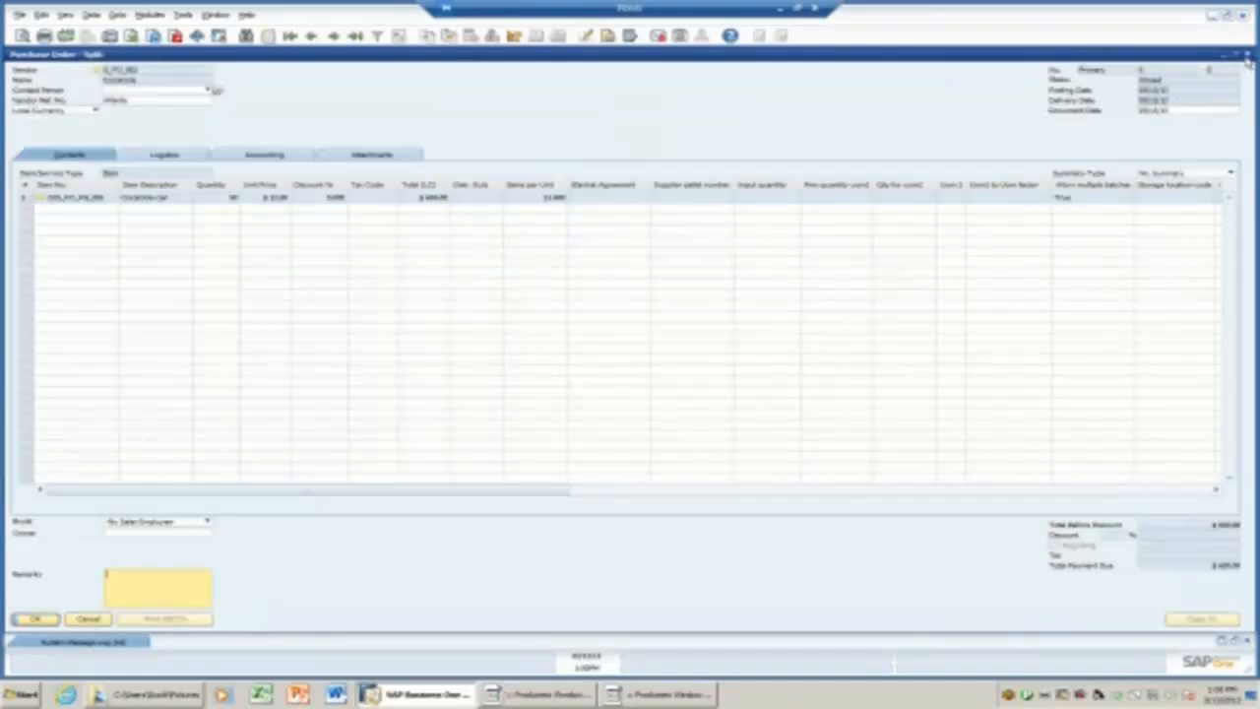
pyautogui.click(1247, 56)
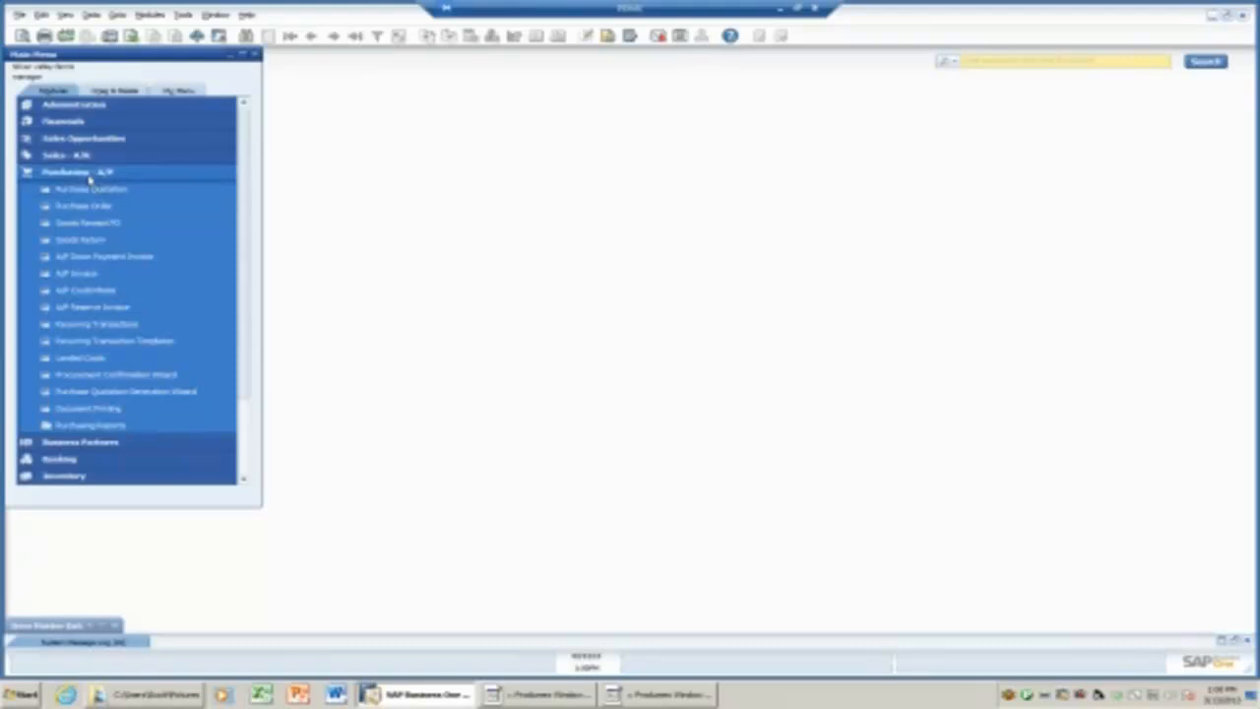
# Open the Produmex Inventory Report and run it with every selection criterion left empty.
pyautogui.click(90, 174)
pyautogui.click(67, 317)
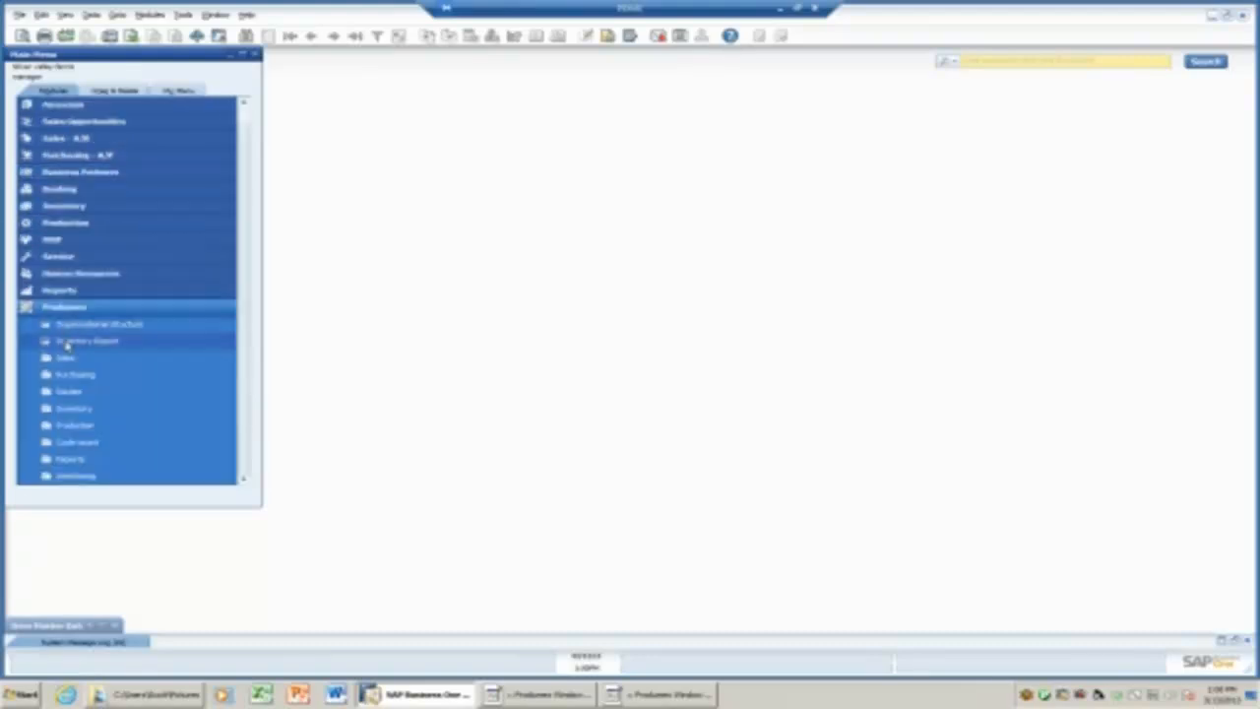
pyautogui.click(66, 342)
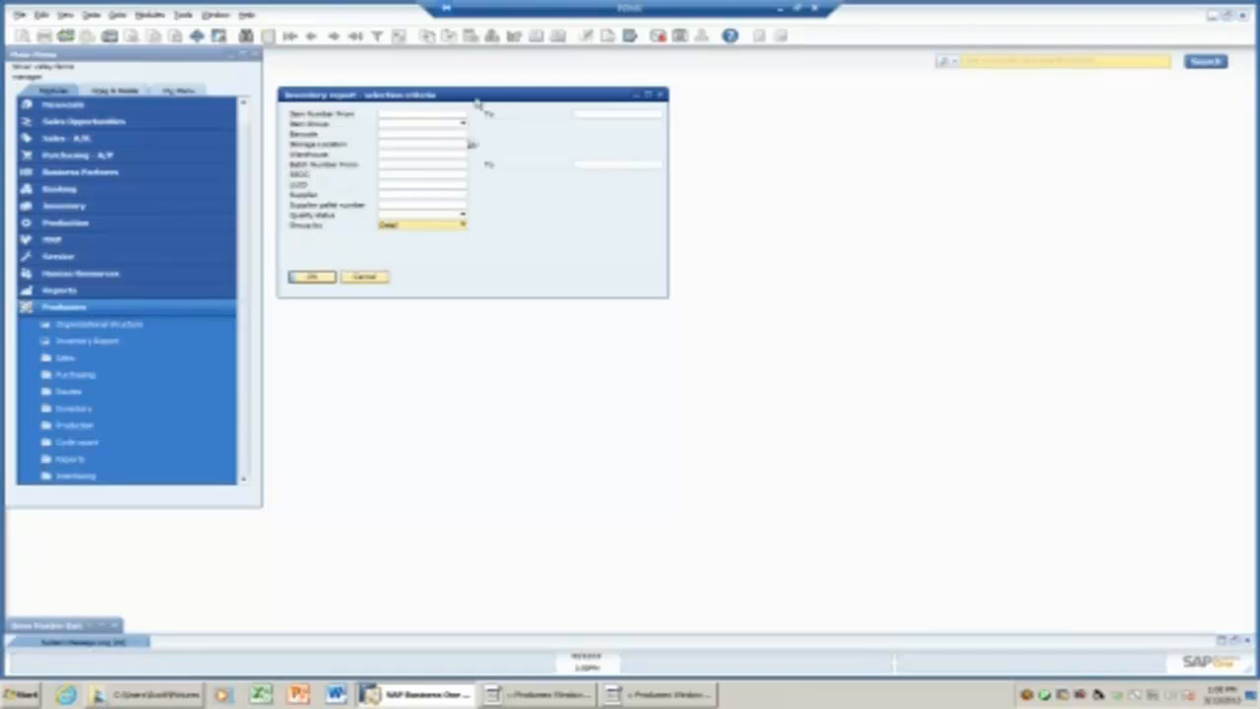
pyautogui.moveTo(471, 99); pyautogui.dragTo(525, 145)
pyautogui.click(516, 160)
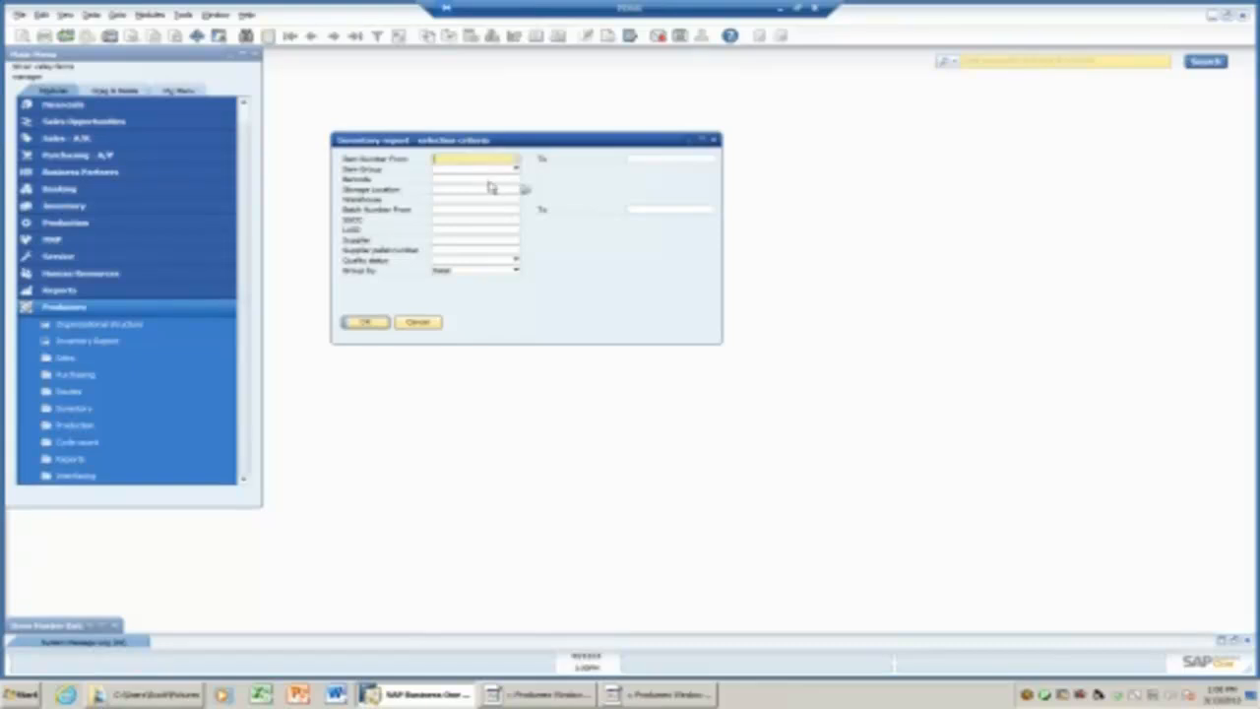
pyautogui.click(490, 180)
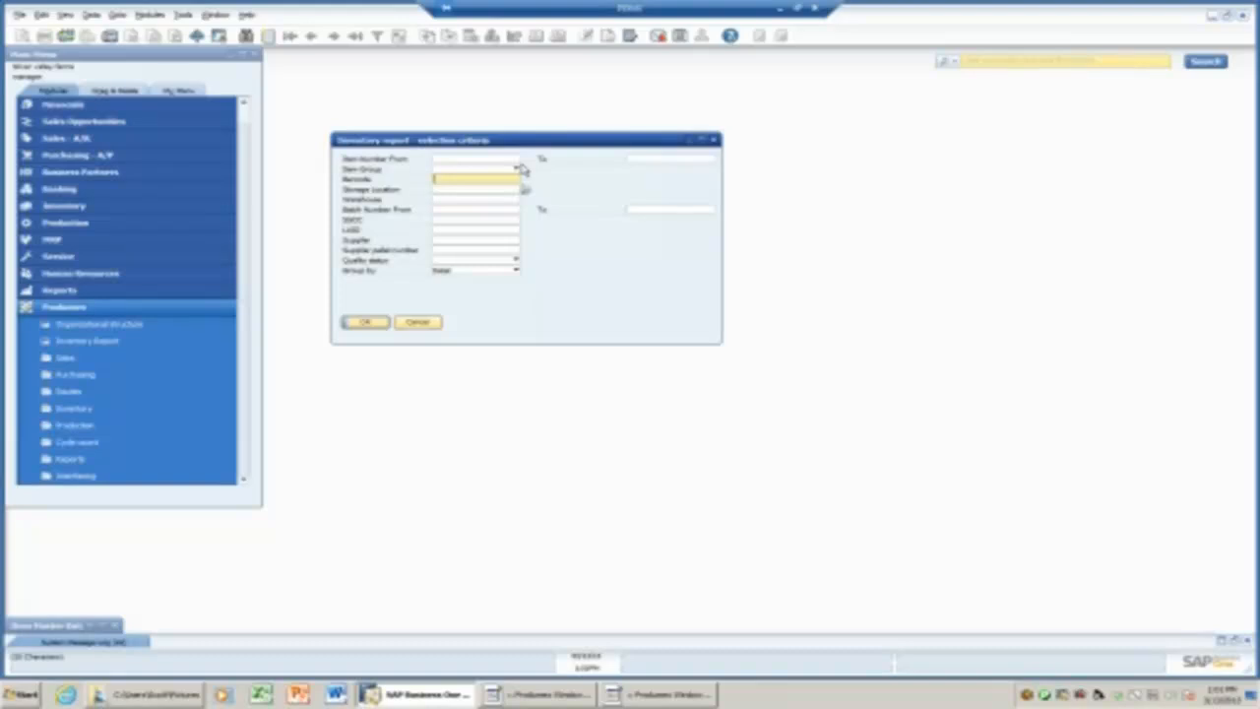
pyautogui.click(516, 260)
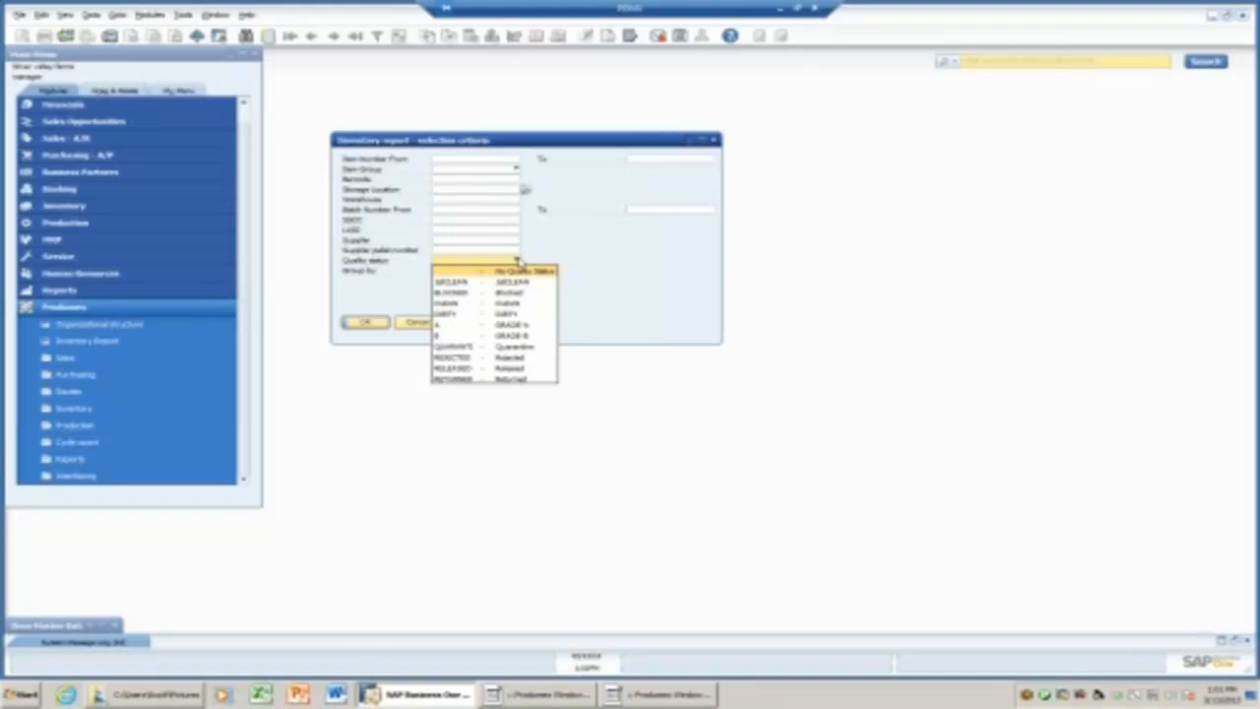
pyautogui.click(585, 262)
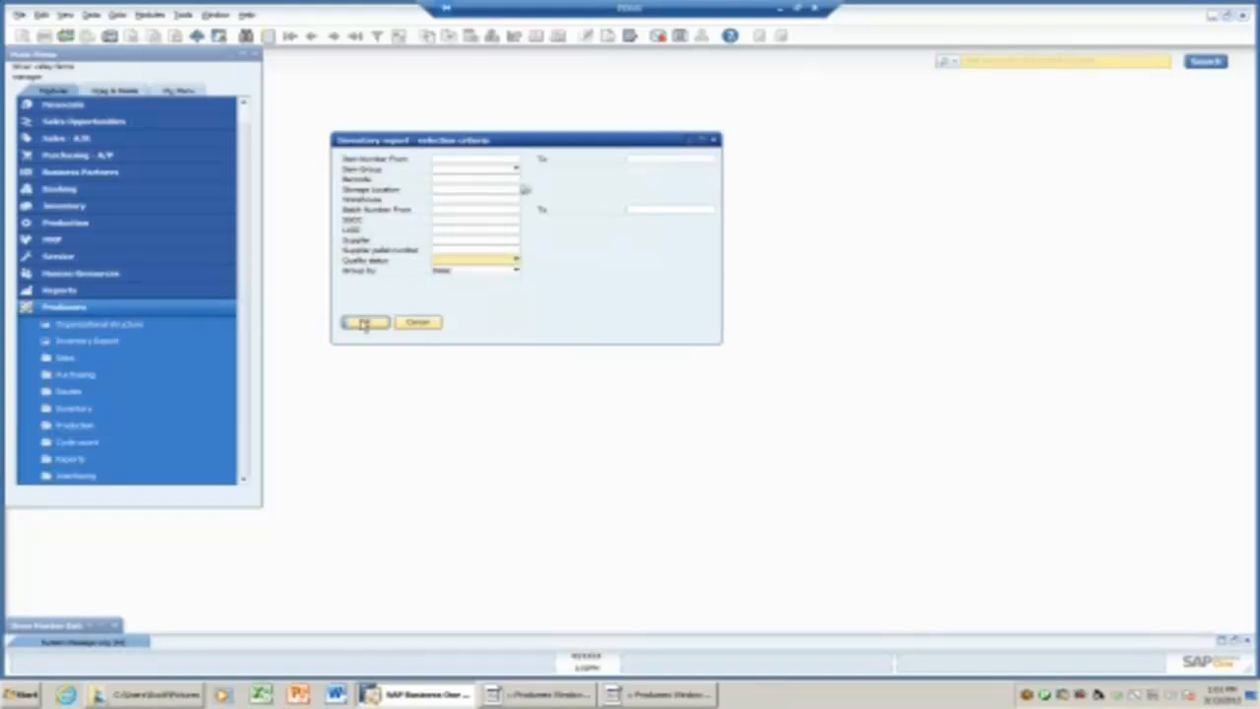
pyautogui.click(364, 324)
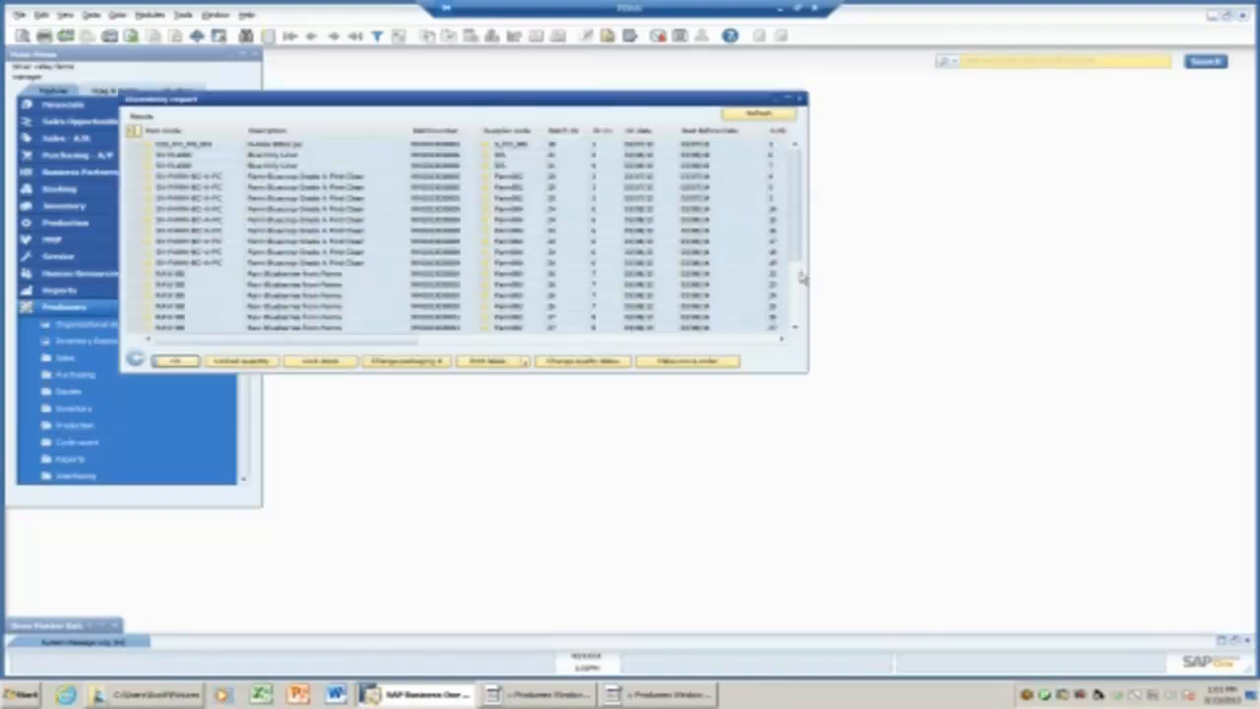
# Select the last CocaCola can batch row and maximize the Inventory report.
pyautogui.moveTo(802, 290); pyautogui.dragTo(802, 326)
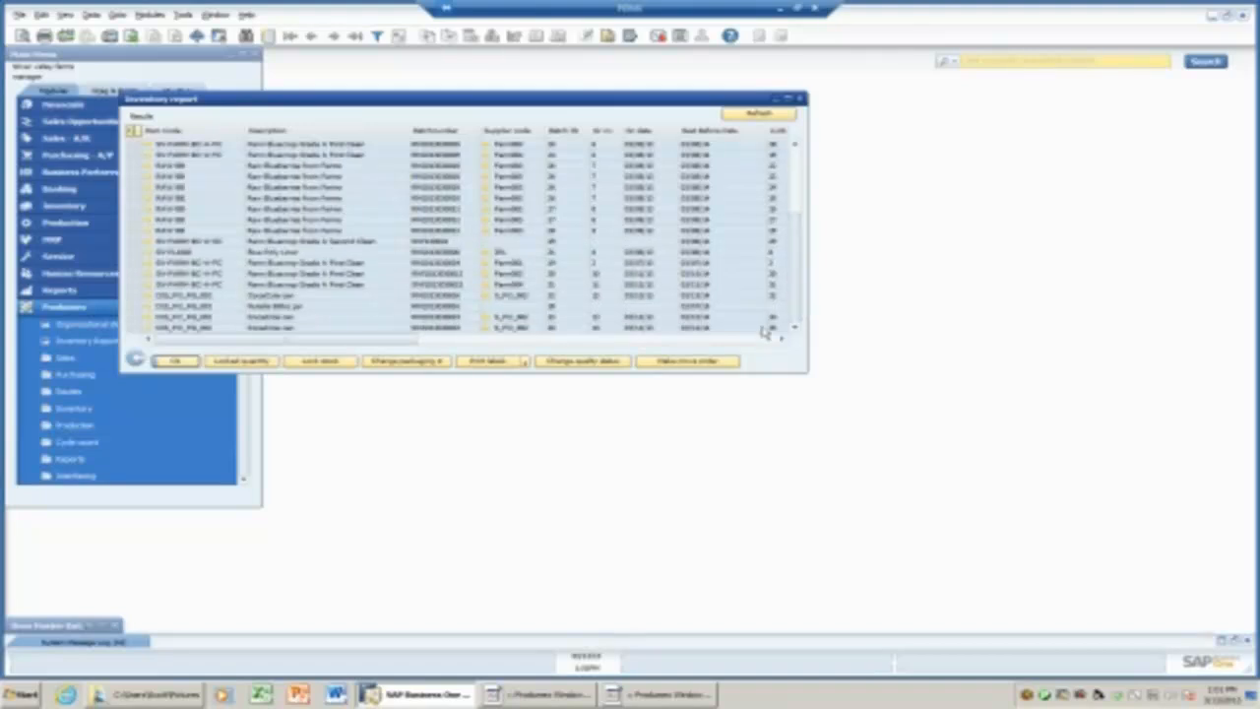
pyautogui.click(135, 329)
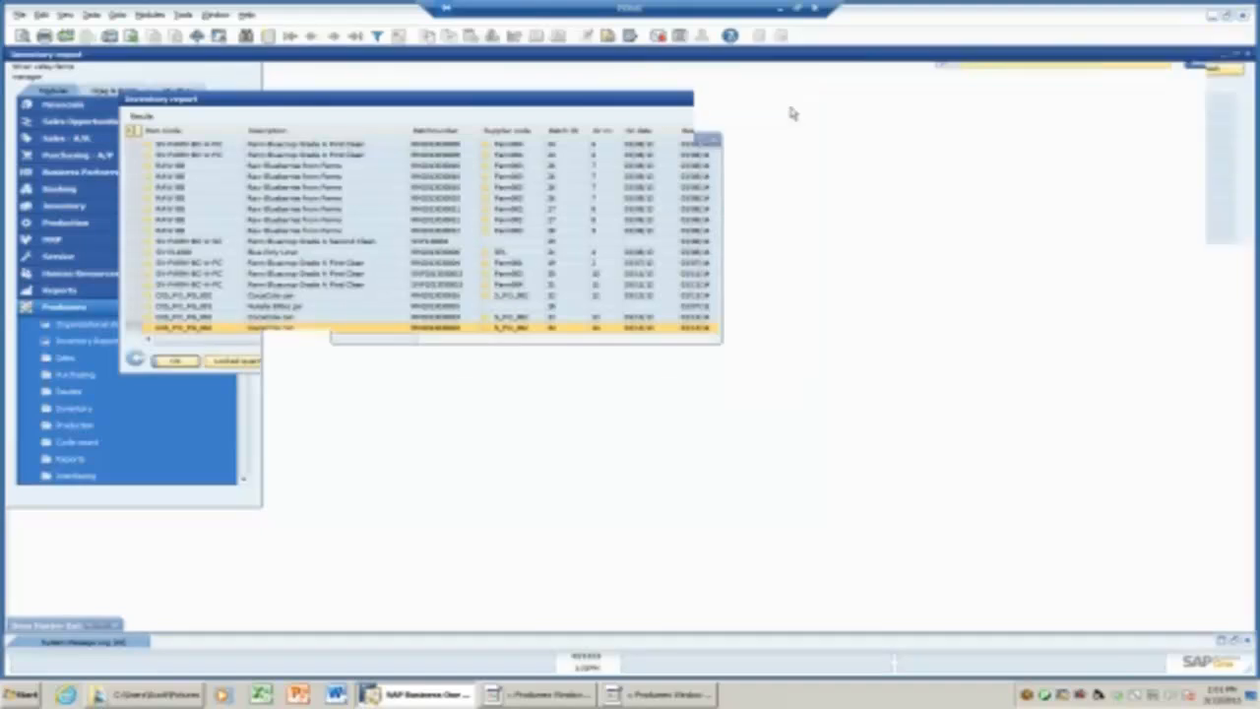
pyautogui.click(789, 101)
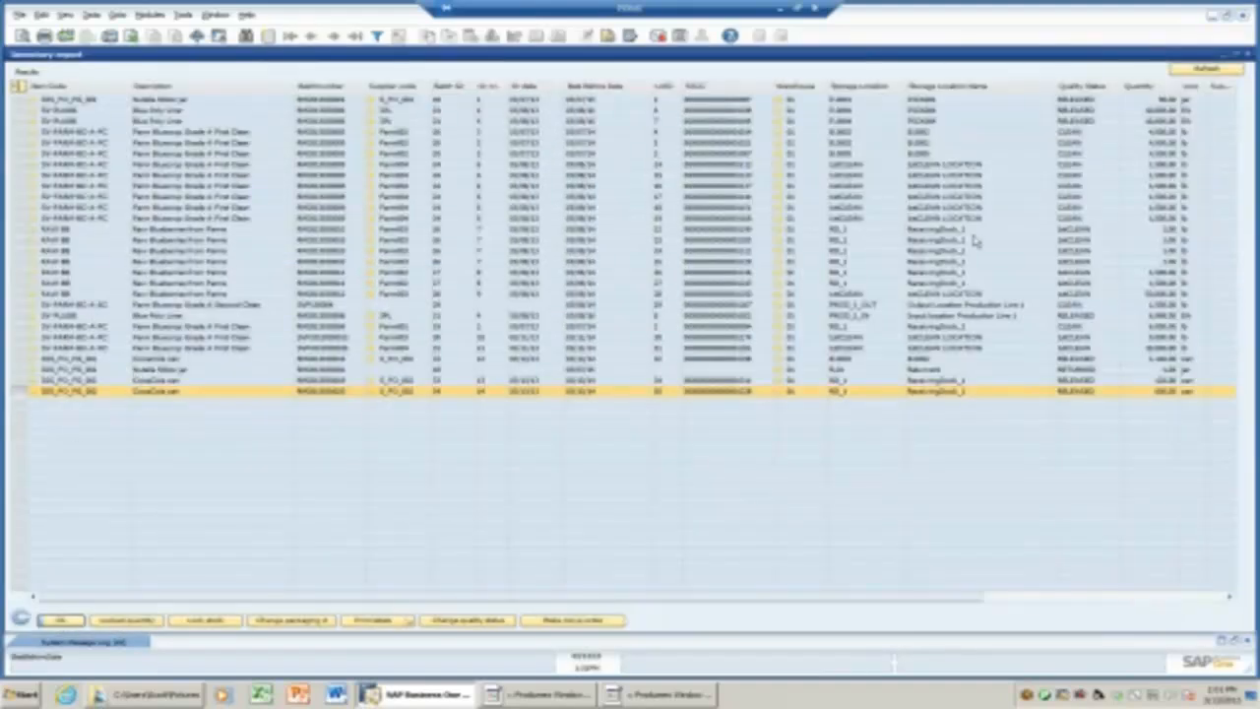
# Open the Filter Table dialog and close it without applying a filter.
pyautogui.click(361, 84)
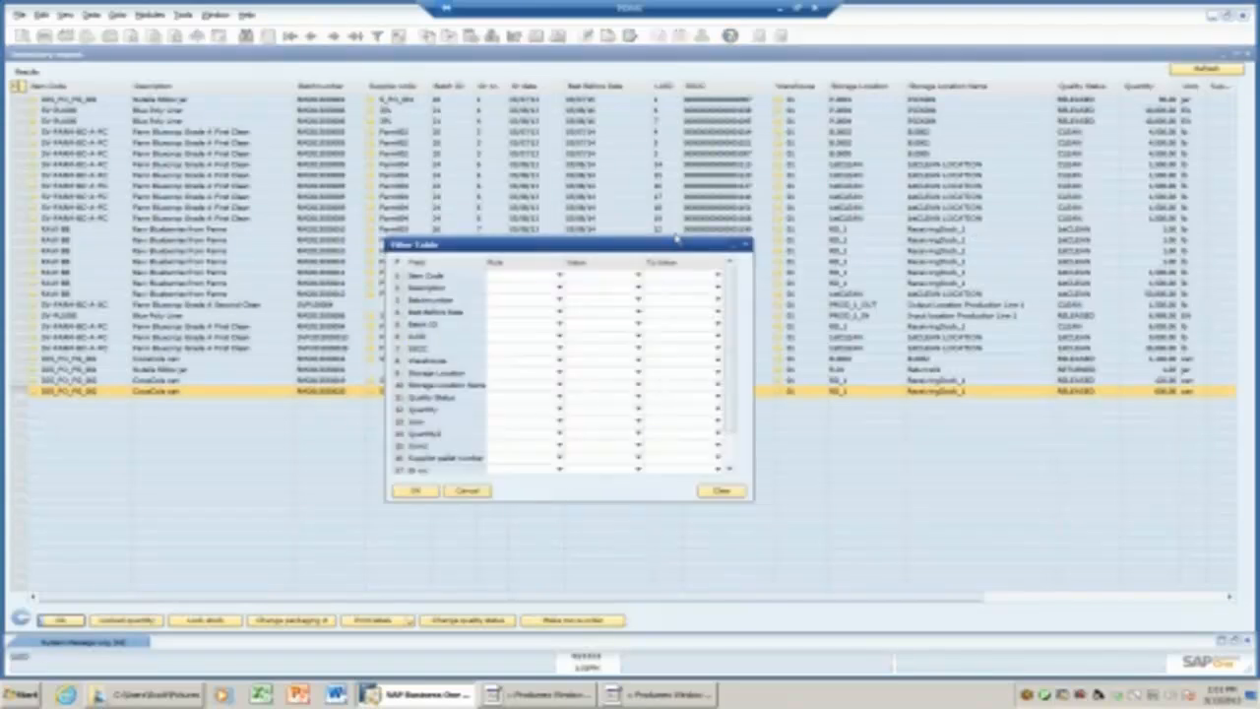
pyautogui.click(746, 245)
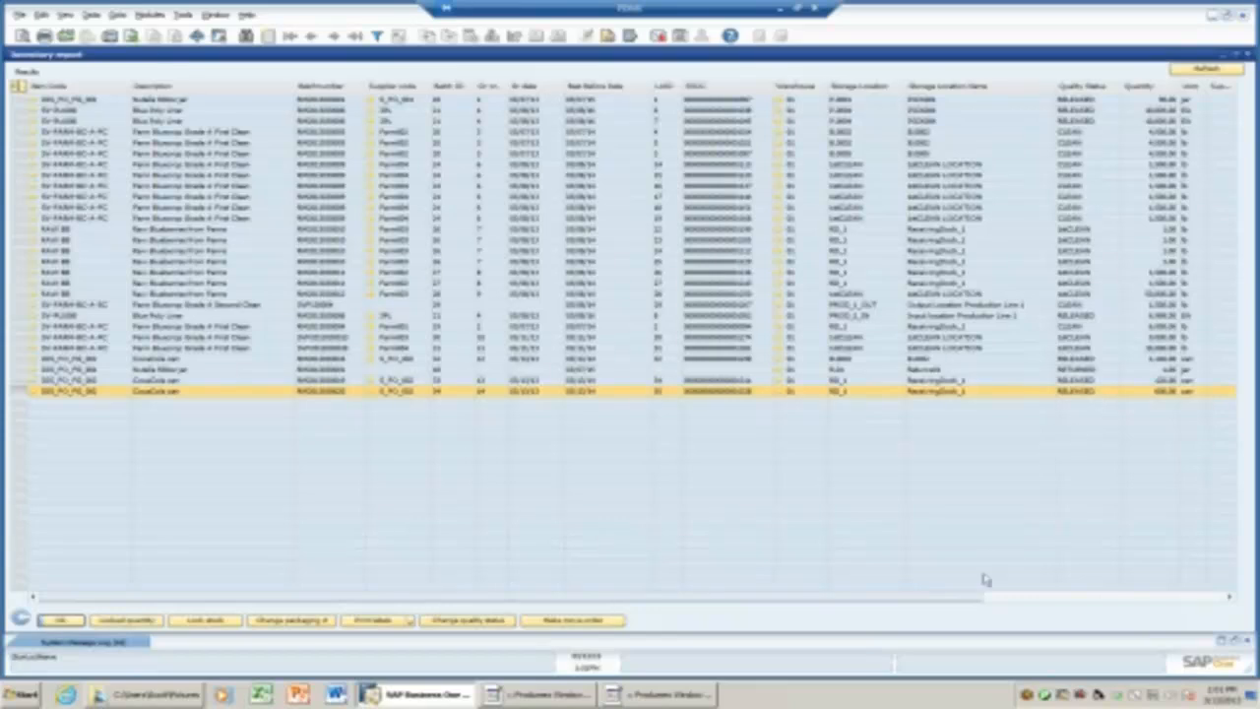
pyautogui.moveTo(1024, 606); pyautogui.dragTo(837, 615)
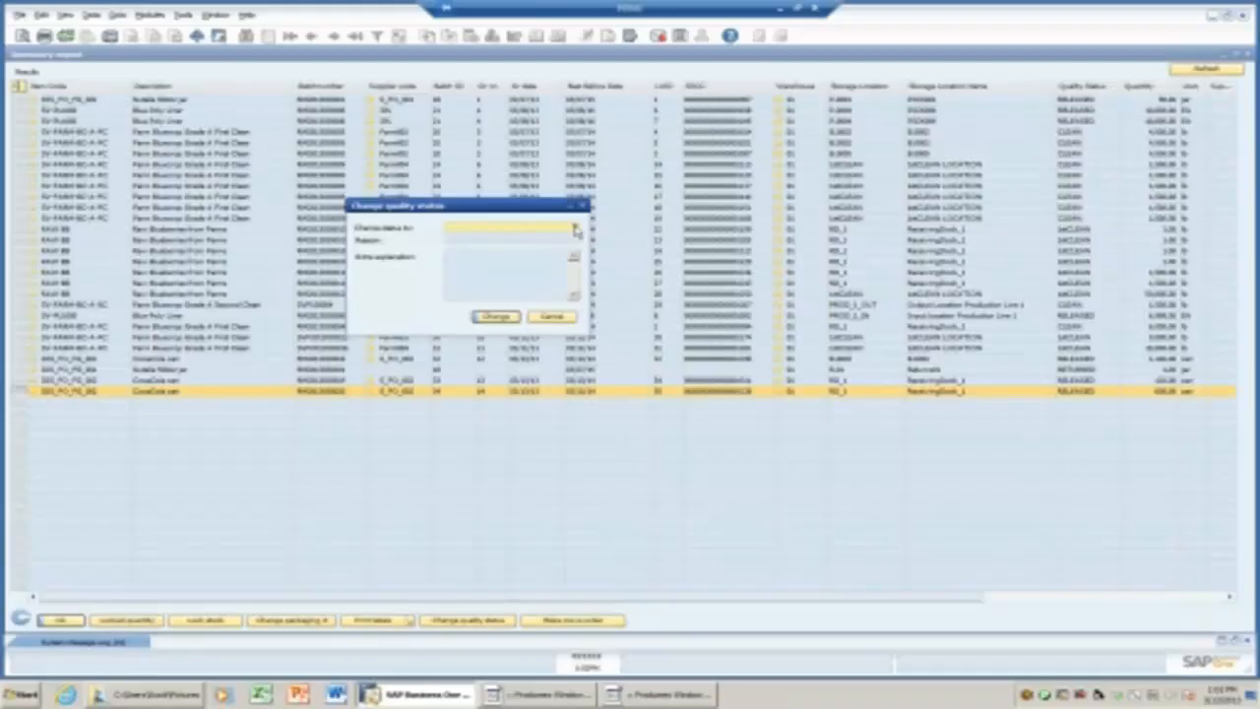
# Check the available quality statuses, then cancel, leaving the CocaCola can status unchanged.
pyautogui.click(575, 228)
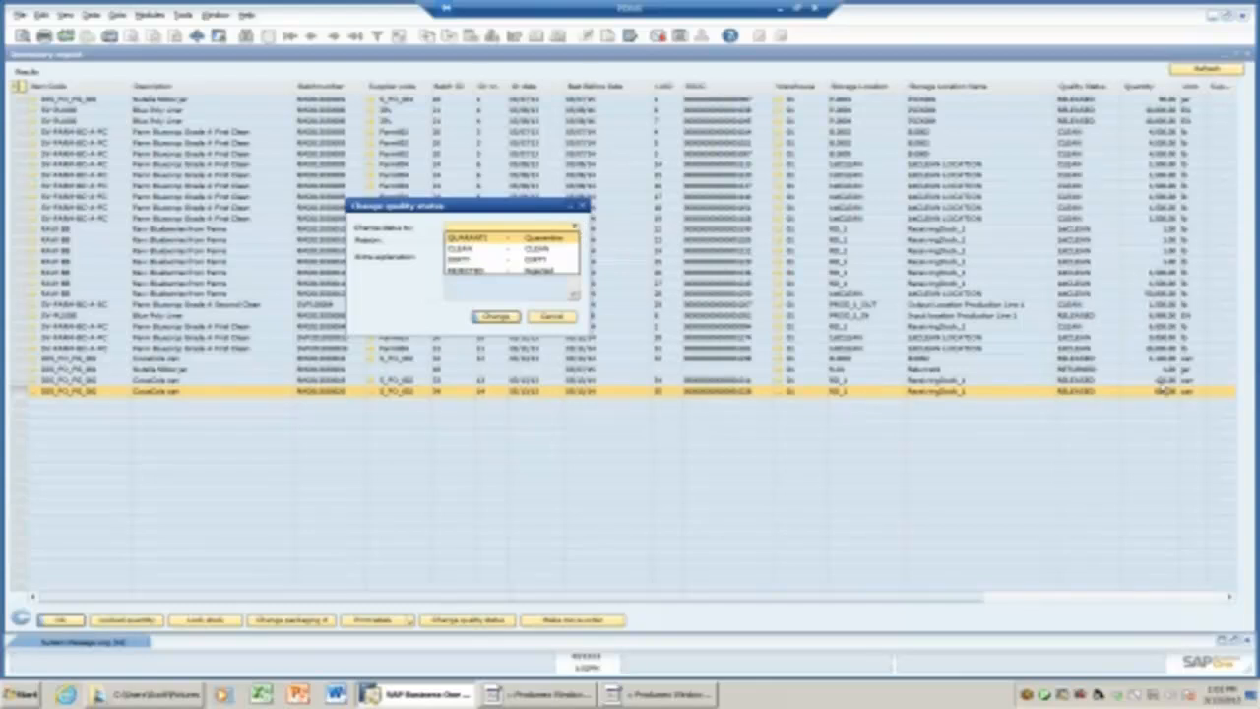
pyautogui.click(562, 321)
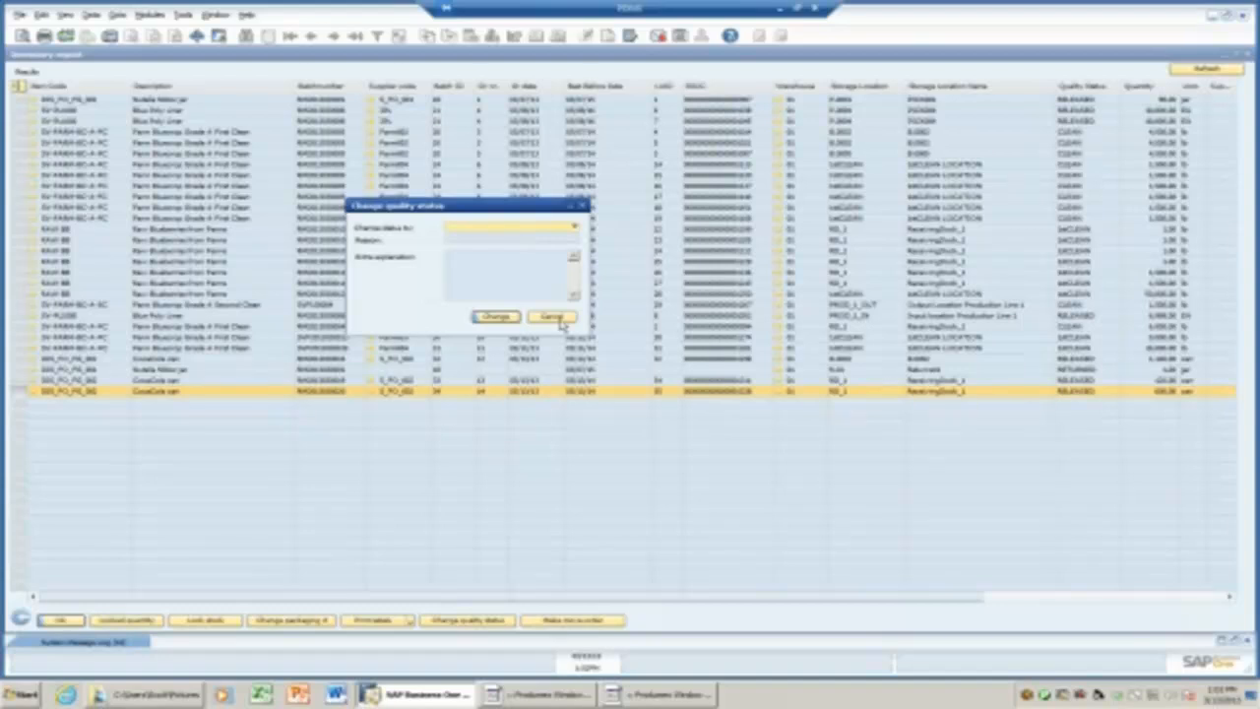
pyautogui.click(559, 319)
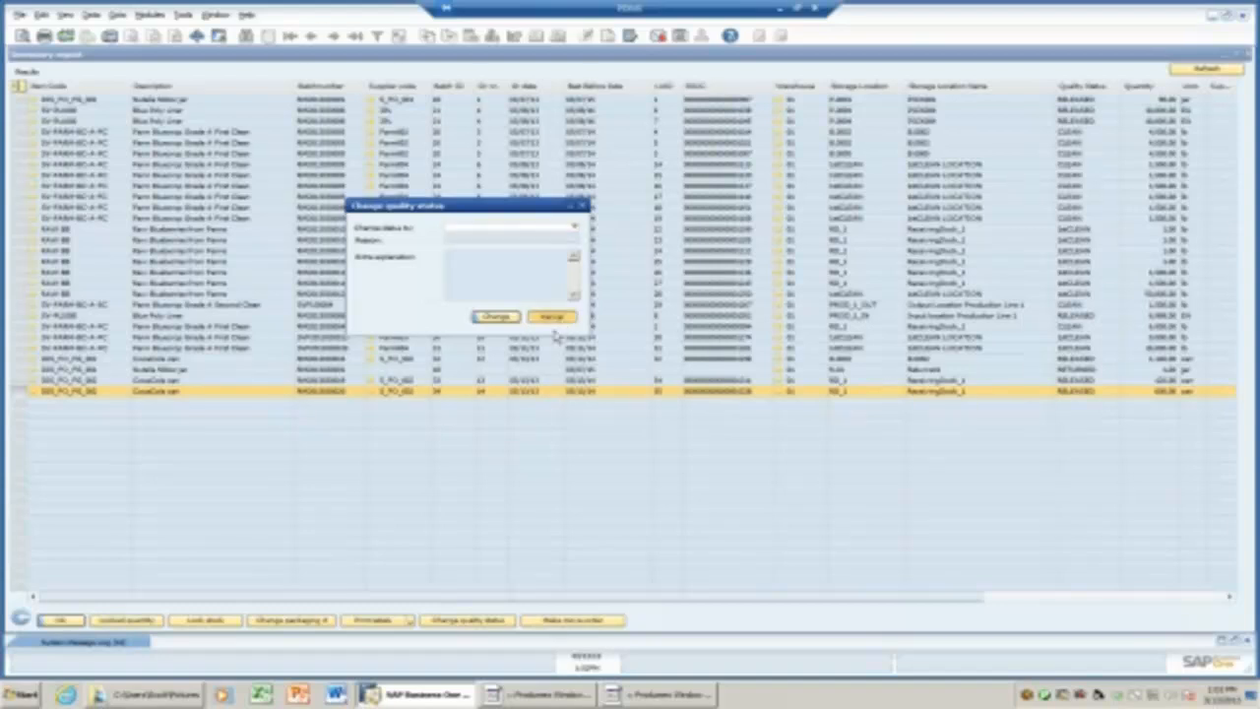
# Cancel locking a CocaCola can quantity and start a move order for that stock instead.
pyautogui.click(233, 624)
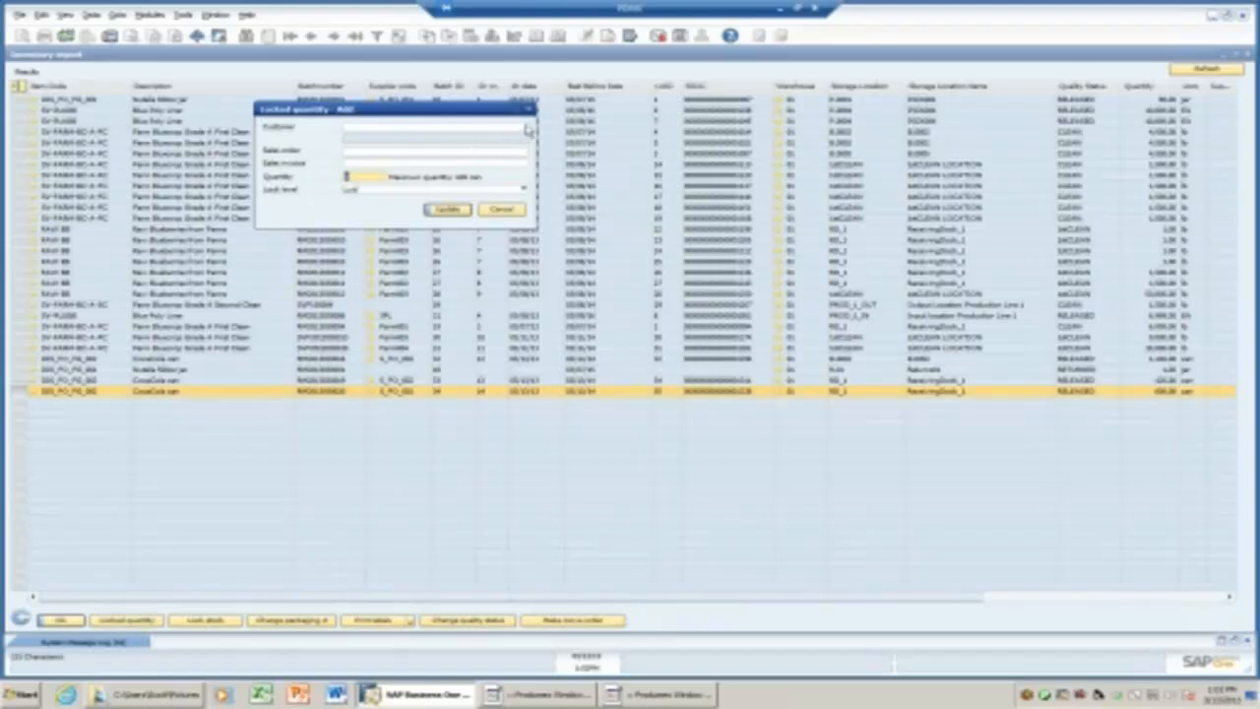
pyautogui.click(508, 211)
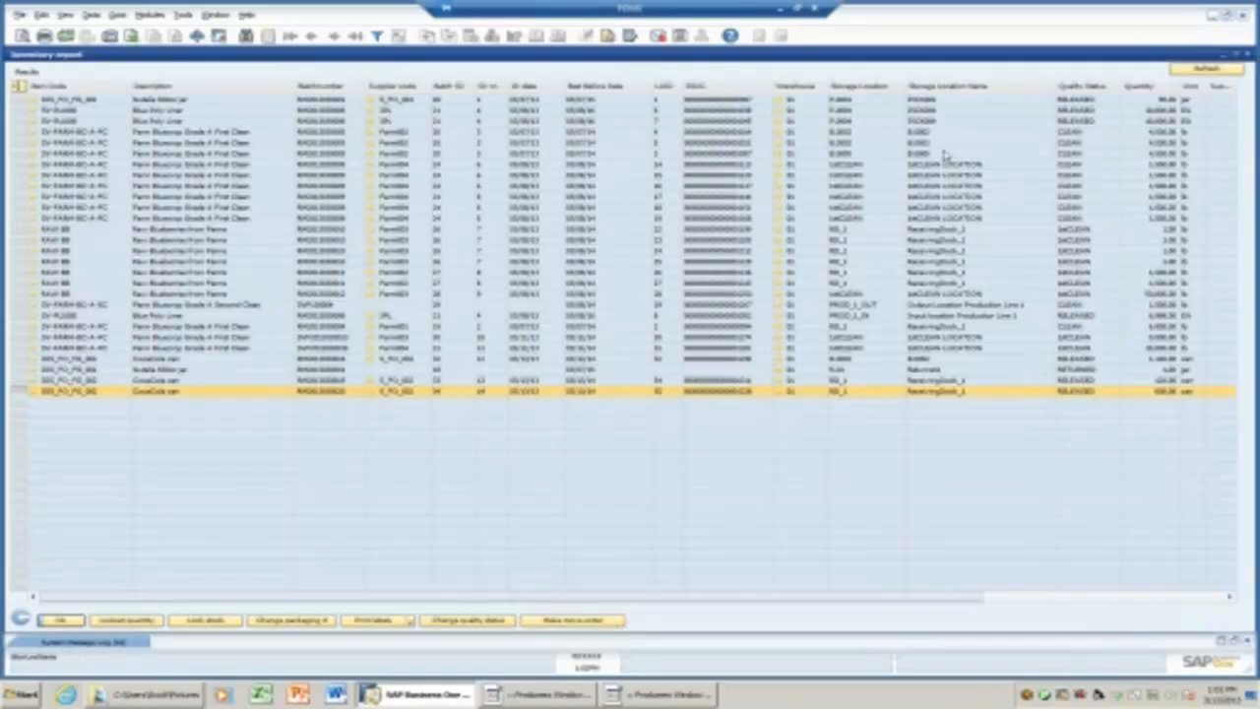
pyautogui.click(557, 619)
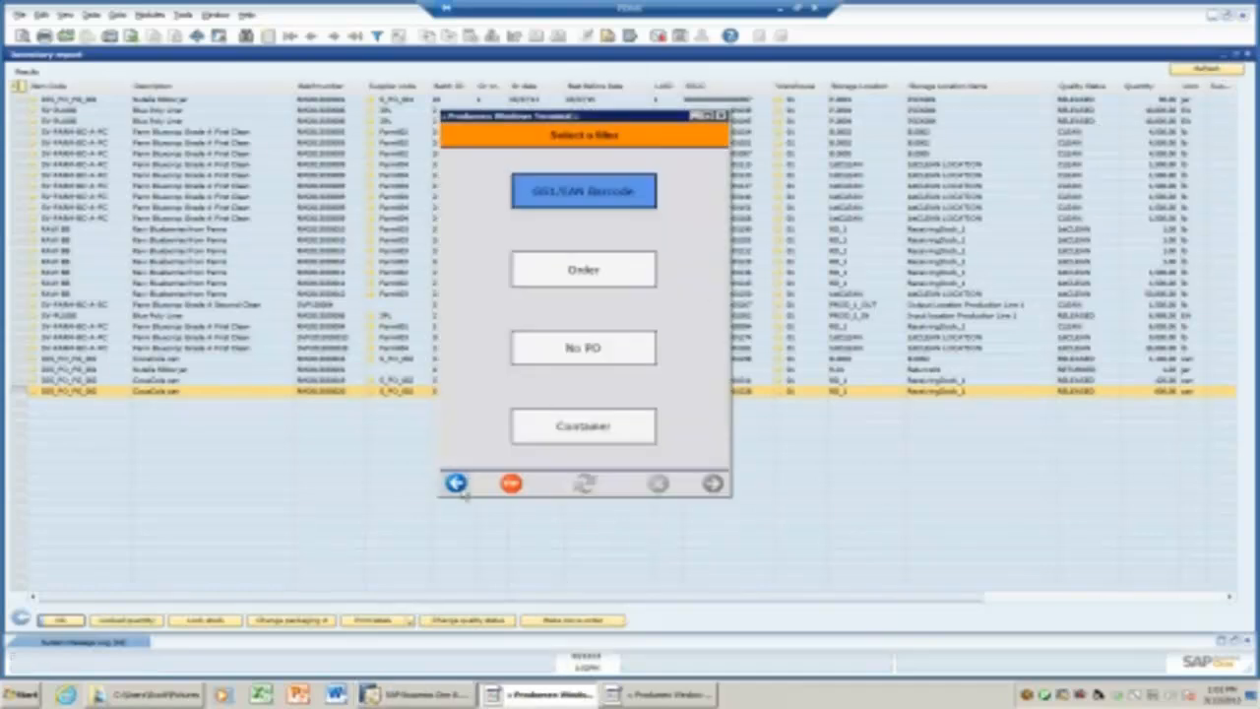
# Return to the Purchase functions in the terminal and start a Put away.
pyautogui.click(456, 484)
pyautogui.click(456, 484)
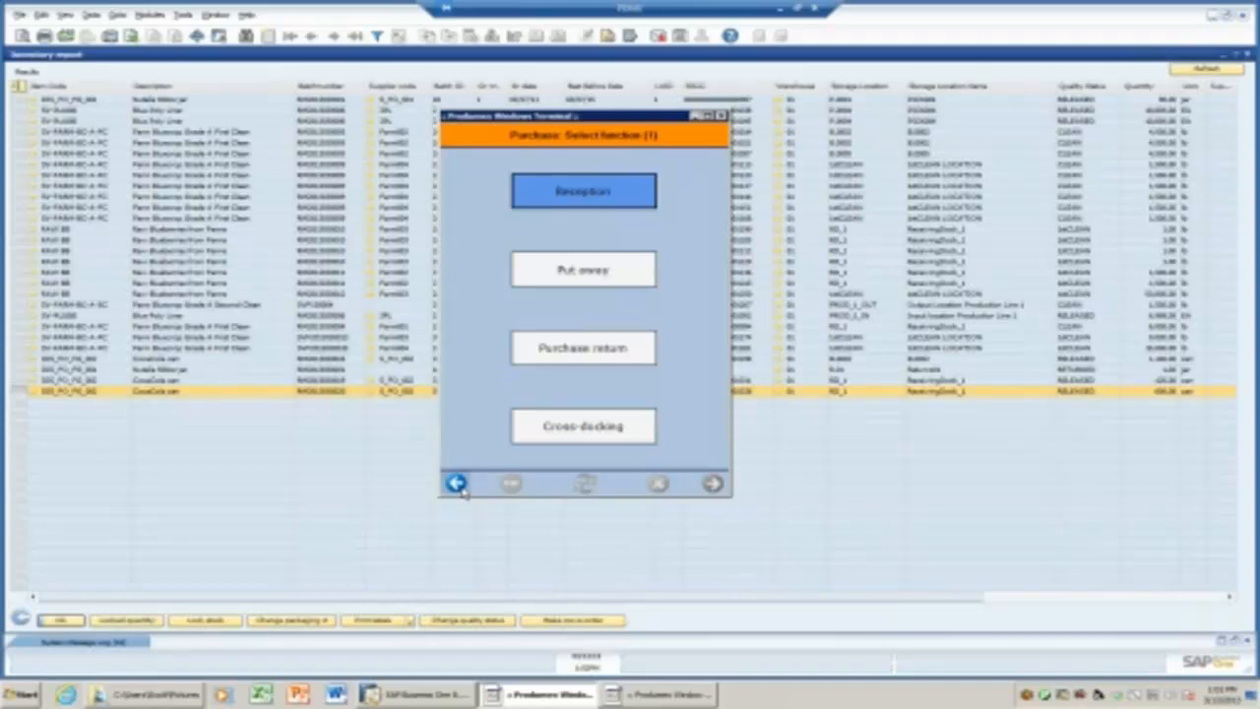
pyautogui.click(584, 271)
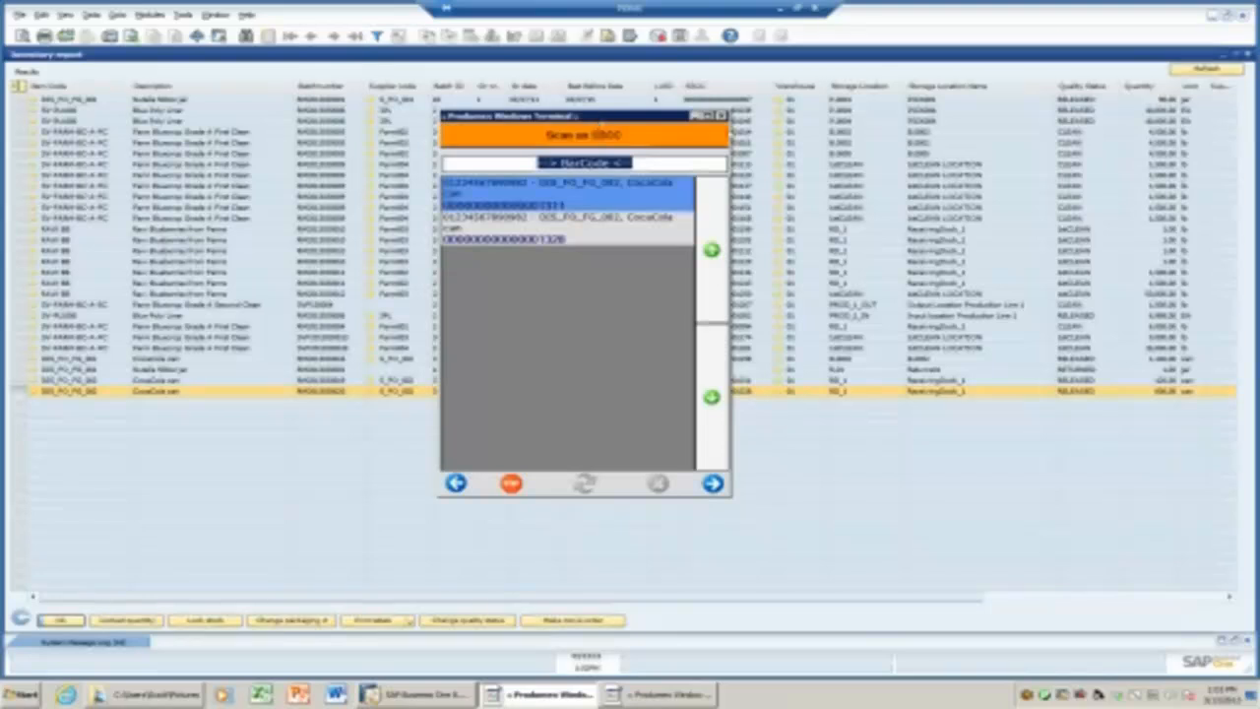
pyautogui.moveTo(600, 125); pyautogui.dragTo(855, 190)
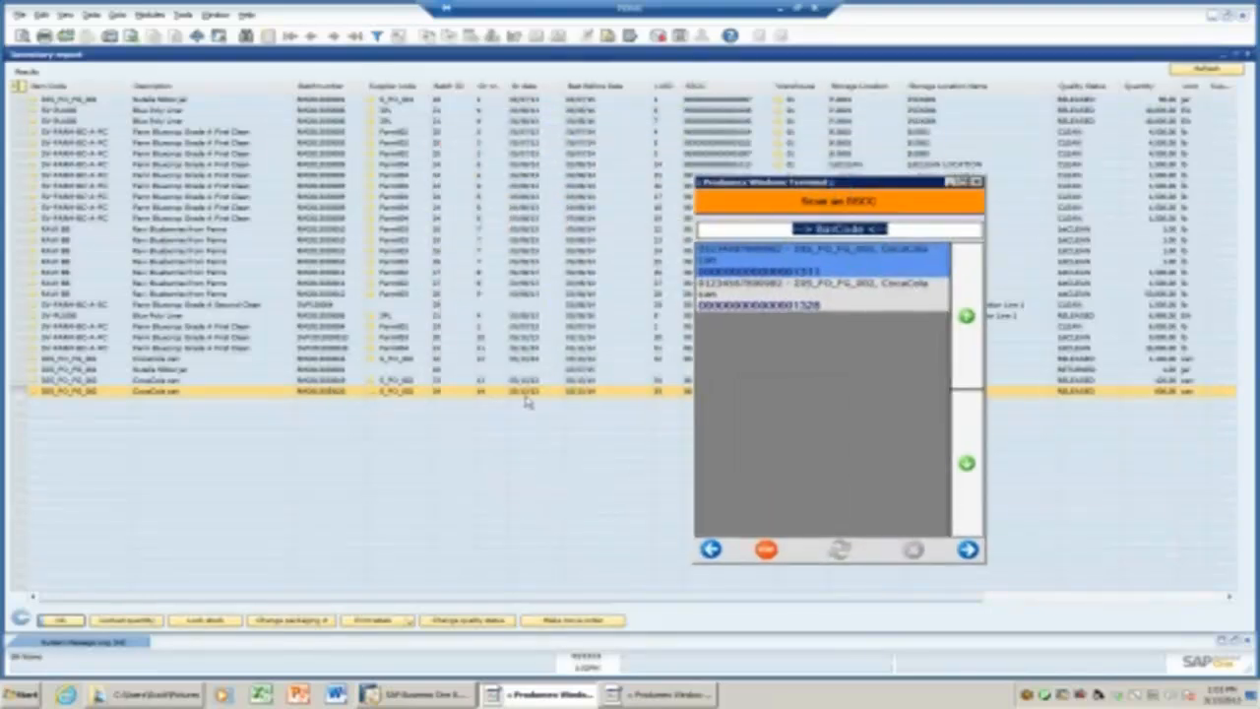
pyautogui.moveTo(893, 189); pyautogui.dragTo(471, 189)
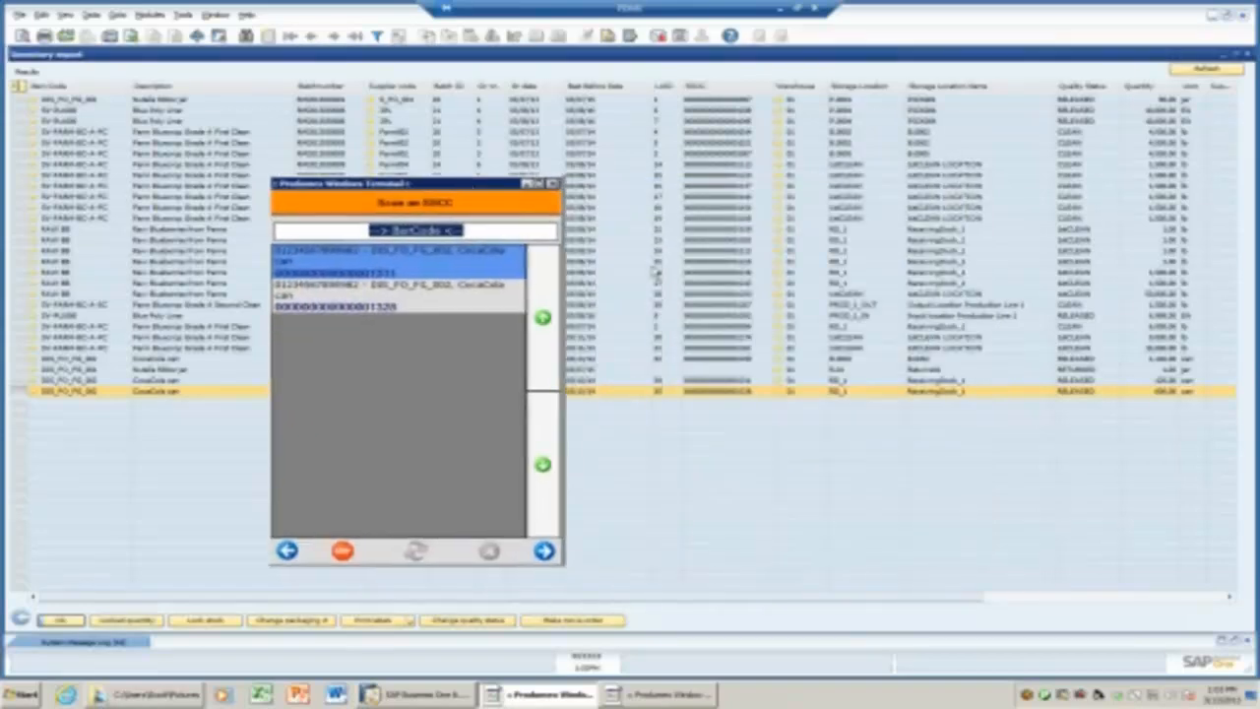
# Scan the CocaCola can SSCC ending 1328 from the report and list destination locations.
pyautogui.rightClick(736, 398)
pyautogui.click(760, 406)
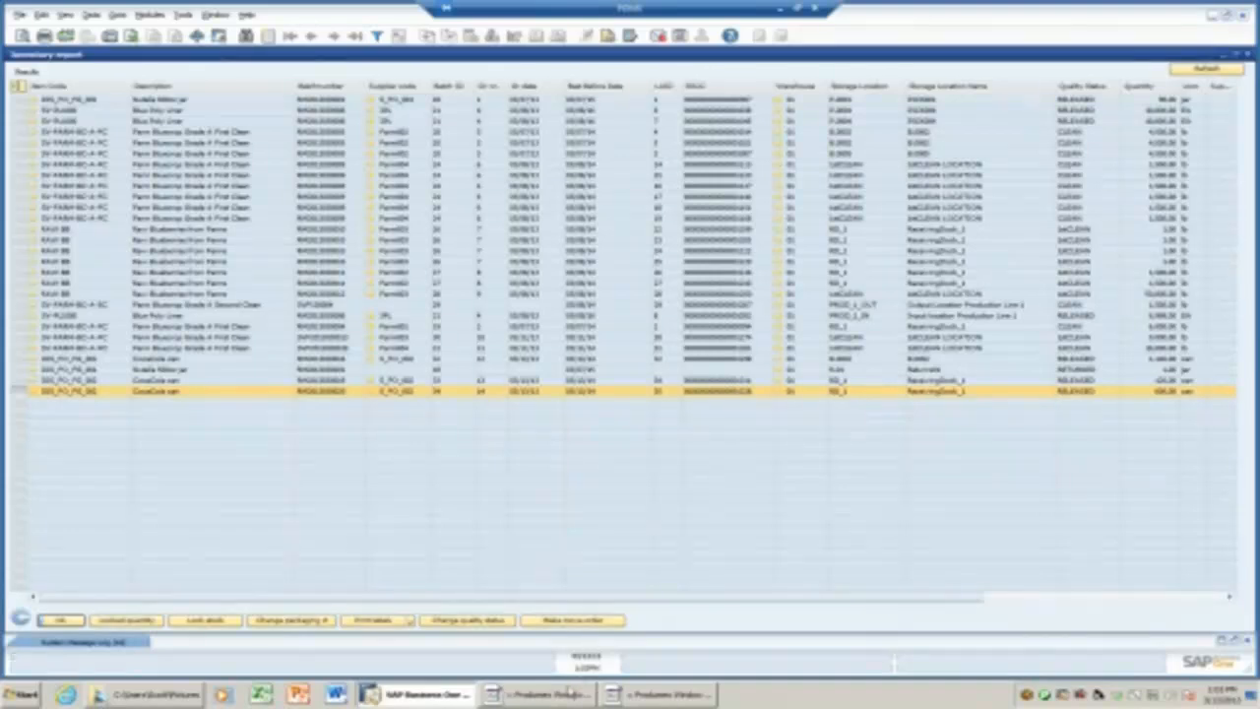
pyautogui.click(548, 694)
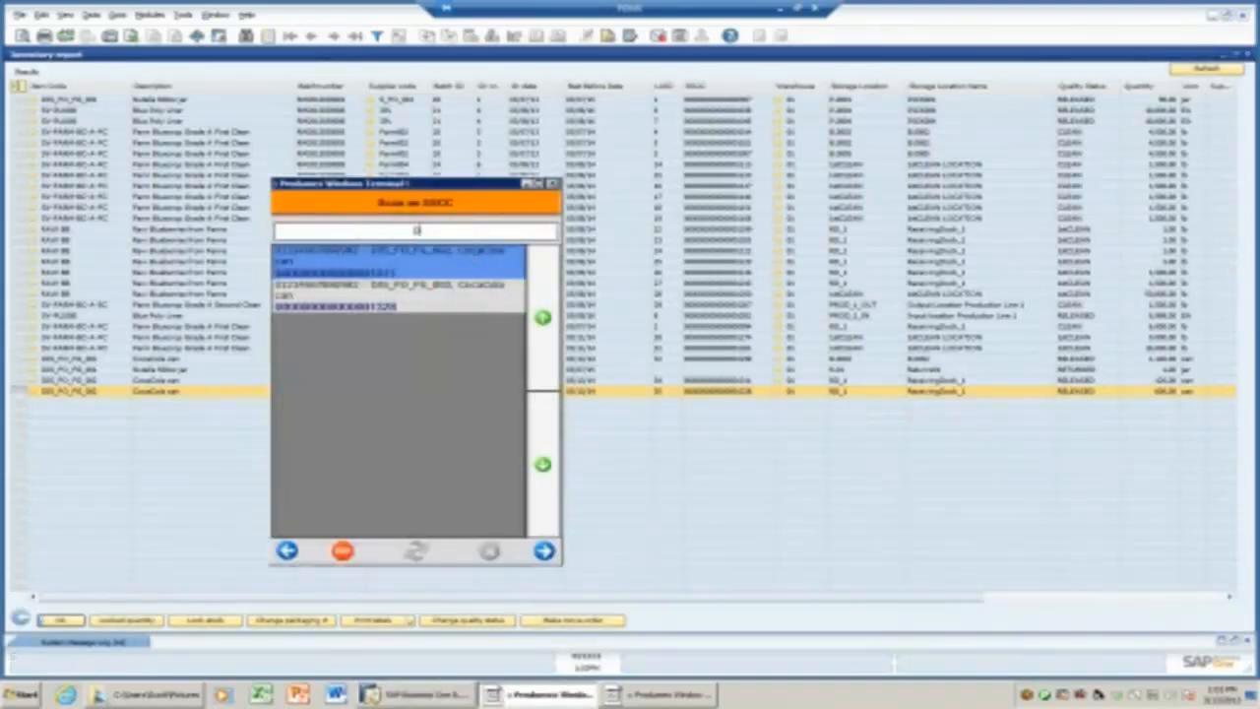
pyautogui.rightClick(455, 235)
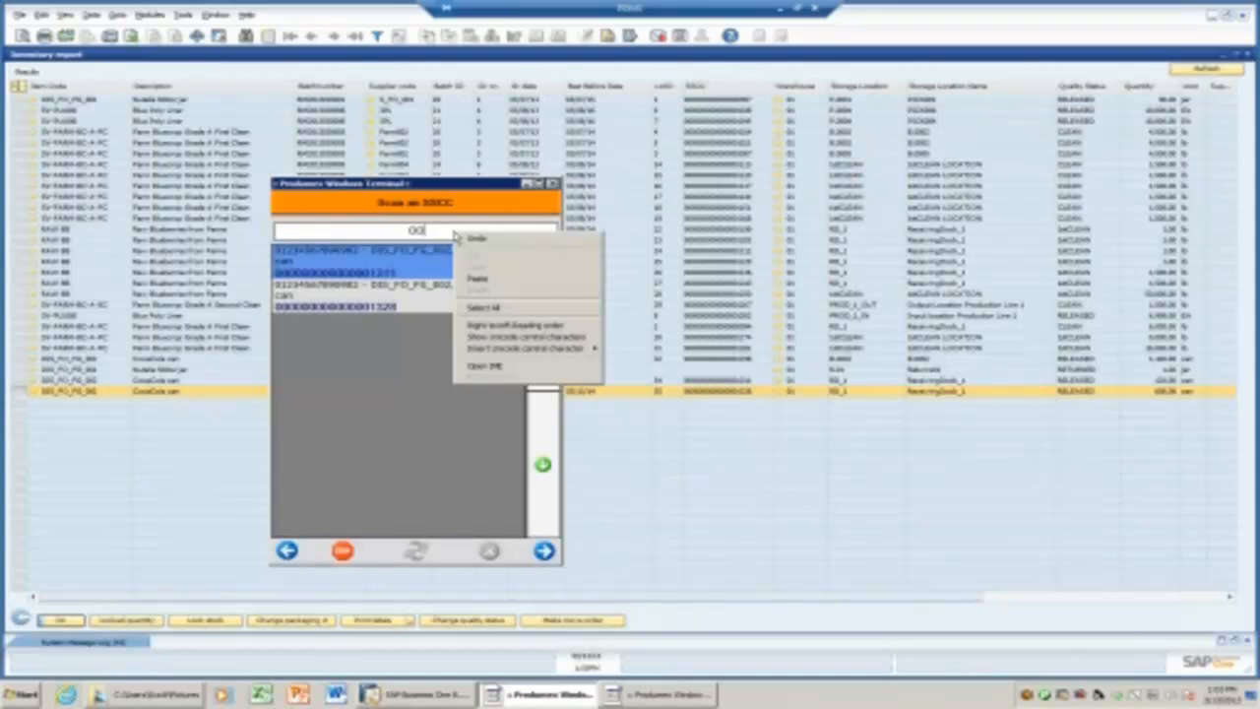
pyautogui.click(477, 280)
pyautogui.click(545, 551)
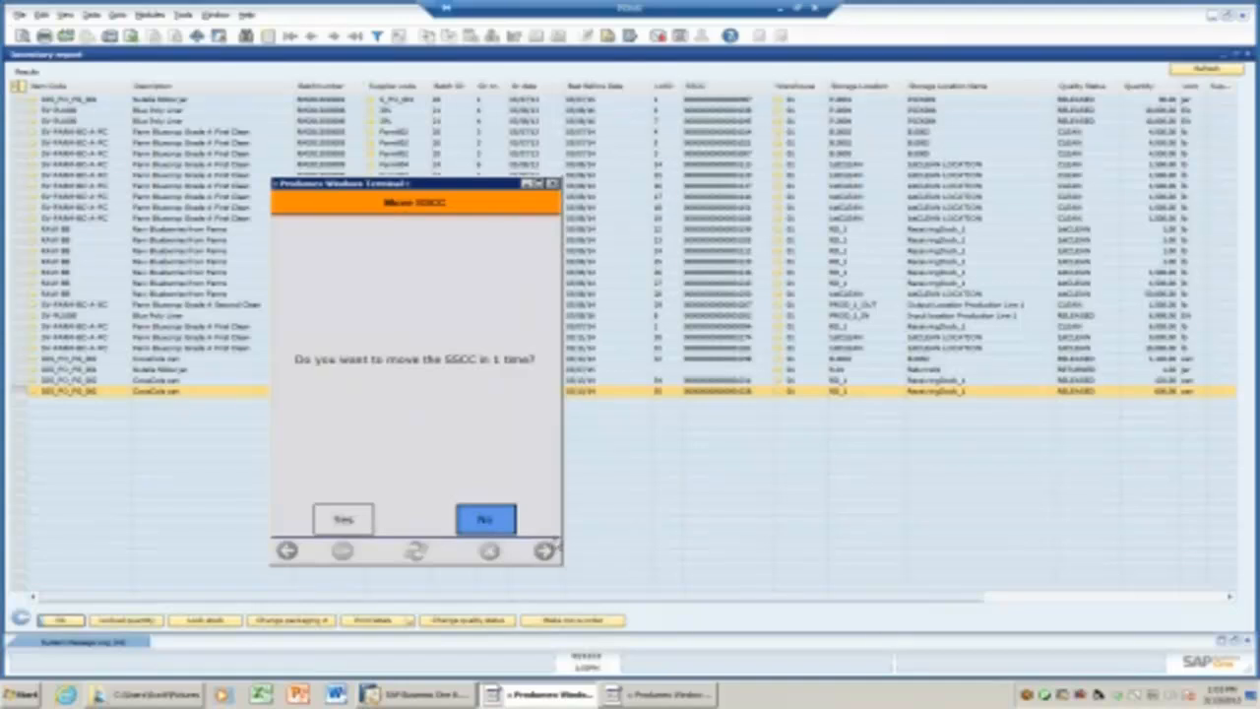
pyautogui.click(344, 520)
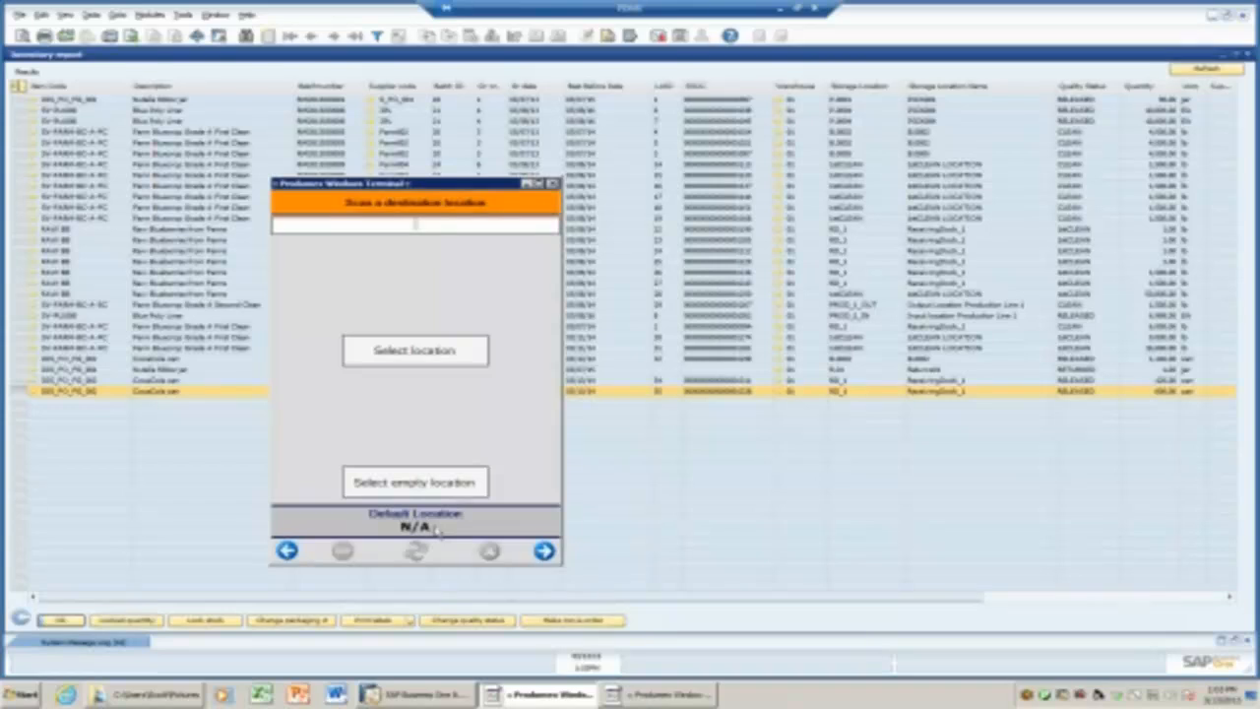
pyautogui.click(421, 365)
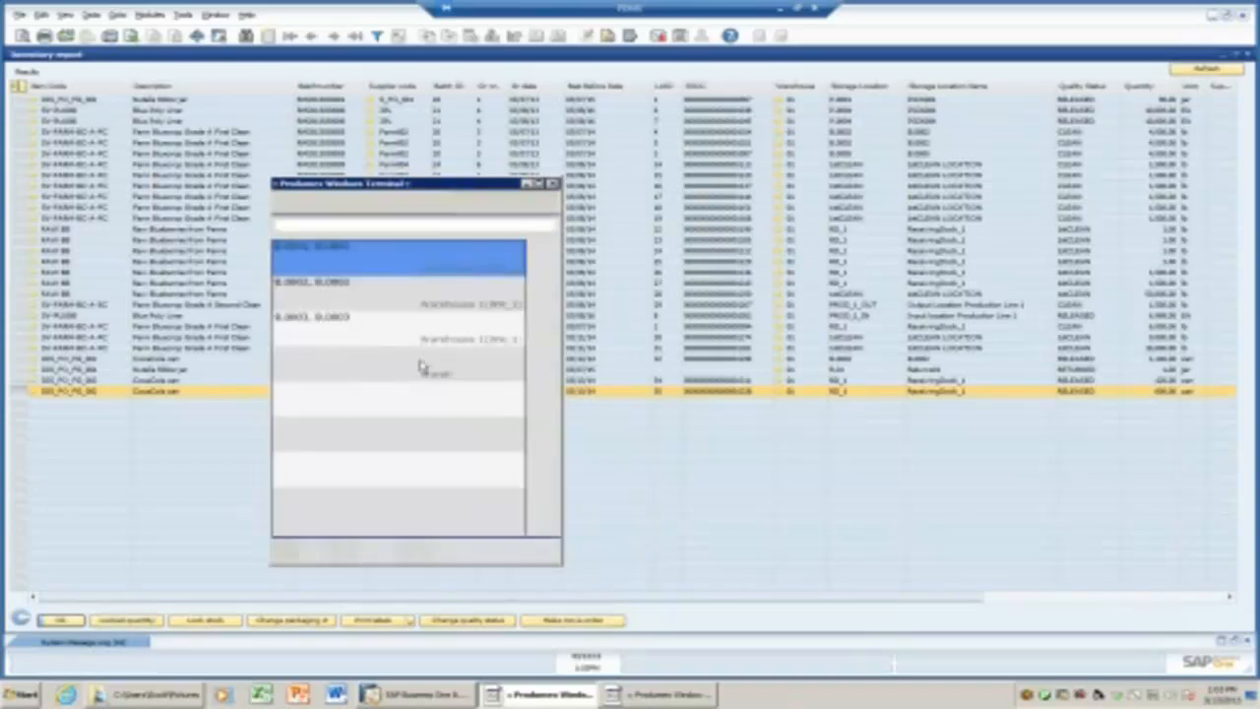
# Put away the SSCC ending 1328 into location B.0002.
pyautogui.click(339, 304)
pyautogui.click(542, 548)
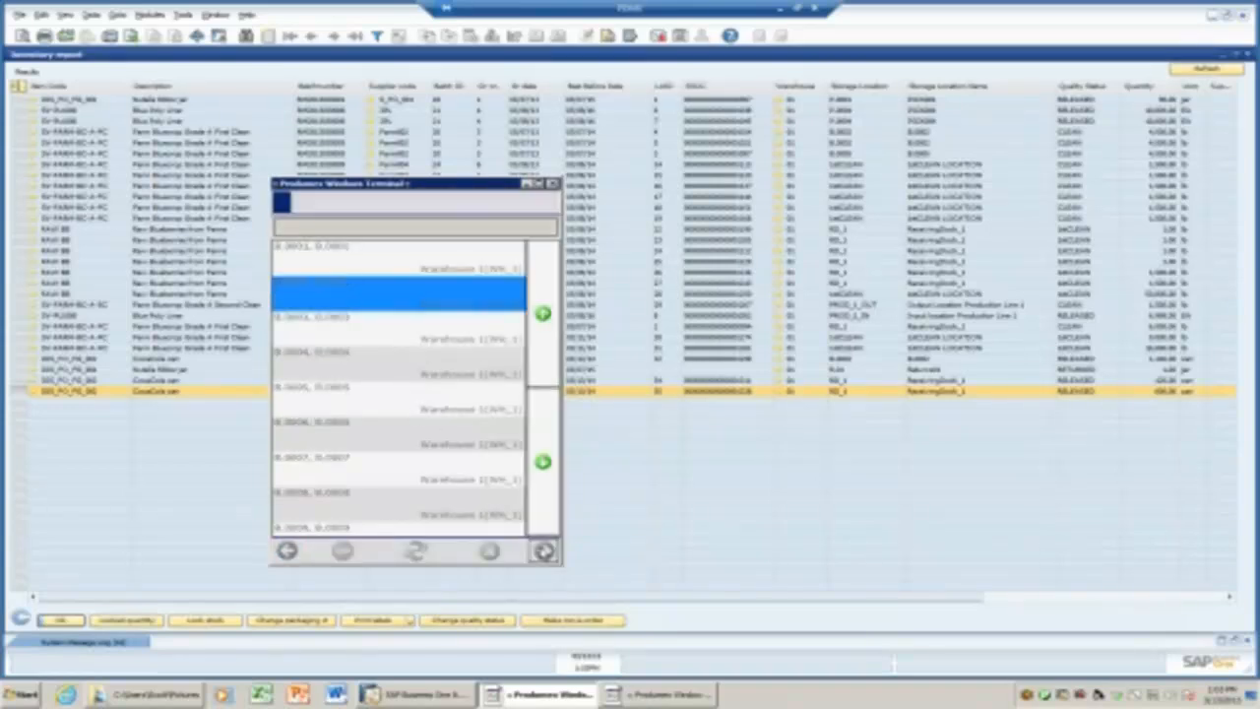
pyautogui.click(540, 361)
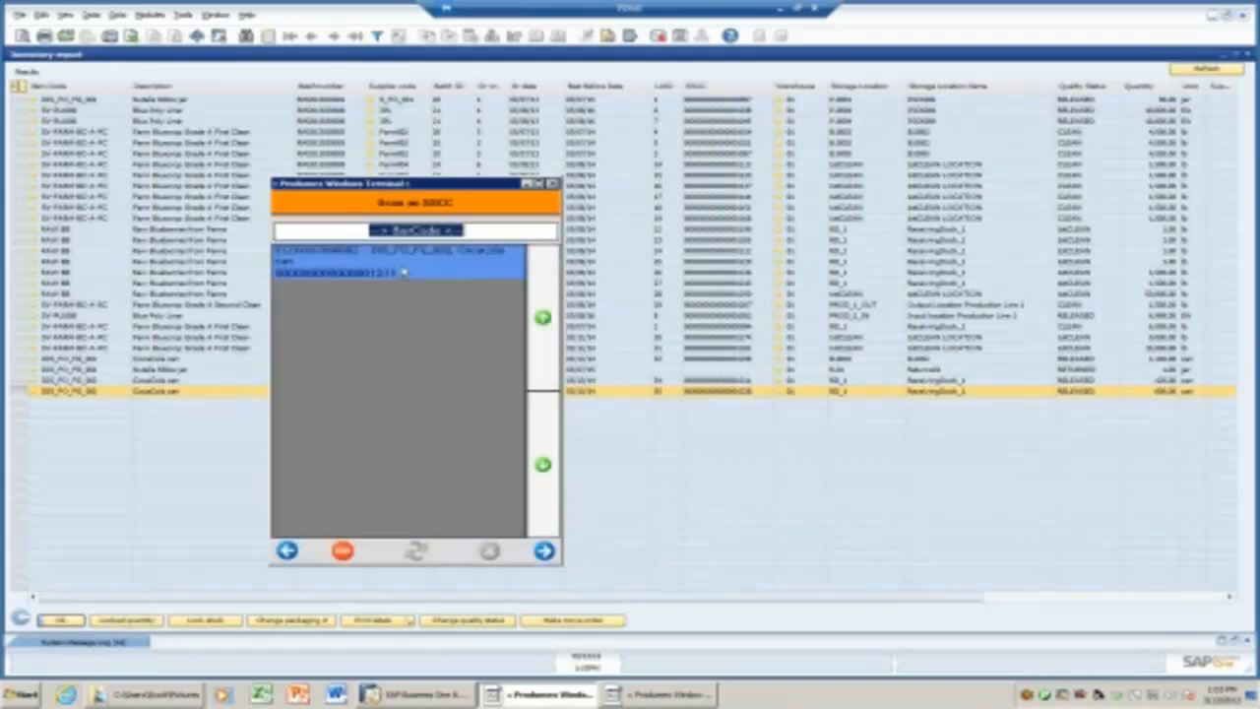
# Move the whole SSCC ending 1311 into B.0002 as well, then minimize the terminal.
pyautogui.rightClick(441, 233)
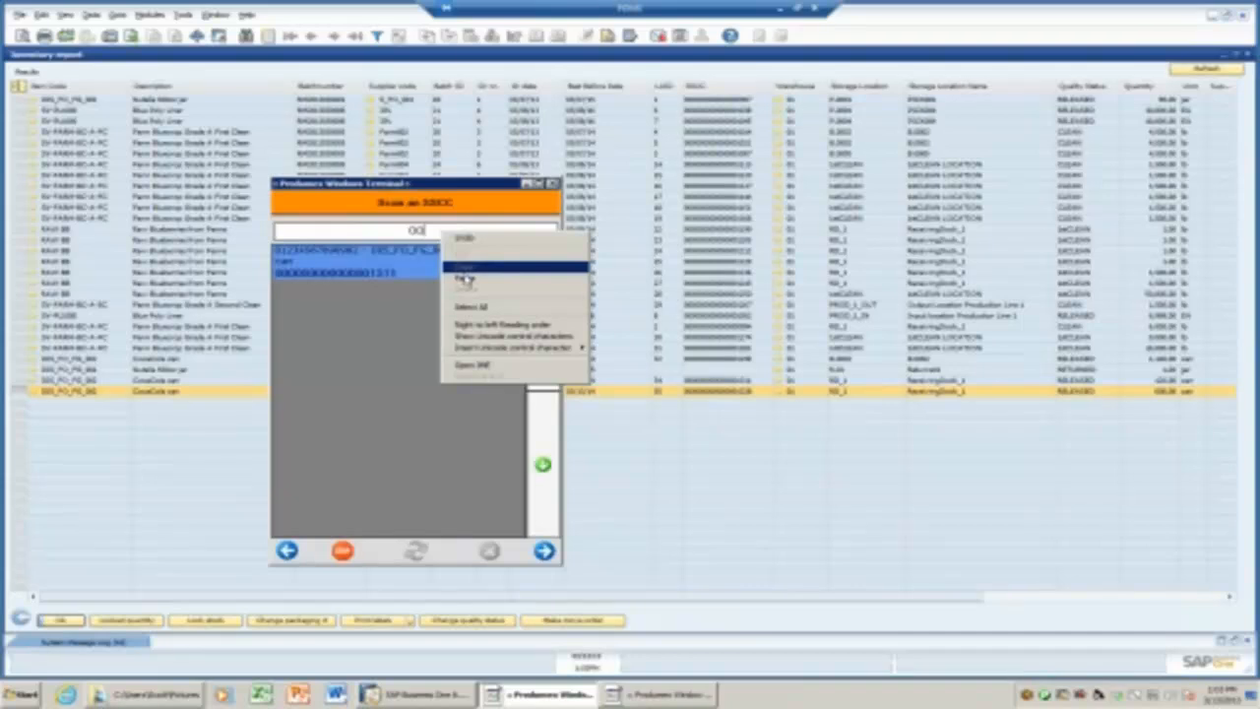
pyautogui.click(464, 280)
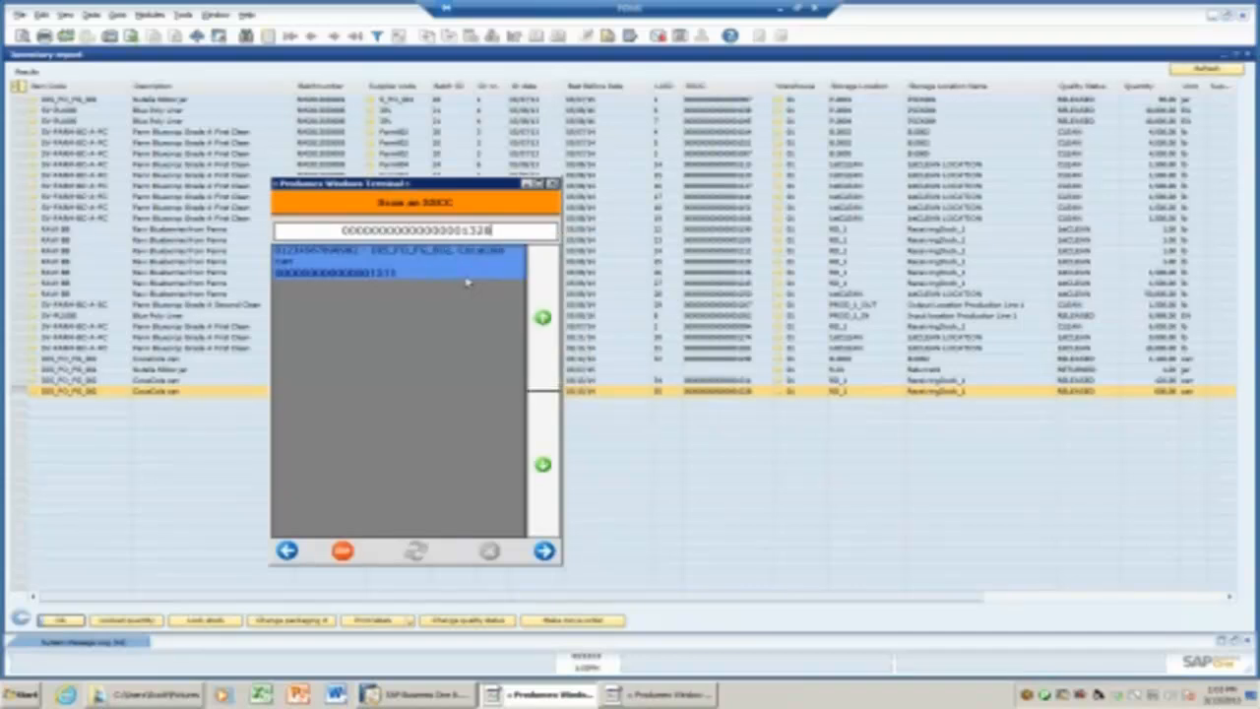
pyautogui.press('BackSpace')
pyautogui.press('BackSpace')
pyautogui.write('11')
pyautogui.click(544, 551)
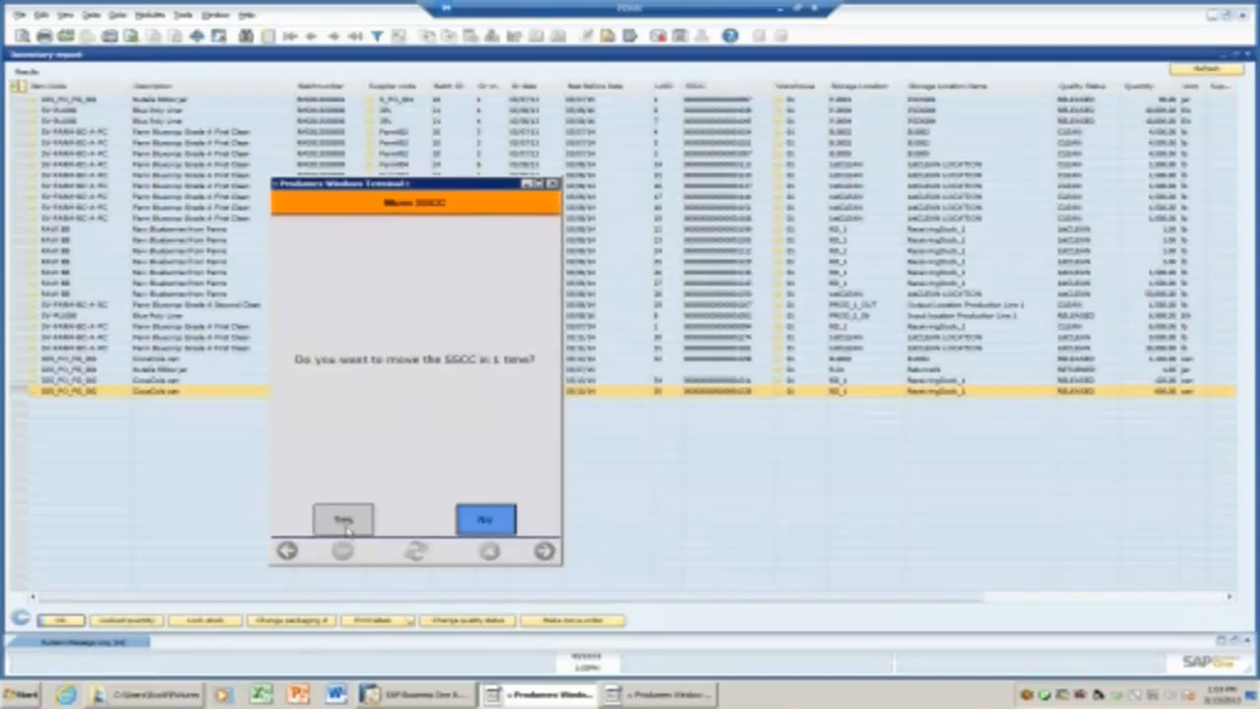
pyautogui.click(344, 522)
pyautogui.click(410, 369)
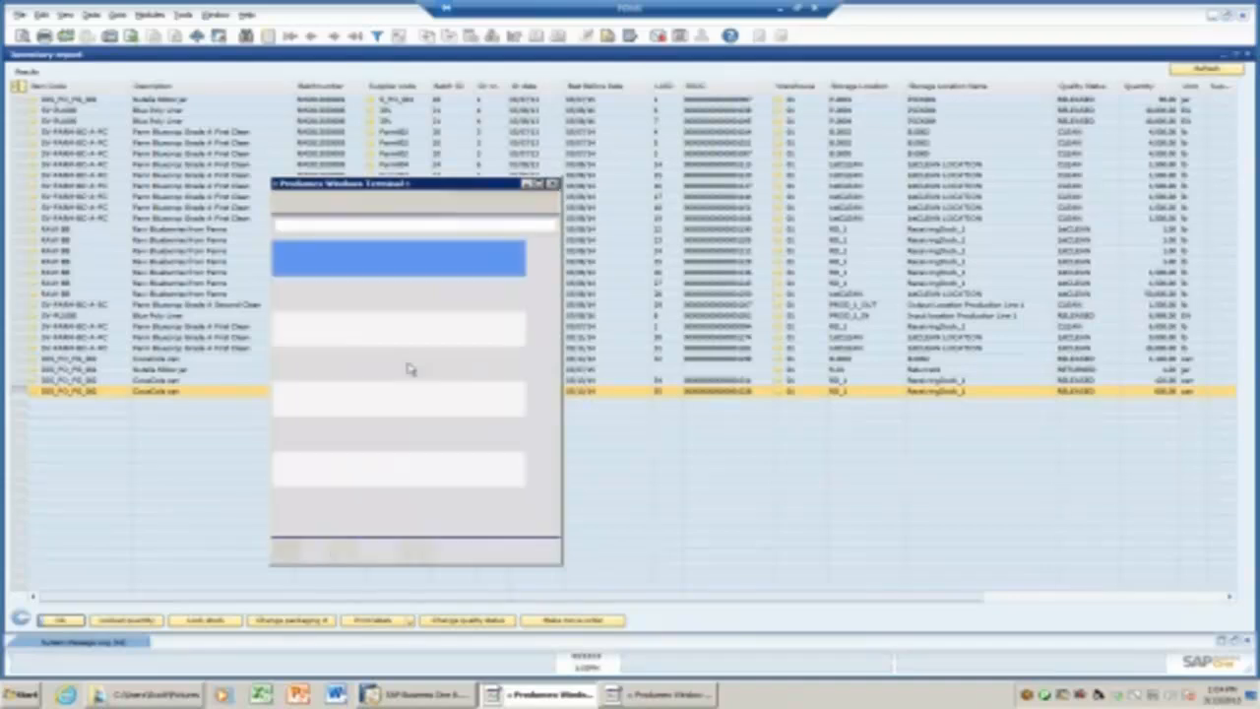
pyautogui.click(344, 335)
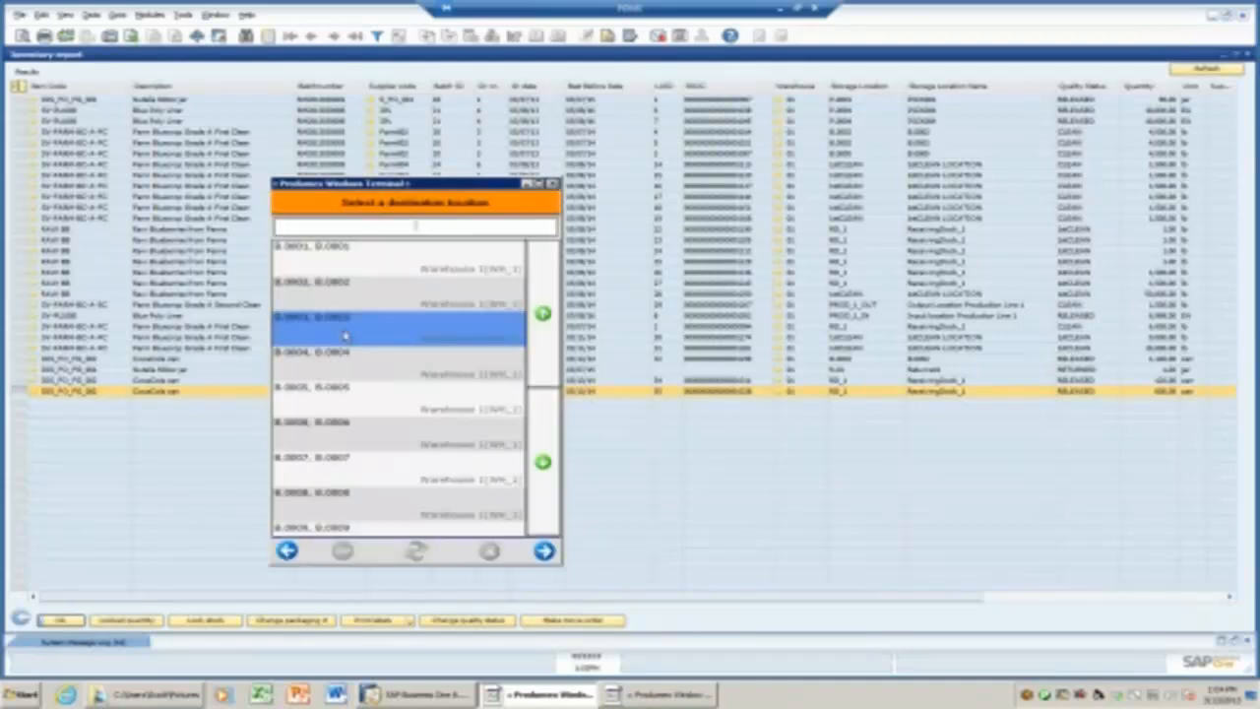
pyautogui.click(349, 308)
pyautogui.click(543, 552)
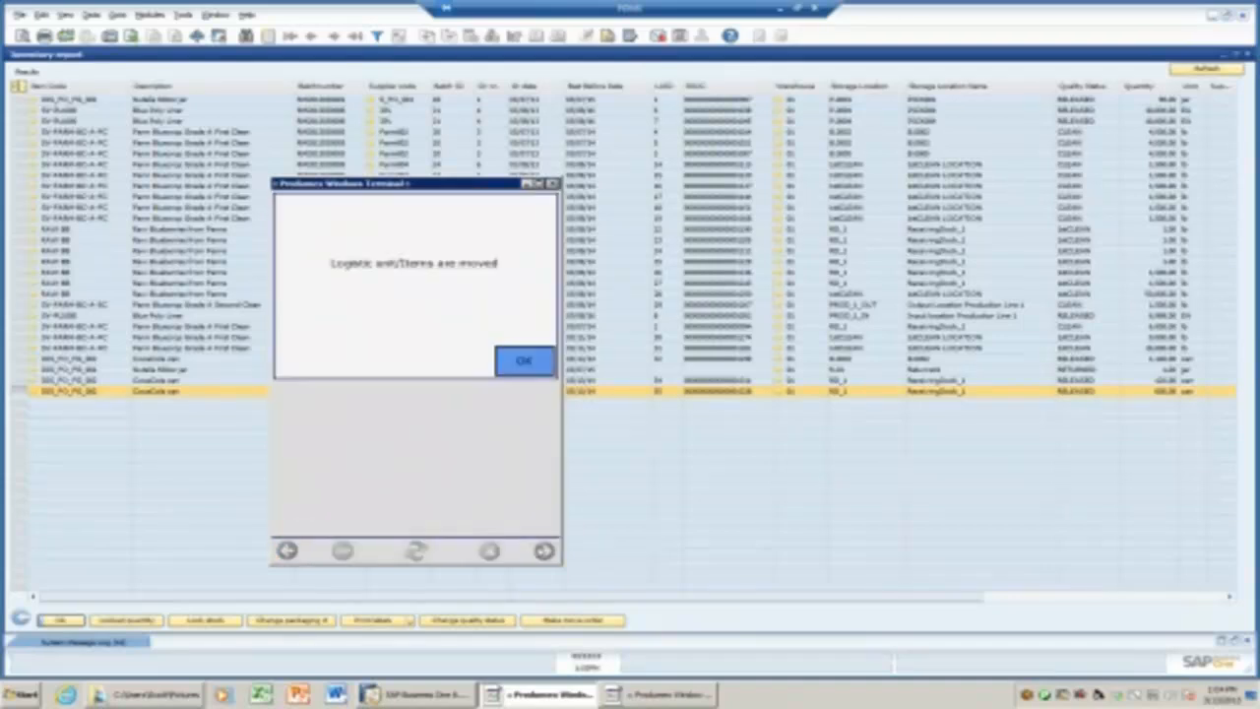
pyautogui.click(505, 367)
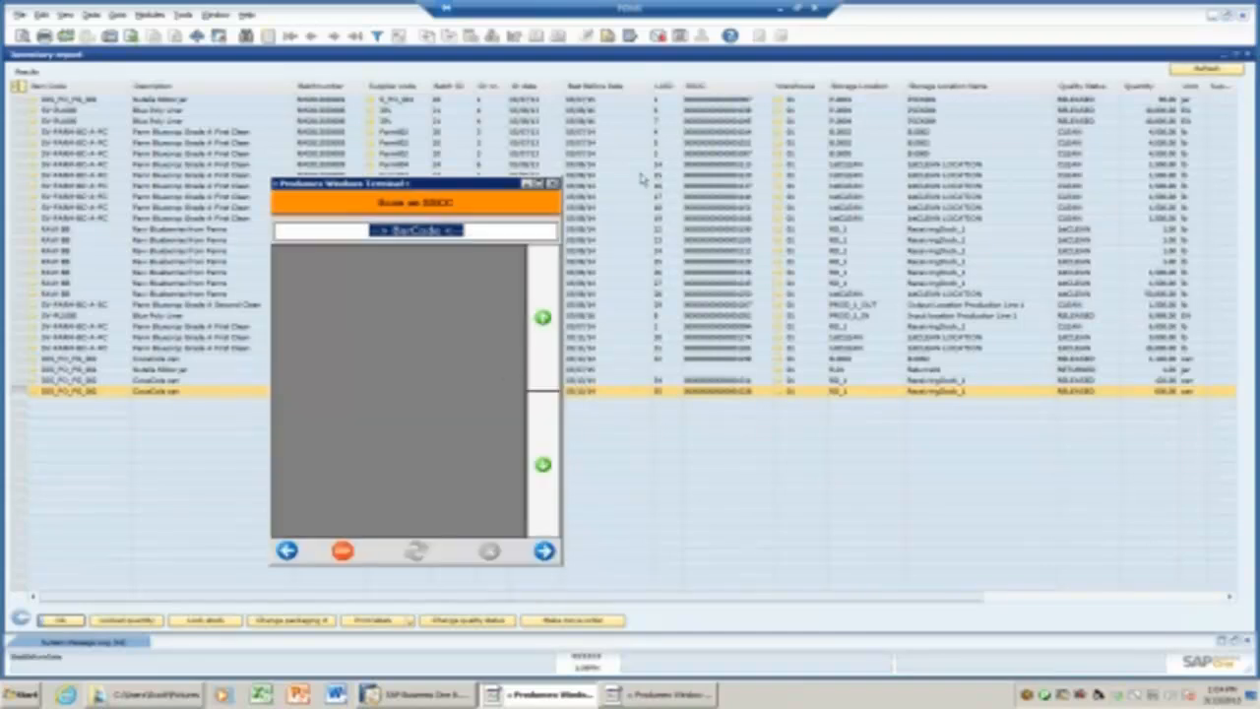
pyautogui.click(528, 184)
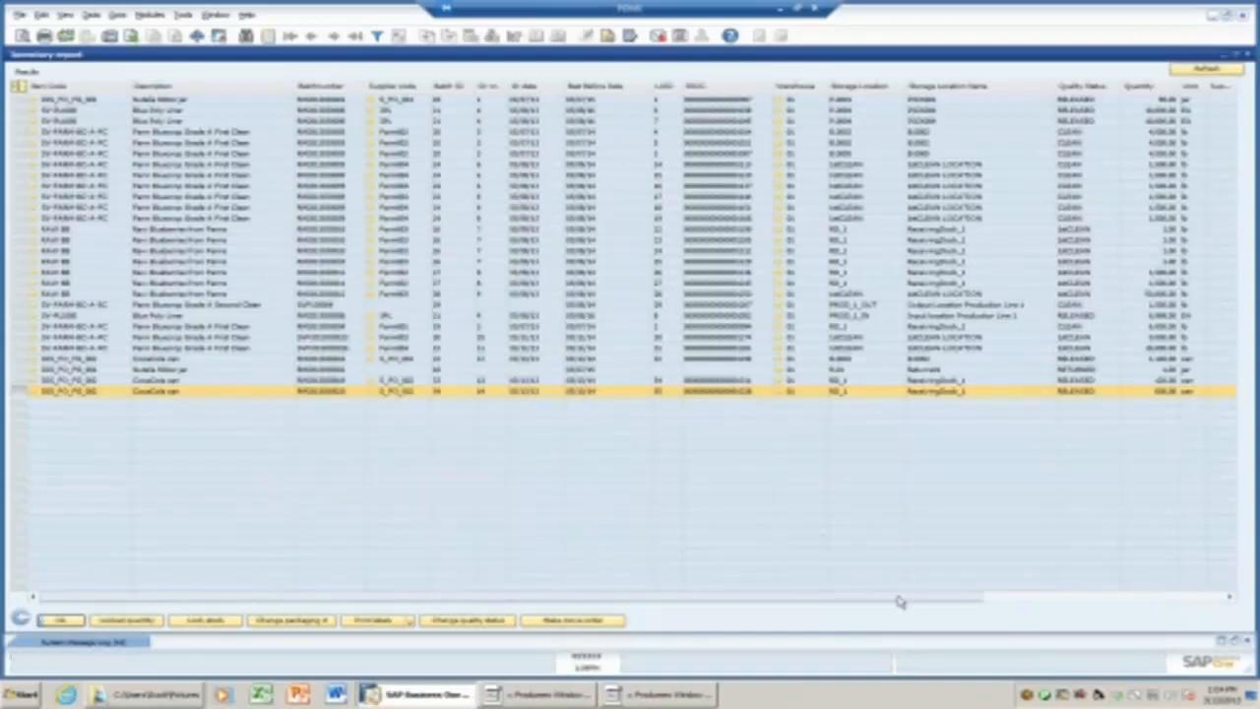
# Refresh the inventory report, copy the last CocaCola can row's item code, and close the results.
pyautogui.moveTo(898, 602); pyautogui.dragTo(980, 597)
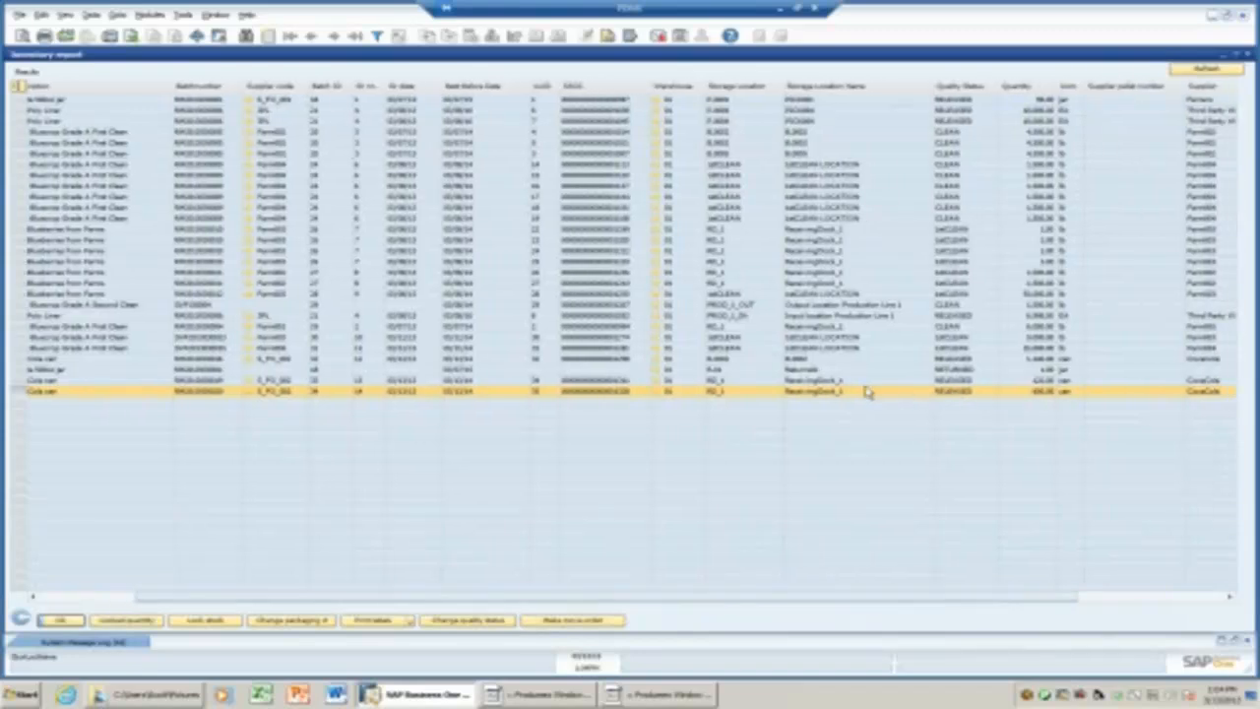
pyautogui.click(1187, 73)
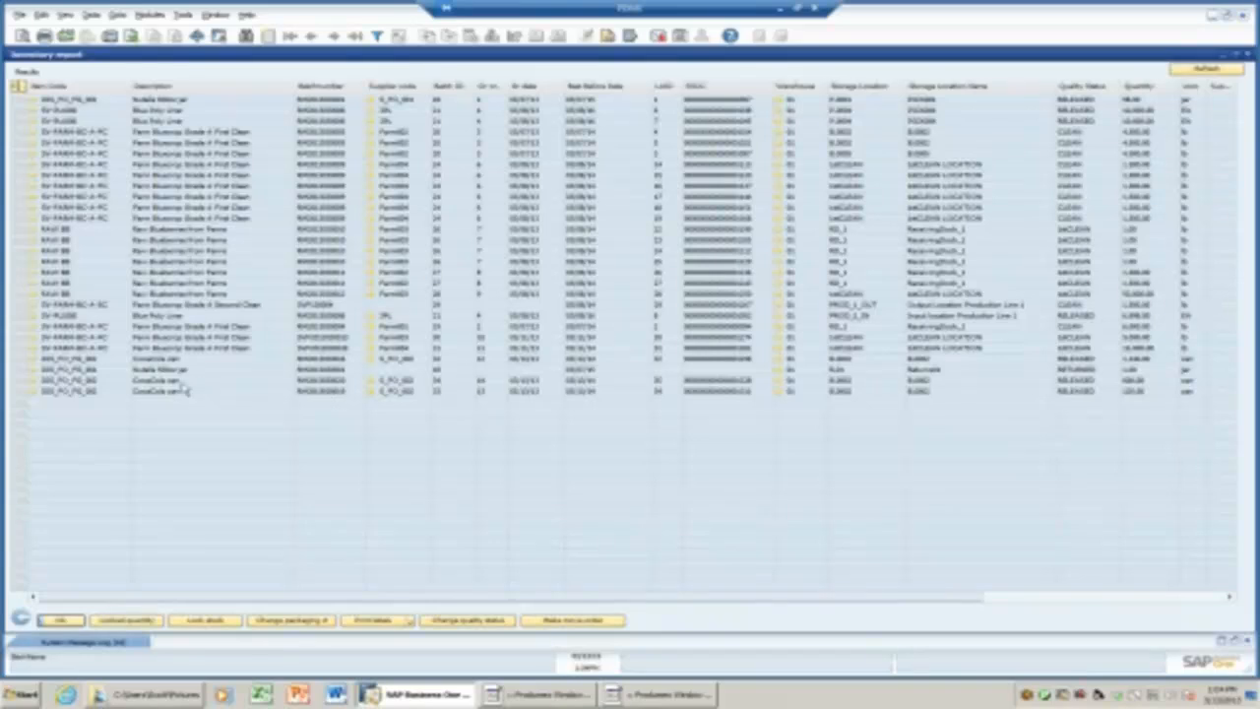
pyautogui.rightClick(63, 390)
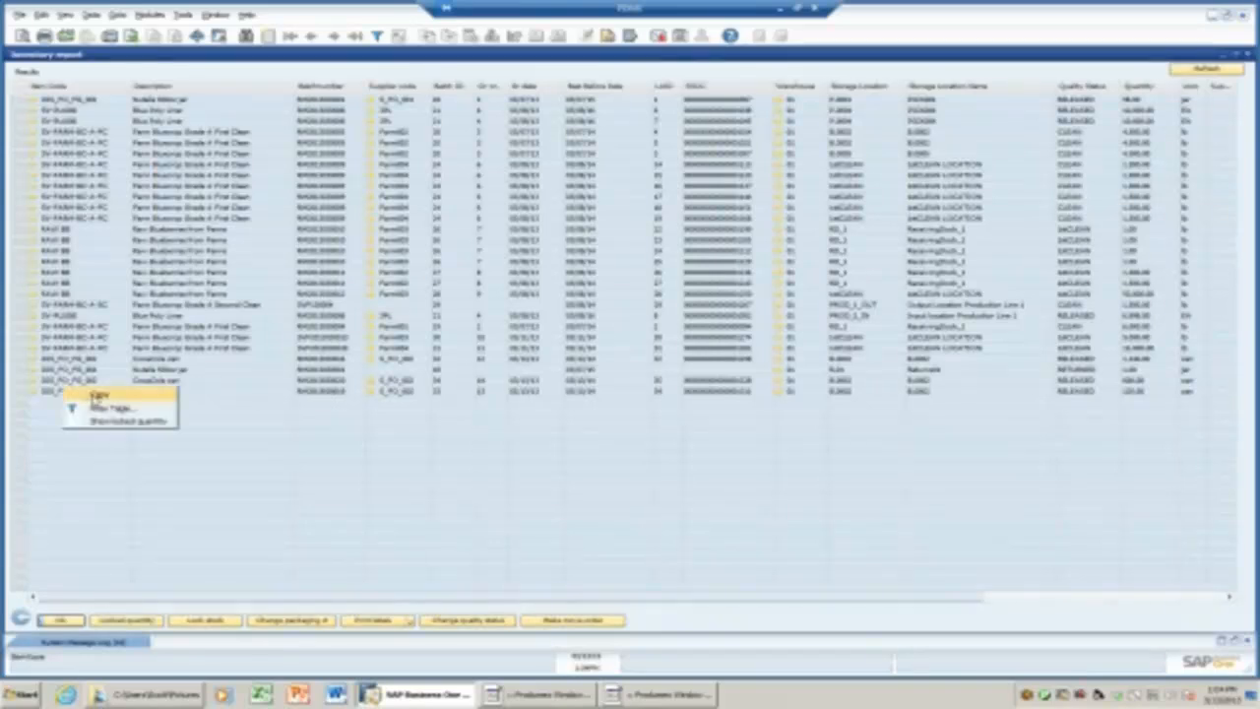
pyautogui.click(91, 395)
pyautogui.click(1227, 56)
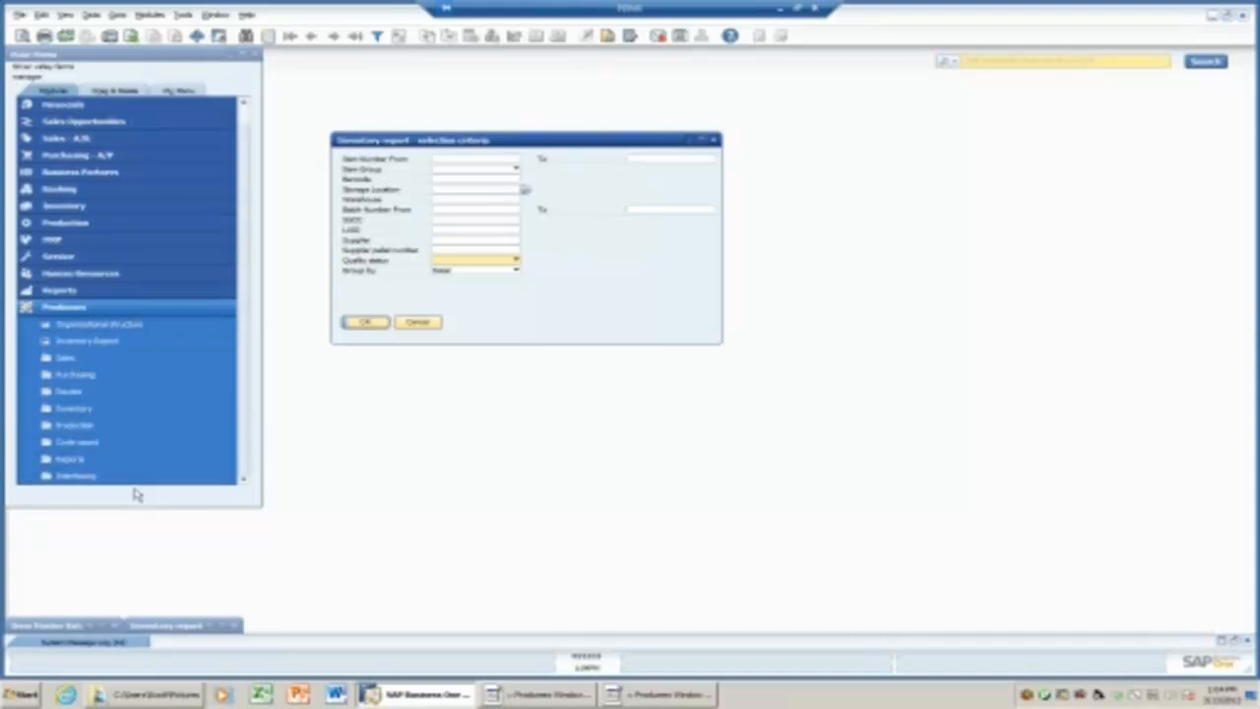
# Open the Produmex Traceability report, paste the CocaCola can item code as criterion, and run it.
pyautogui.click(97, 460)
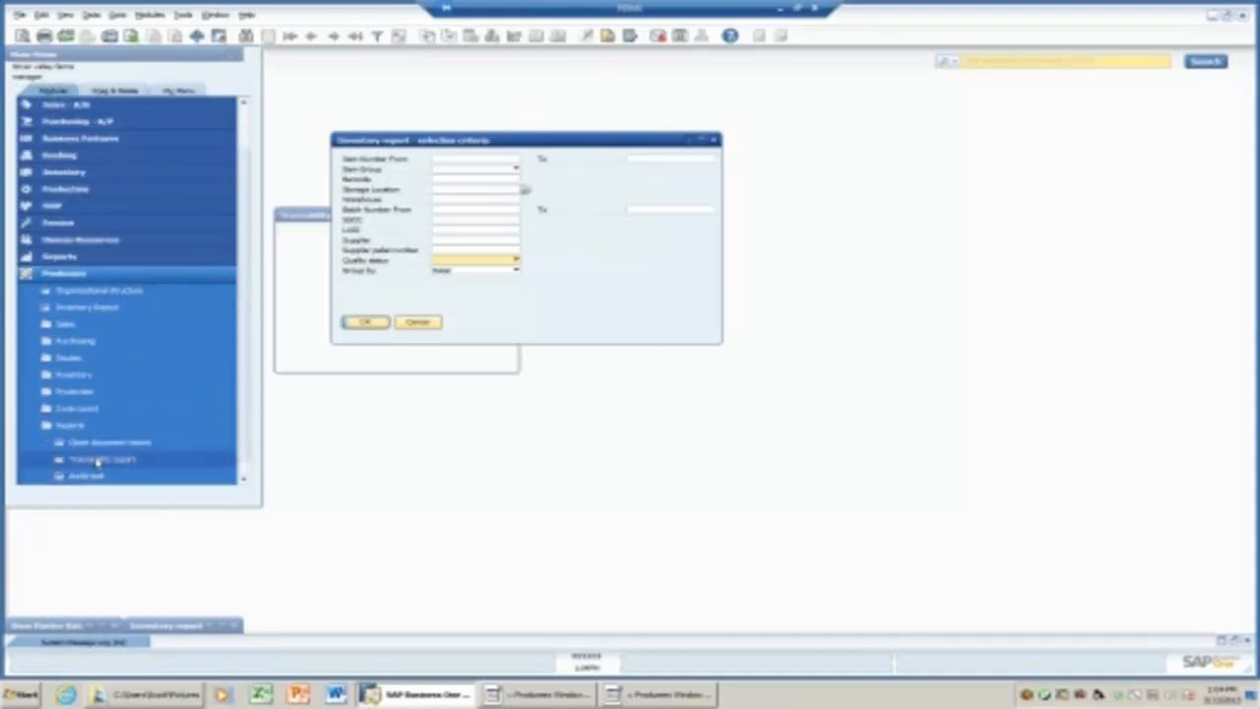
pyautogui.click(717, 142)
pyautogui.click(717, 142)
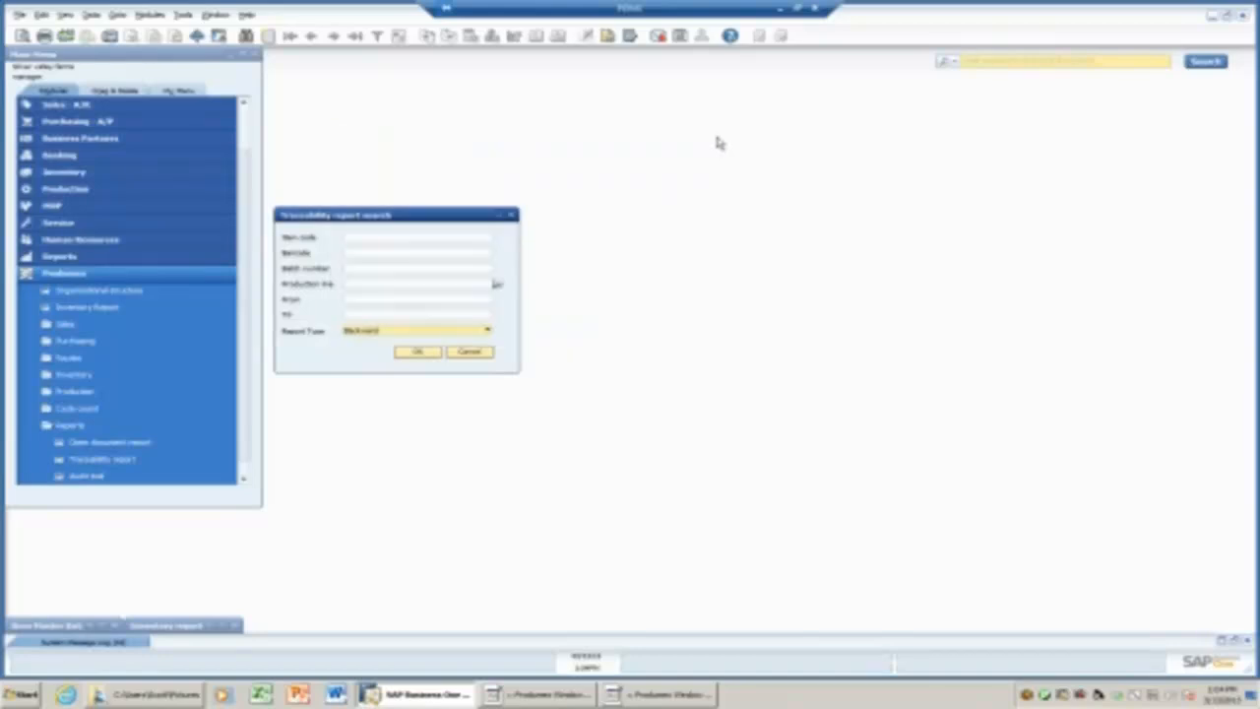
pyautogui.click(376, 236)
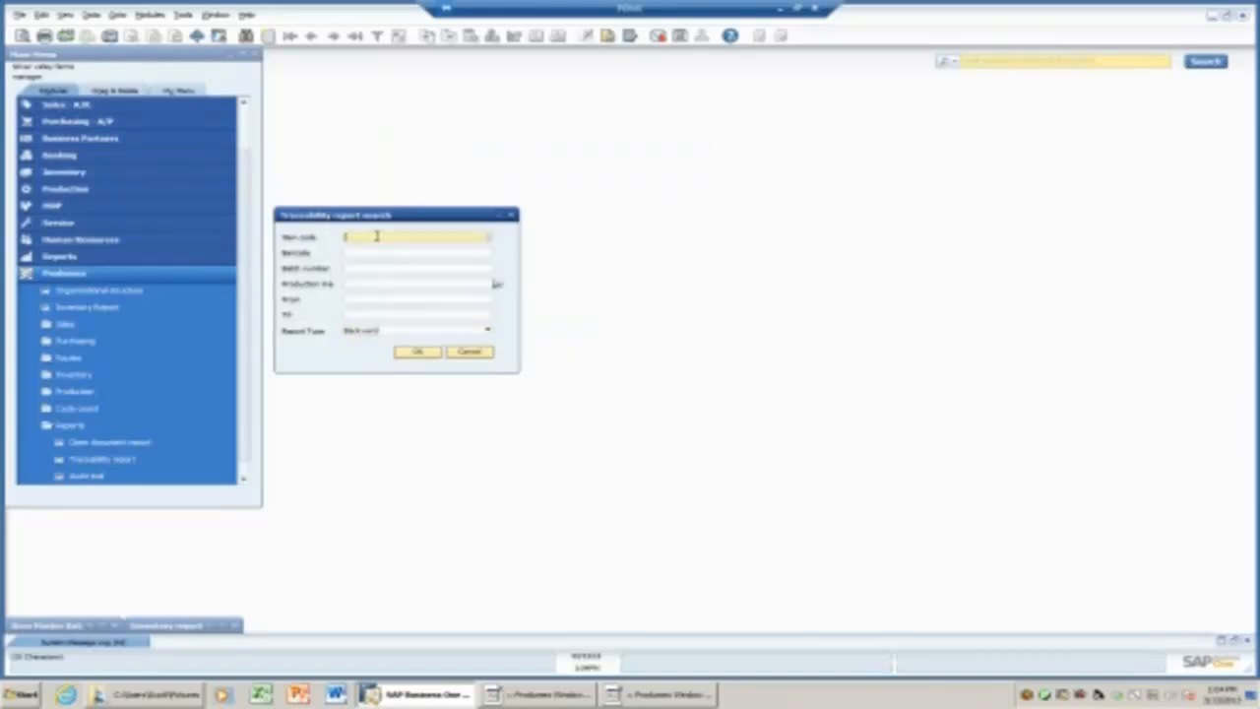
pyautogui.click(369, 252)
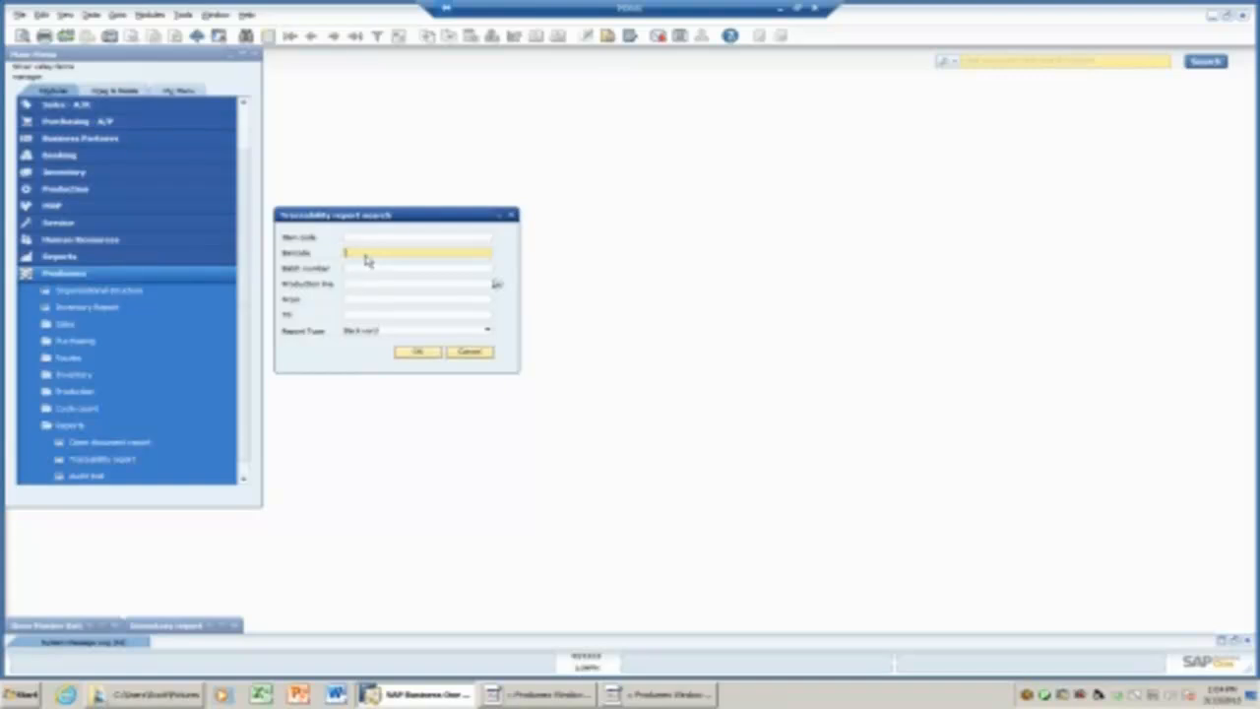
pyautogui.click(349, 284)
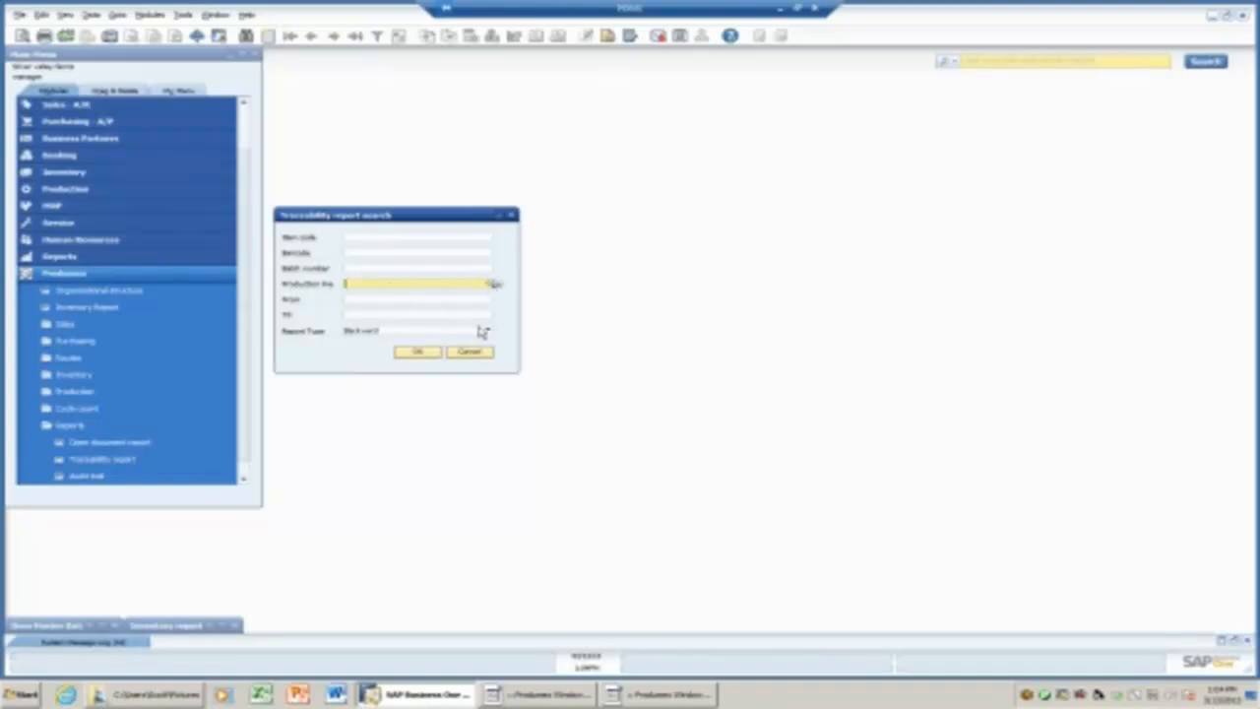
pyautogui.click(395, 237)
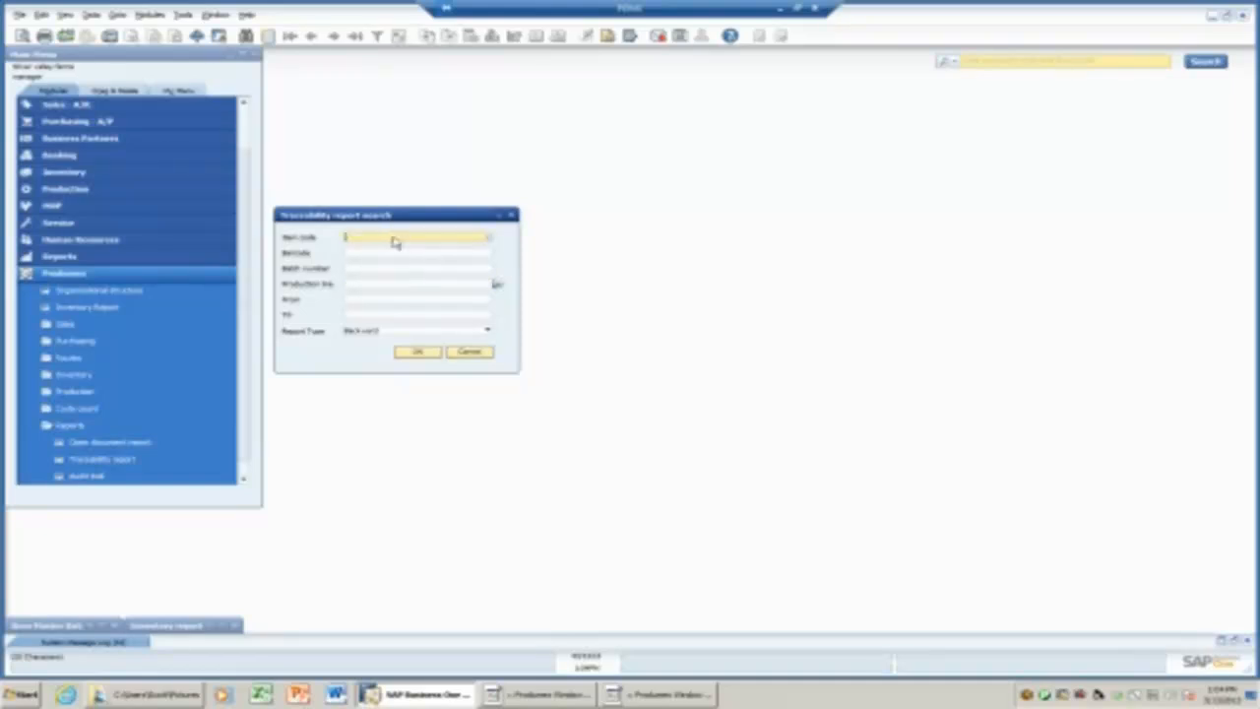
pyautogui.rightClick(394, 240)
pyautogui.click(417, 254)
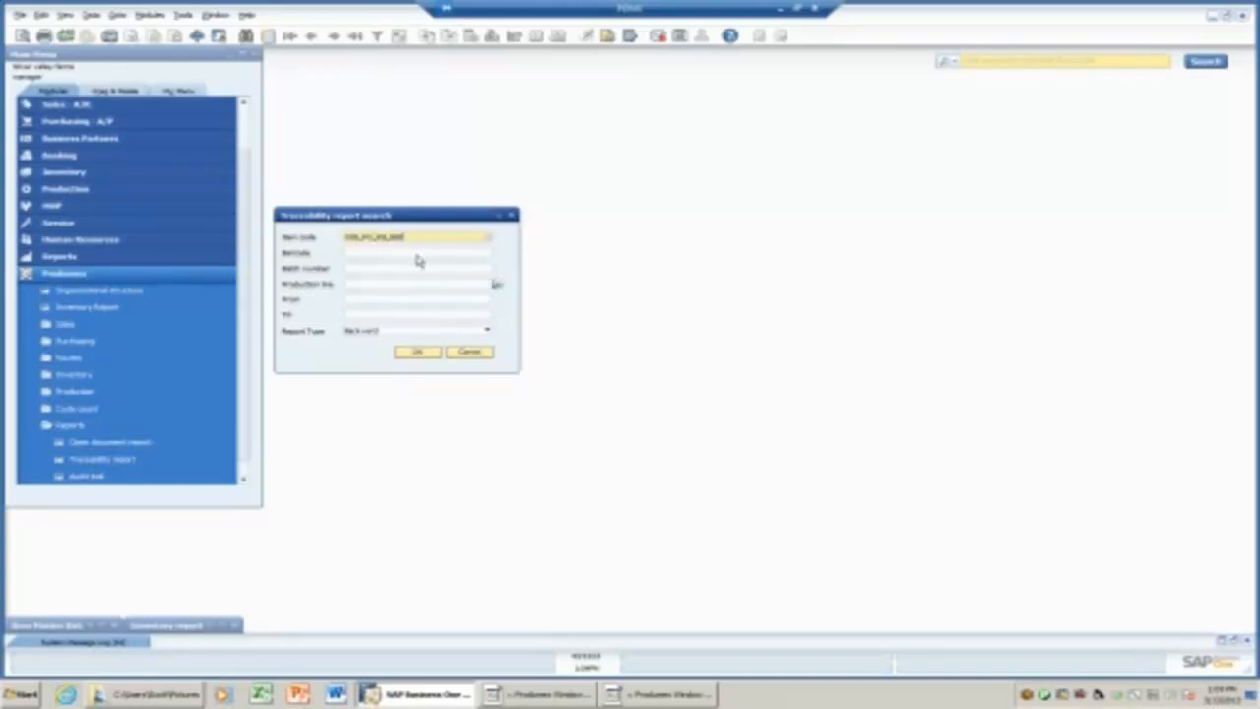
pyautogui.click(423, 352)
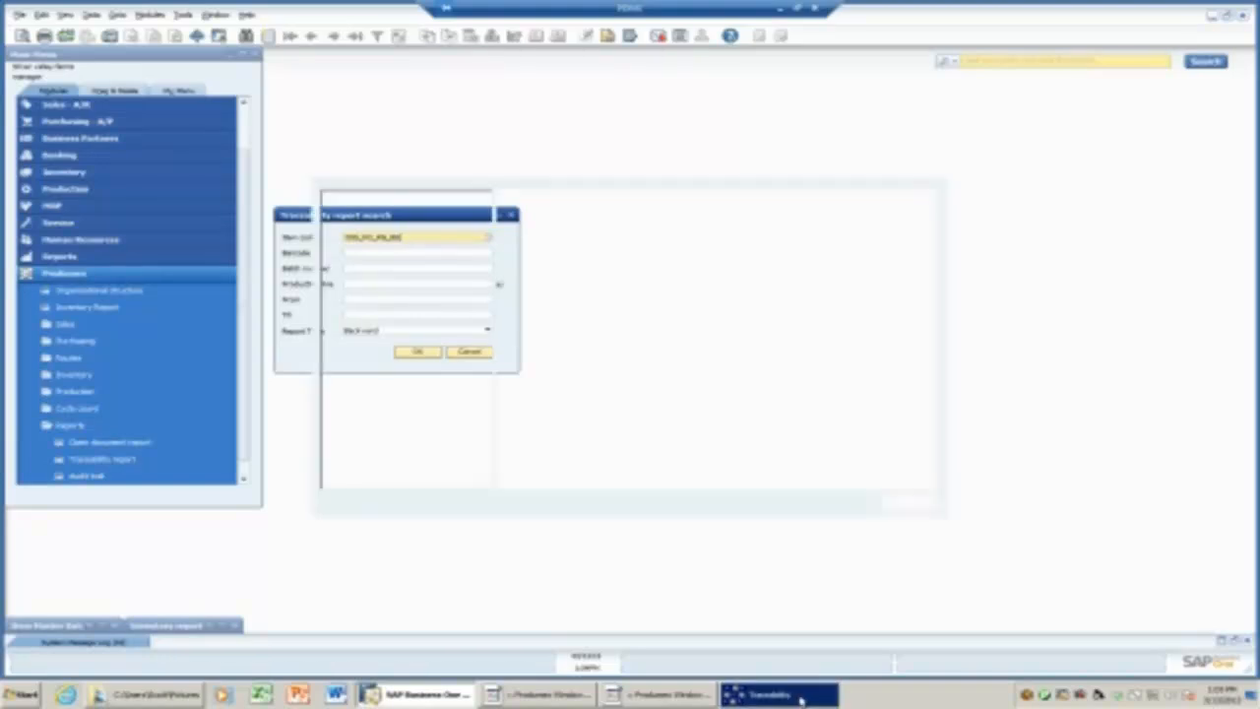
# Expand the item's batch tree full-screen and view each of the three batches' goods receipts.
pyautogui.click(344, 208)
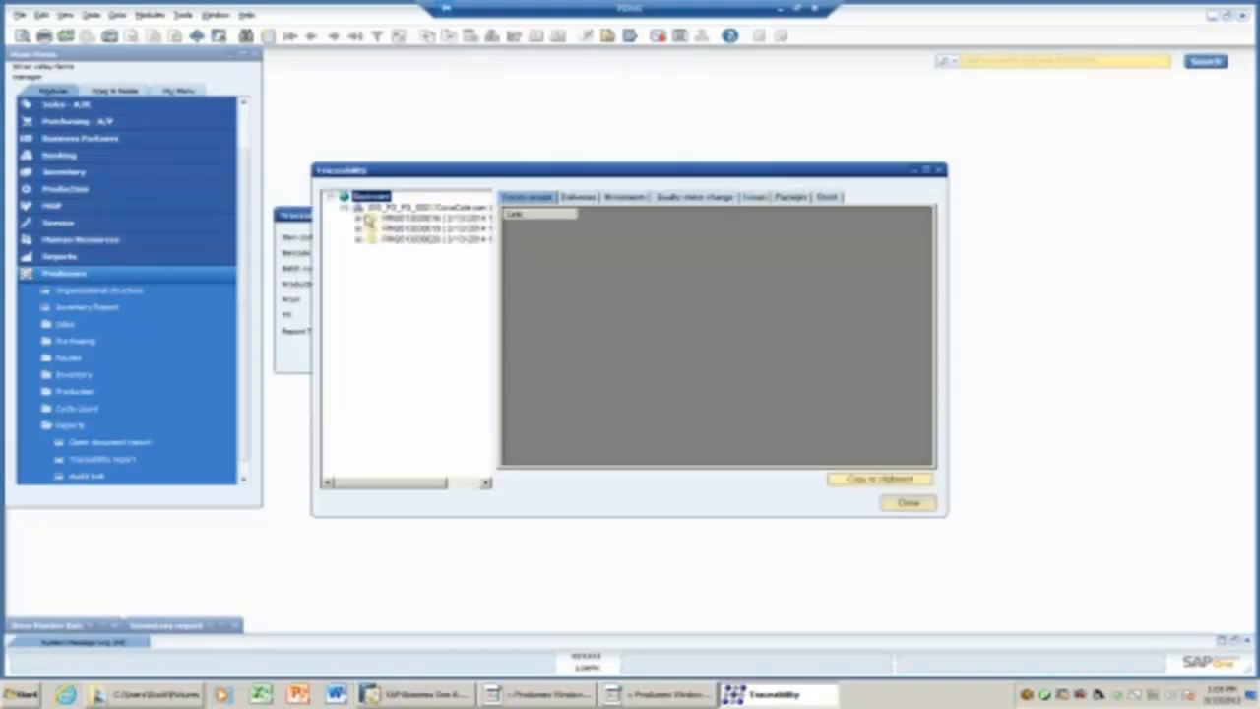
pyautogui.click(927, 171)
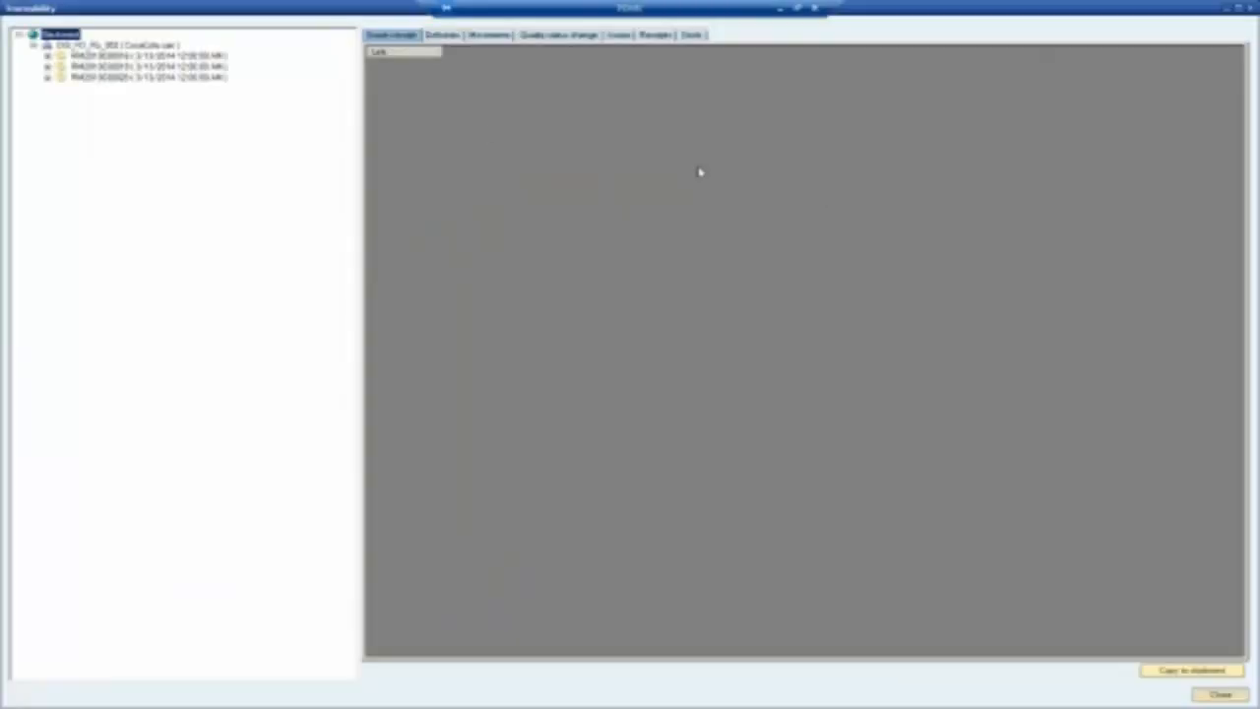
pyautogui.click(130, 57)
pyautogui.click(113, 66)
pyautogui.click(114, 76)
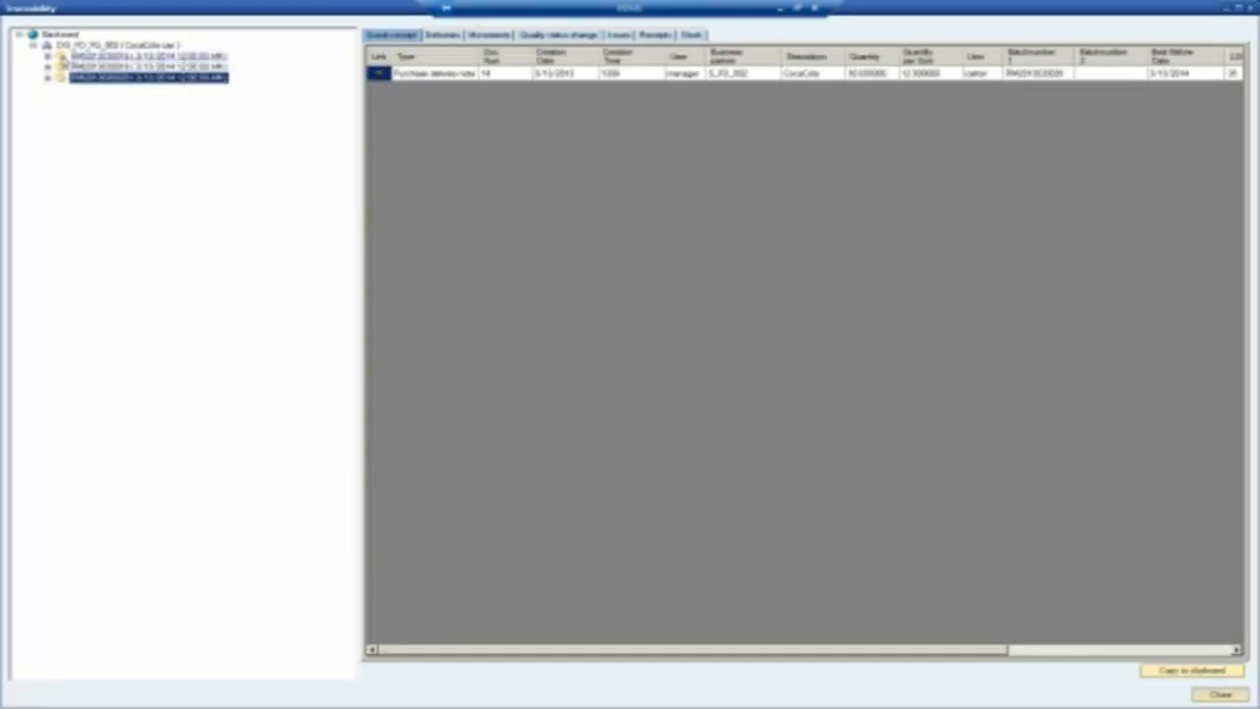
pyautogui.click(94, 57)
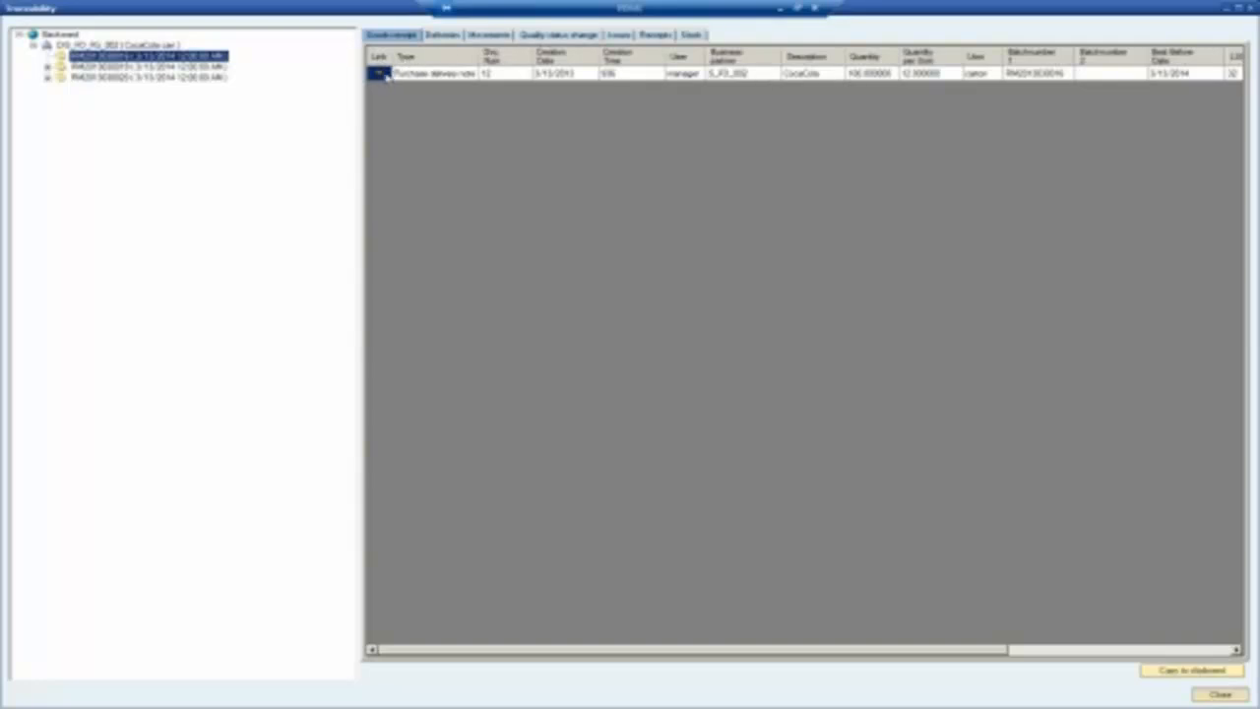
# Review the batch's deliveries, movements, quality changes, issues, receipts and stock, then close the report and search.
pyautogui.click(442, 35)
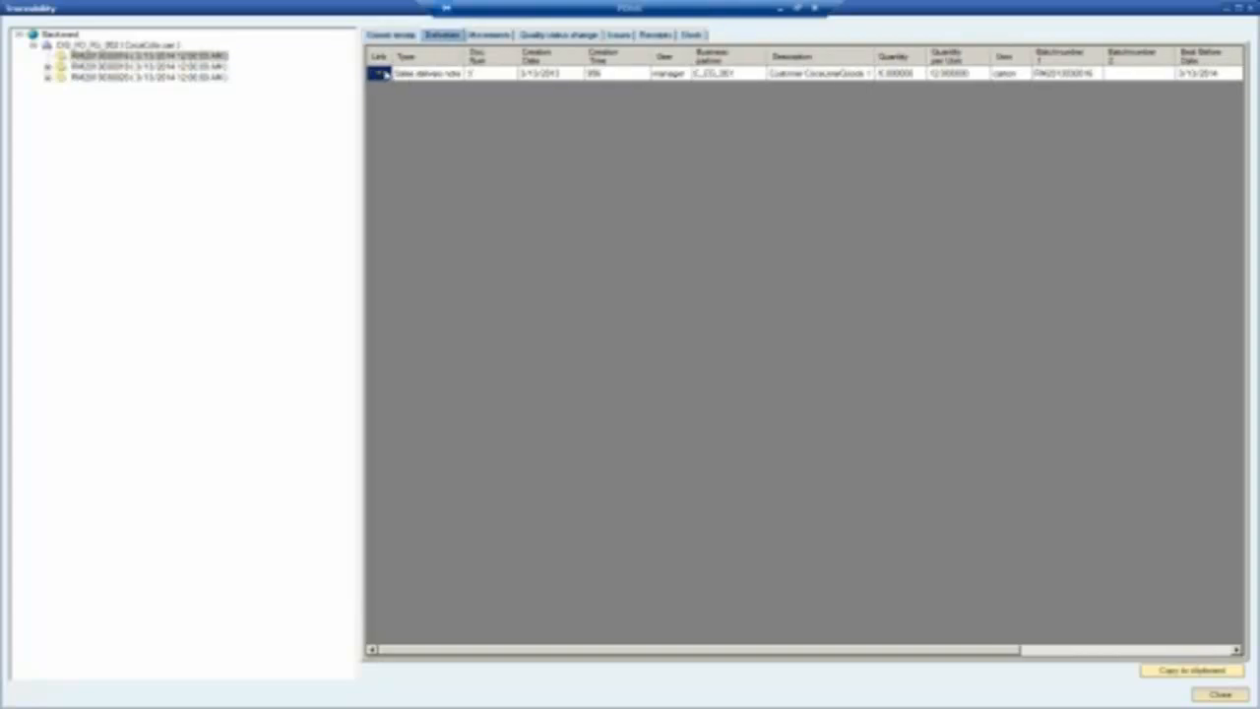
pyautogui.click(501, 37)
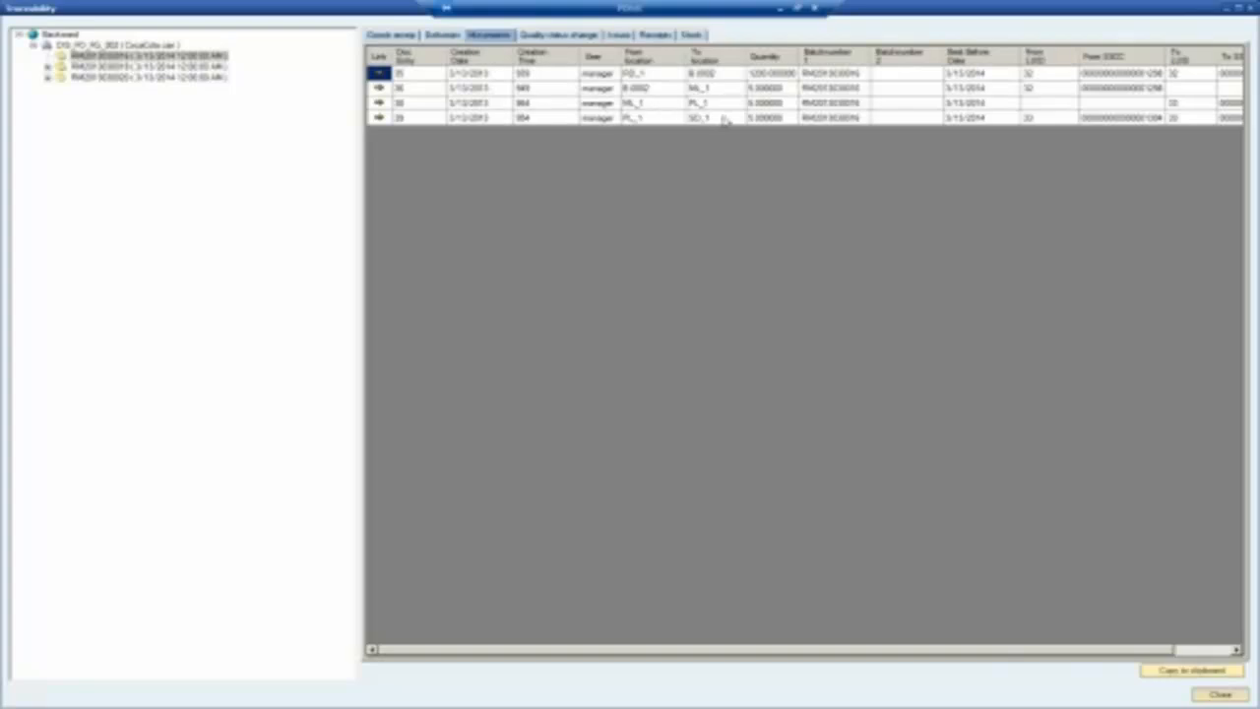
pyautogui.click(565, 35)
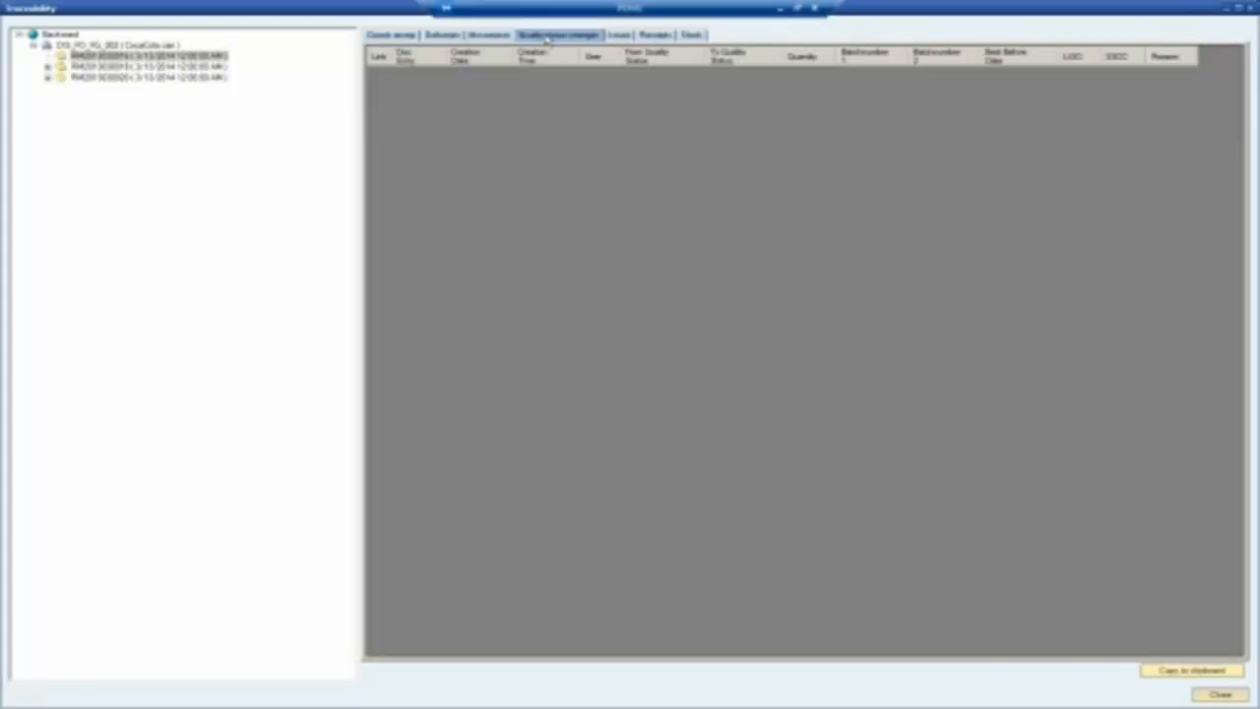
pyautogui.click(618, 35)
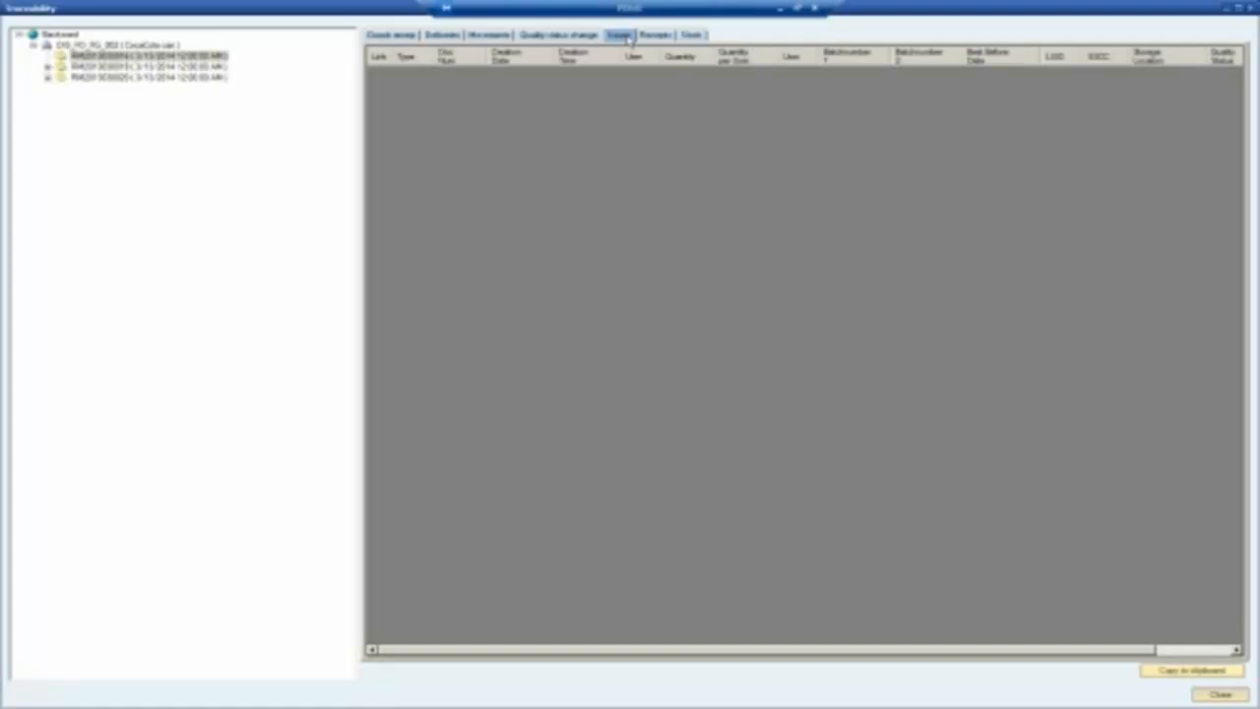
pyautogui.click(653, 36)
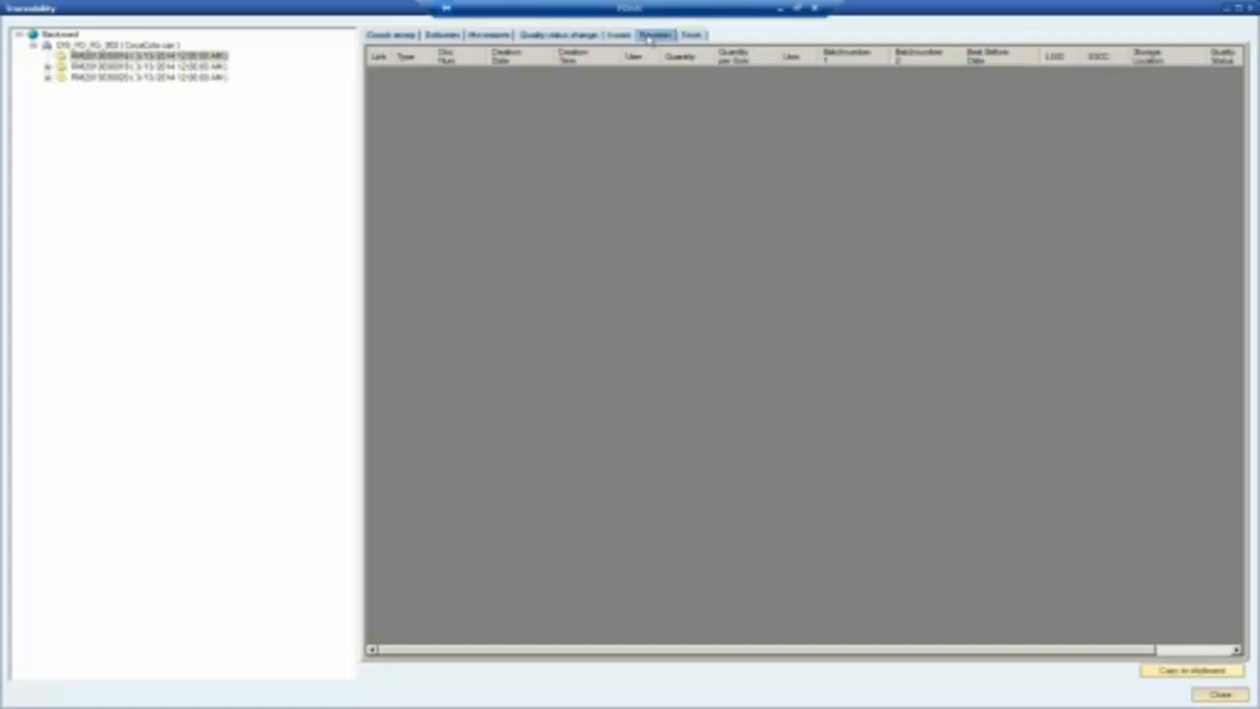
pyautogui.click(689, 36)
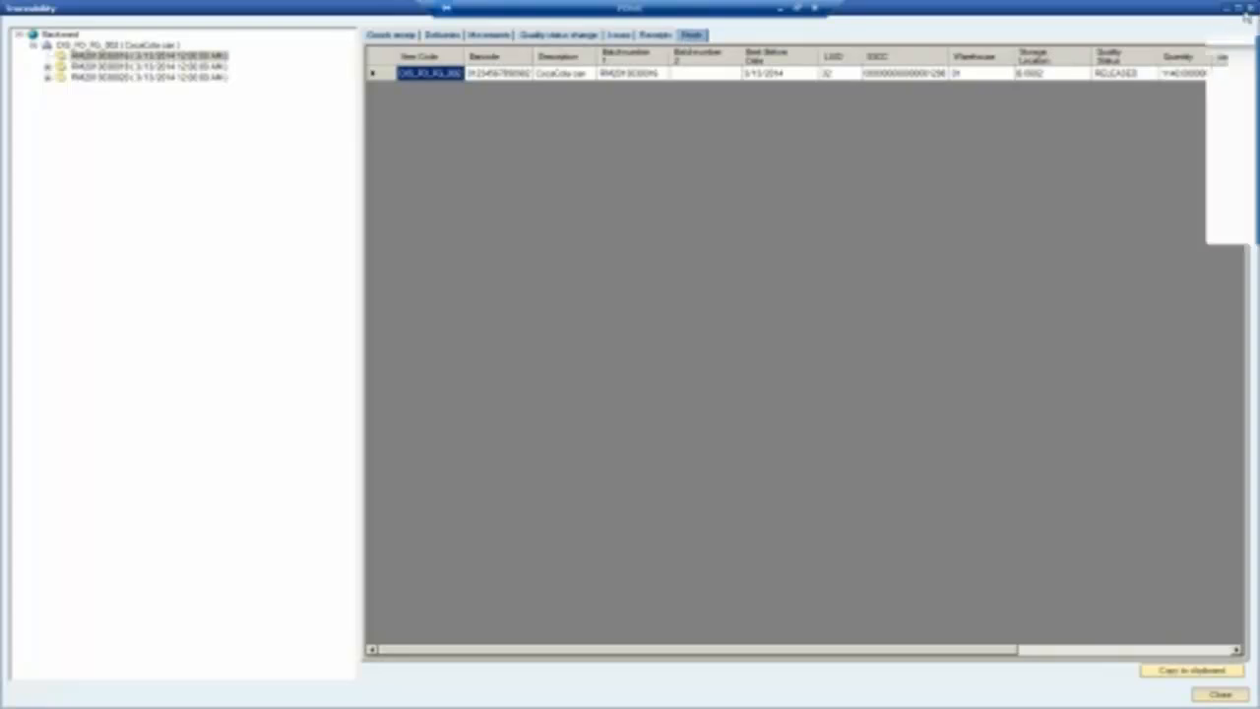
pyautogui.click(1250, 8)
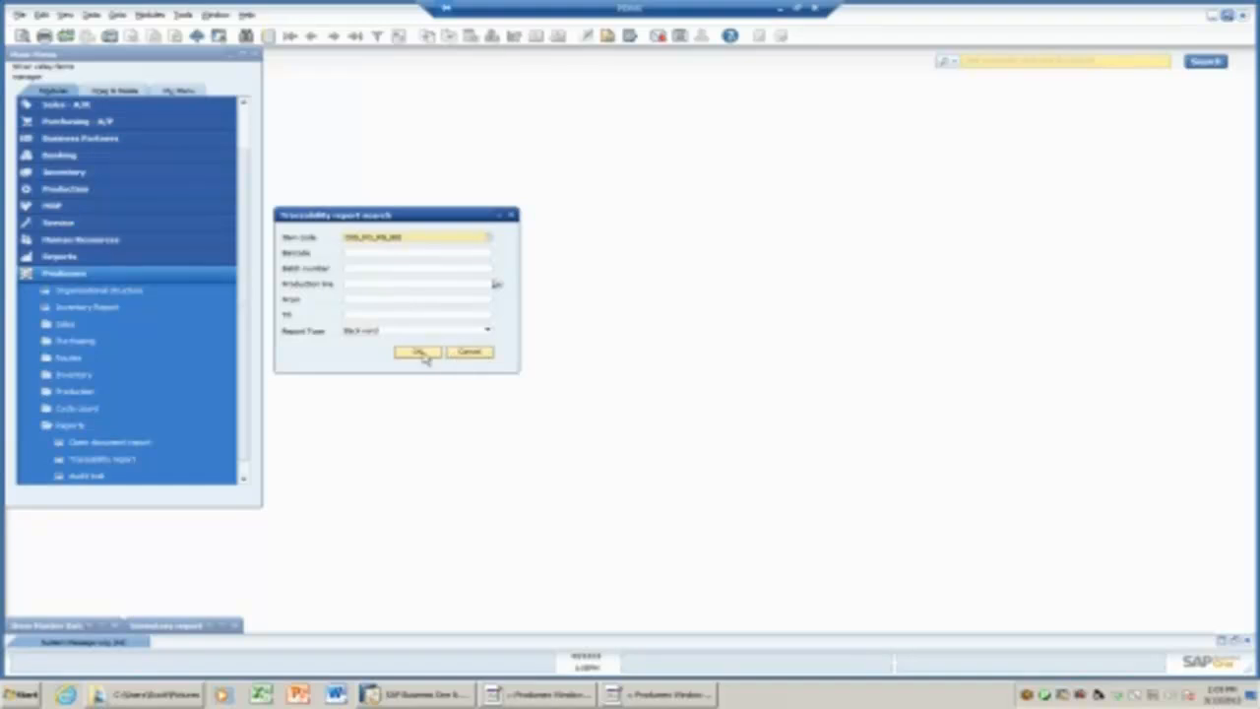
pyautogui.click(470, 352)
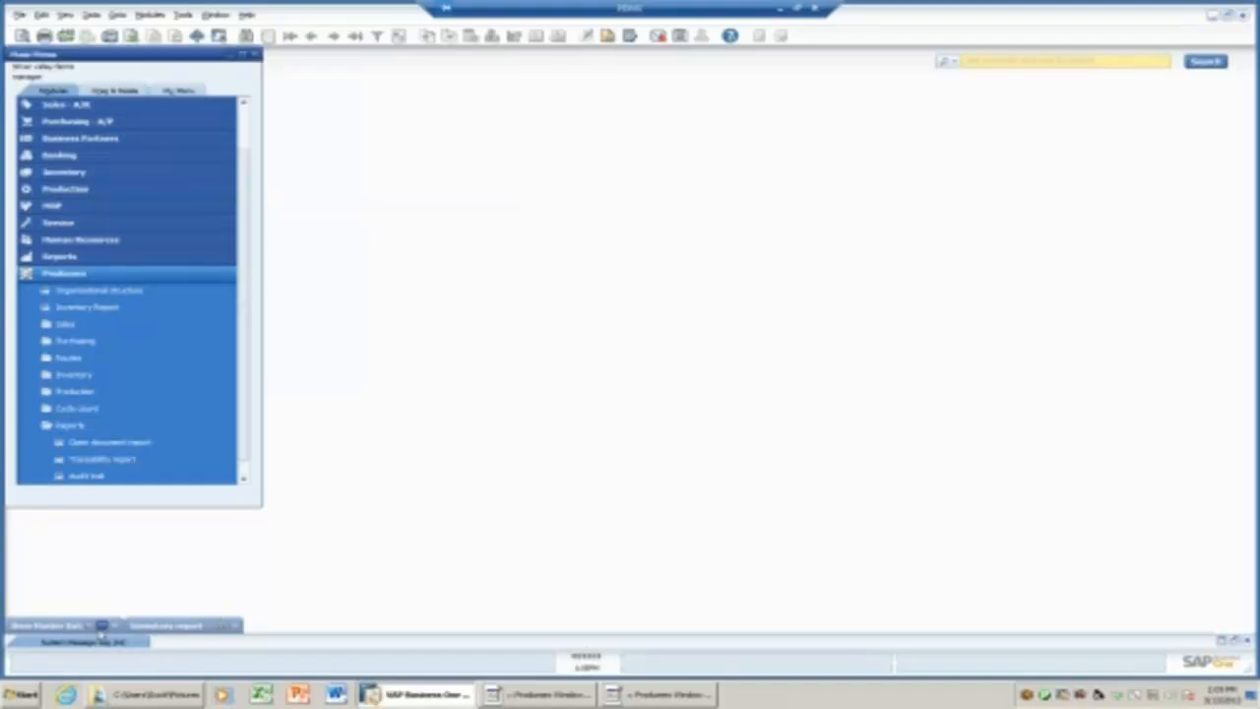
# Open a new Sales Order from Sales - A/R and maximize it.
pyautogui.click(102, 627)
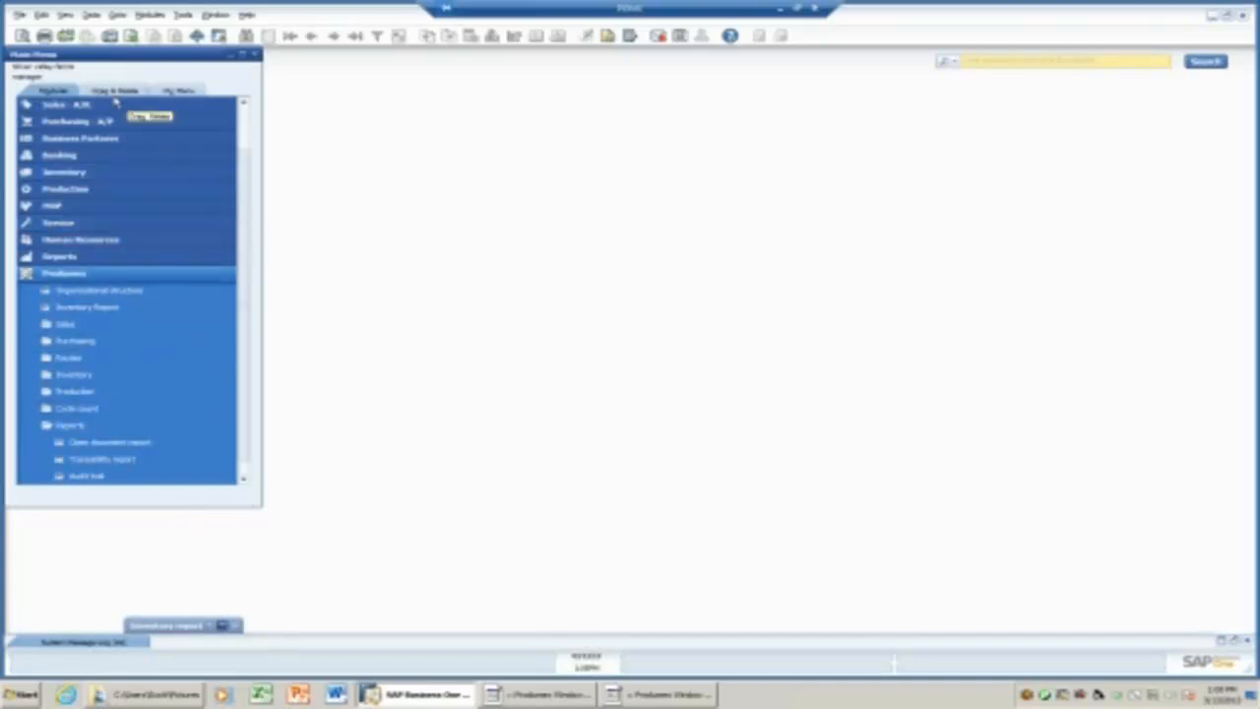
pyautogui.scroll(1, 248, 116)
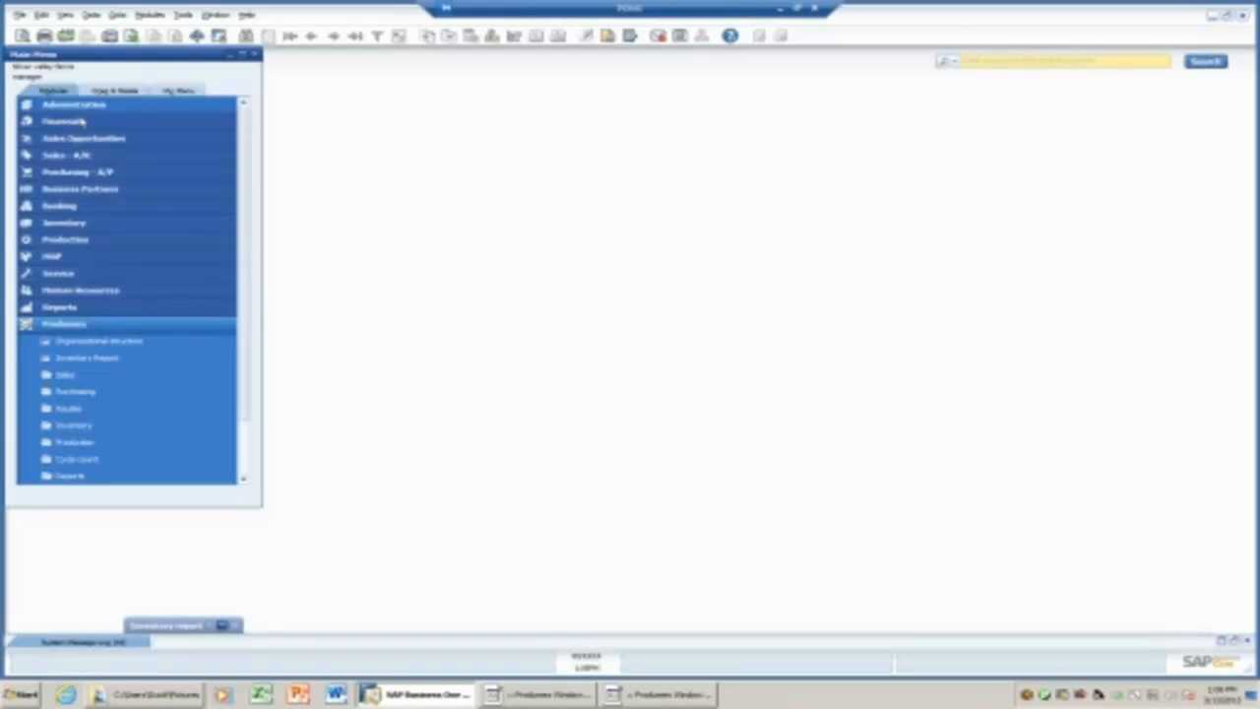
pyautogui.click(81, 156)
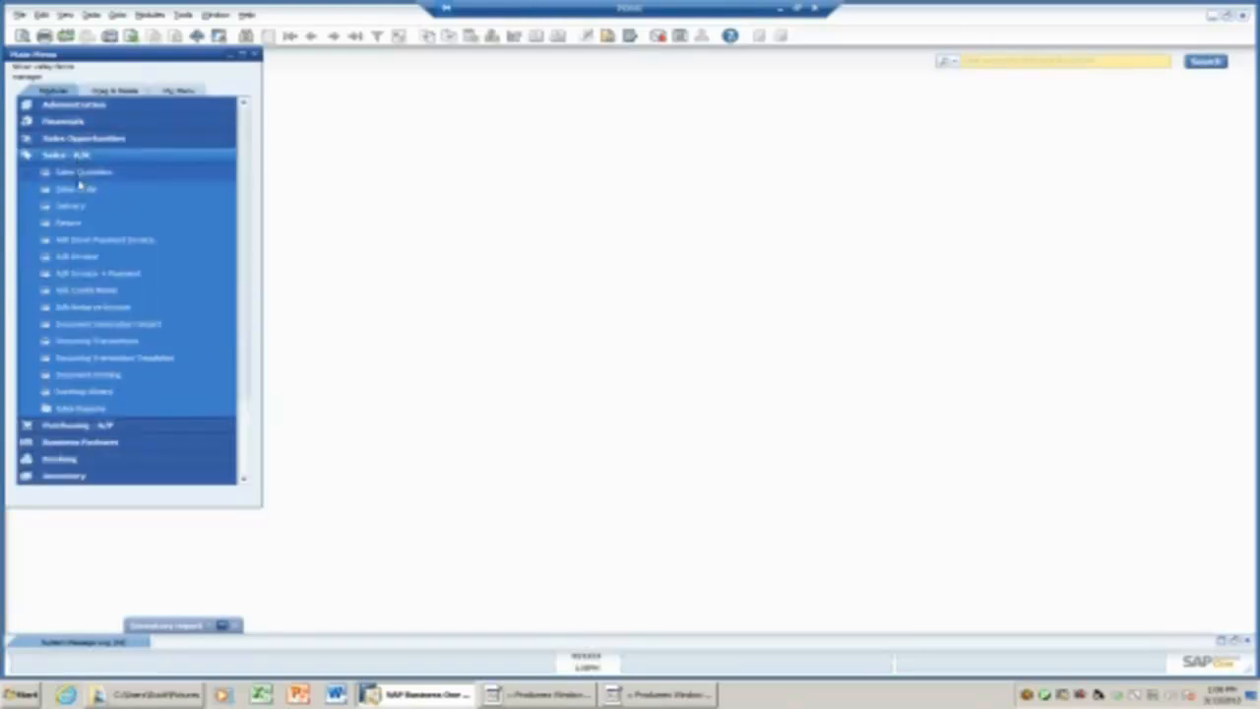
pyautogui.click(81, 189)
pyautogui.doubleClick(613, 111)
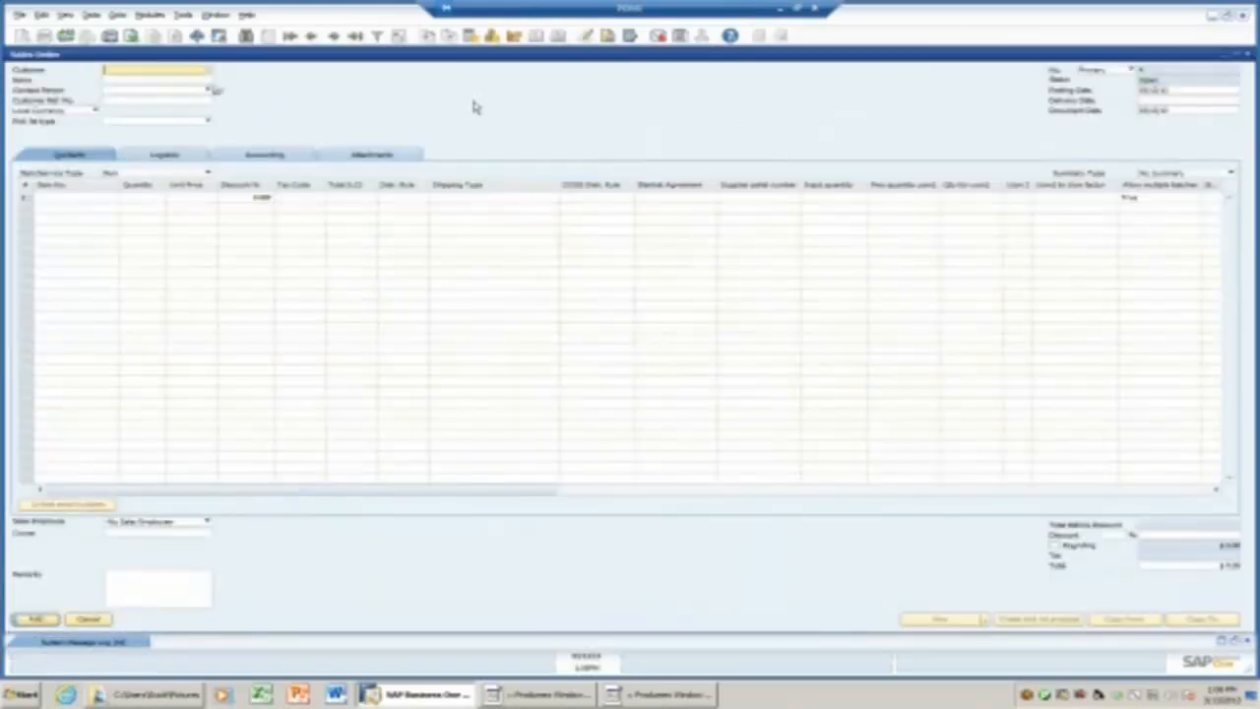
# Choose the first customer from the list, leave the pick list type unchanged, and go to line 1.
pyautogui.click(210, 75)
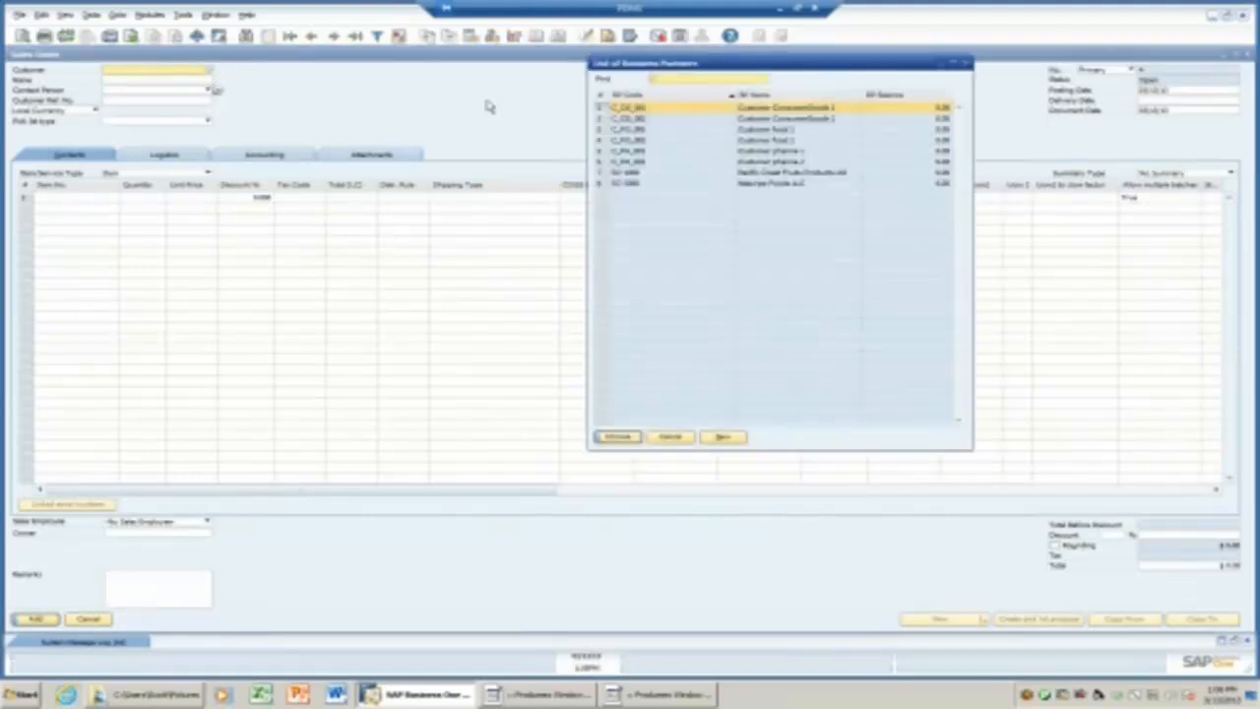
pyautogui.click(617, 436)
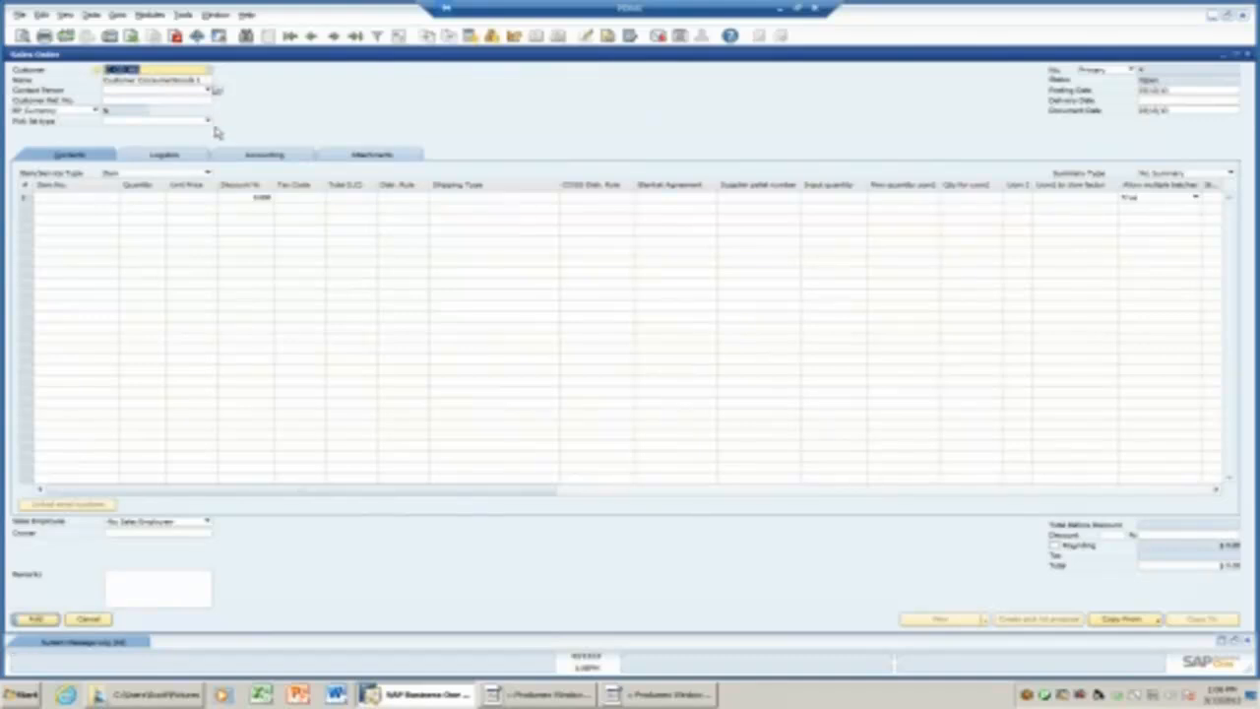
pyautogui.click(208, 122)
pyautogui.click(208, 122)
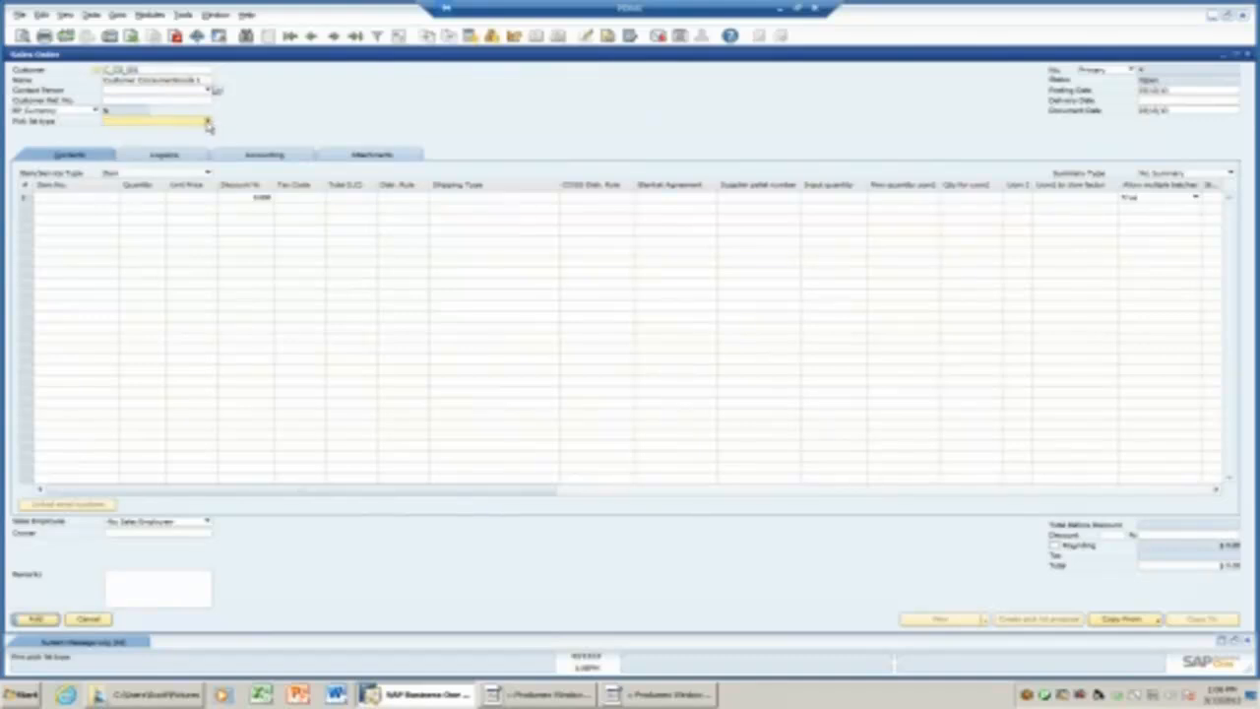
pyautogui.click(208, 122)
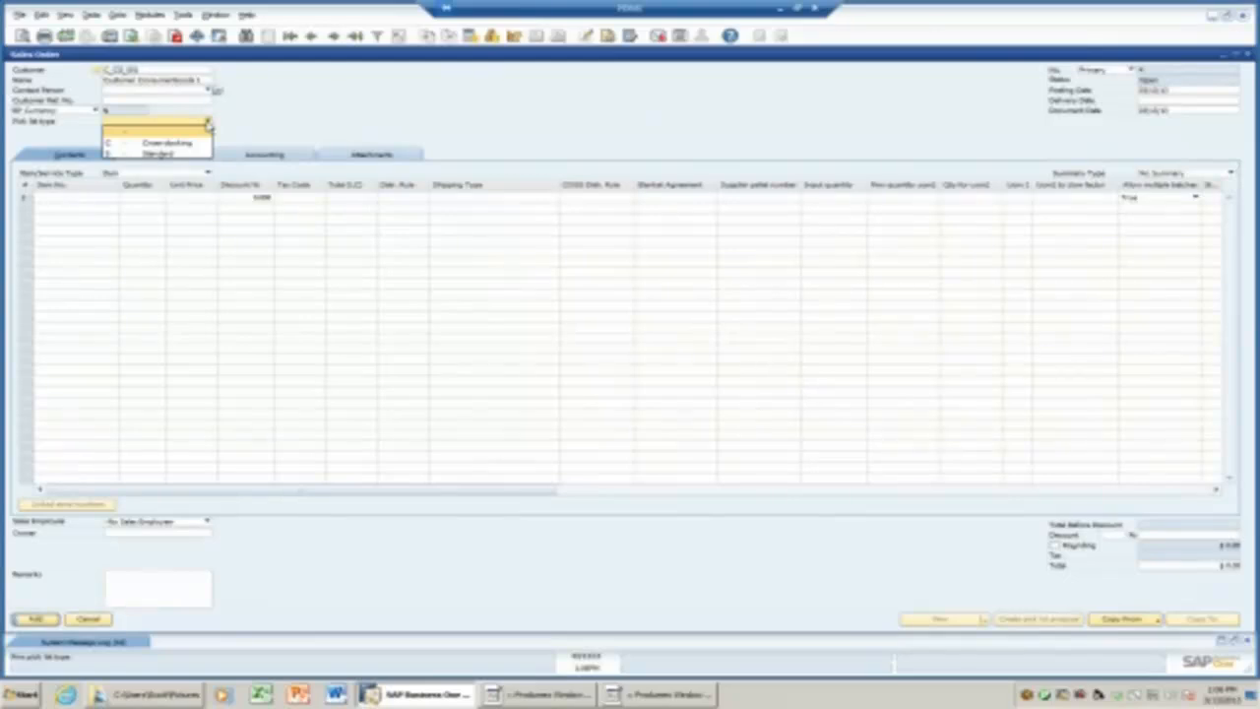
pyautogui.click(247, 130)
pyautogui.click(117, 198)
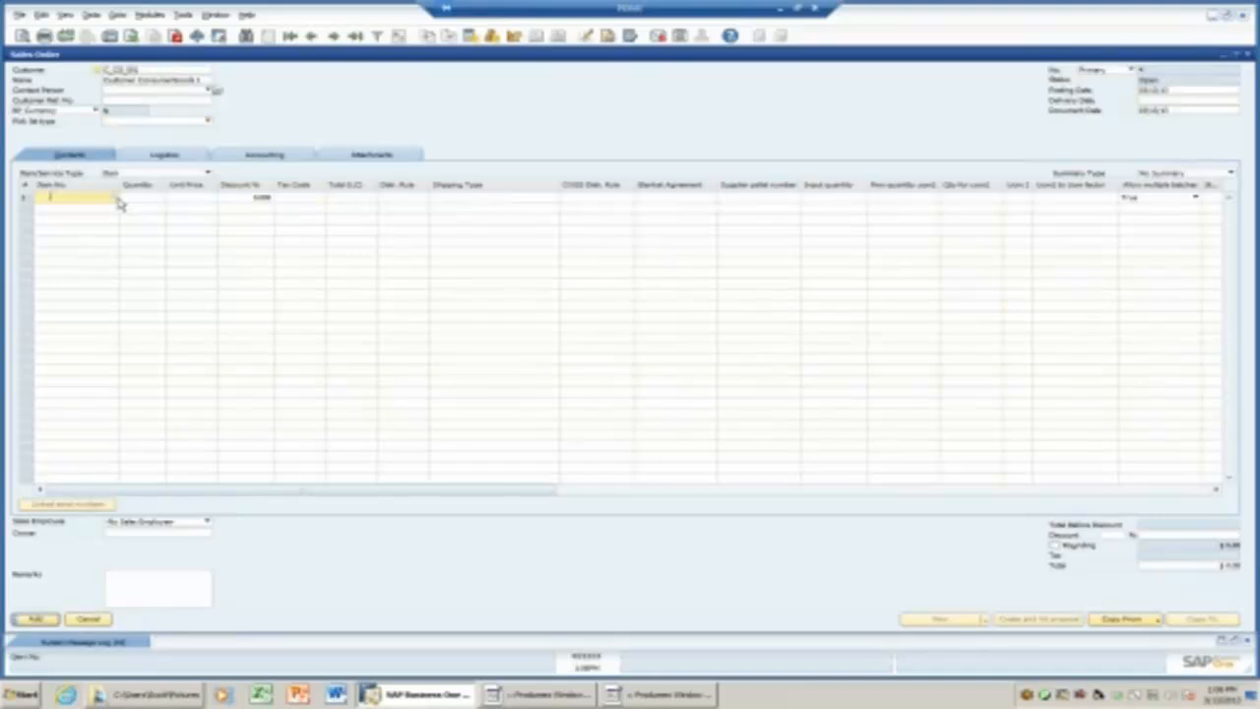
# Add the CocaCola can as row 1 and the third listed item as row 2.
pyautogui.click(117, 200)
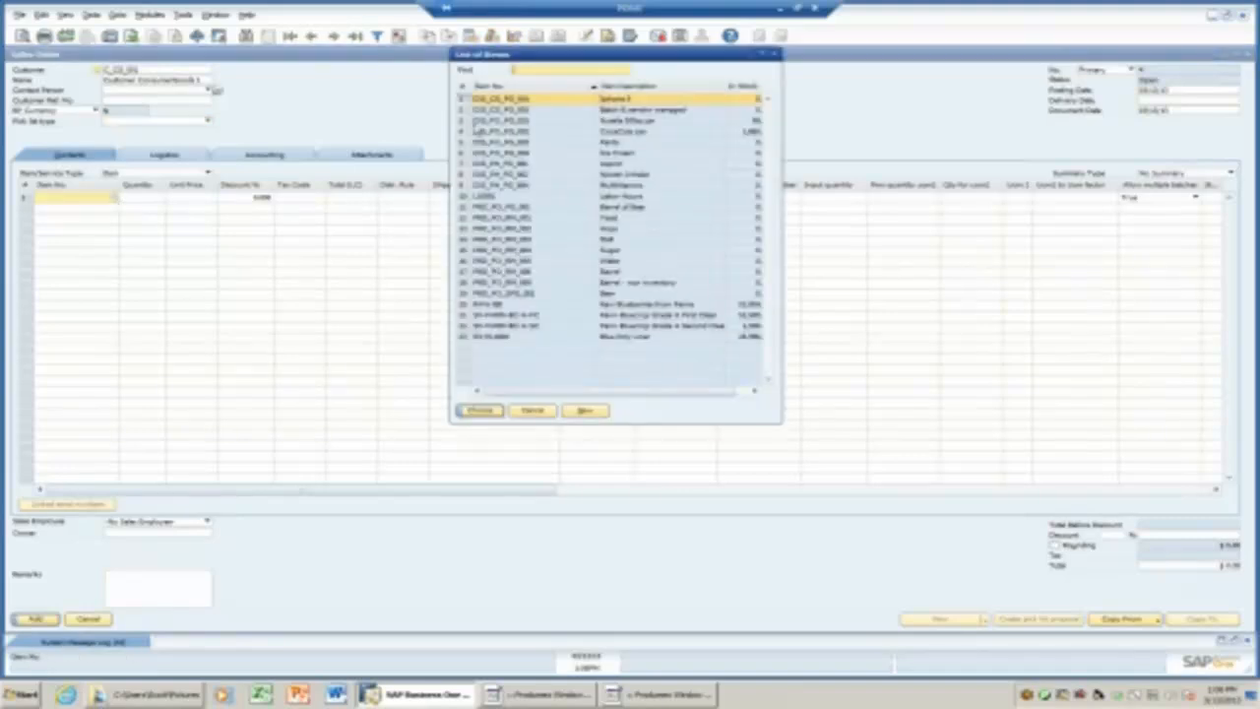
pyautogui.click(461, 132)
pyautogui.click(480, 410)
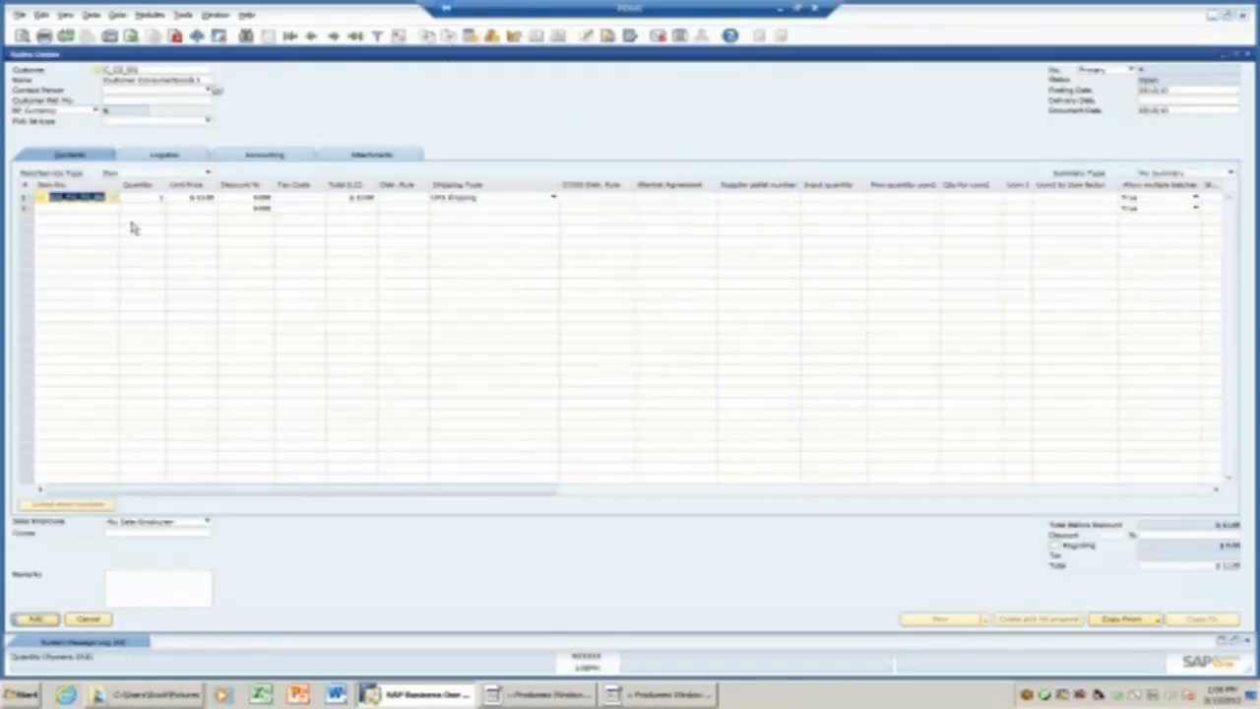
pyautogui.click(114, 207)
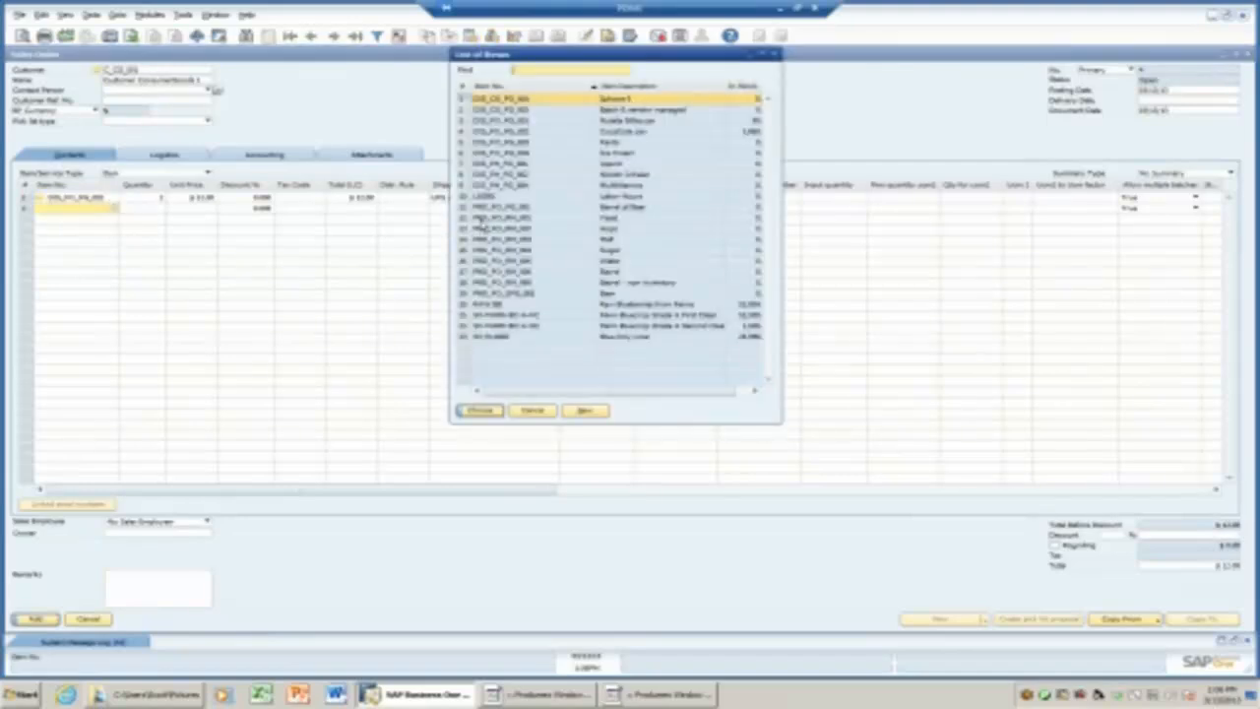
pyautogui.click(471, 122)
pyautogui.click(478, 410)
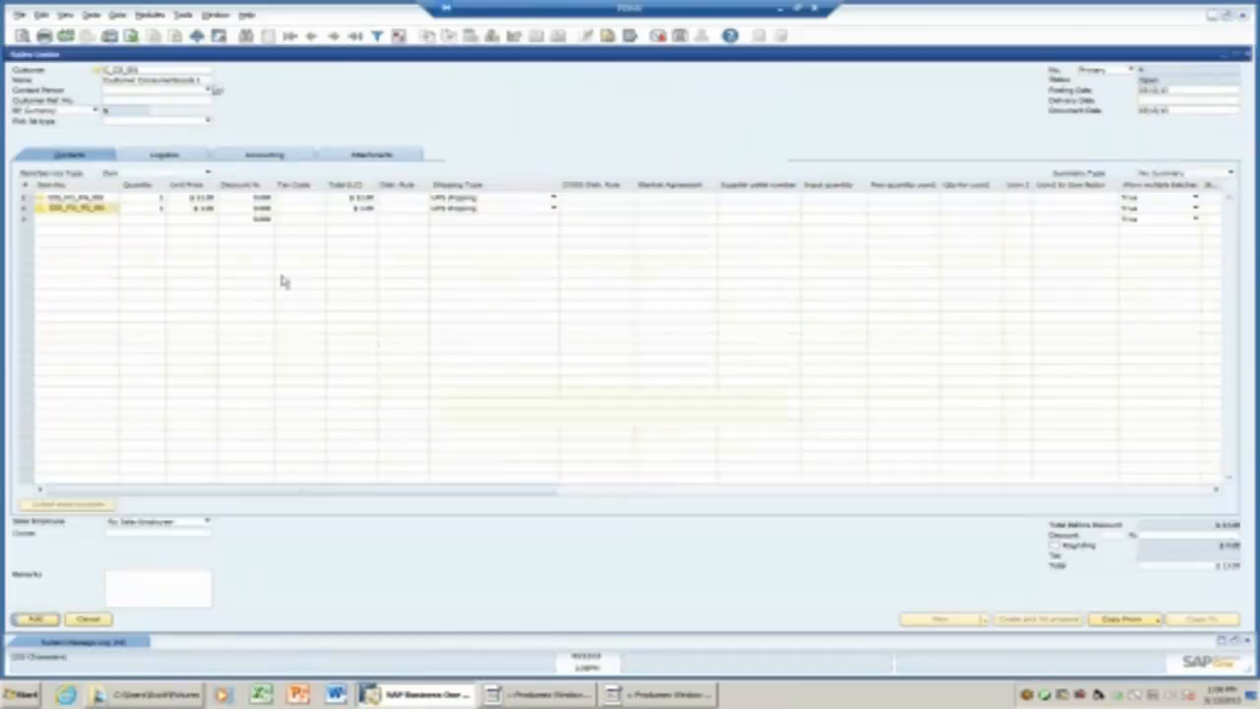
# Set the quantities to 50 for the CocaCola can and 5 for the second item.
pyautogui.click(152, 198)
pyautogui.write('50')
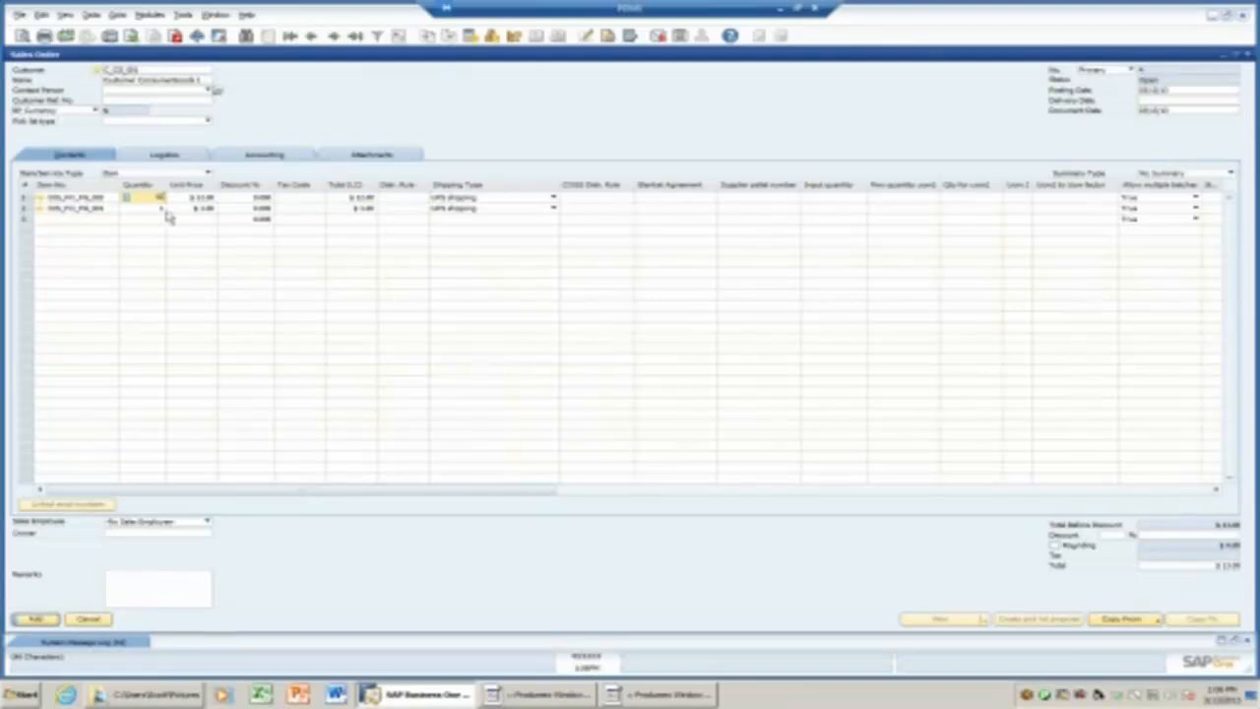
pyautogui.click(163, 208)
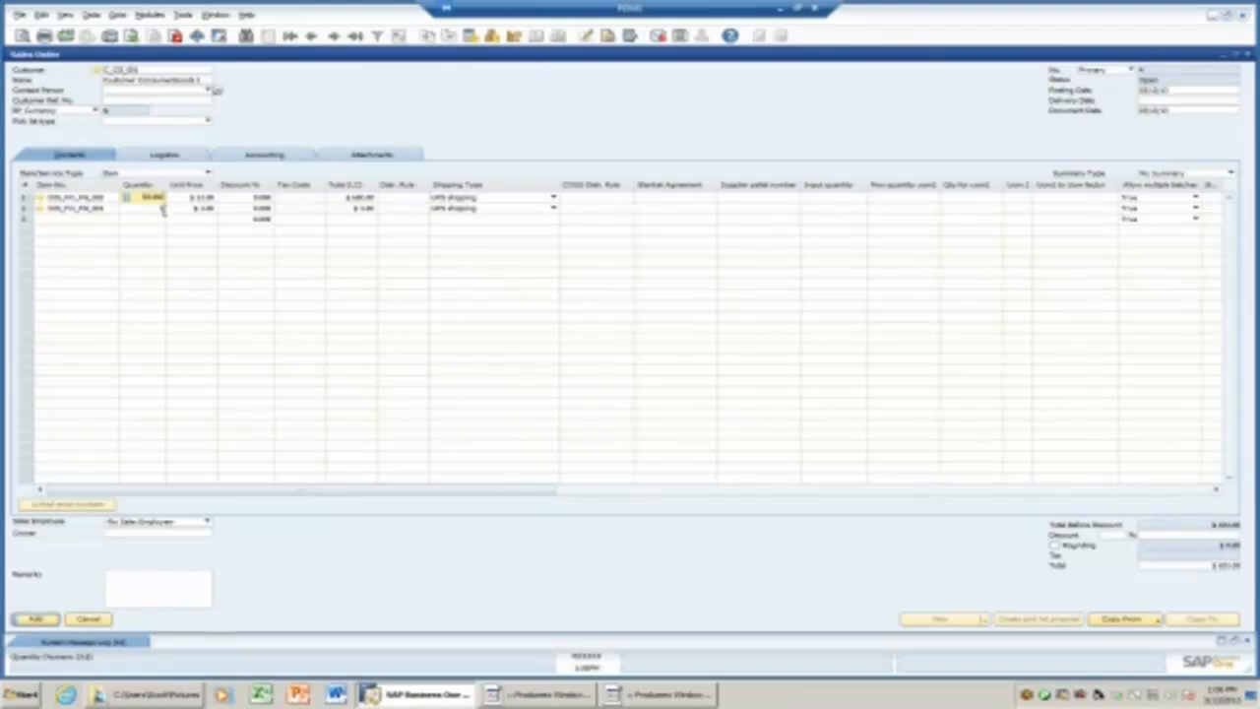
pyautogui.write('5')
pyautogui.press('Tab')
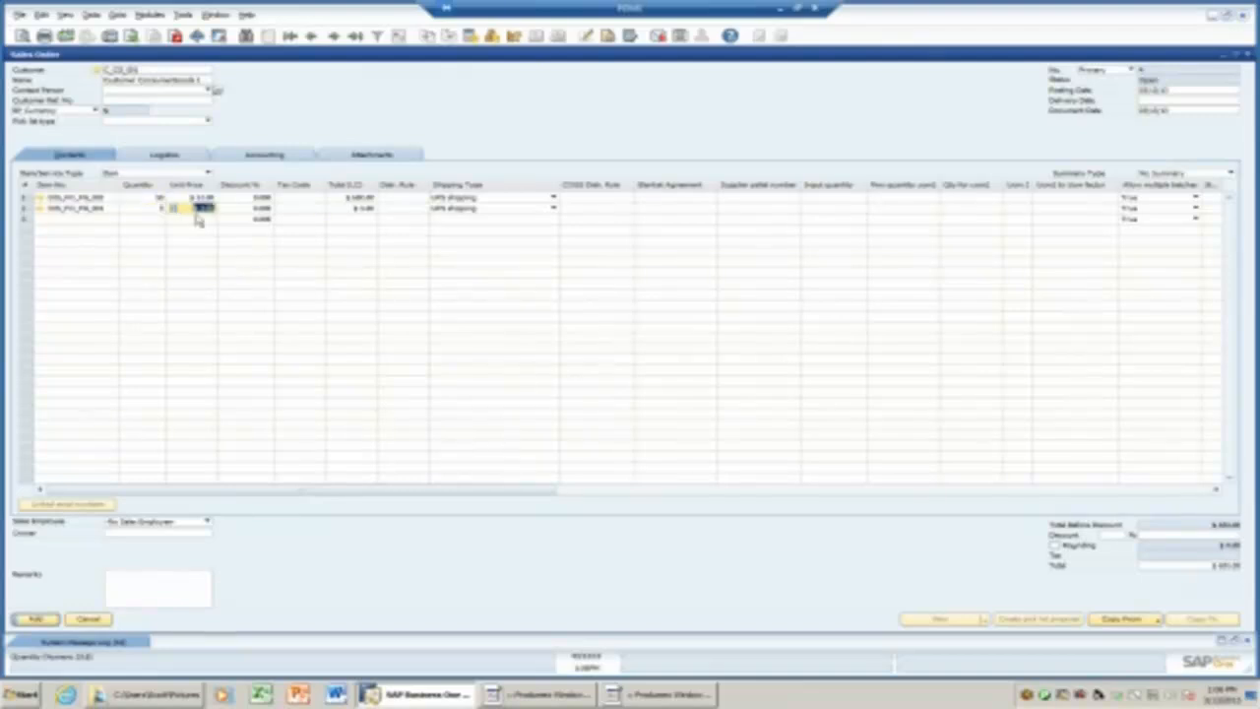
pyautogui.moveTo(530, 489)
pyautogui.mouseDown()
pyautogui.moveTo(1188, 489)
pyautogui.moveTo(526, 507)
pyautogui.mouseUp()
# Look through the sales order's table column Form Settings and close them without changes.
pyautogui.click(608, 36)
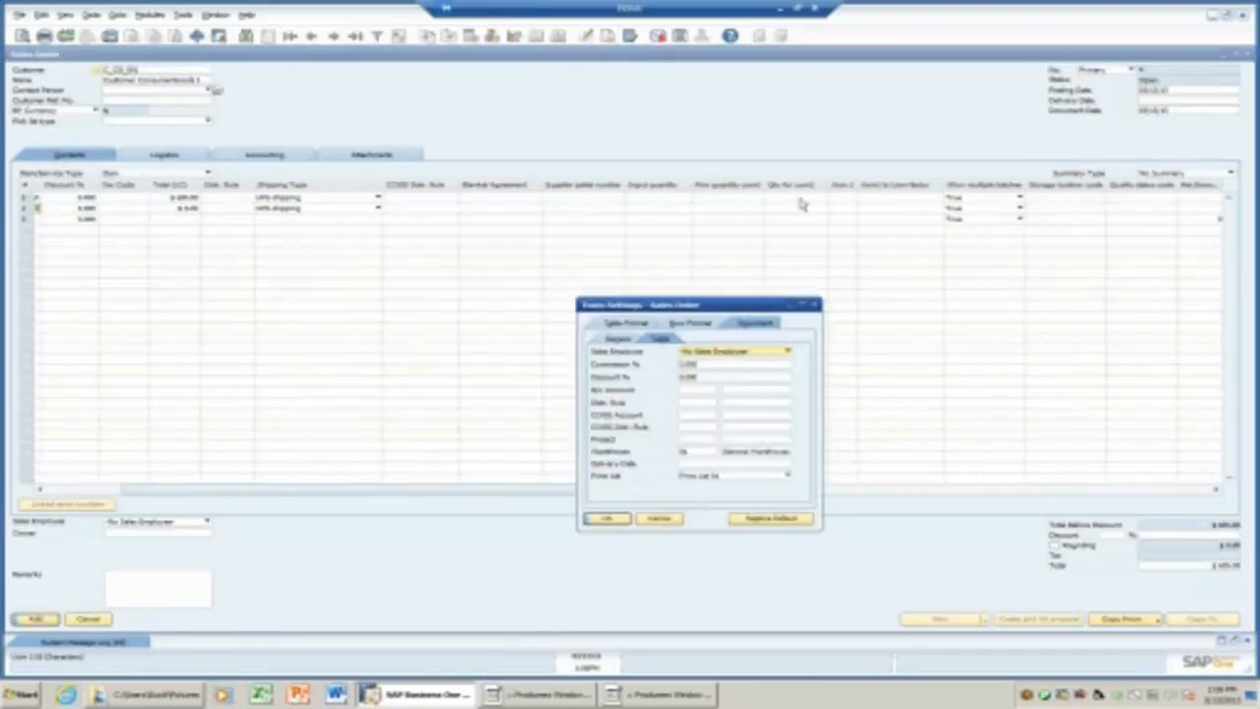
pyautogui.click(633, 325)
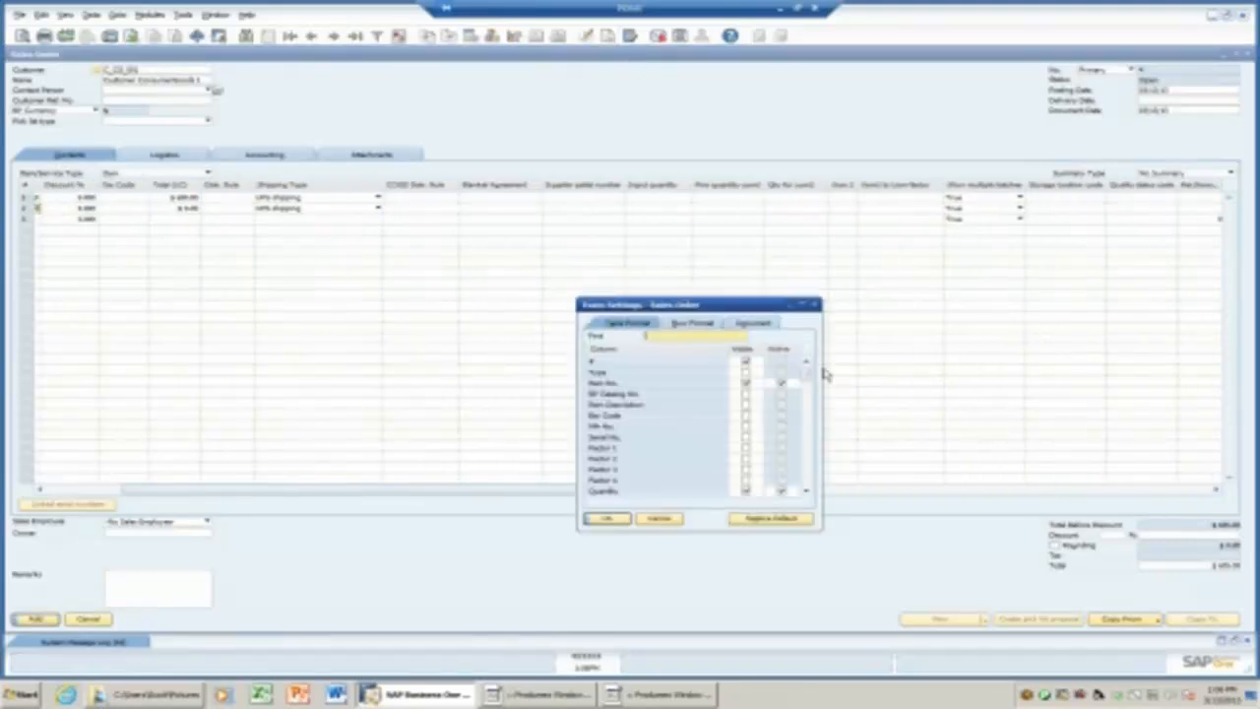
pyautogui.moveTo(809, 392); pyautogui.dragTo(809, 414)
pyautogui.scroll(10, 811, 413)
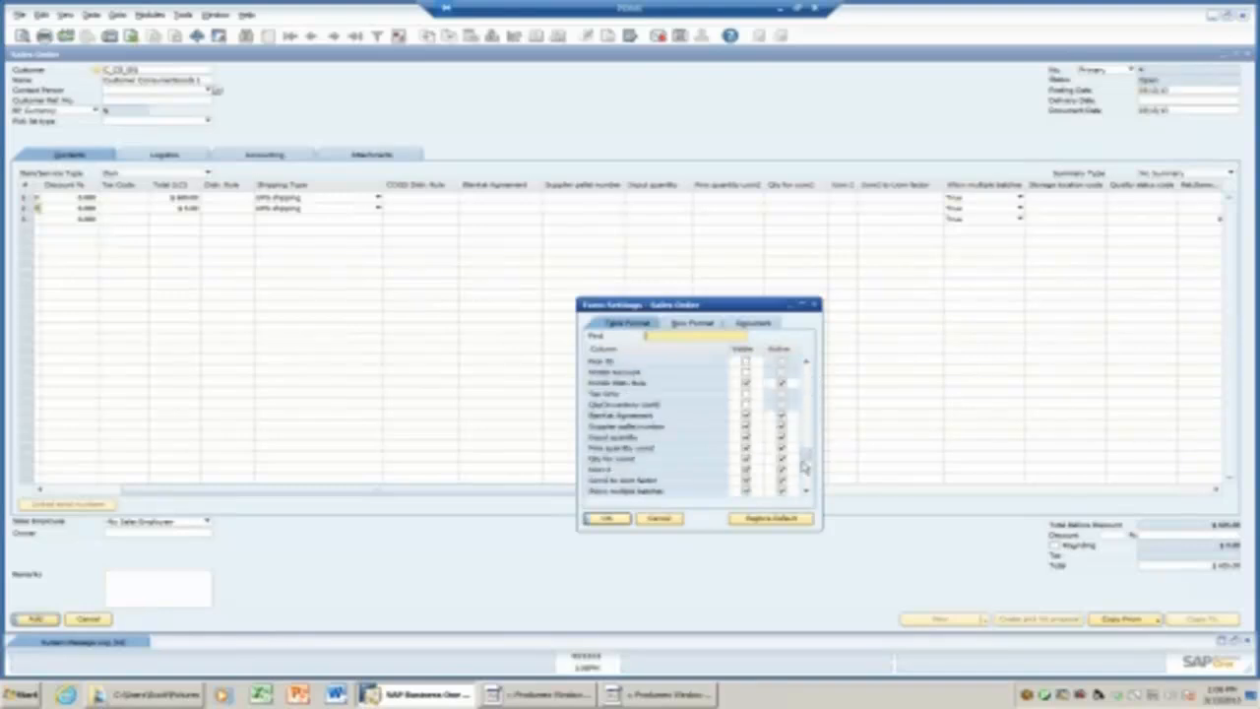
pyautogui.click(814, 305)
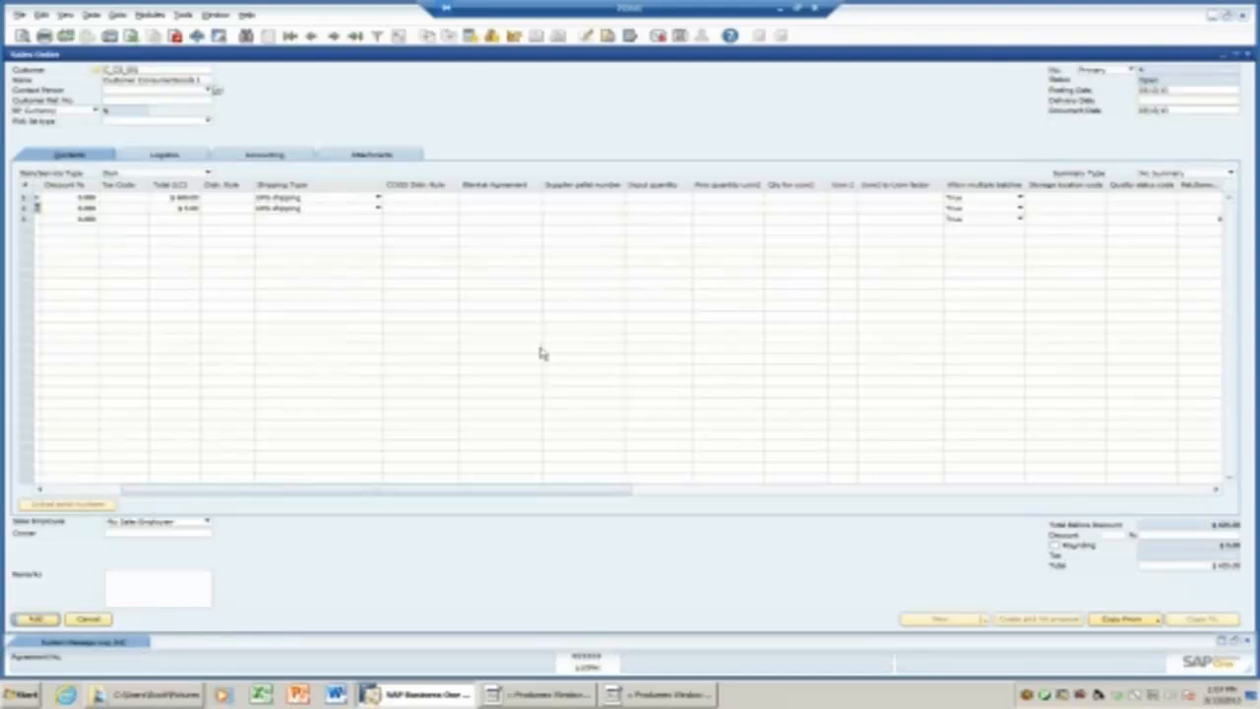
pyautogui.moveTo(444, 489); pyautogui.dragTo(360, 489)
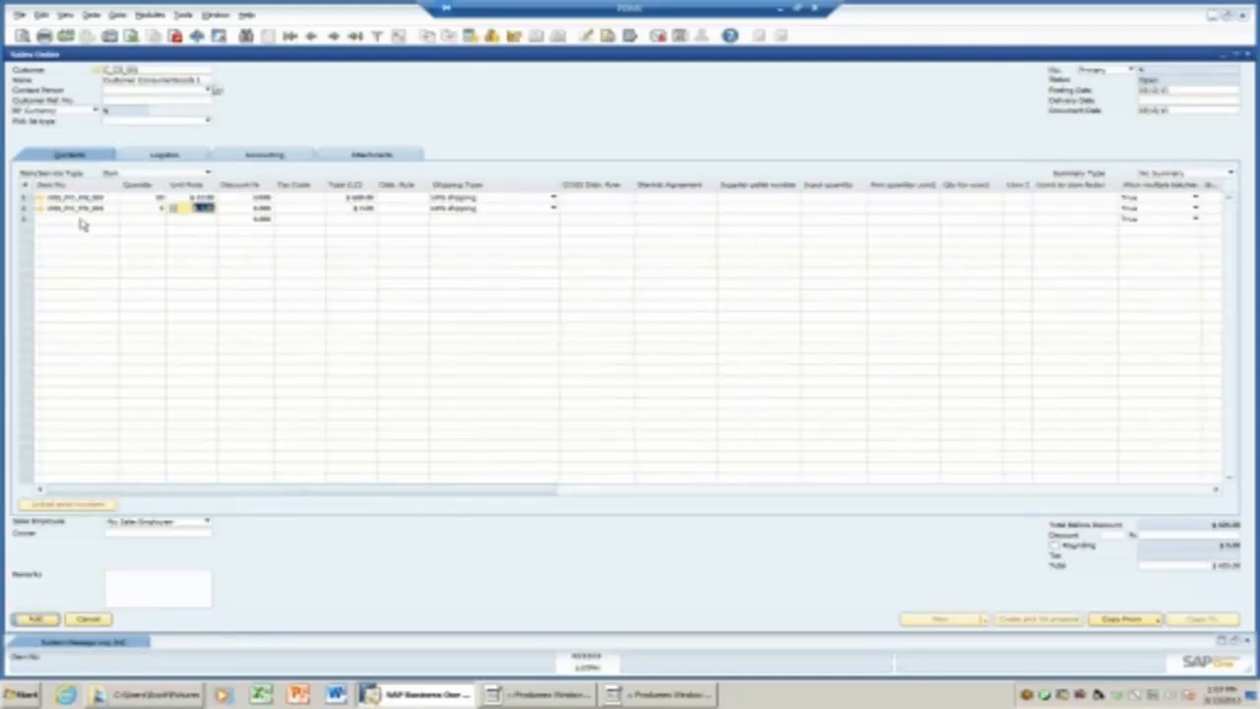
# Choose a delivery date from the calendar, apply it to both item rows, and add the sales order.
pyautogui.click(1207, 100)
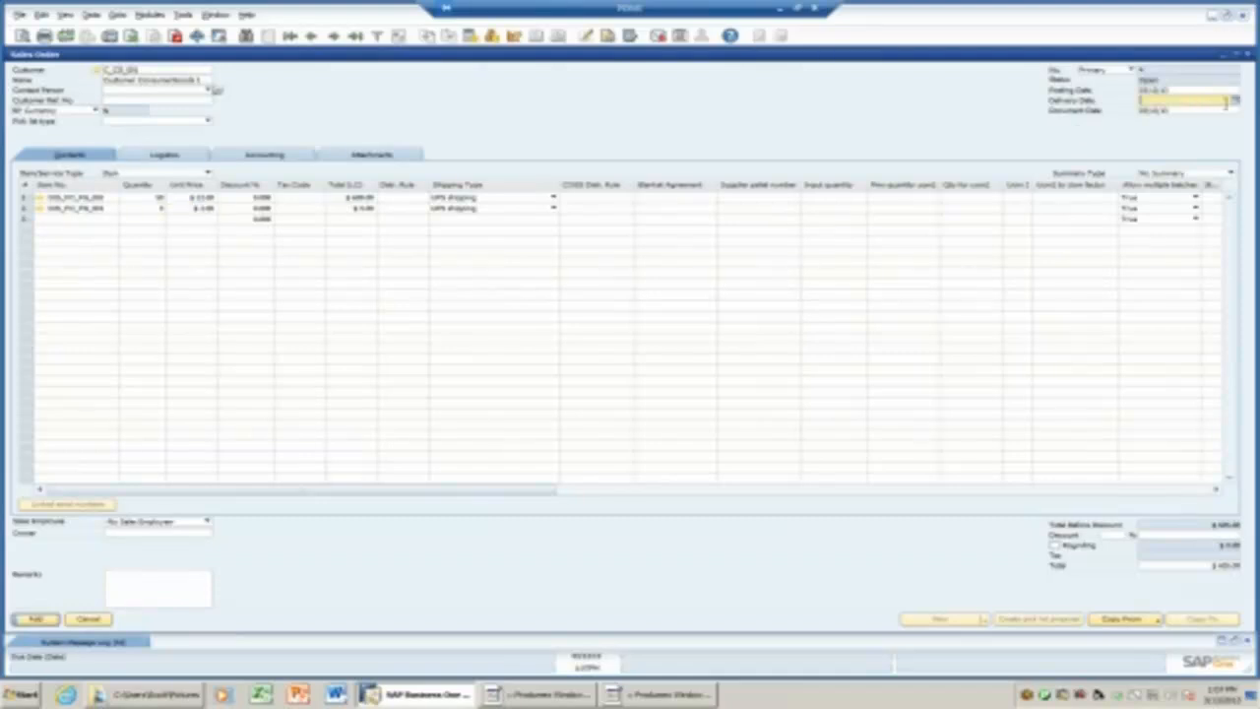
pyautogui.click(1236, 103)
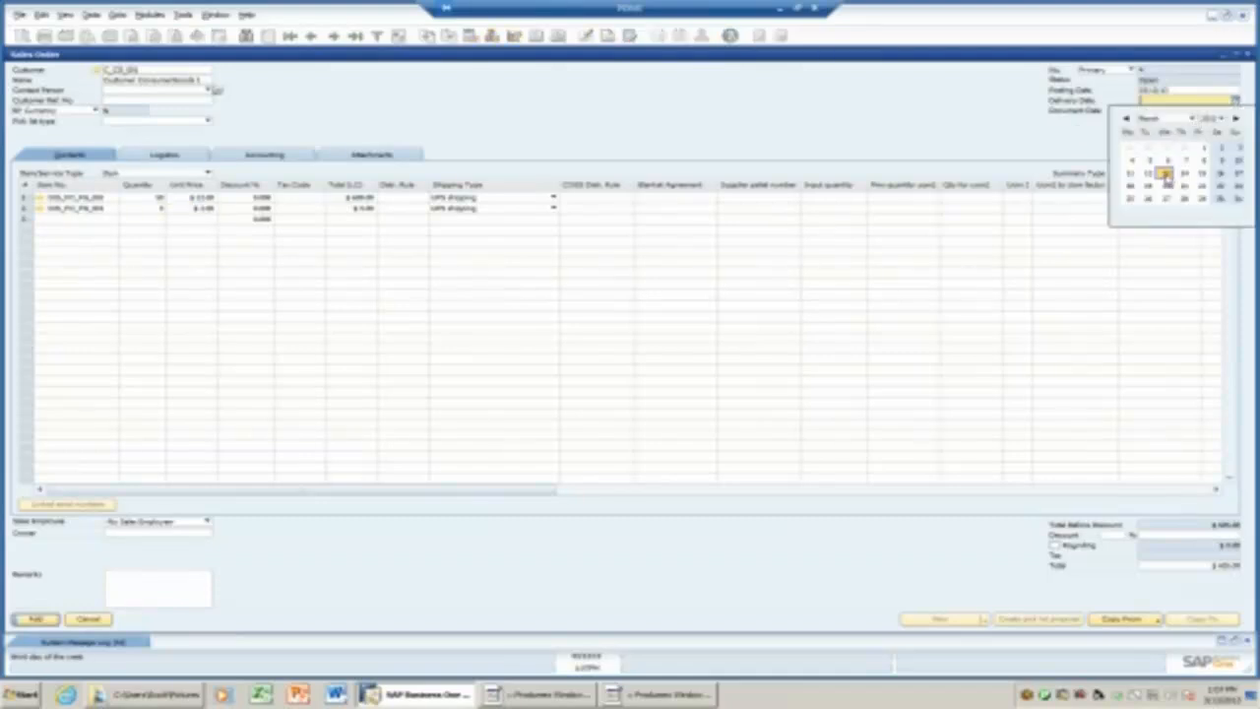
pyautogui.click(1164, 176)
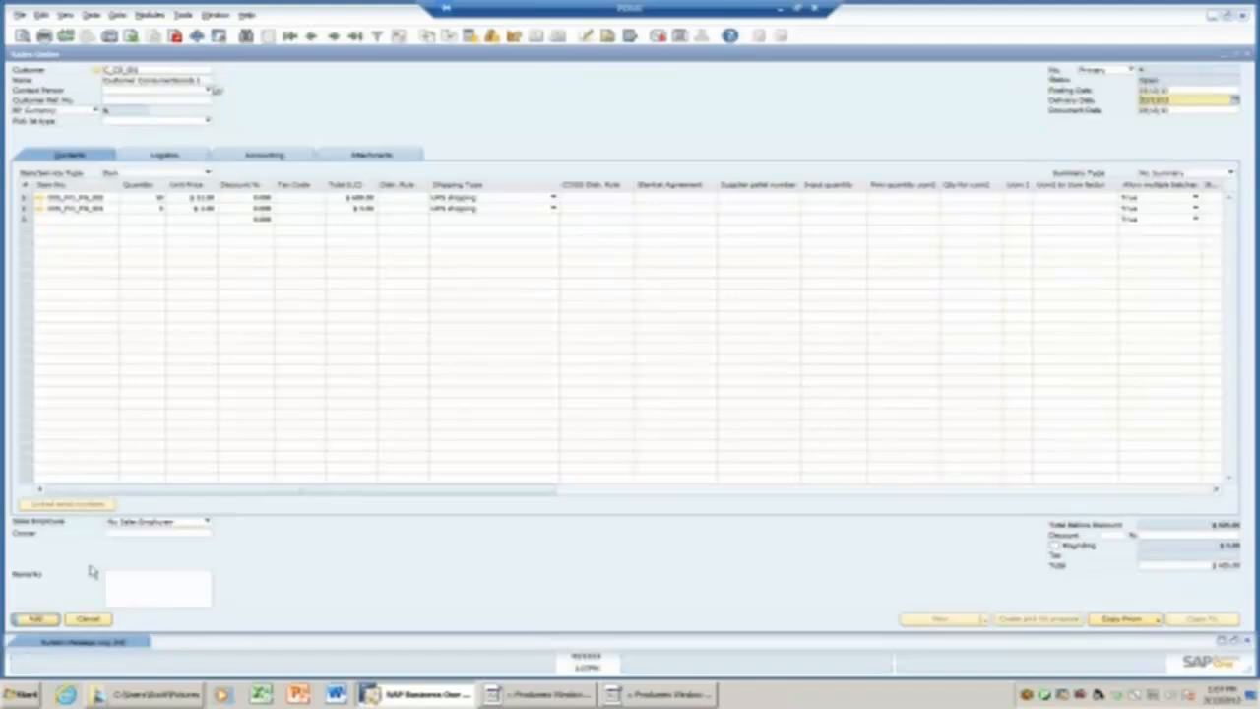
pyautogui.click(39, 620)
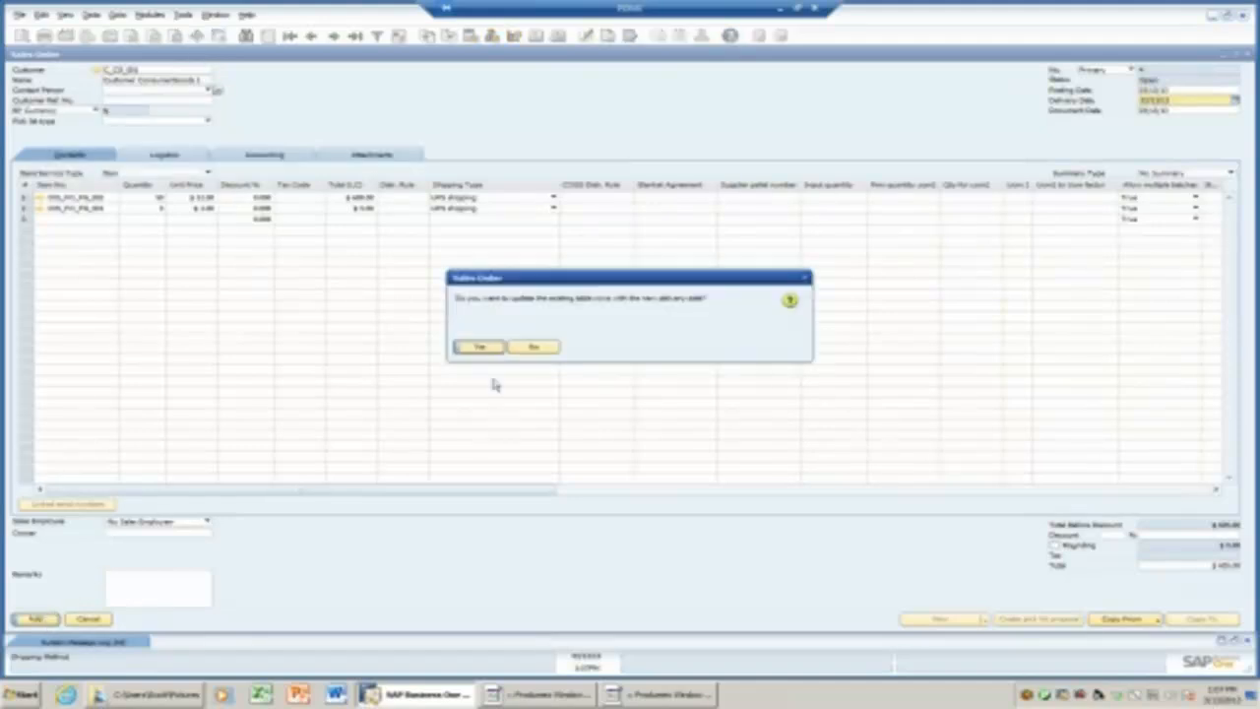
pyautogui.click(480, 347)
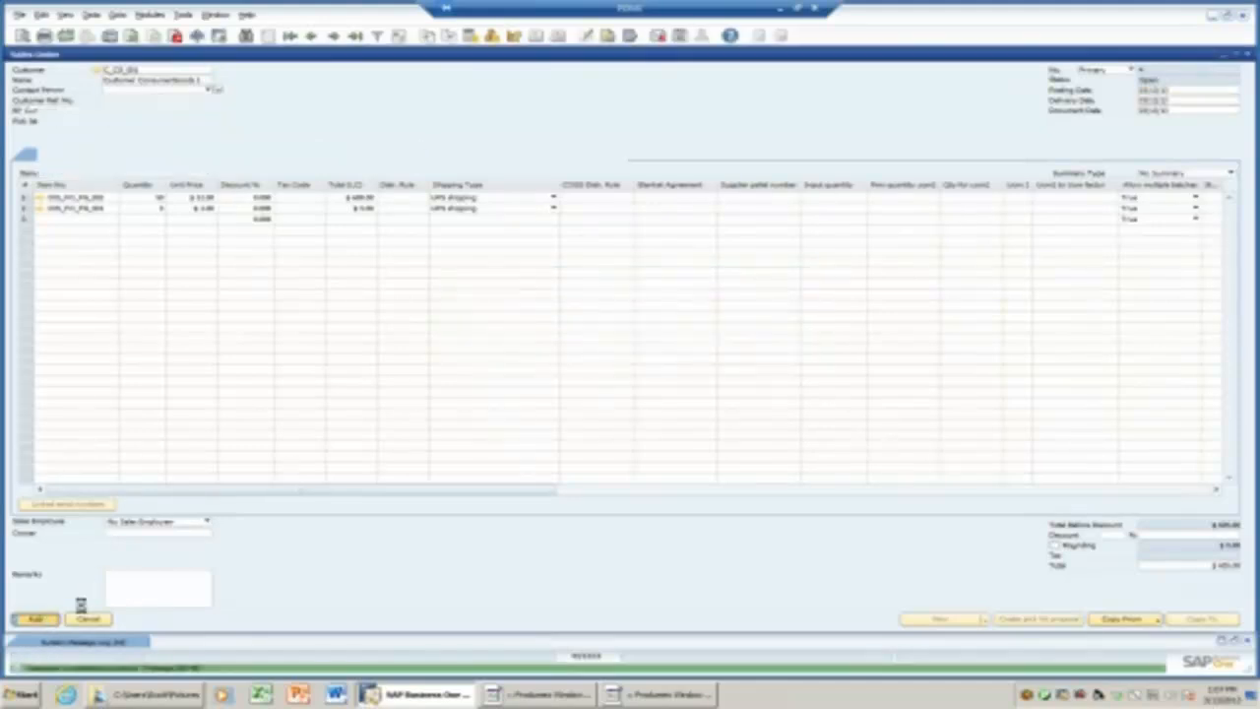
pyautogui.click(356, 35)
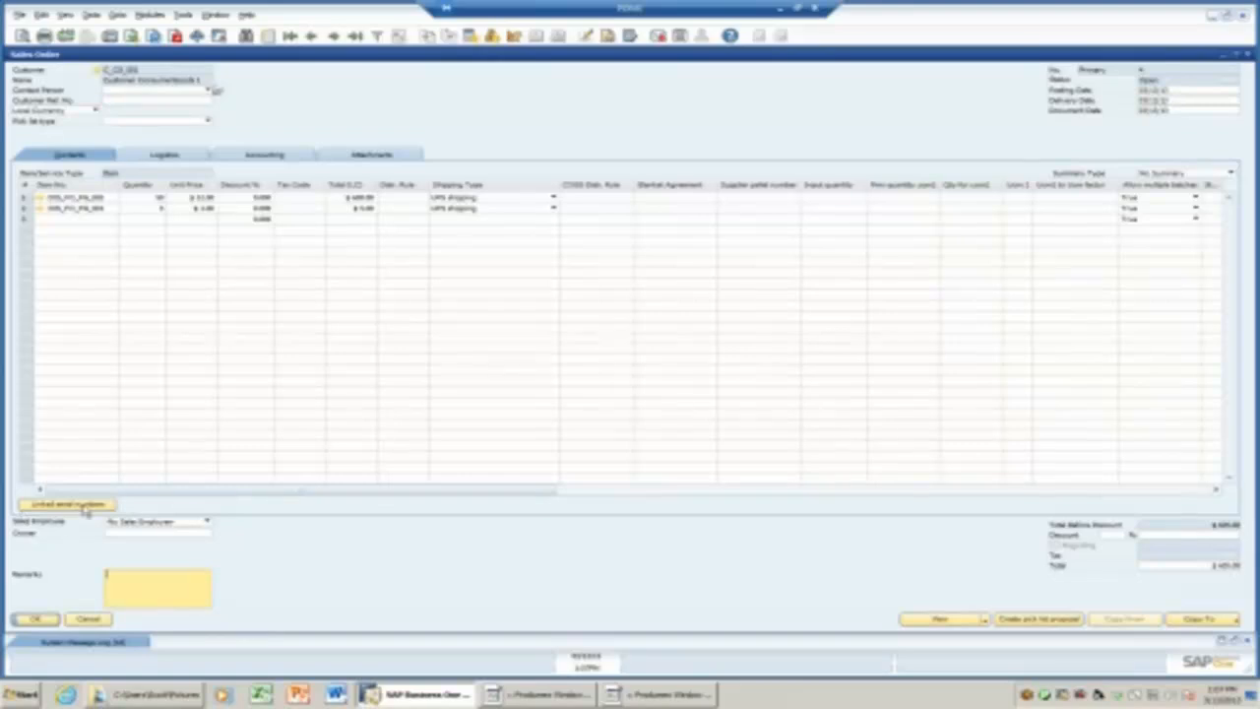
# Set the Shipping Type to UPS automatic shipping for all rows and update the order.
pyautogui.click(183, 157)
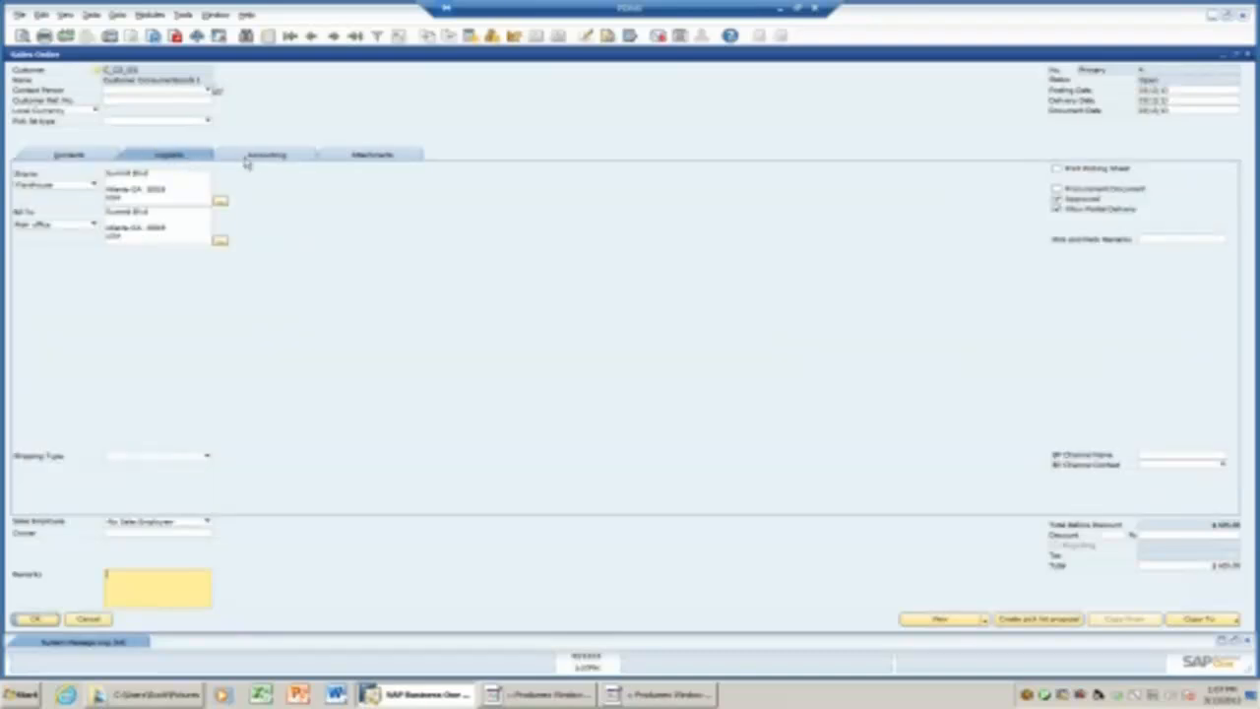
pyautogui.click(207, 456)
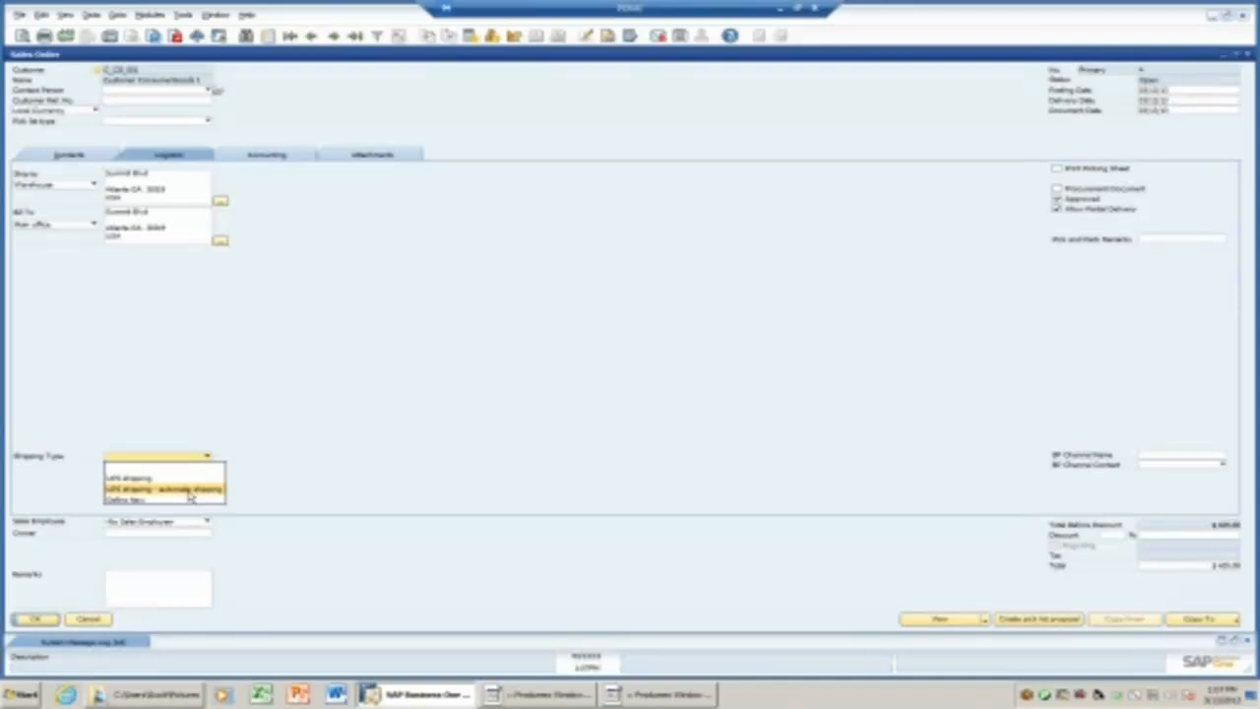
pyautogui.click(190, 490)
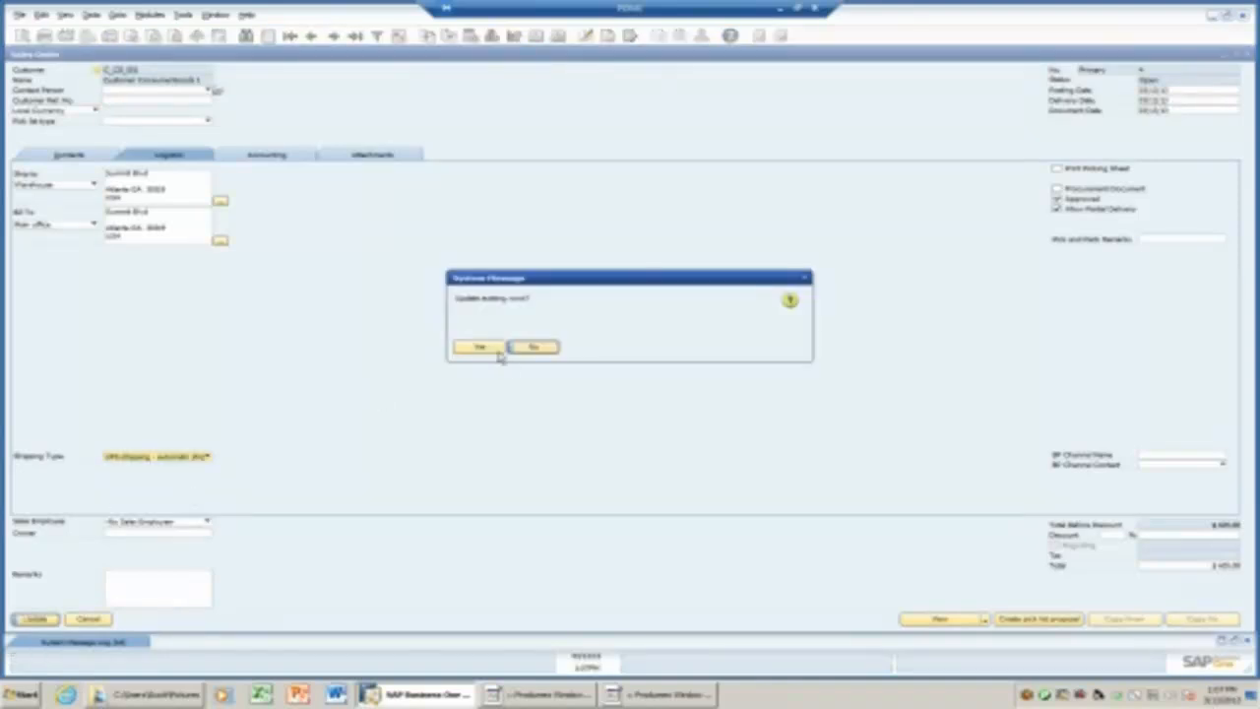
pyautogui.click(486, 351)
pyautogui.click(40, 618)
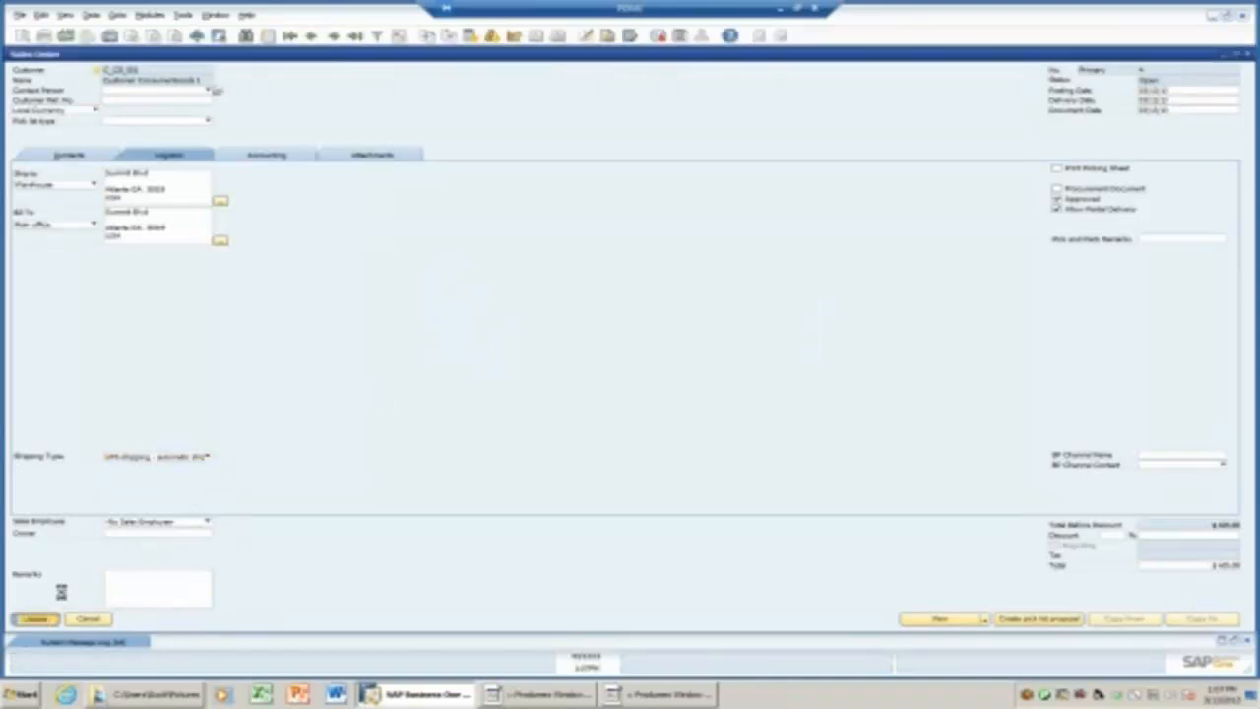
pyautogui.click(63, 158)
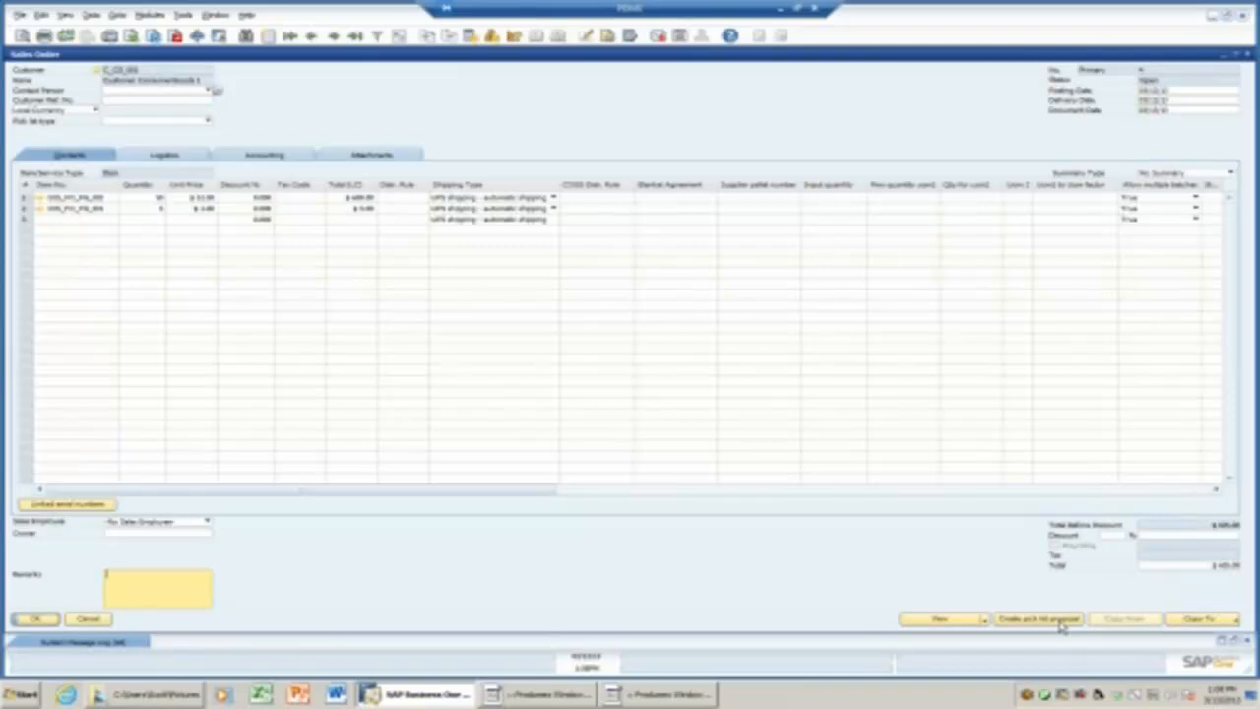
# Enter 'a' as the Pick and Pack Remarks on the Logistics tab and update.
pyautogui.click(156, 158)
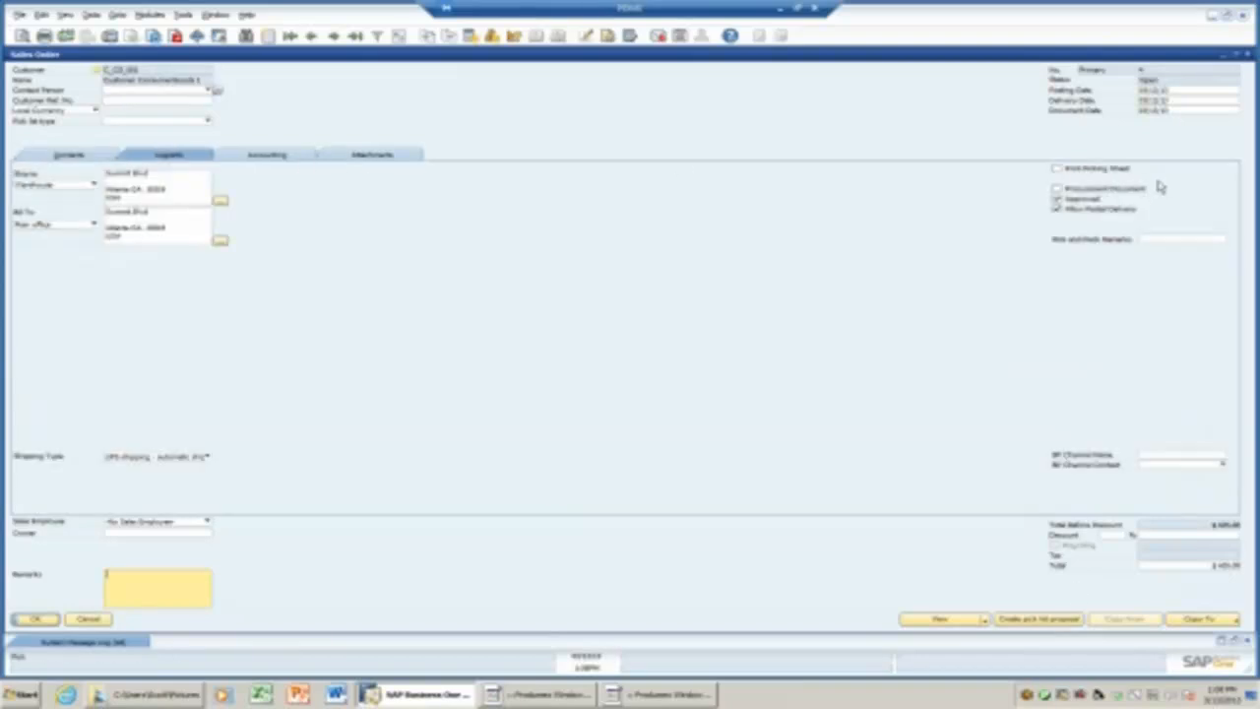
pyautogui.click(1154, 239)
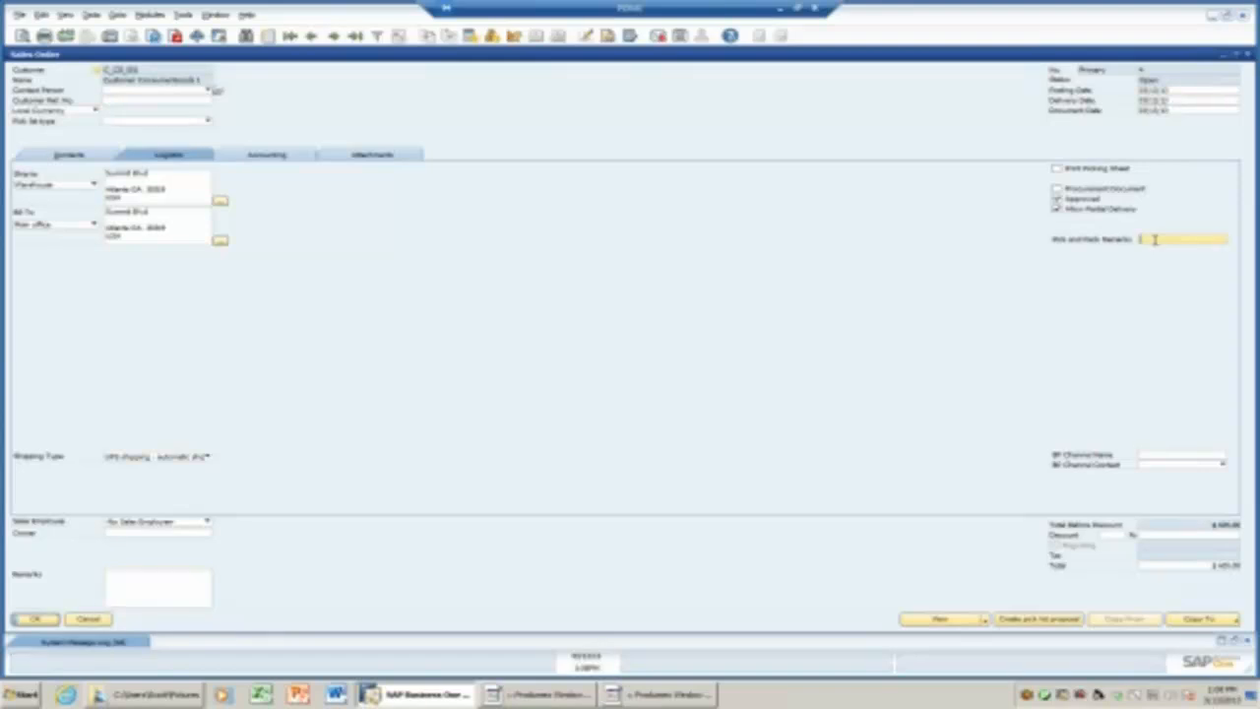
pyautogui.write('a')
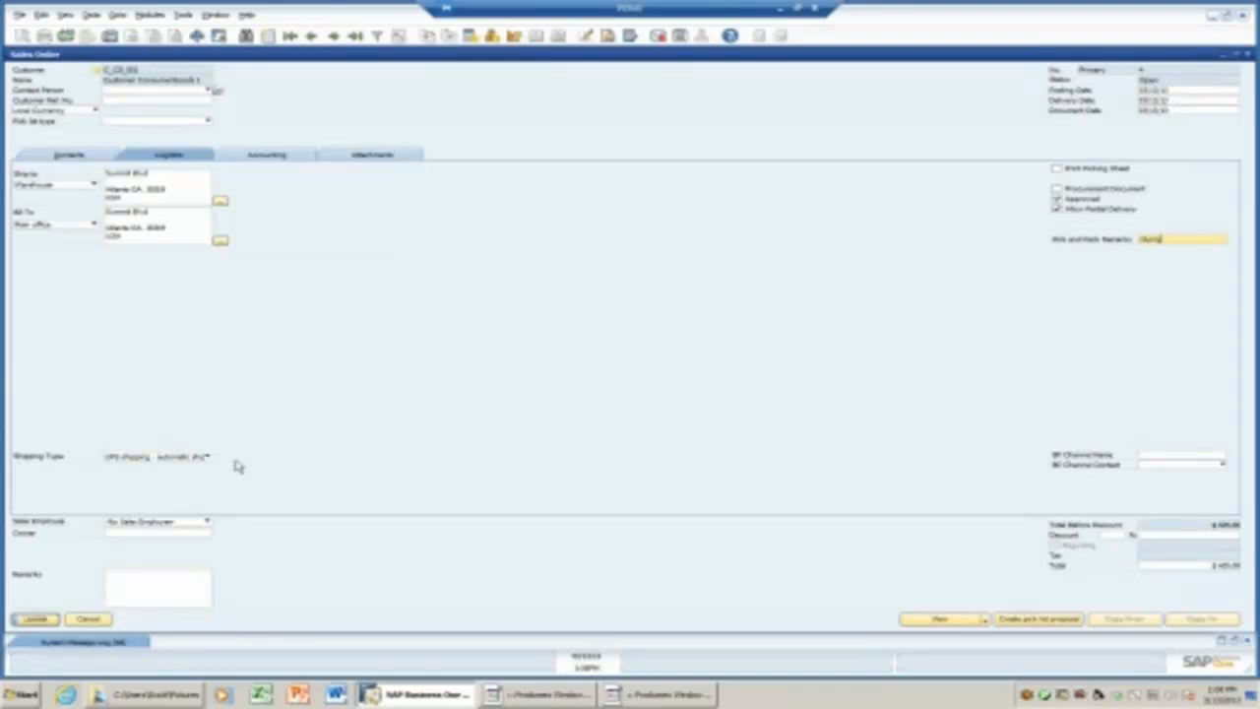
pyautogui.click(38, 619)
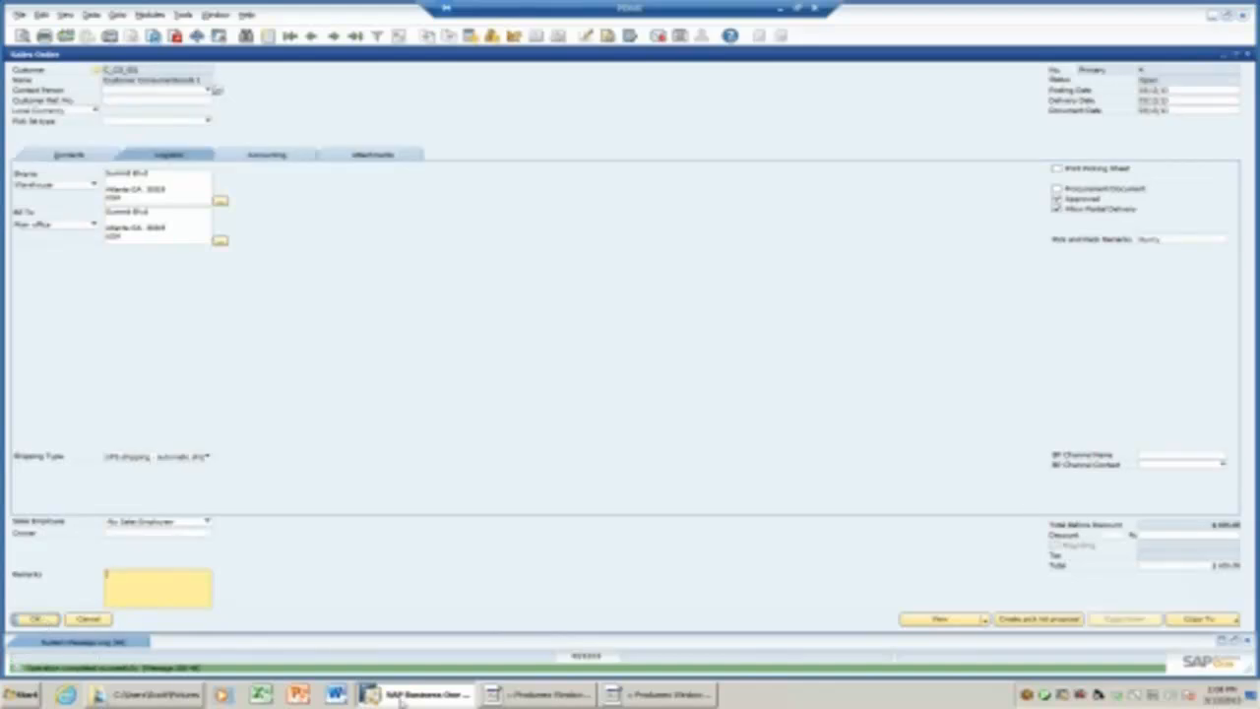
# Create a pick list proposal for both order lines and maximize the Picklist proposal window.
pyautogui.click(1032, 621)
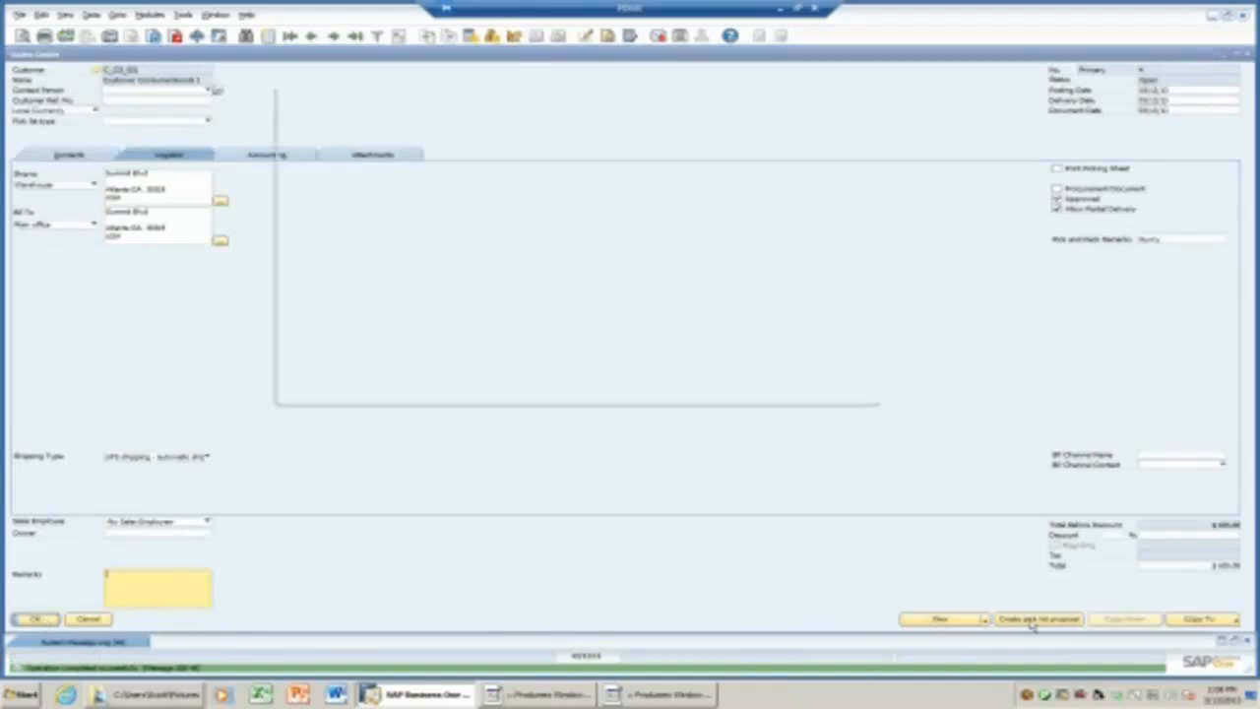
pyautogui.click(699, 135)
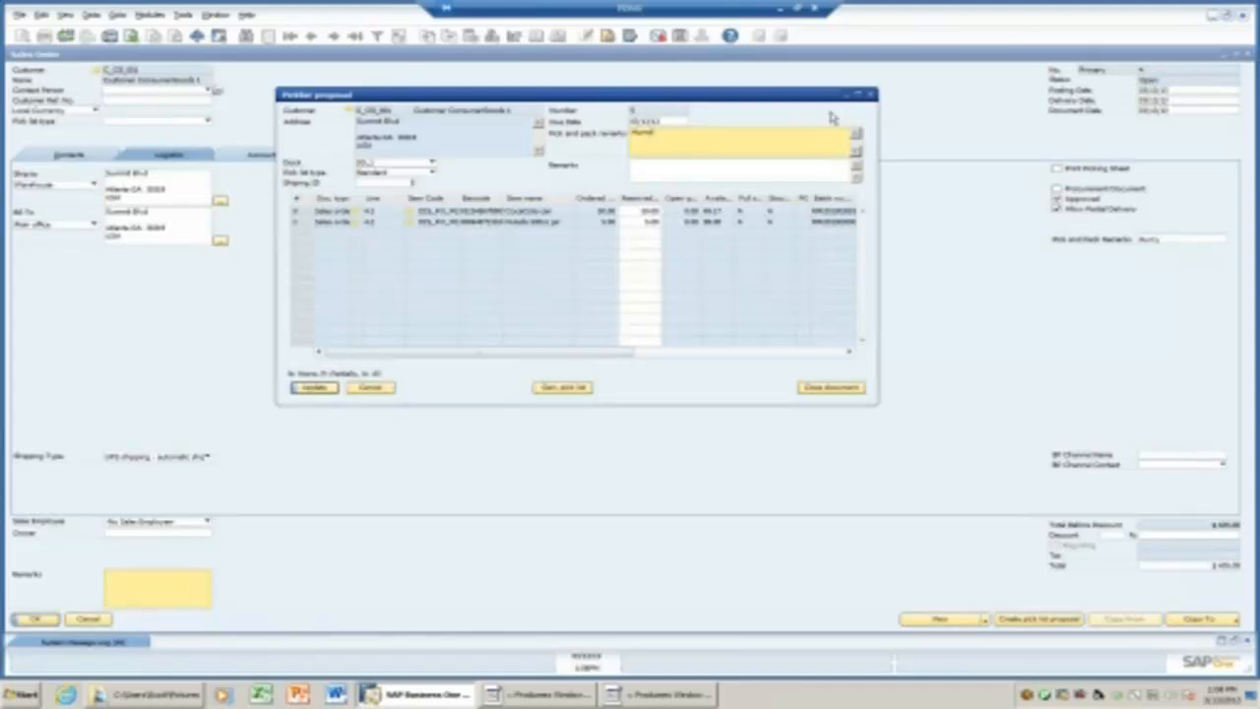
pyautogui.click(857, 96)
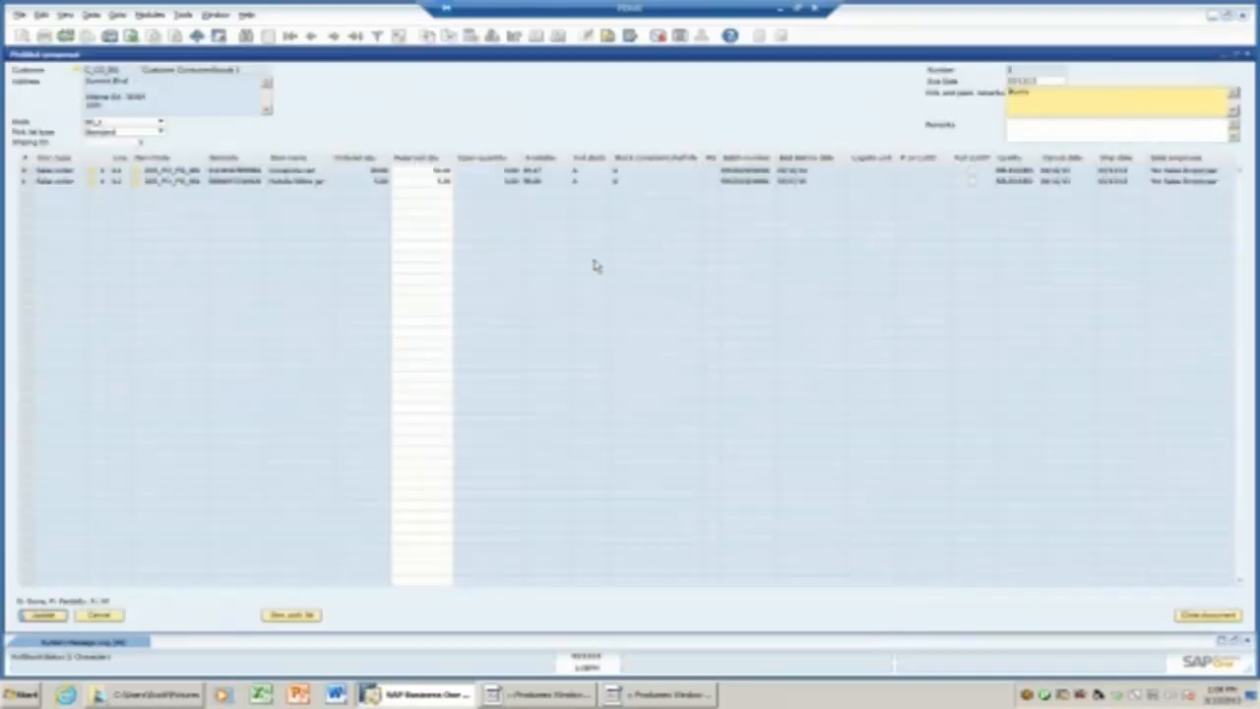
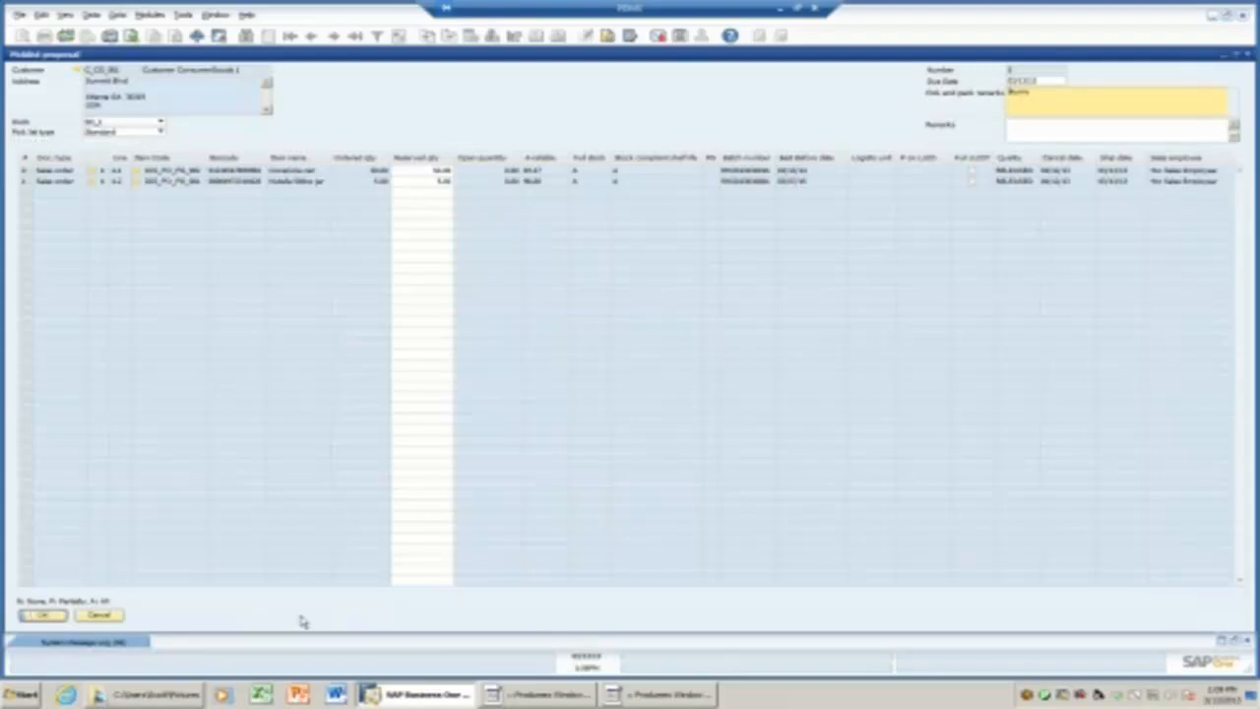
# Turn the proposal into a pick list for both order lines, then switch to the Produmex terminal.
pyautogui.click(294, 615)
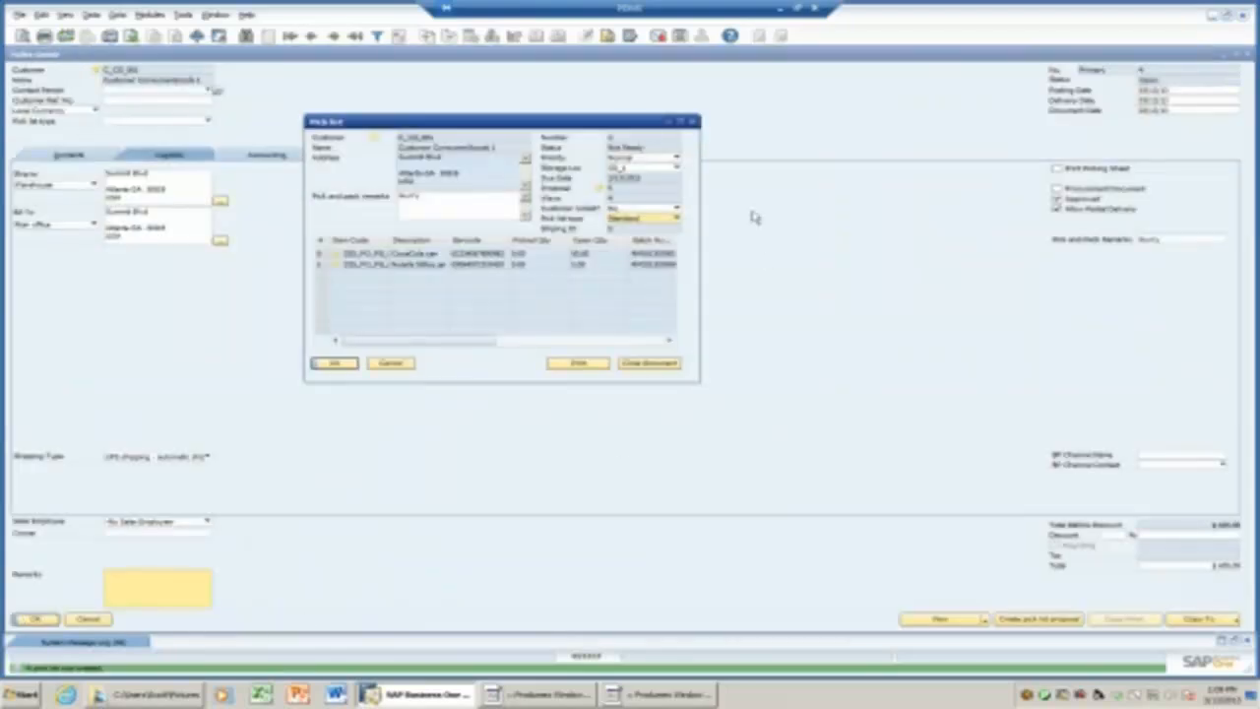
pyautogui.click(681, 120)
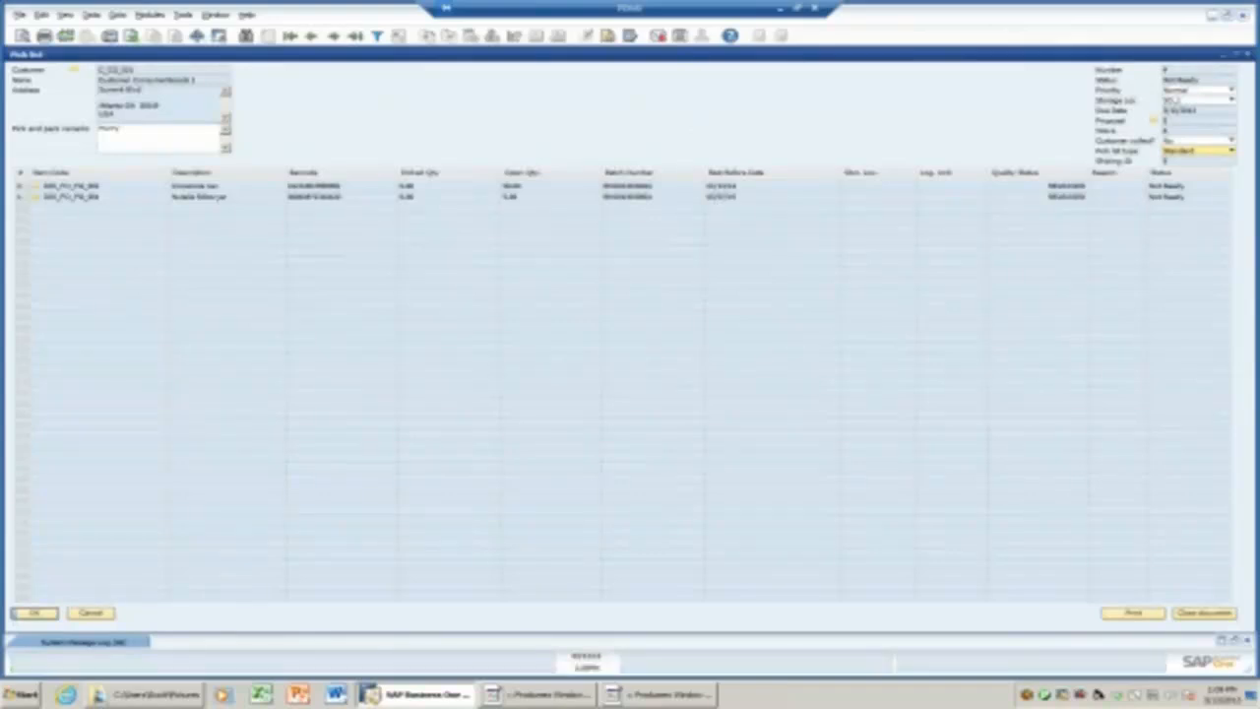
pyautogui.click(1243, 53)
pyautogui.click(564, 696)
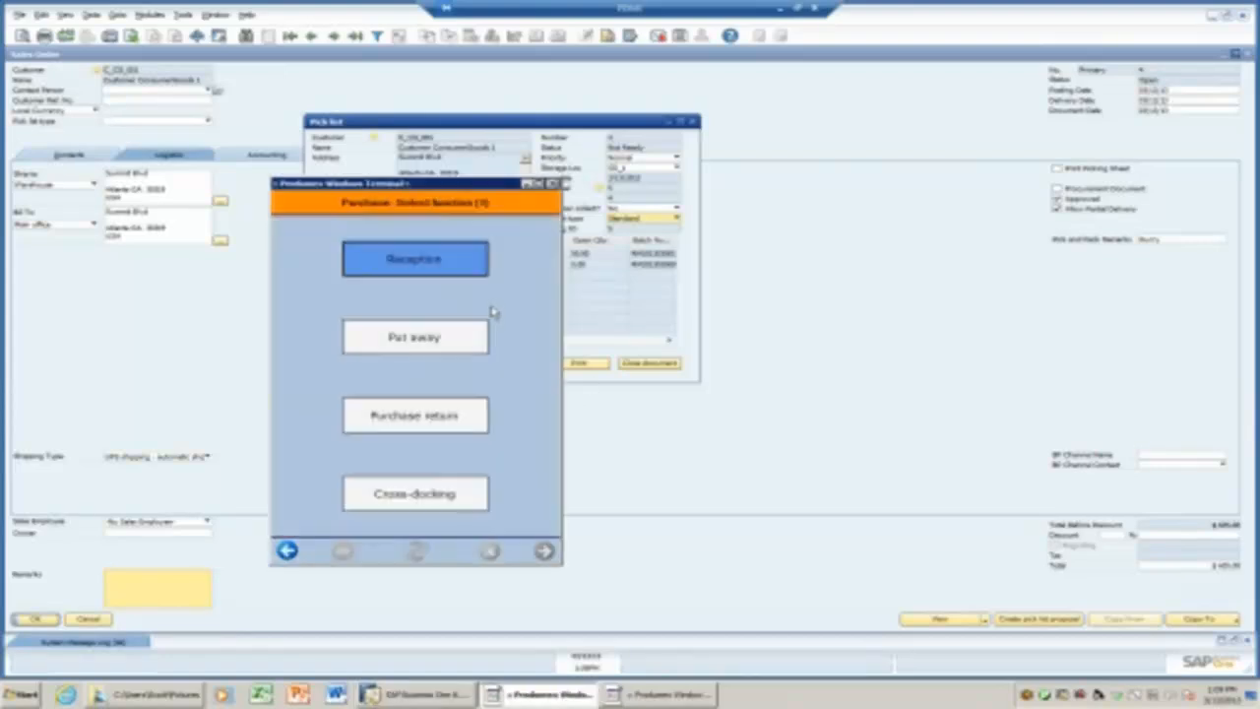
# Open Sales > Picking on the terminal and start the customer's pick list, showing its Hurry remark.
pyautogui.click(286, 551)
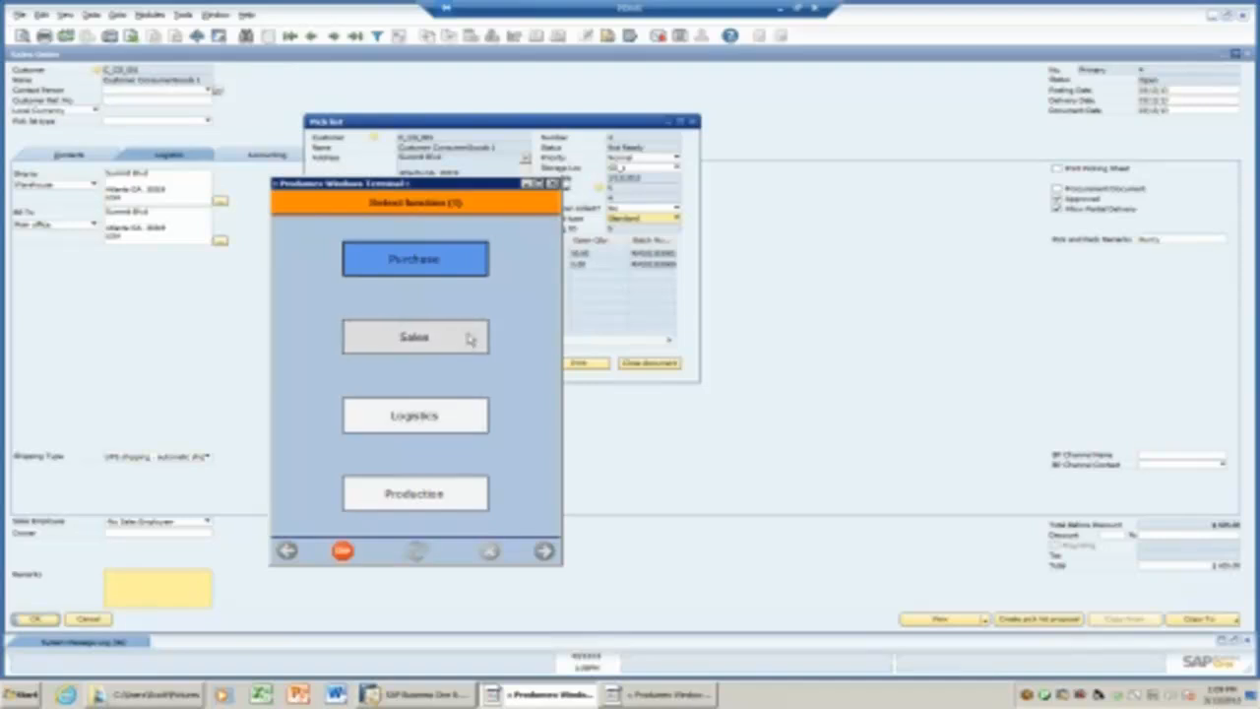
pyautogui.click(470, 338)
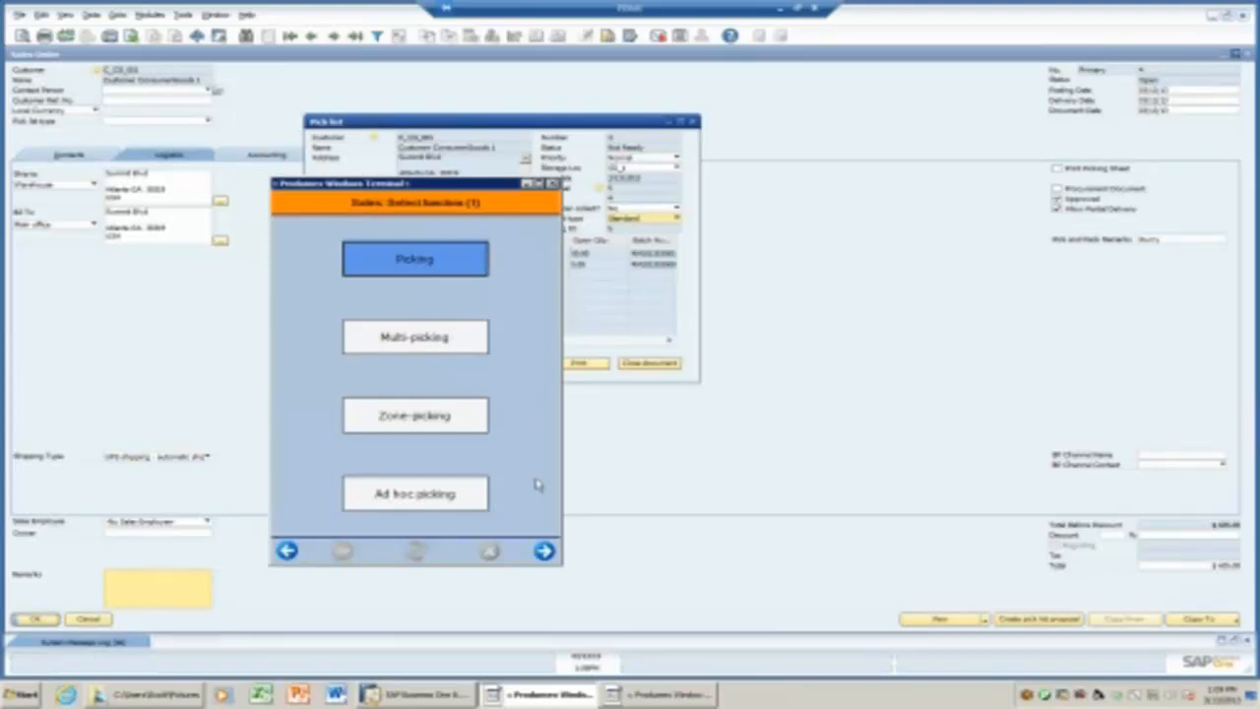
pyautogui.click(541, 550)
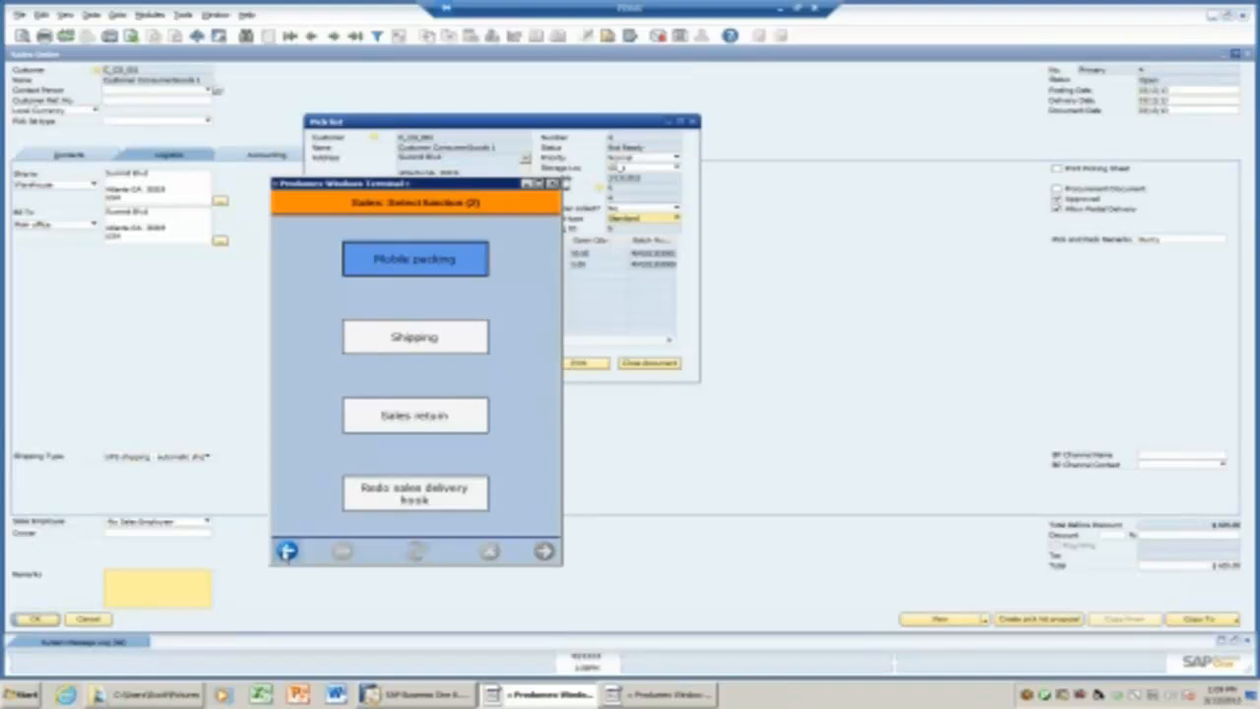
pyautogui.click(287, 550)
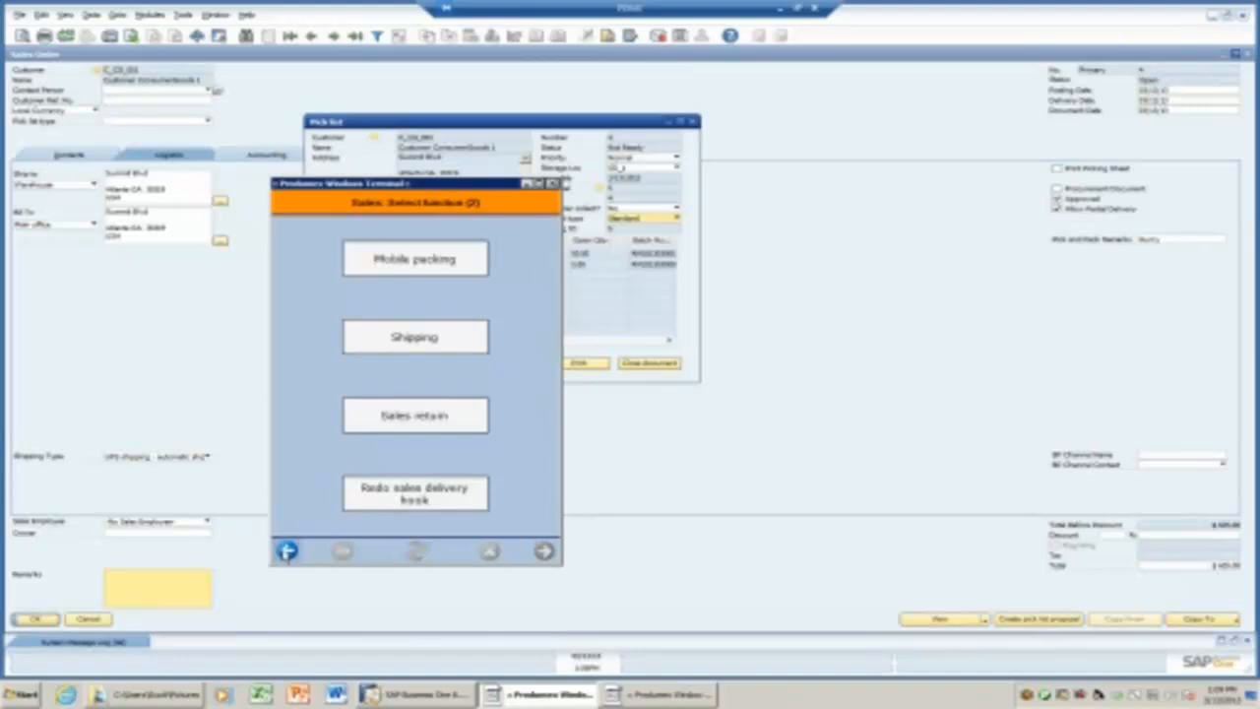
pyautogui.click(414, 268)
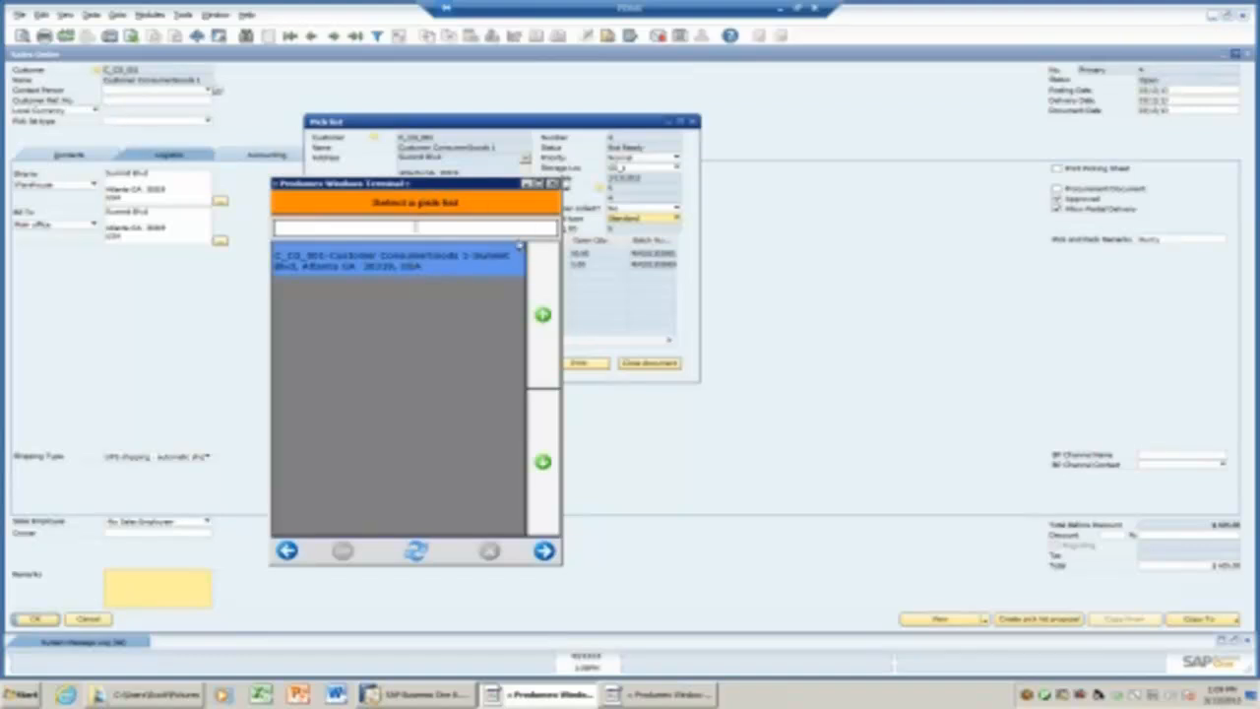
pyautogui.click(544, 551)
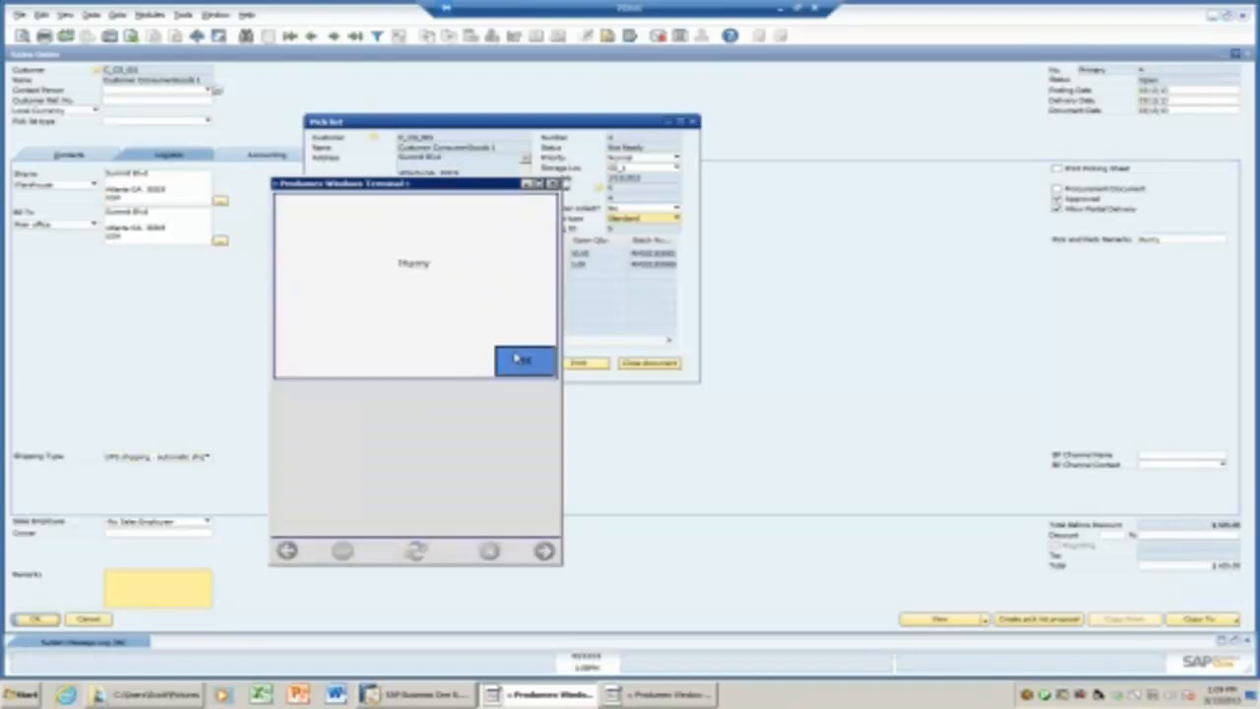
# Acknowledge the Hurry remark and assign Cart 1 as the movable location.
pyautogui.click(522, 360)
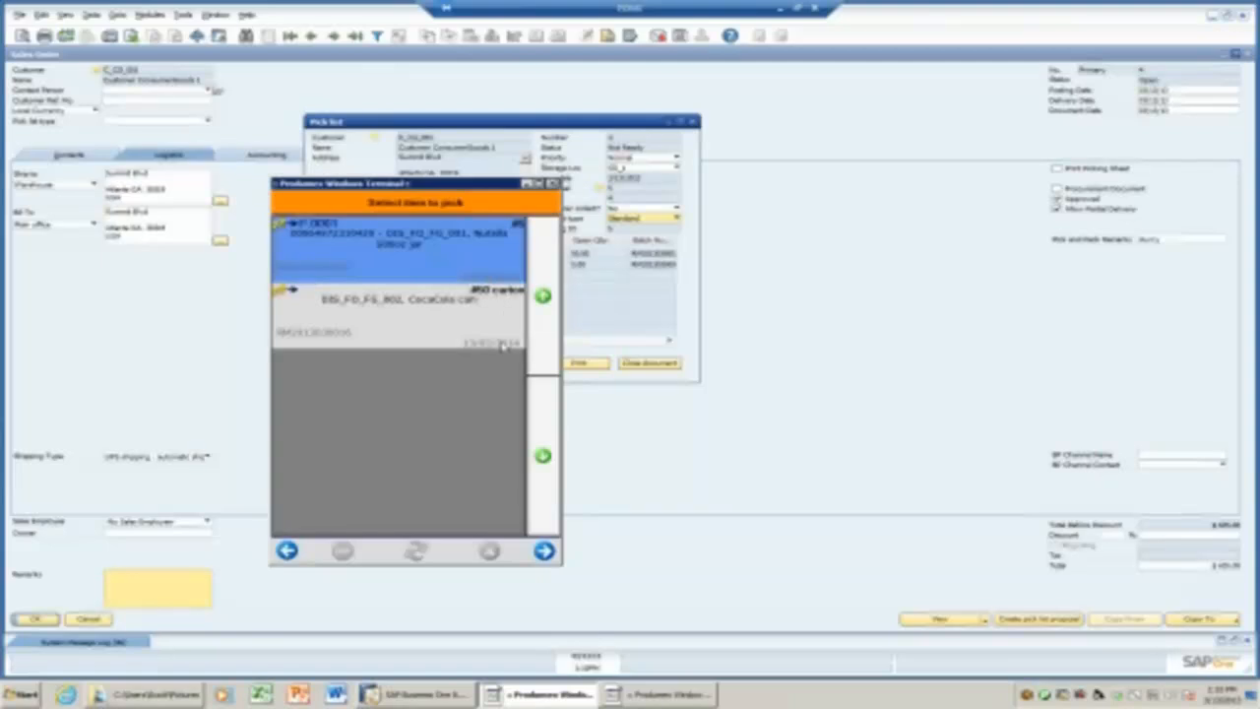
pyautogui.click(544, 551)
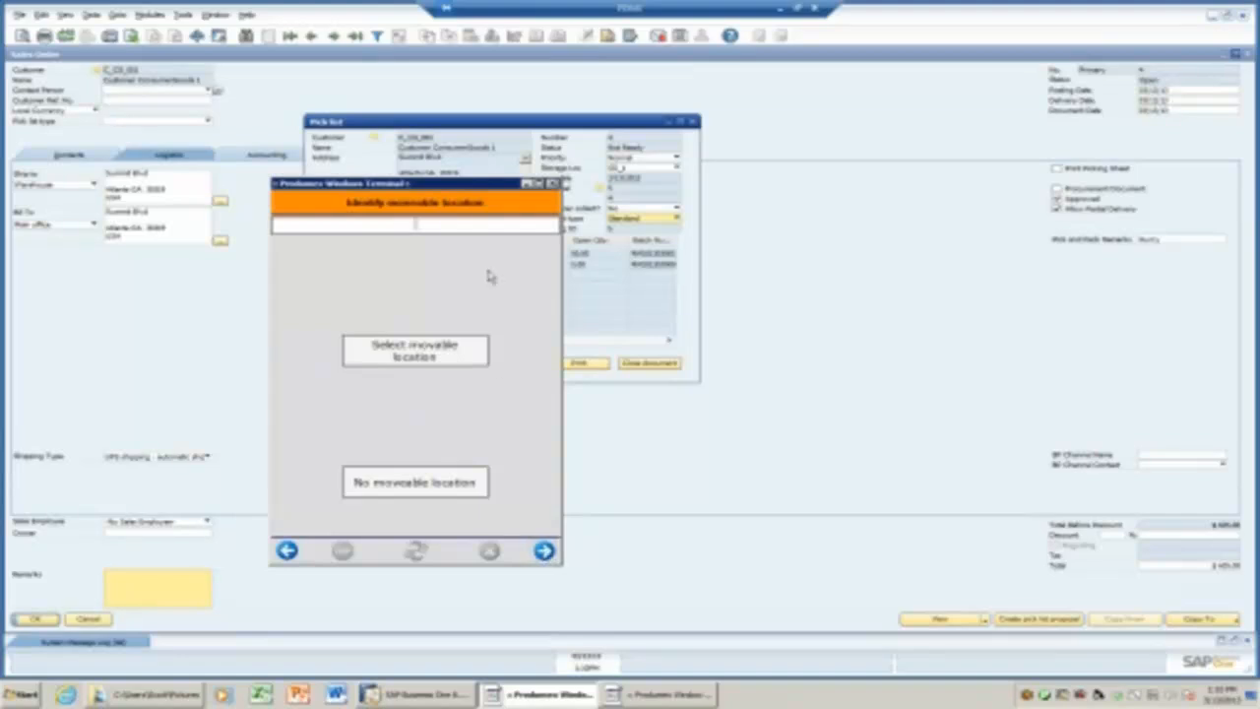
pyautogui.click(431, 350)
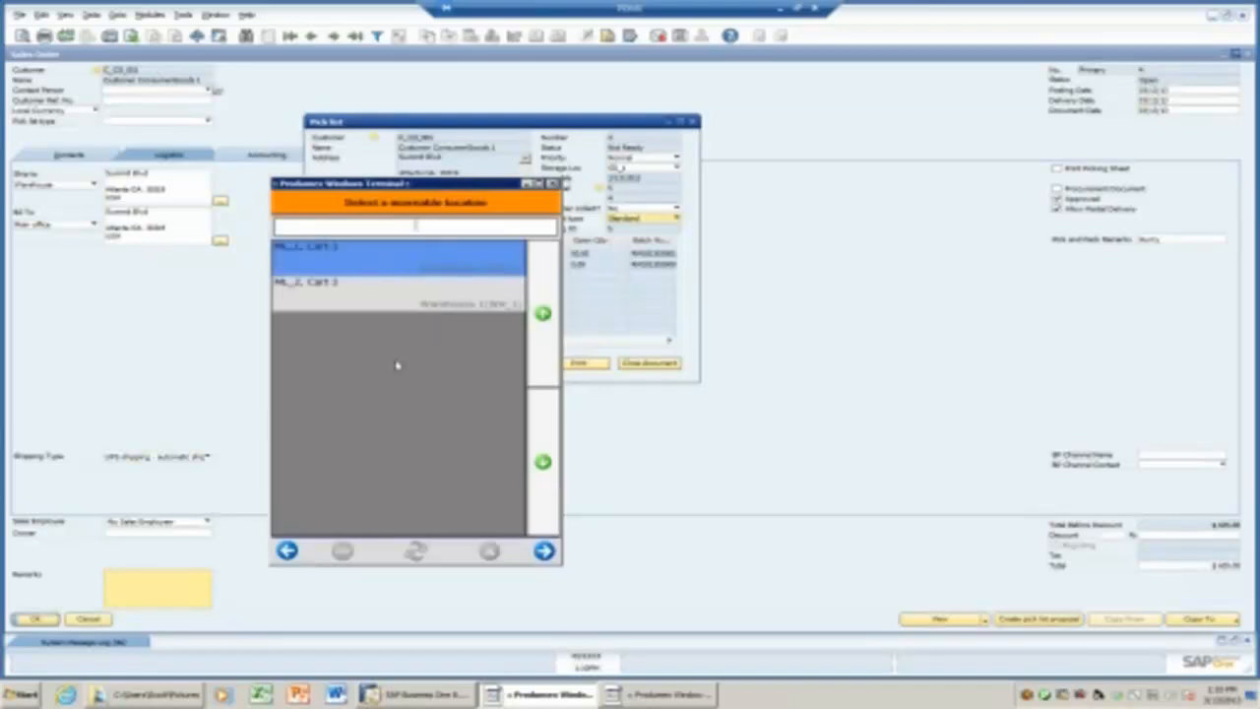
pyautogui.click(545, 551)
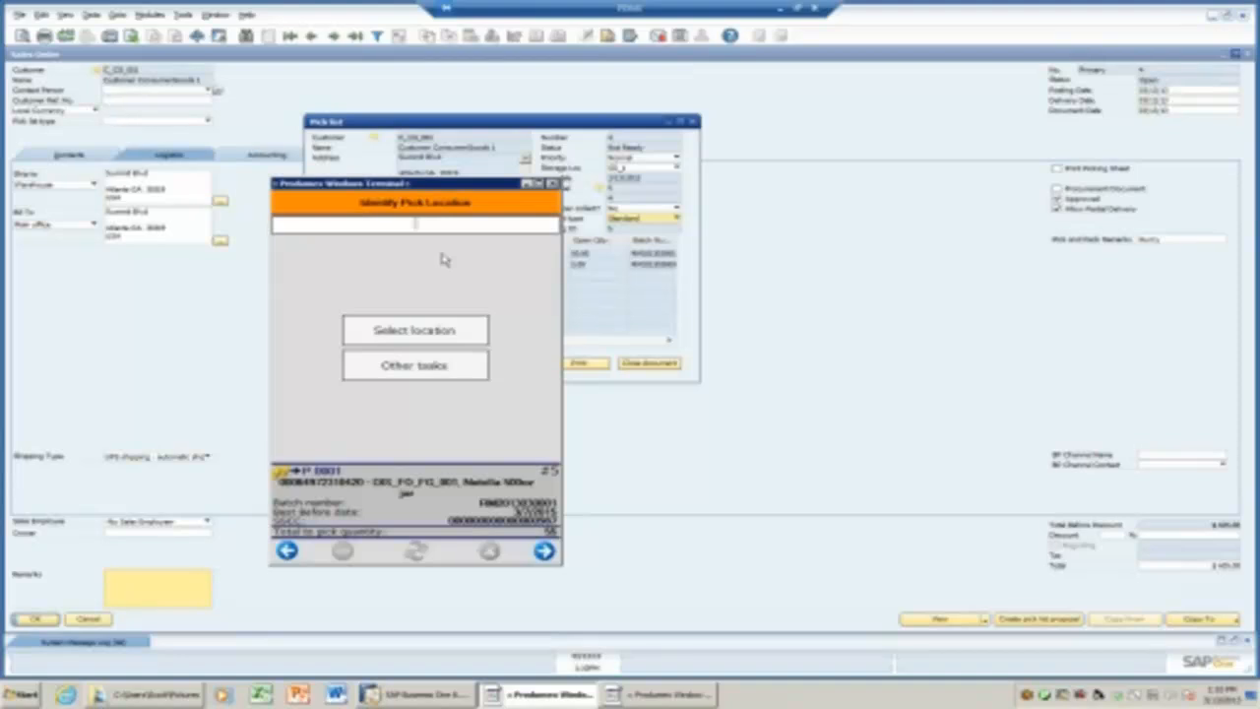
# Pick 5 Nutella jars from location P.0001 onto the cart.
pyautogui.write('p.0001')
pyautogui.click(544, 550)
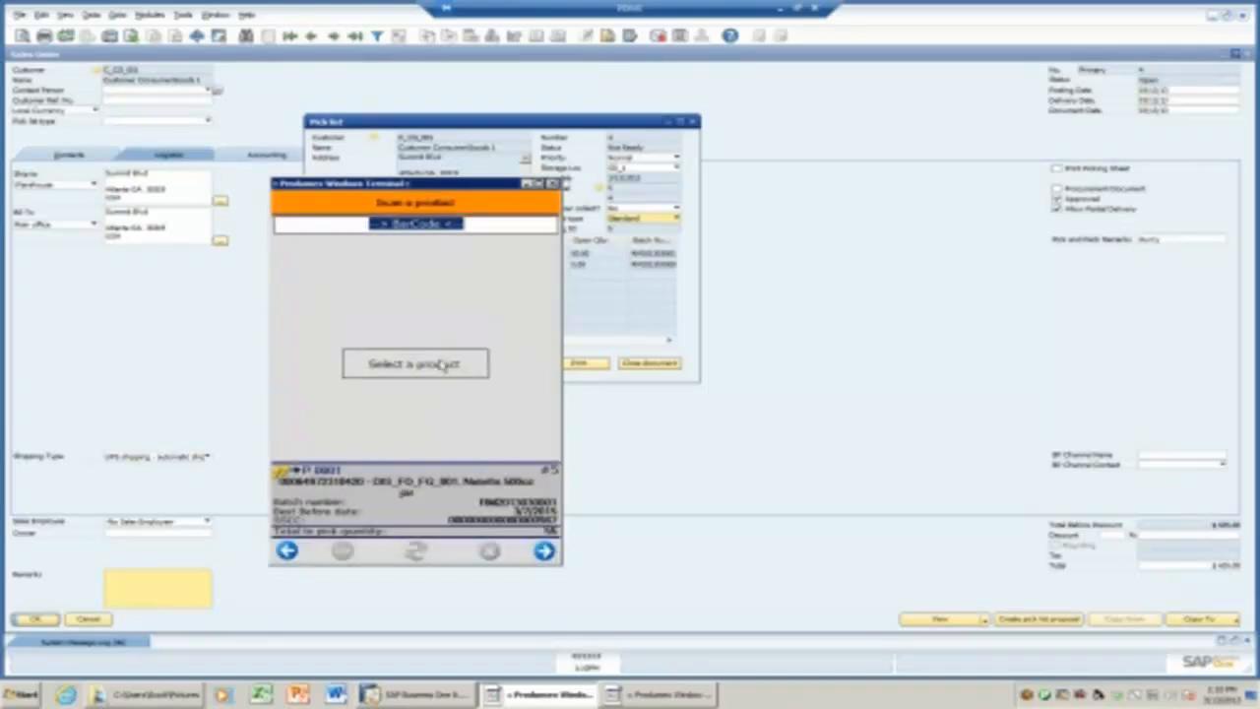
pyautogui.click(443, 364)
pyautogui.click(543, 550)
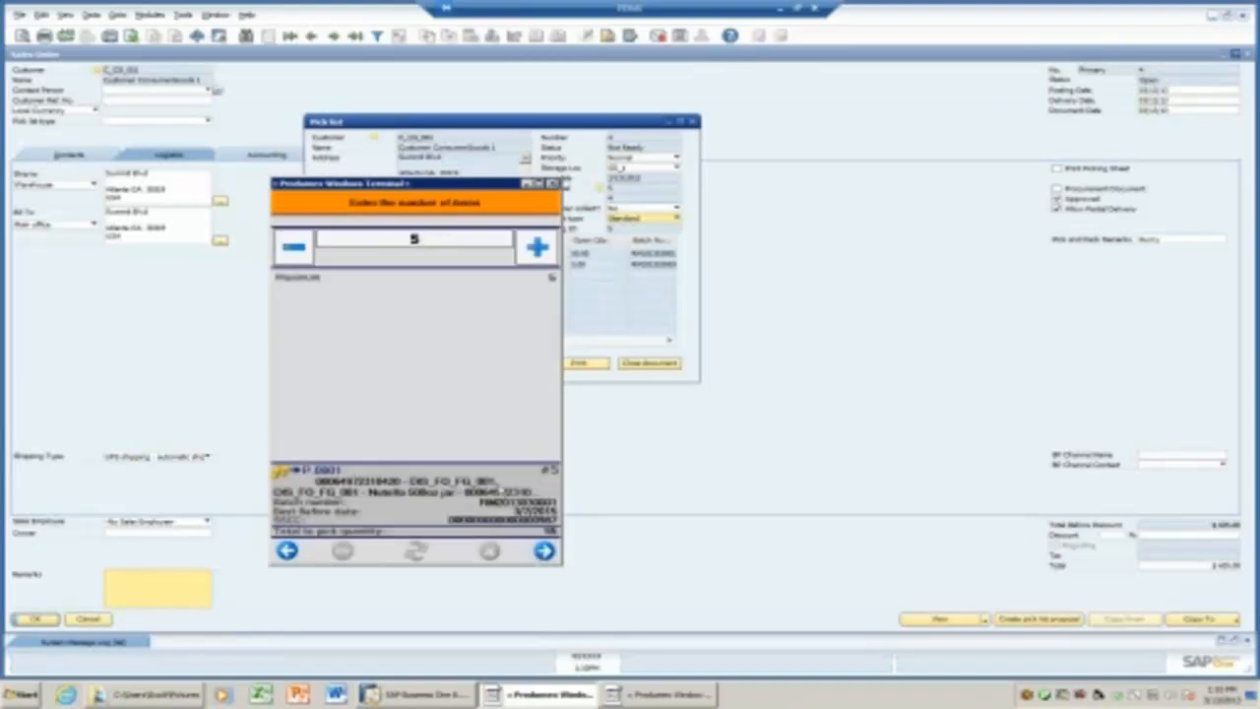
pyautogui.click(544, 550)
pyautogui.click(523, 360)
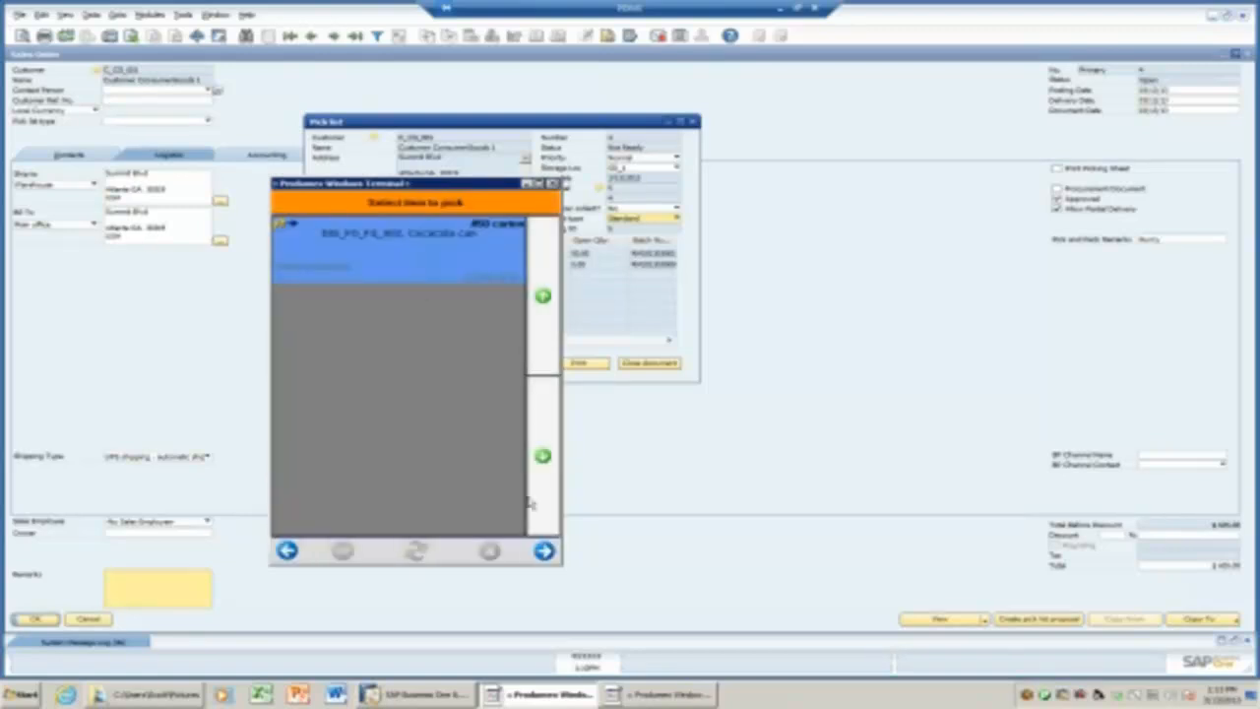
# Browse the CocaCola can's pick locations and its alternate items under Other tasks.
pyautogui.click(543, 550)
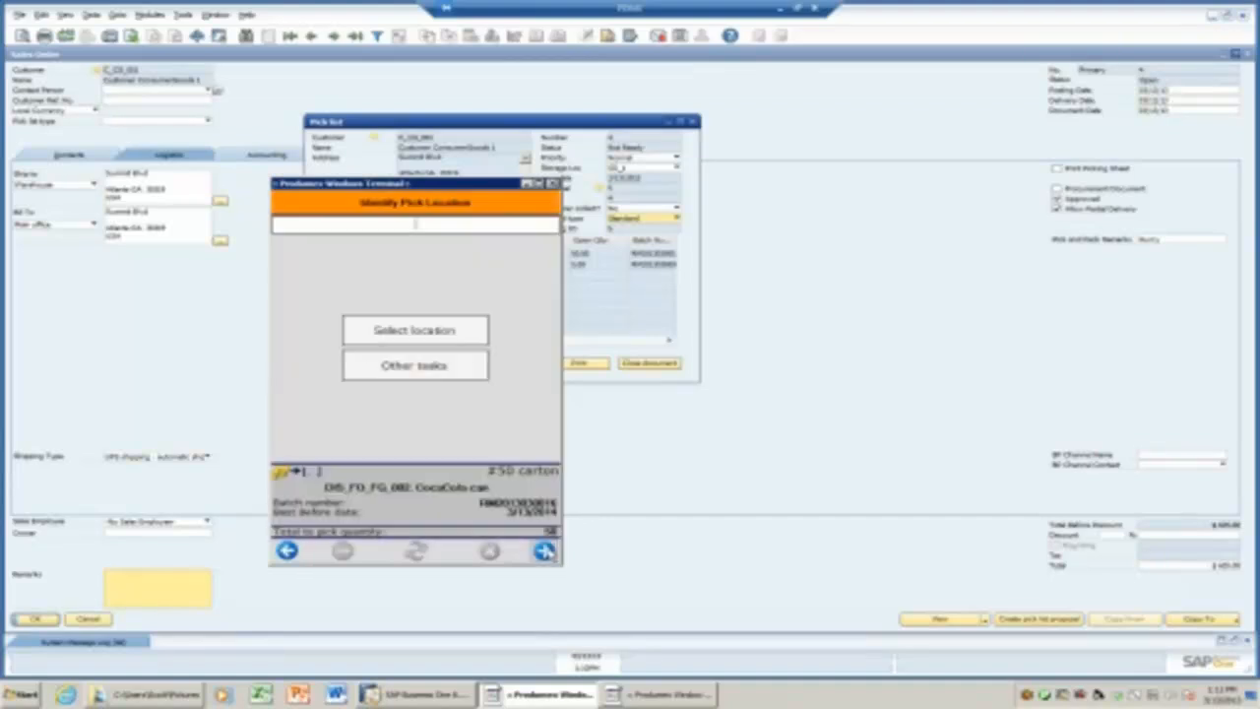
pyautogui.click(448, 340)
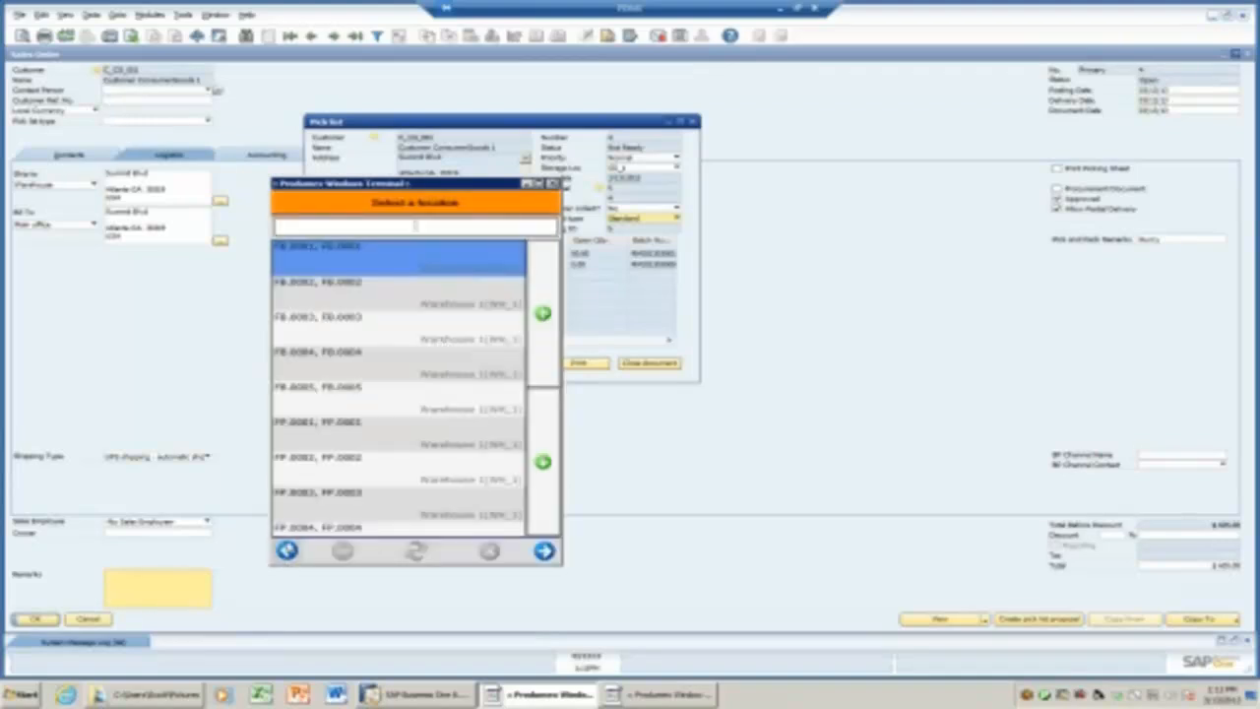
pyautogui.click(286, 550)
pyautogui.click(405, 372)
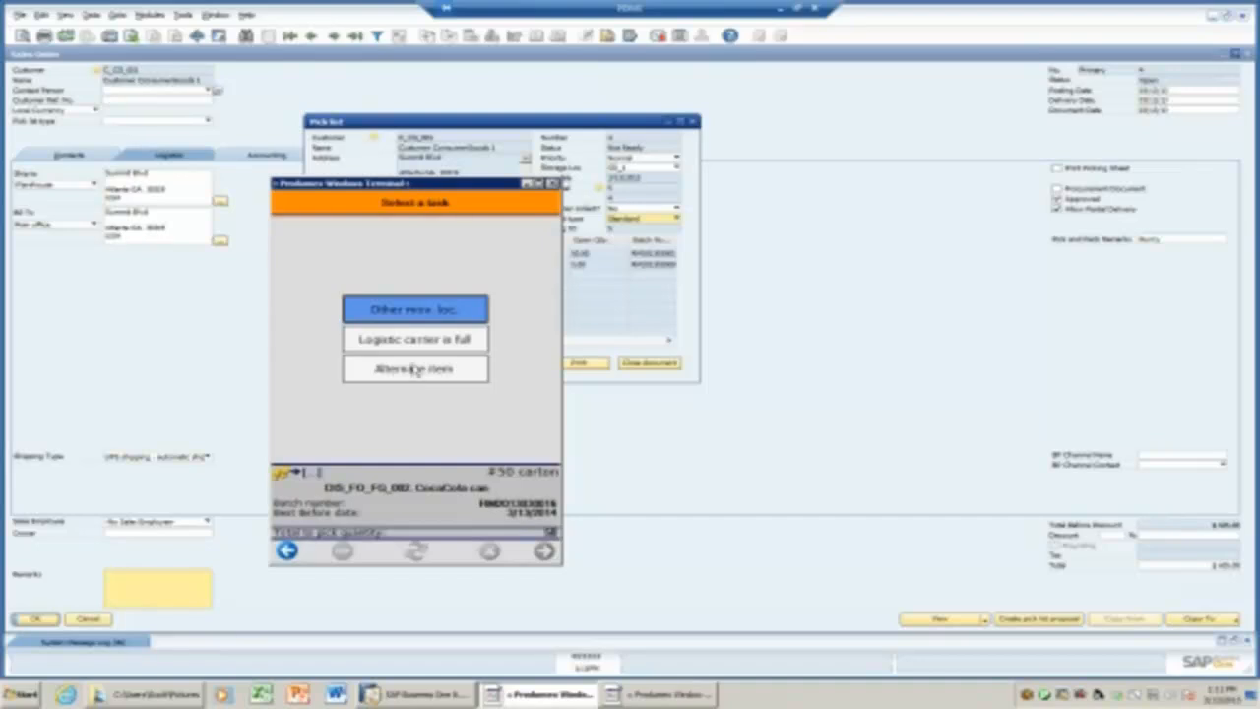
pyautogui.click(415, 369)
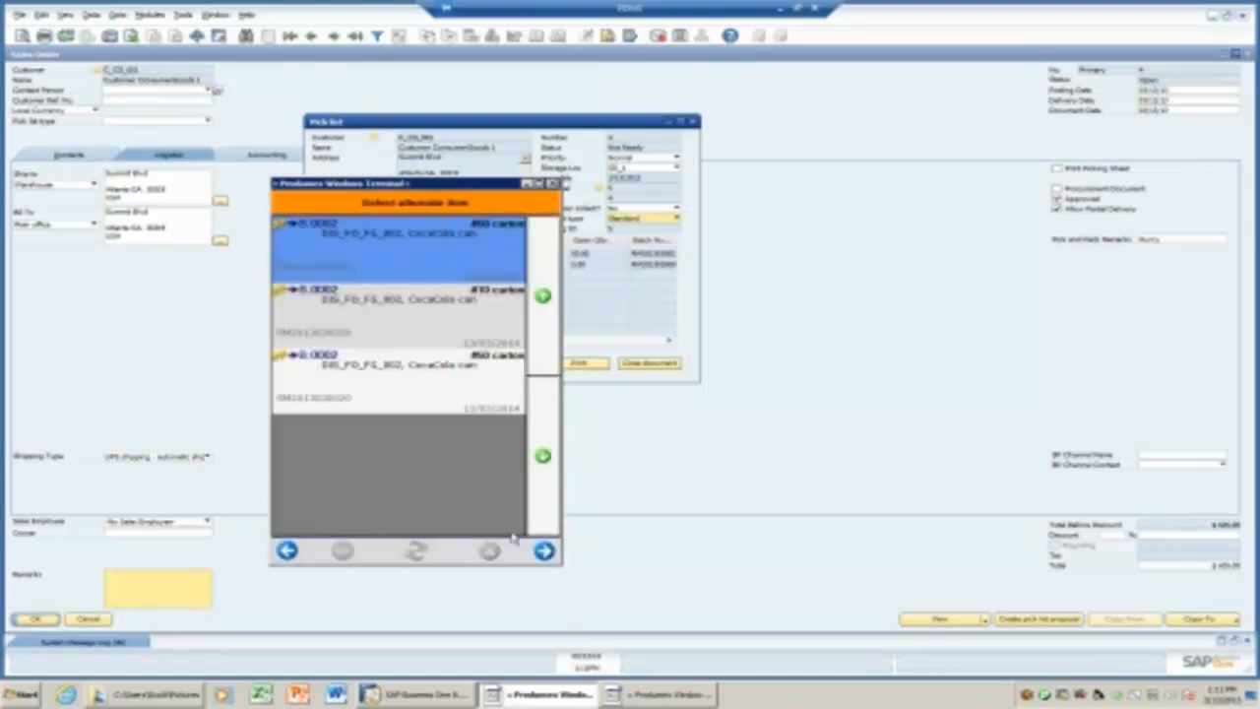
pyautogui.click(544, 550)
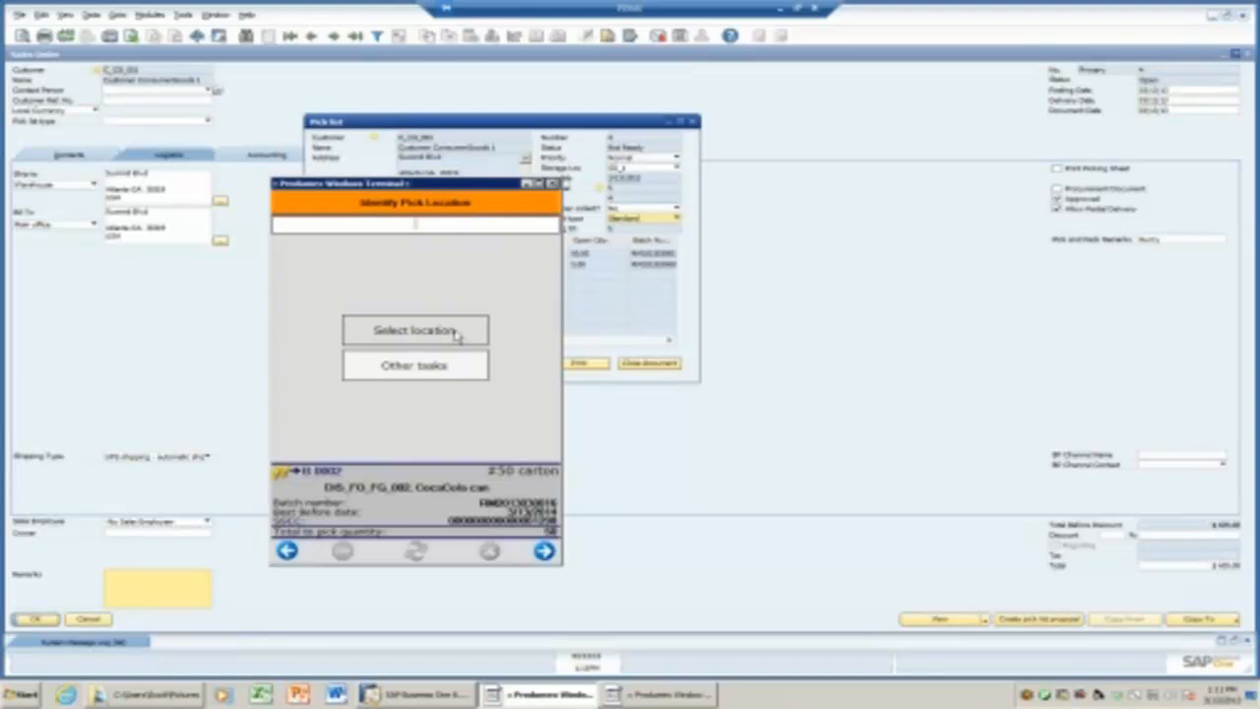
pyautogui.click(458, 368)
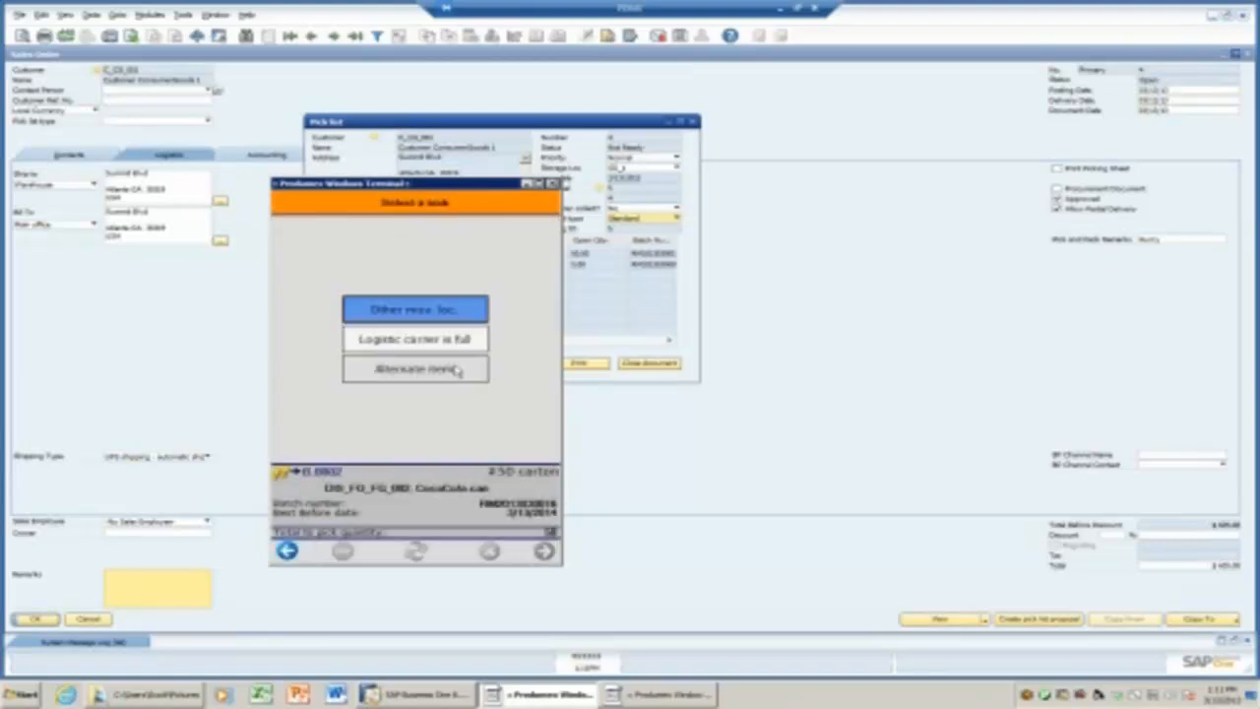
pyautogui.click(458, 369)
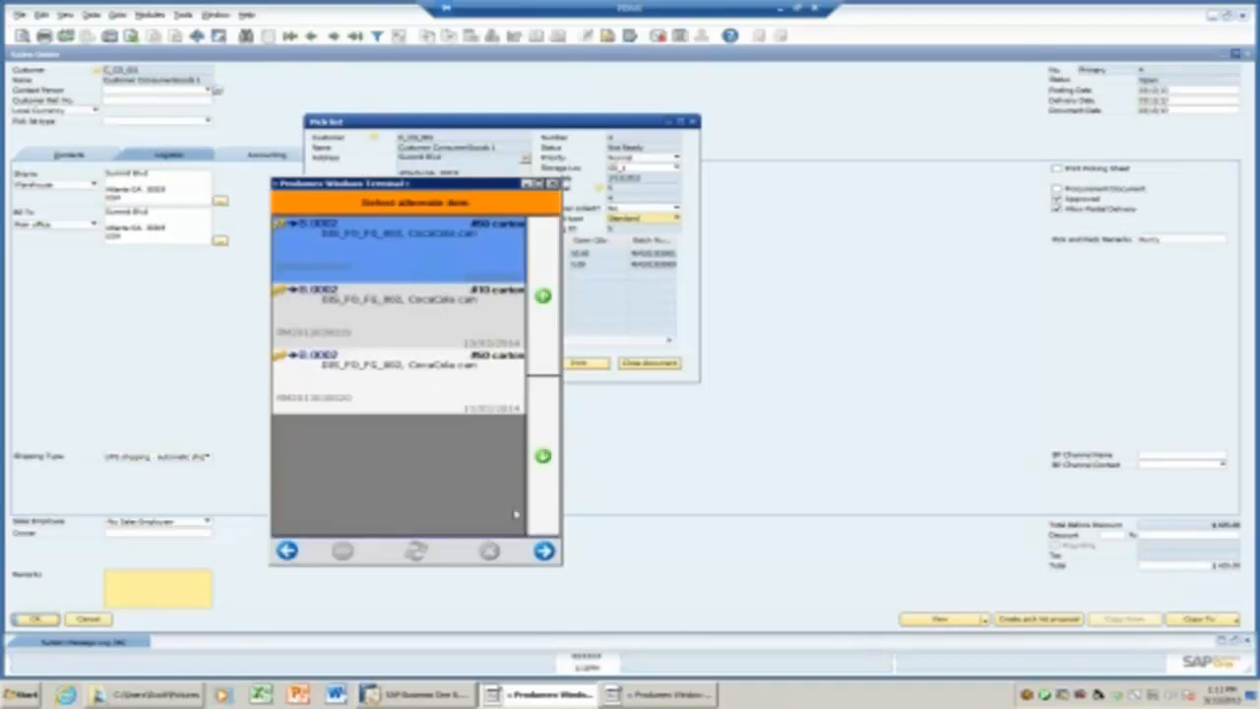
pyautogui.click(544, 550)
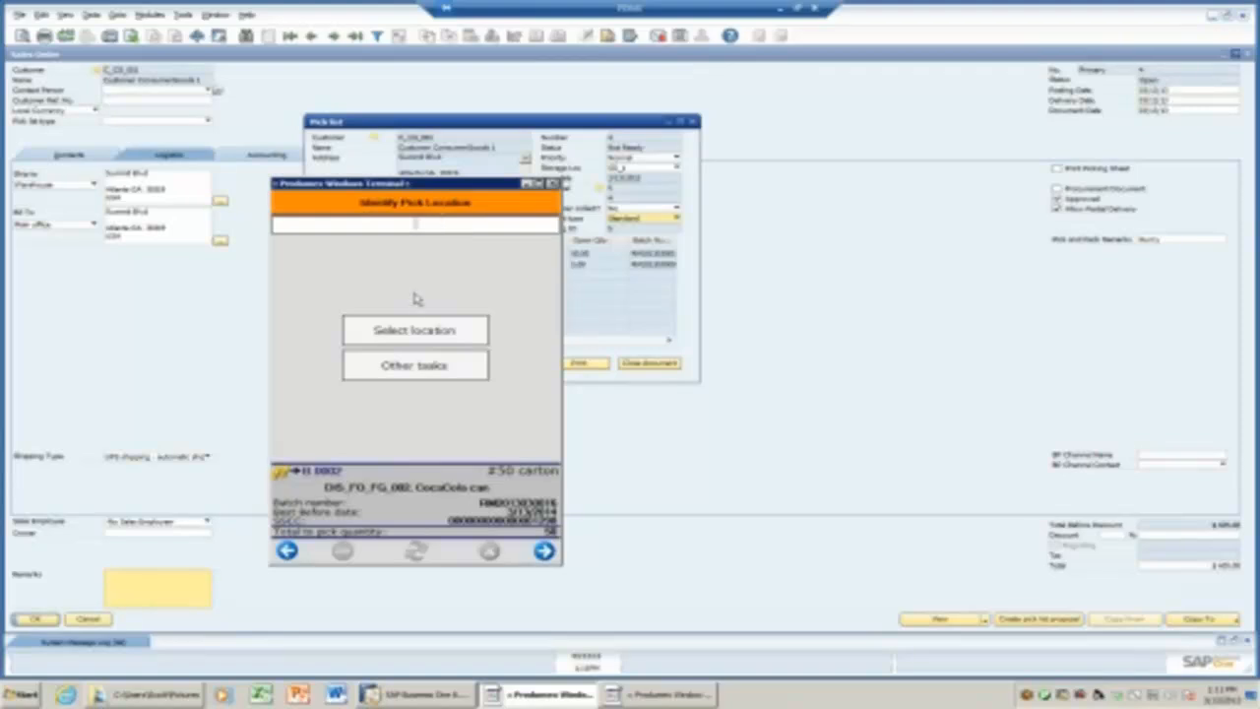
# Select pick location FB.0002 and dismiss the cannot-split warning.
pyautogui.click(423, 330)
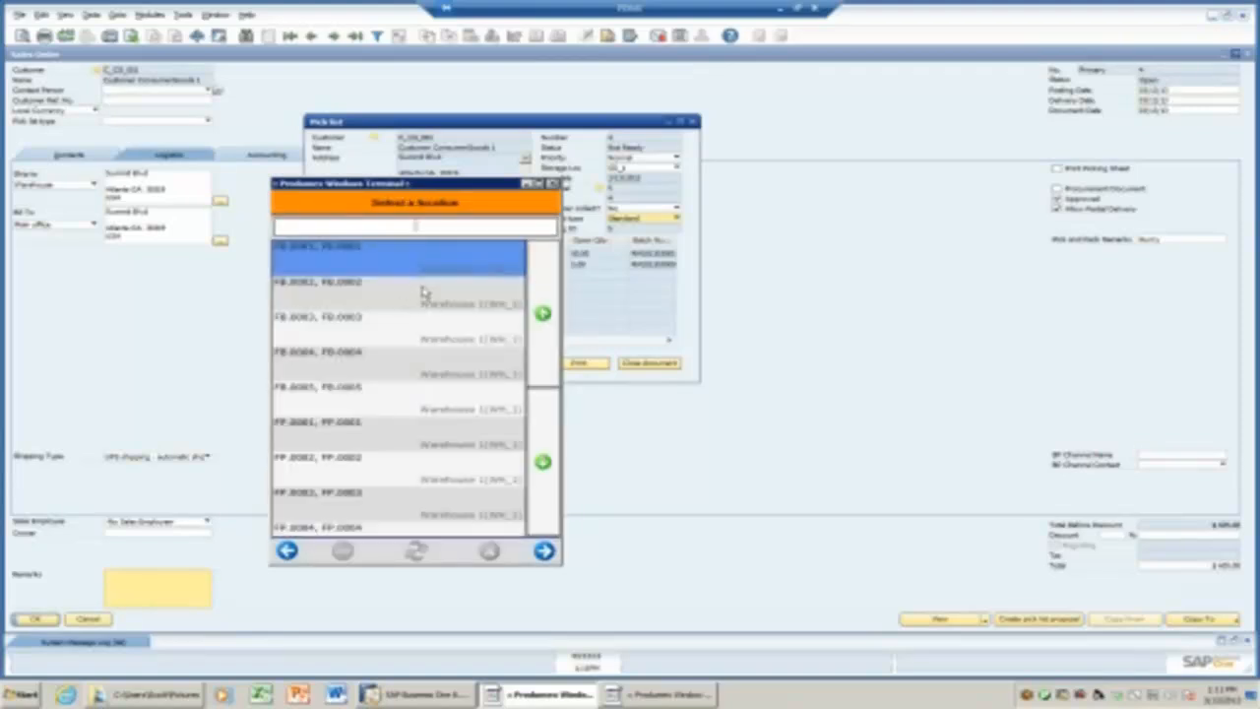
pyautogui.write('B')
pyautogui.click(399, 292)
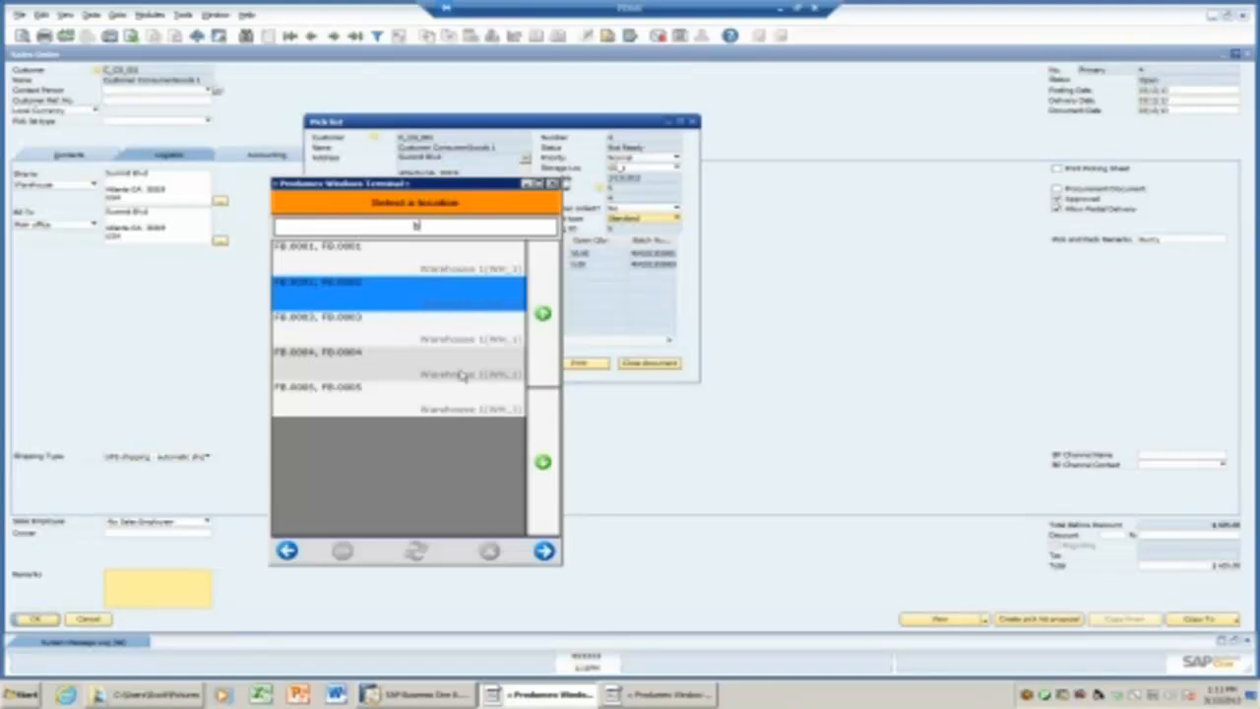
pyautogui.click(544, 552)
pyautogui.click(486, 445)
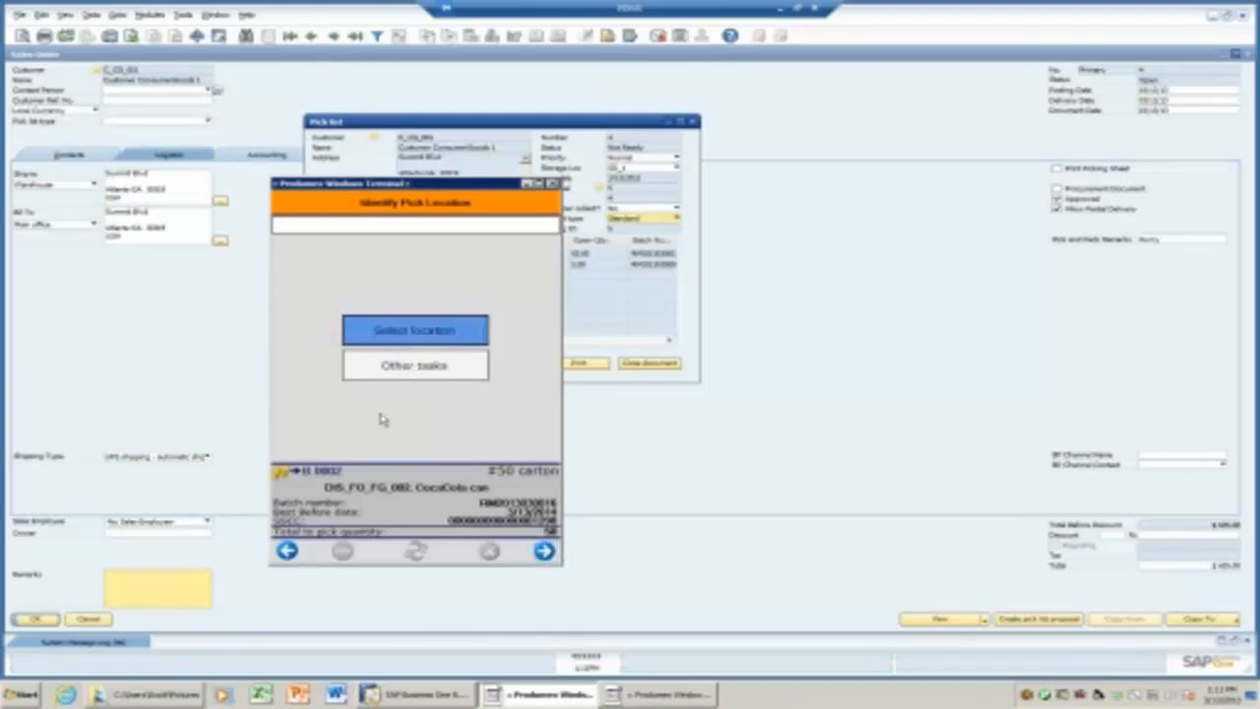
# Pick 50 cartons of the alternate CocaCola can item, first batch, from location B.0002.
pyautogui.click(415, 372)
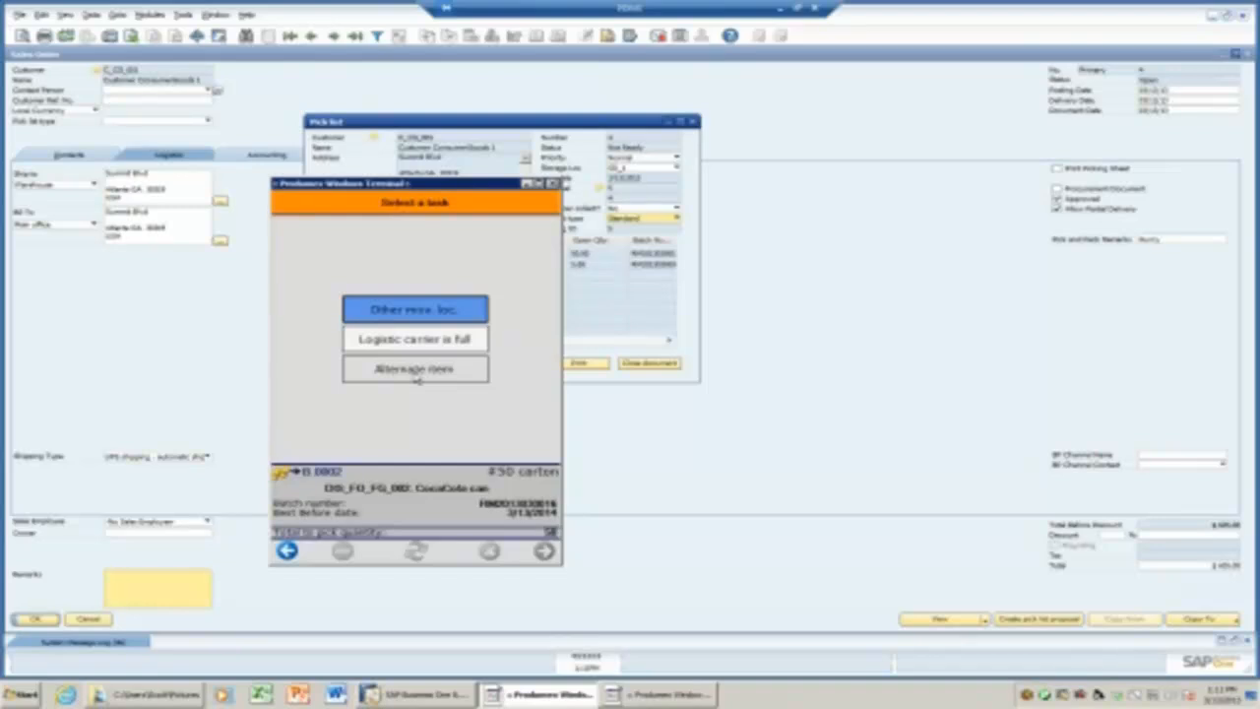
pyautogui.click(416, 377)
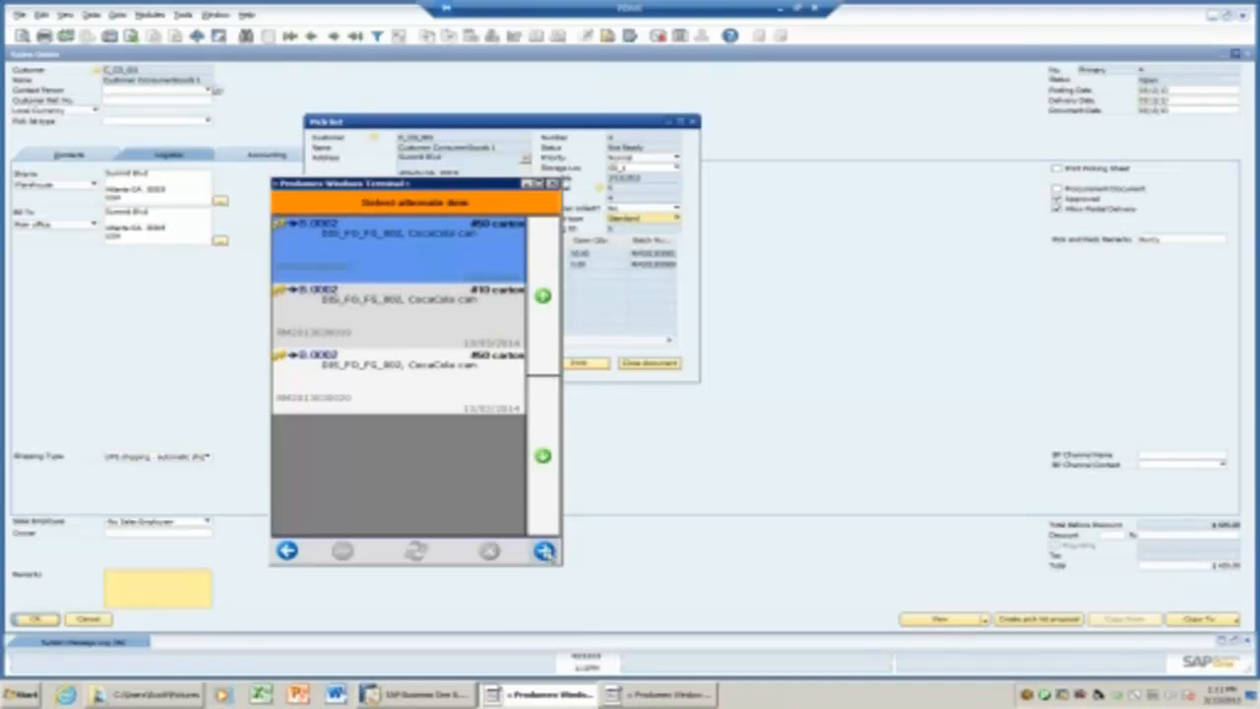
pyautogui.click(545, 550)
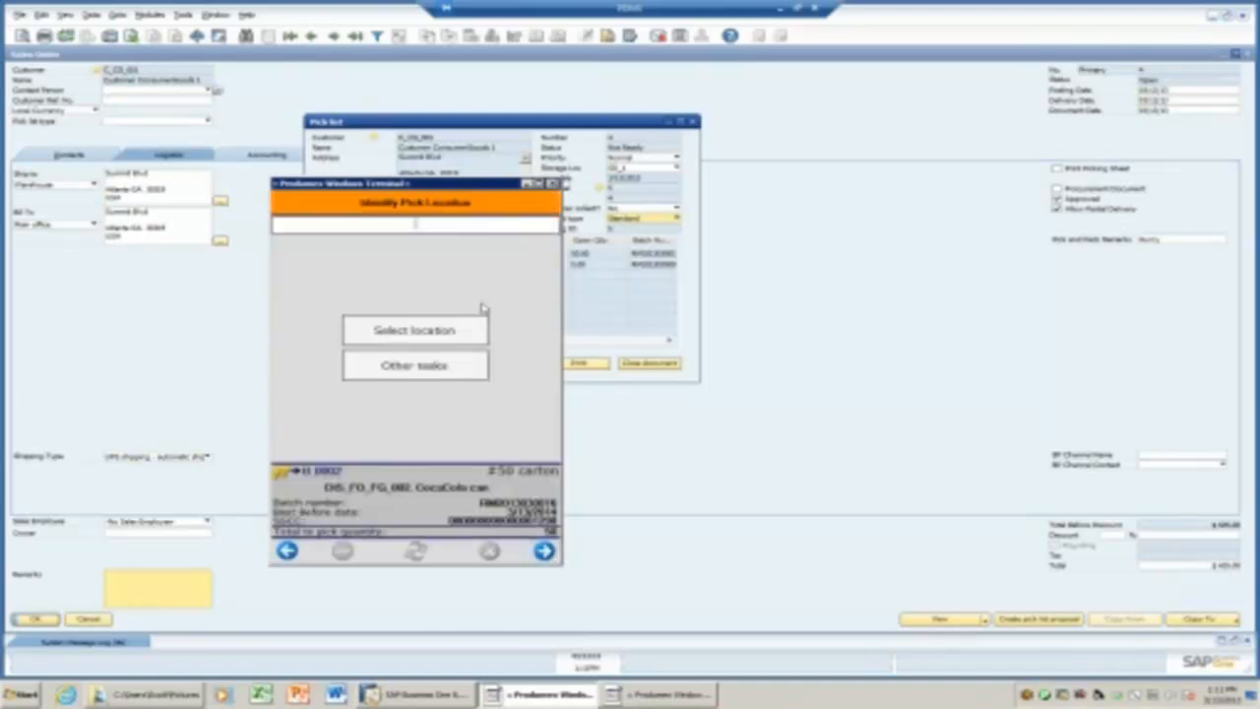
pyautogui.write('8.0002')
pyautogui.click(544, 551)
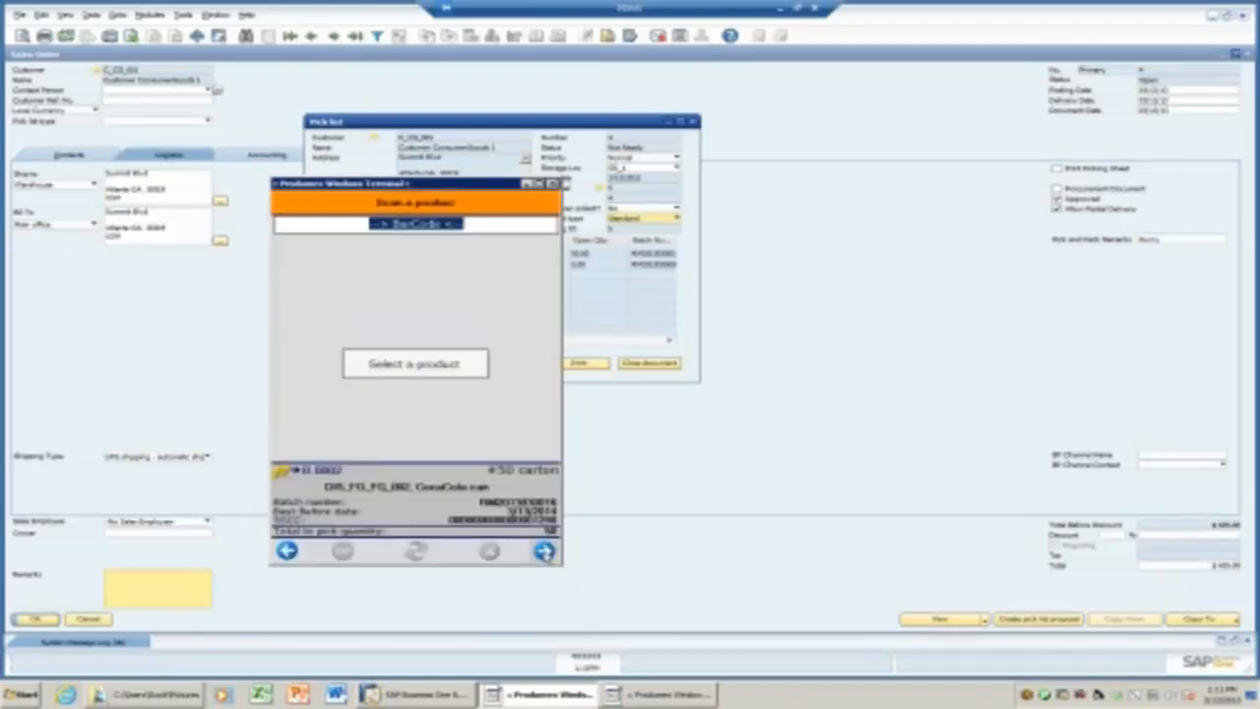
pyautogui.click(415, 364)
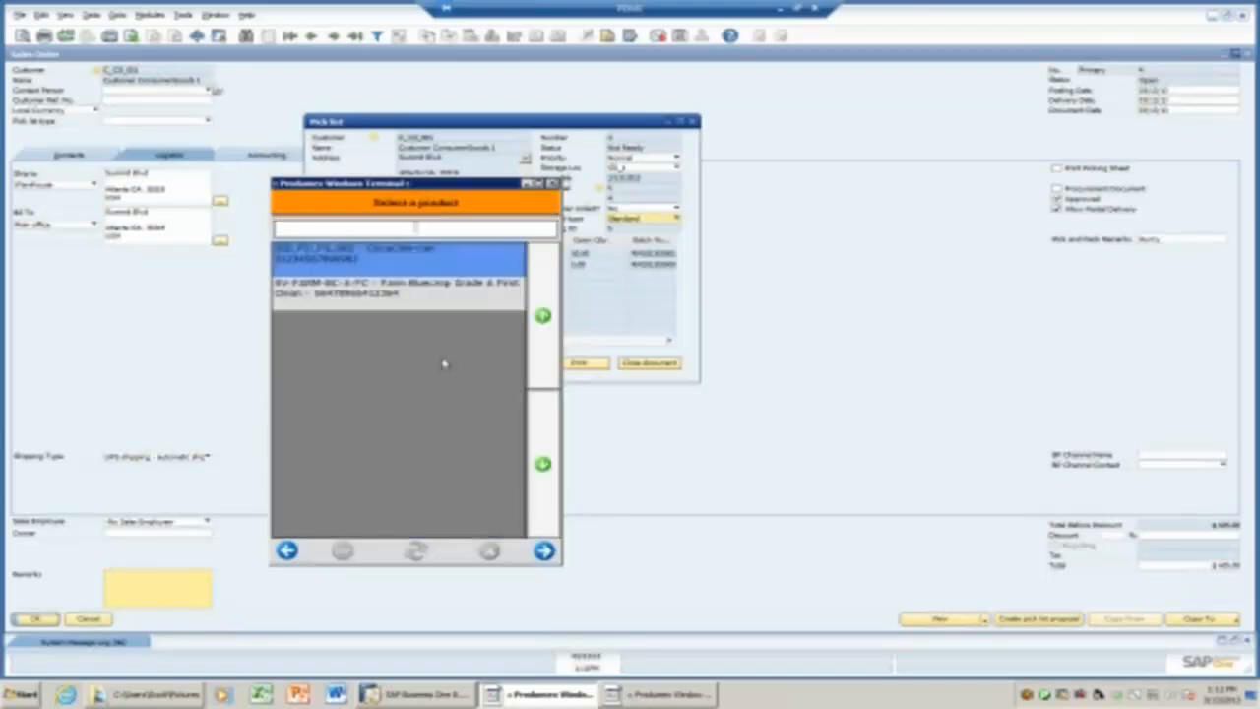
pyautogui.click(547, 552)
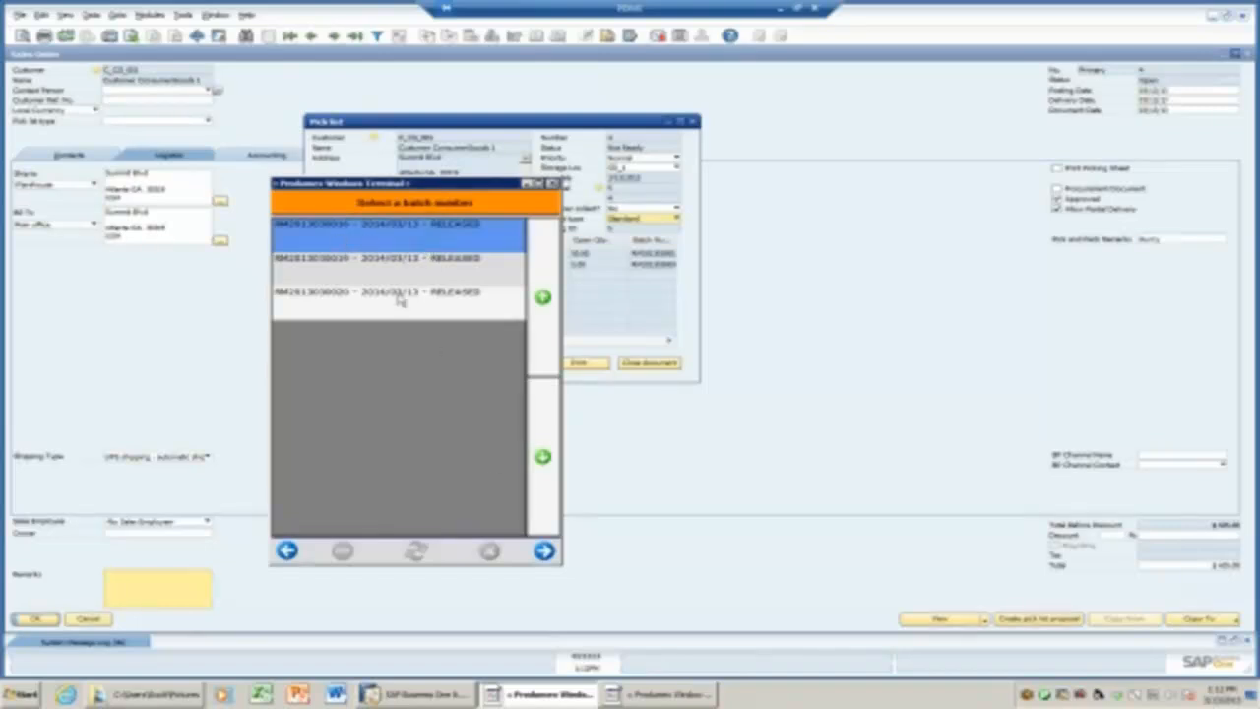
pyautogui.click(544, 552)
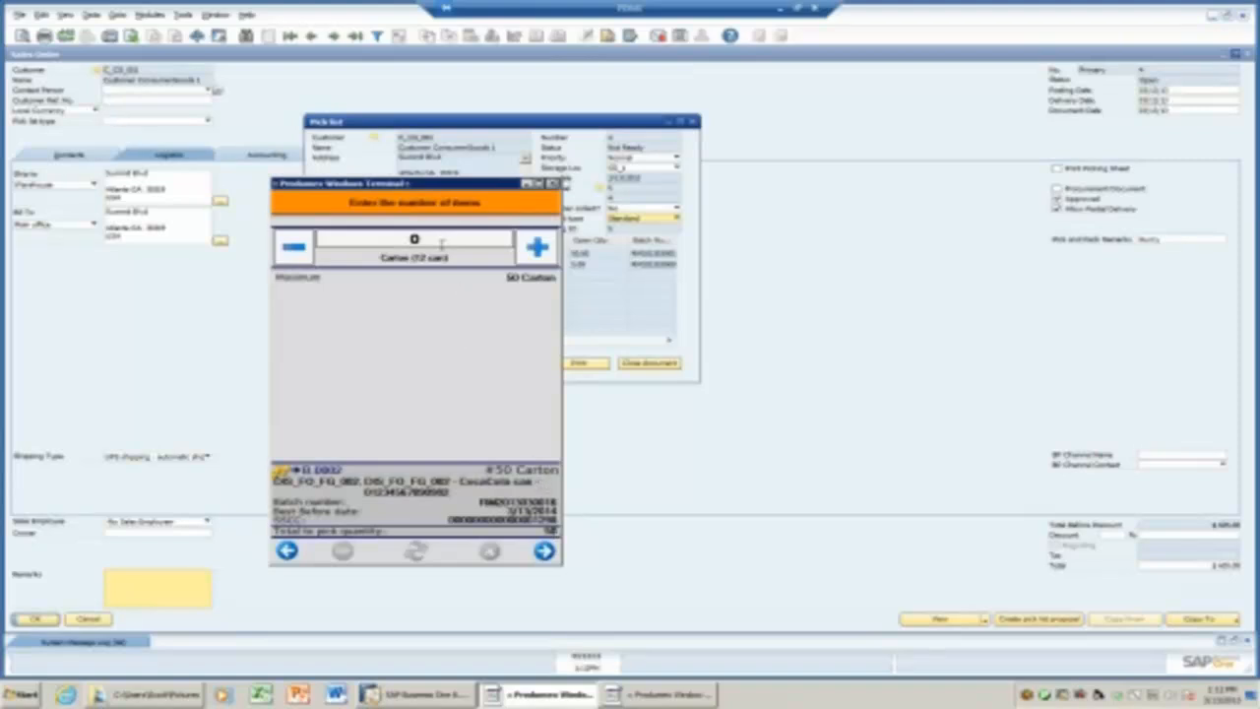
pyautogui.doubleClick(353, 246)
pyautogui.write('50')
pyautogui.click(544, 551)
pyautogui.click(542, 362)
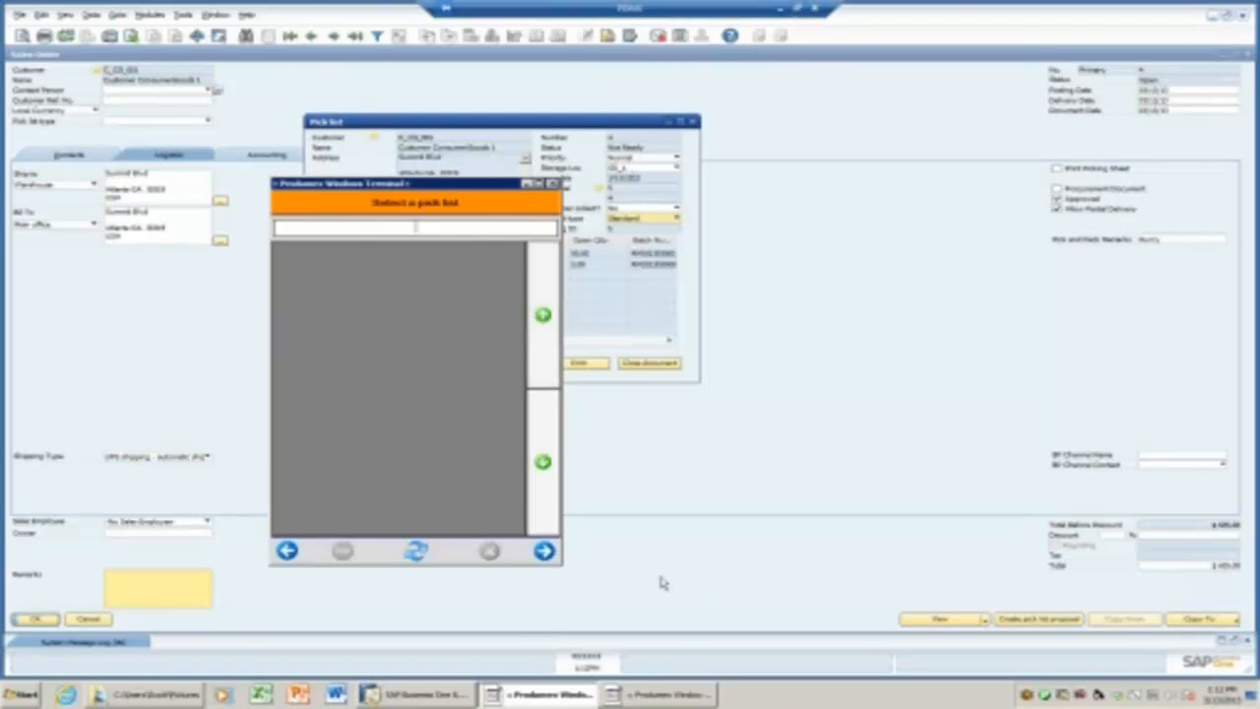
pyautogui.click(1211, 17)
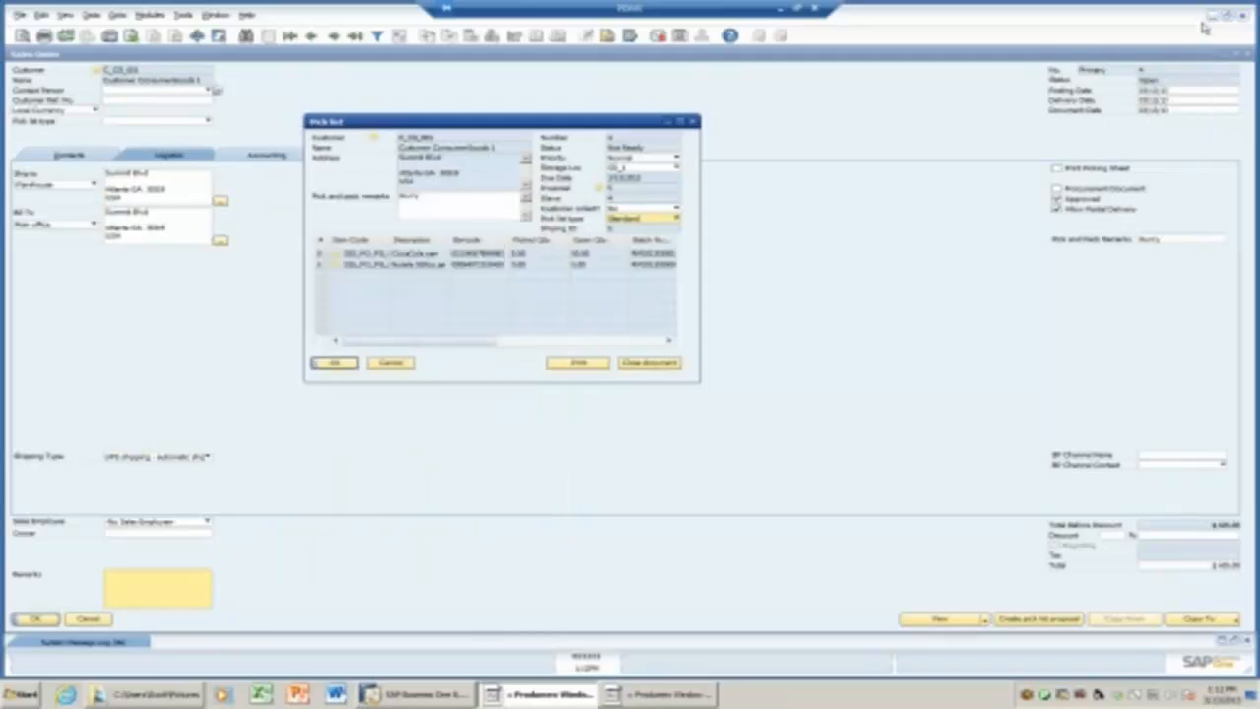
# Start packing on Packaging Line PL_1 with moveable location ml_1.
pyautogui.click(1211, 16)
pyautogui.click(864, 315)
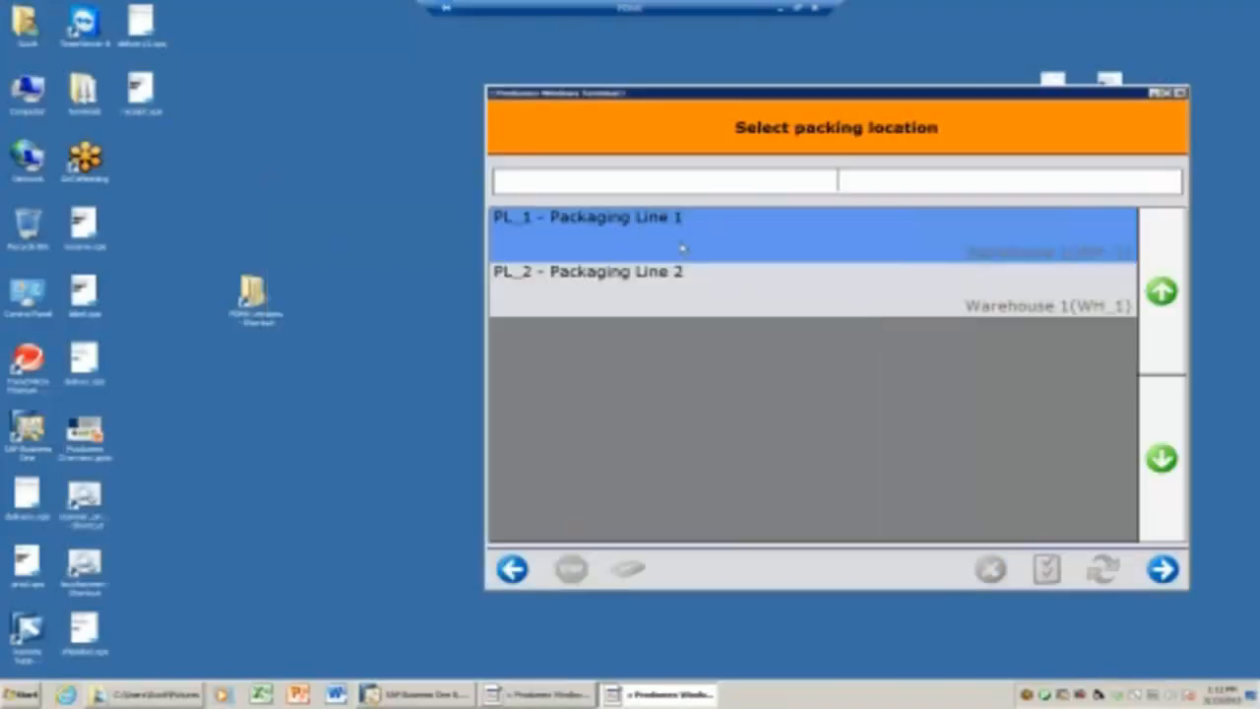
pyautogui.click(1162, 569)
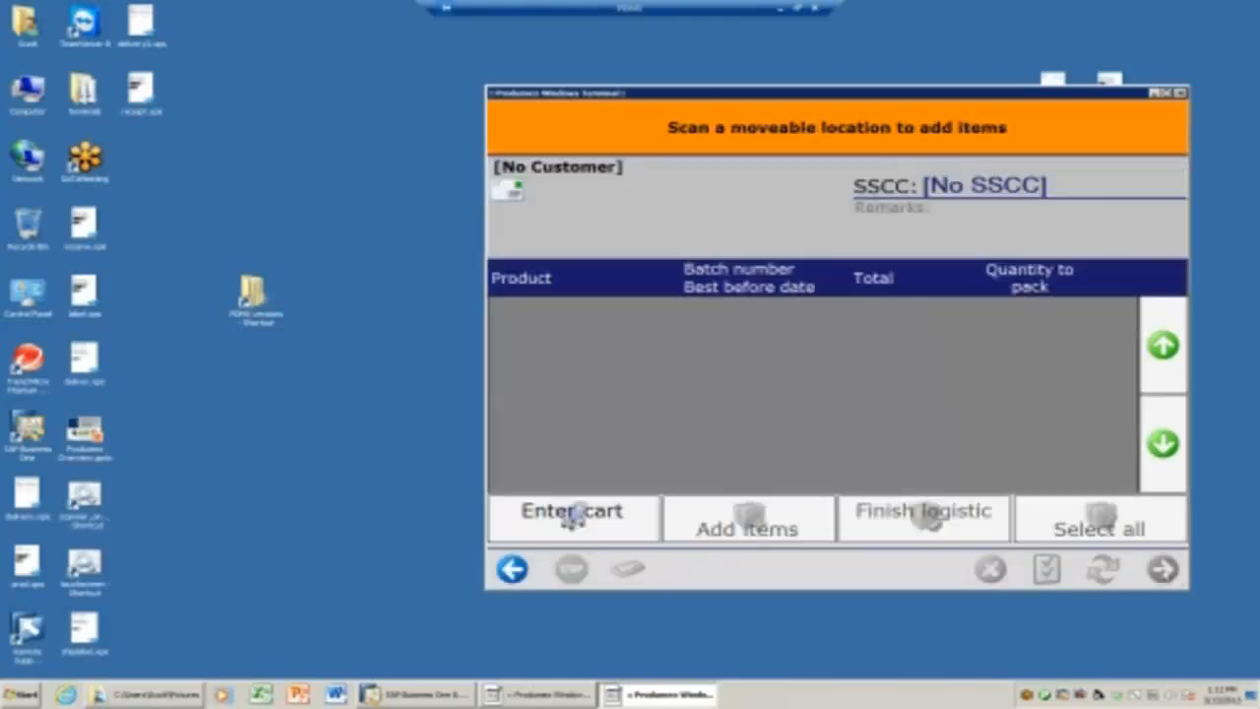
pyautogui.click(588, 524)
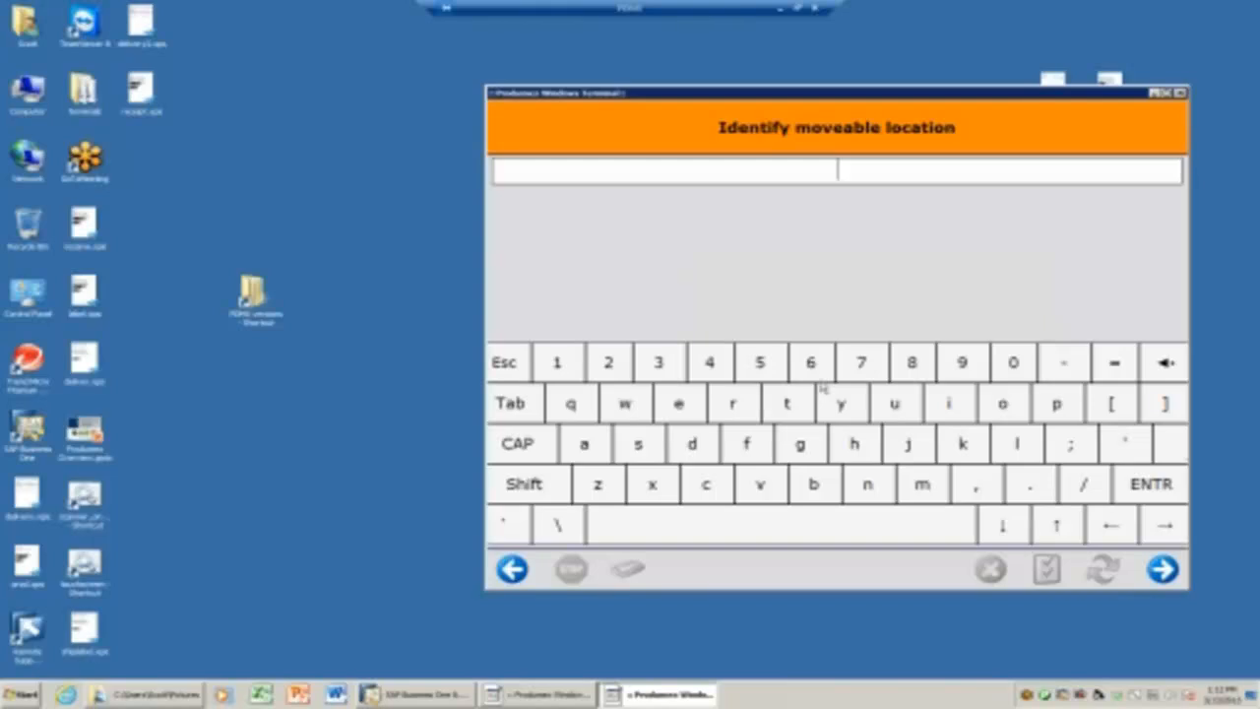
pyautogui.write('ml_1')
pyautogui.click(1163, 569)
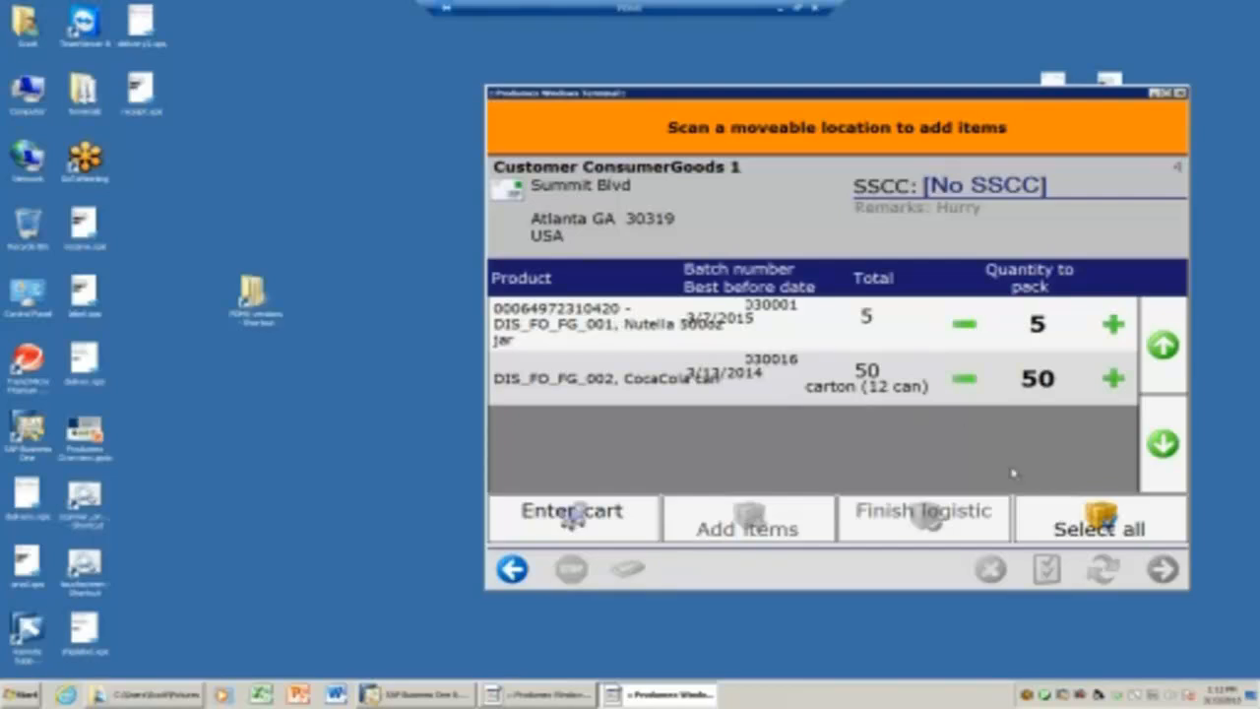
# Add both picked products to a new logistic unit and finish it.
pyautogui.click(1095, 517)
pyautogui.click(818, 519)
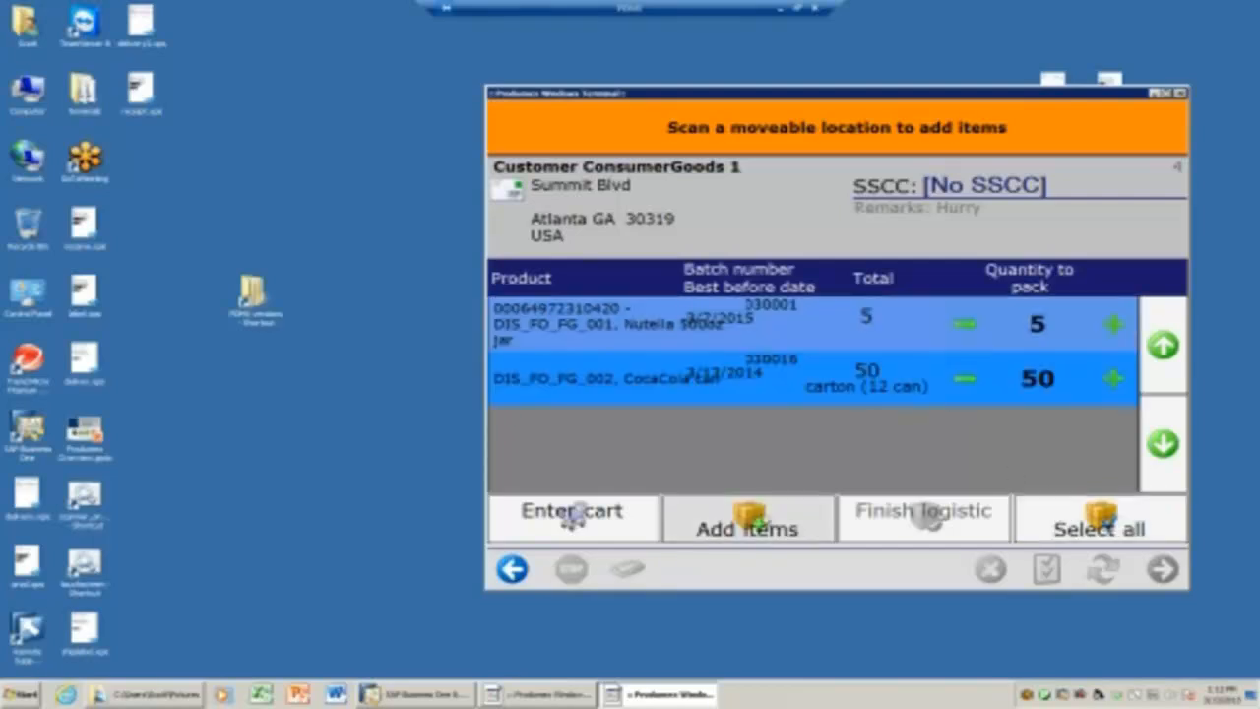
pyautogui.click(890, 521)
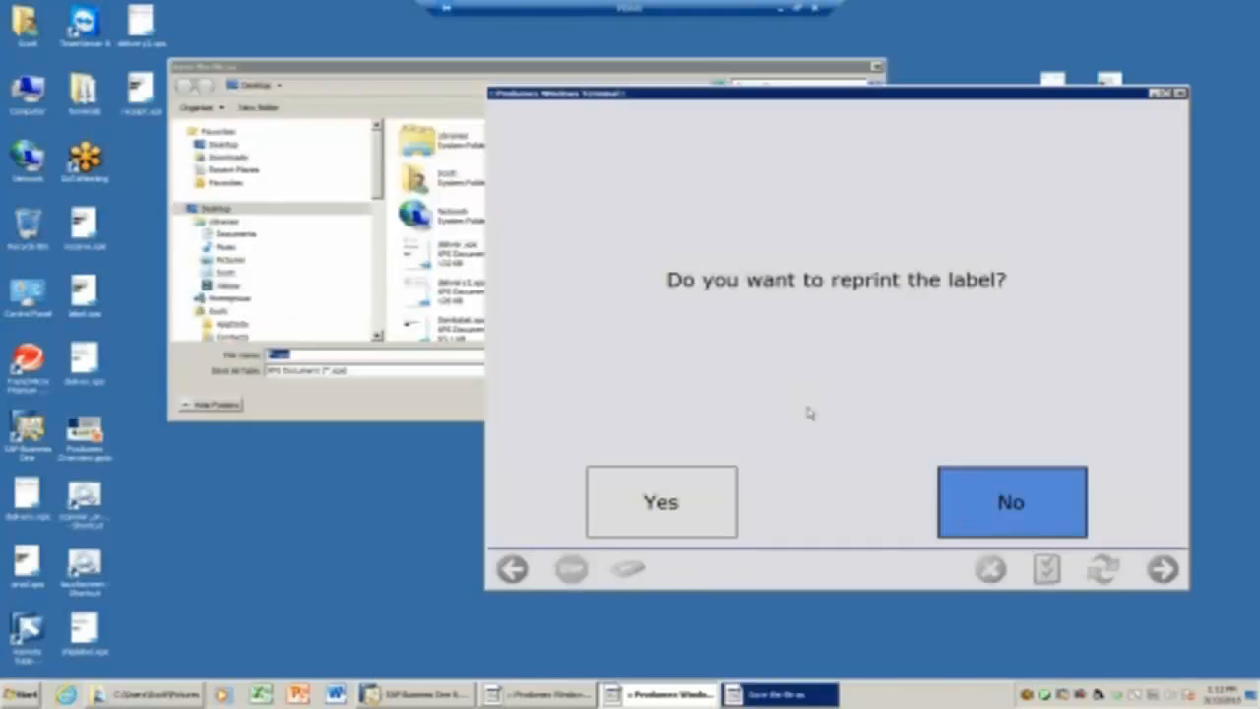
# Save the SSCC label as label.xps, replacing the existing file.
pyautogui.click(295, 387)
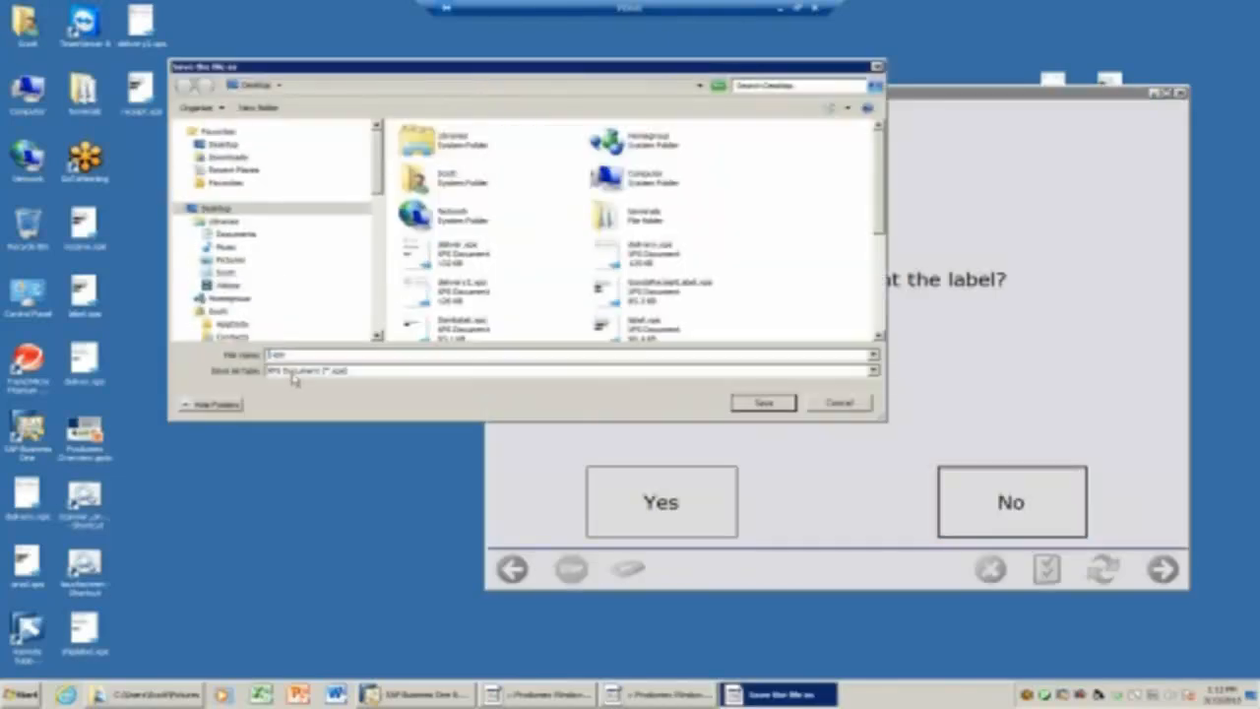
pyautogui.press('BackSpace')
pyautogui.write('label')
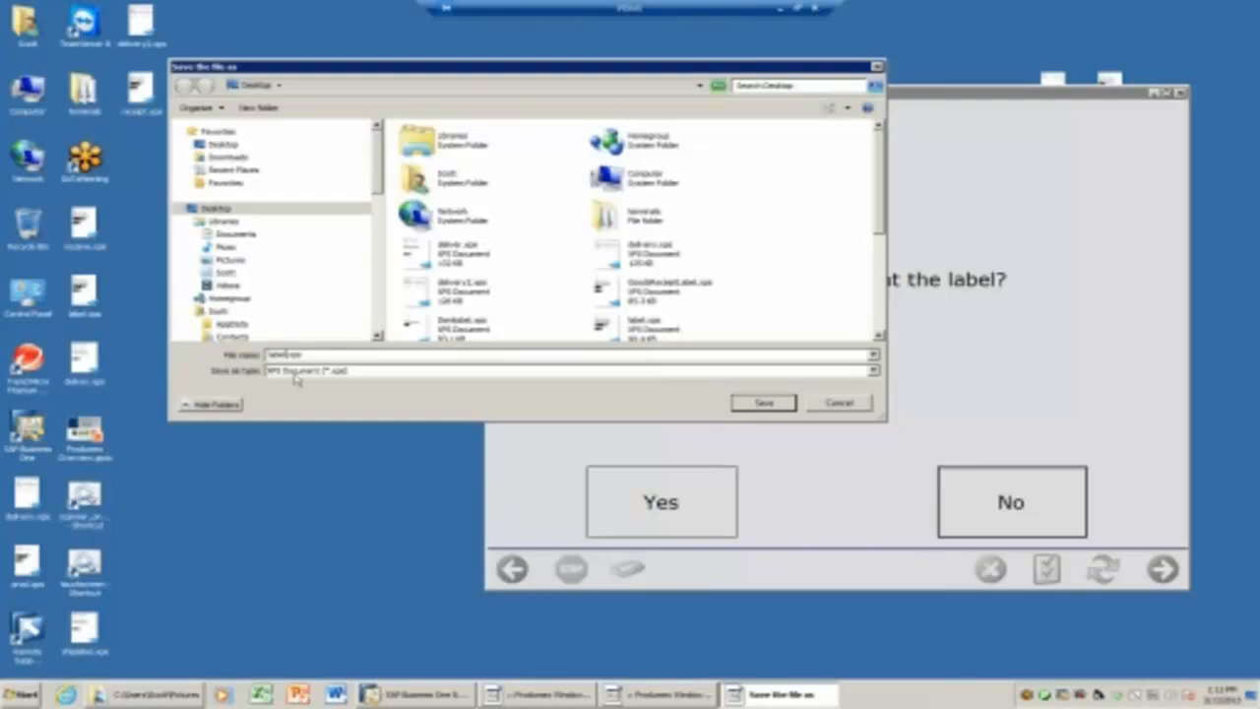
pyautogui.click(765, 405)
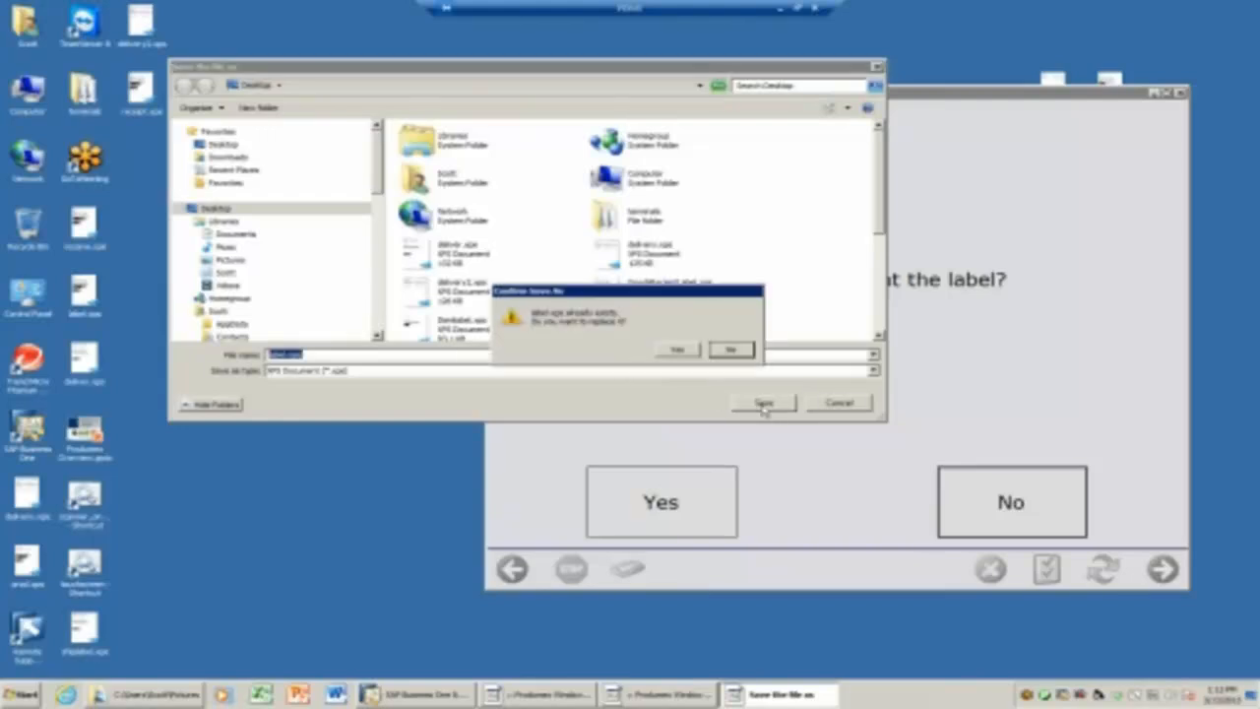
pyautogui.click(678, 350)
# View label.xps from Recent Items, then decline reprinting the label.
pyautogui.click(22, 689)
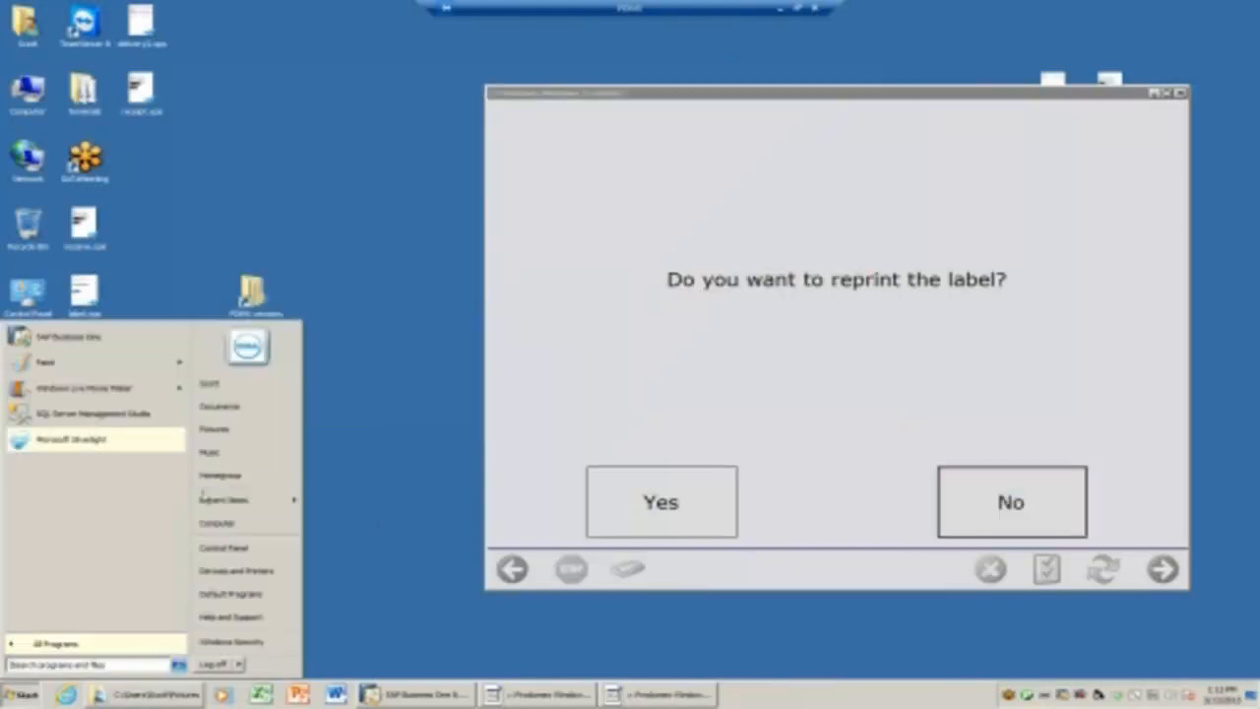
pyautogui.moveTo(222, 504)
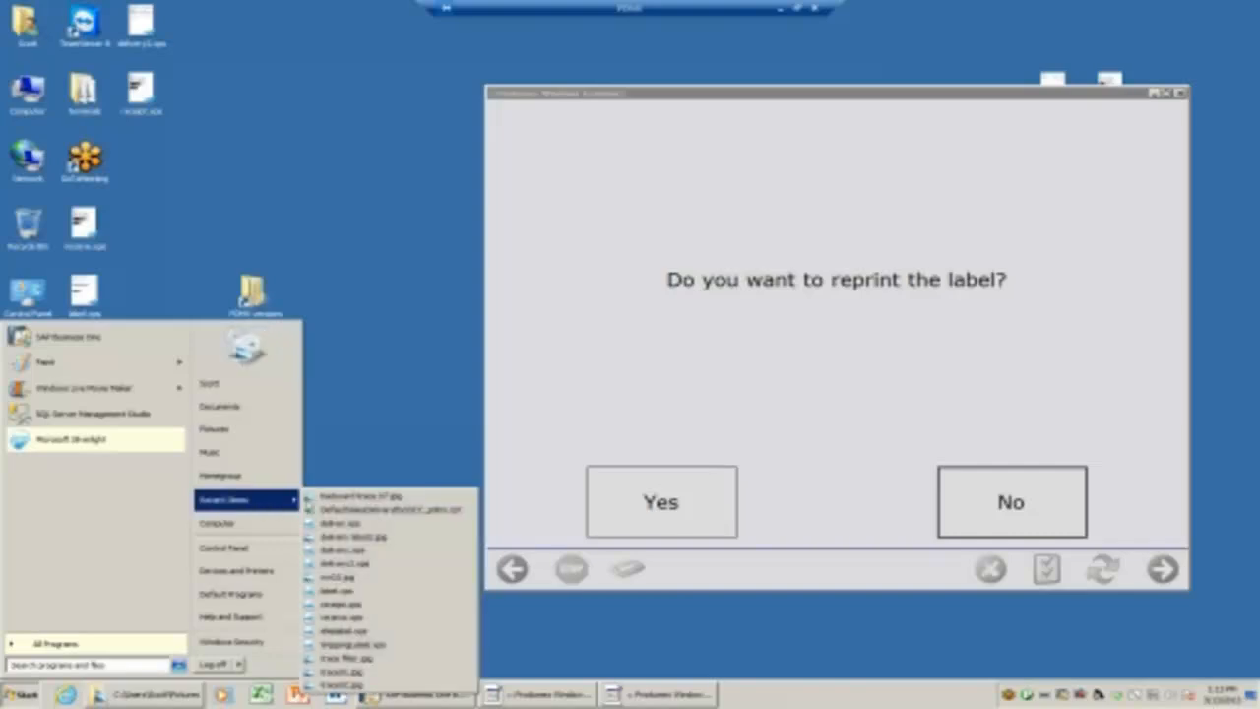
pyautogui.click(338, 591)
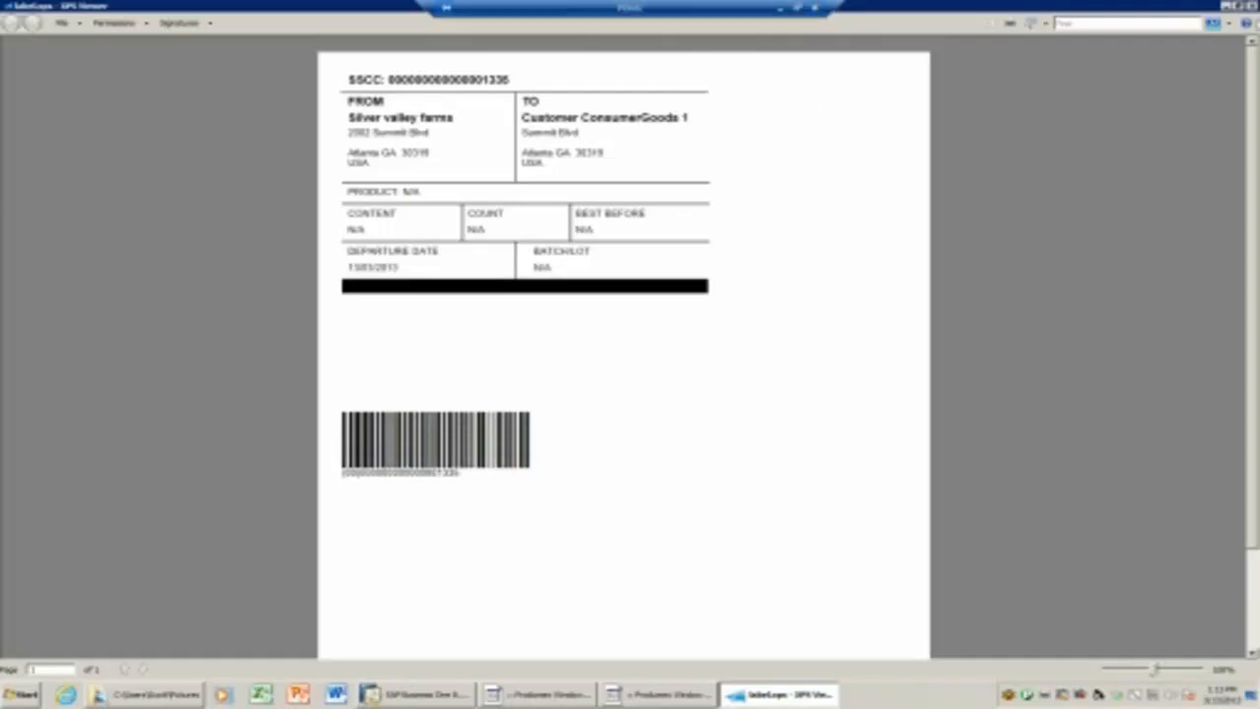
pyautogui.click(1253, 7)
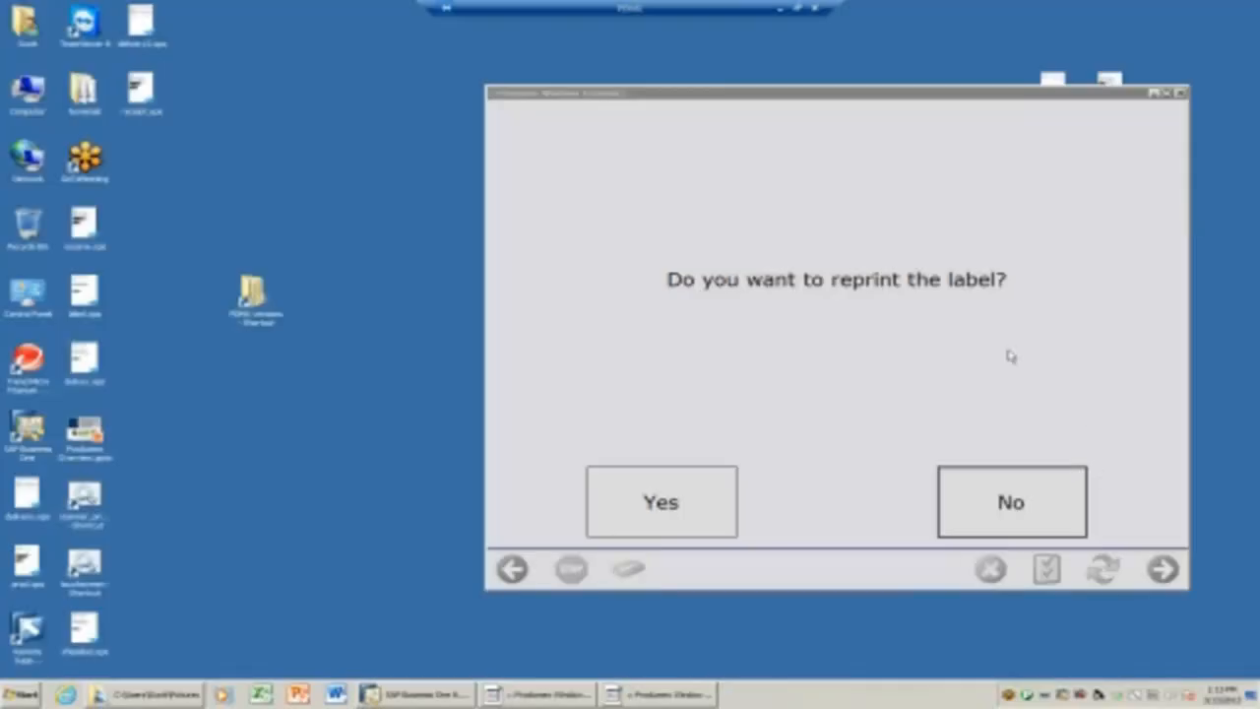
pyautogui.click(976, 498)
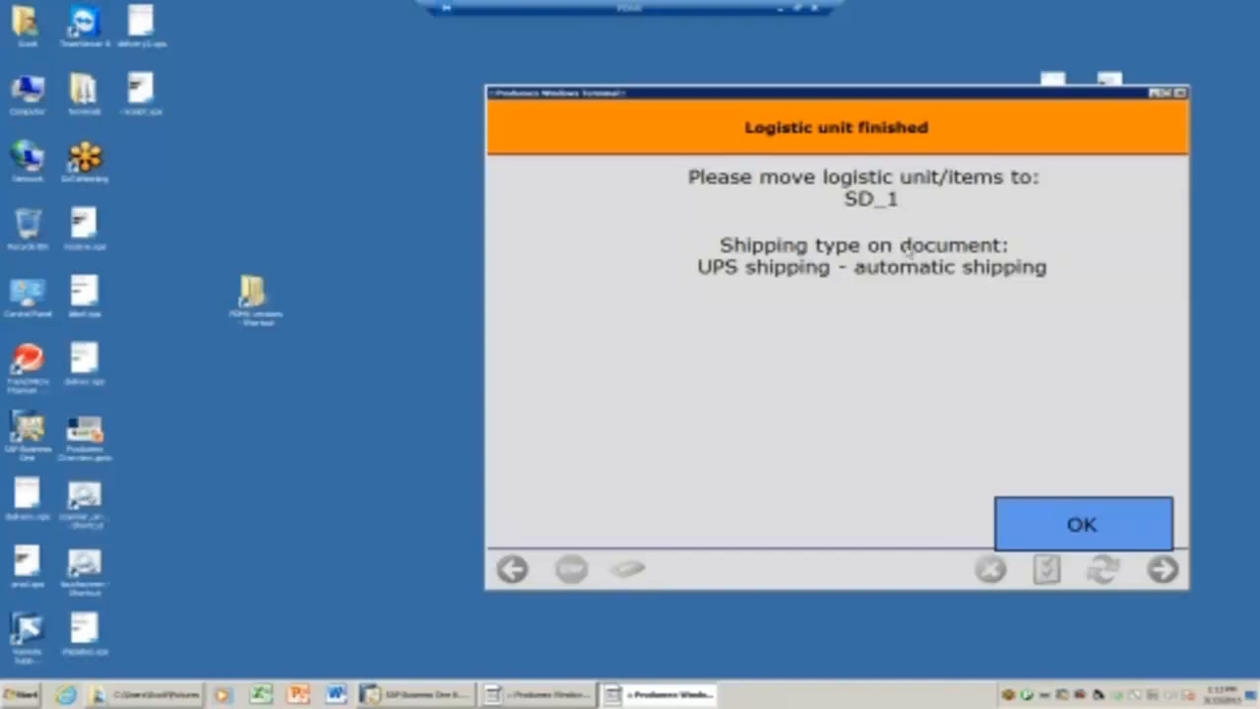
# Confirm the finished logistic unit and save the delivery note as delivery2.xps without reprinting.
pyautogui.click(1078, 523)
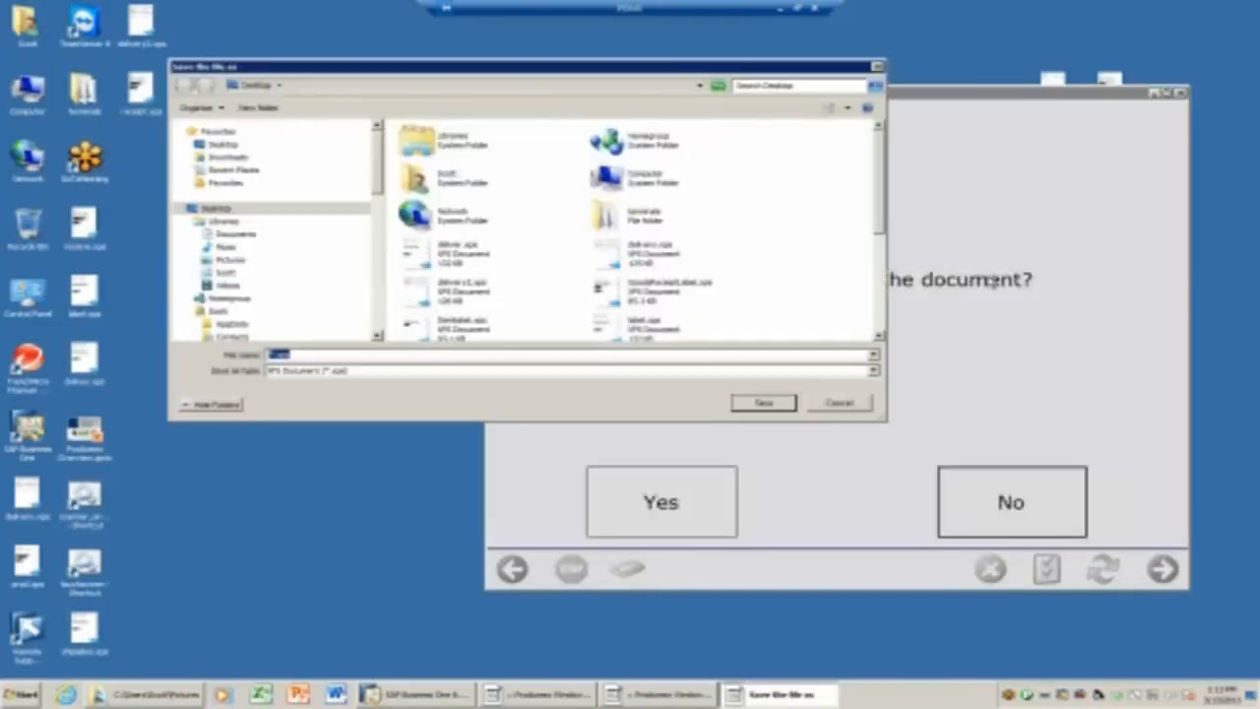
pyautogui.press('Left')
pyautogui.write('delivery2')
pyautogui.click(759, 407)
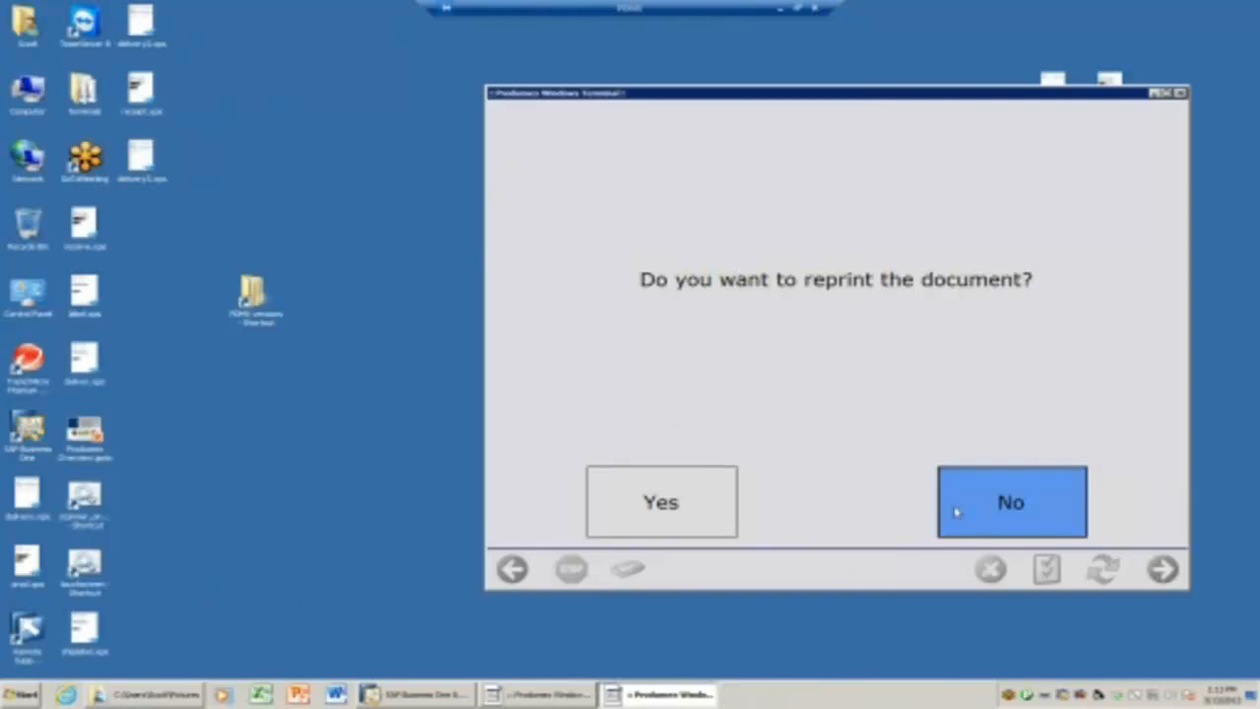
pyautogui.click(955, 511)
# Review the saved delivery note XPS from Recent Items, then close it.
pyautogui.click(22, 694)
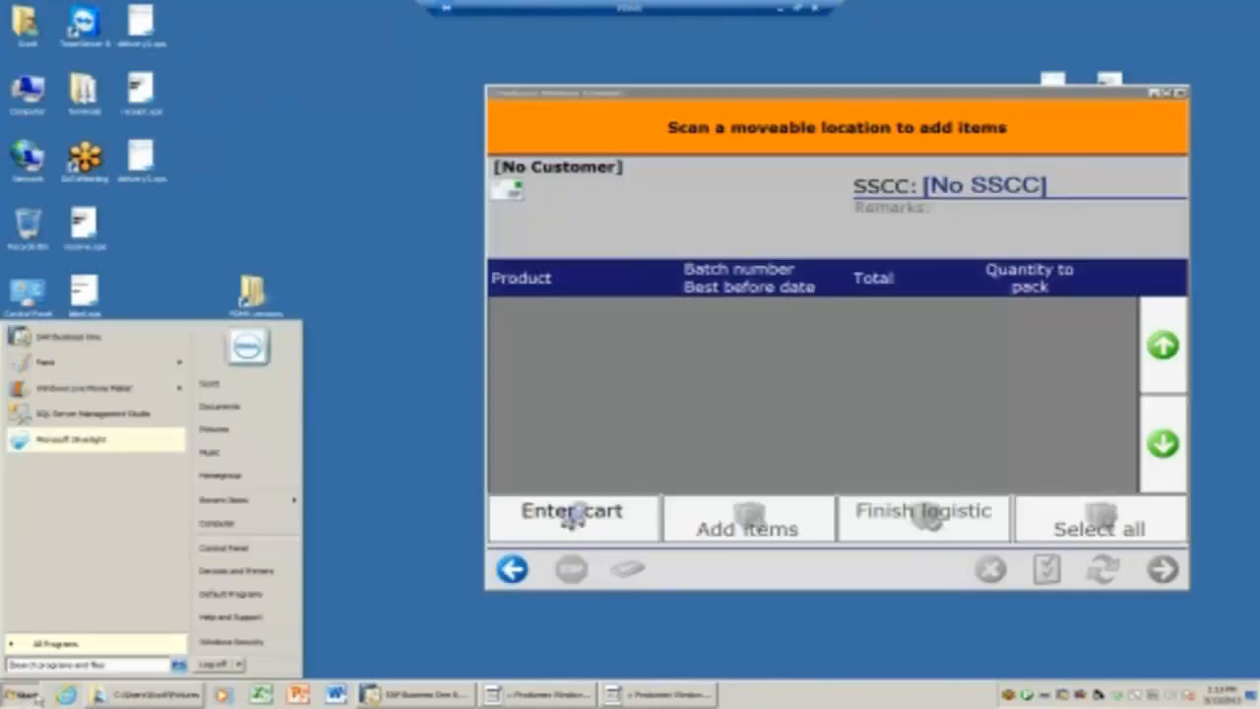
pyautogui.moveTo(225, 500)
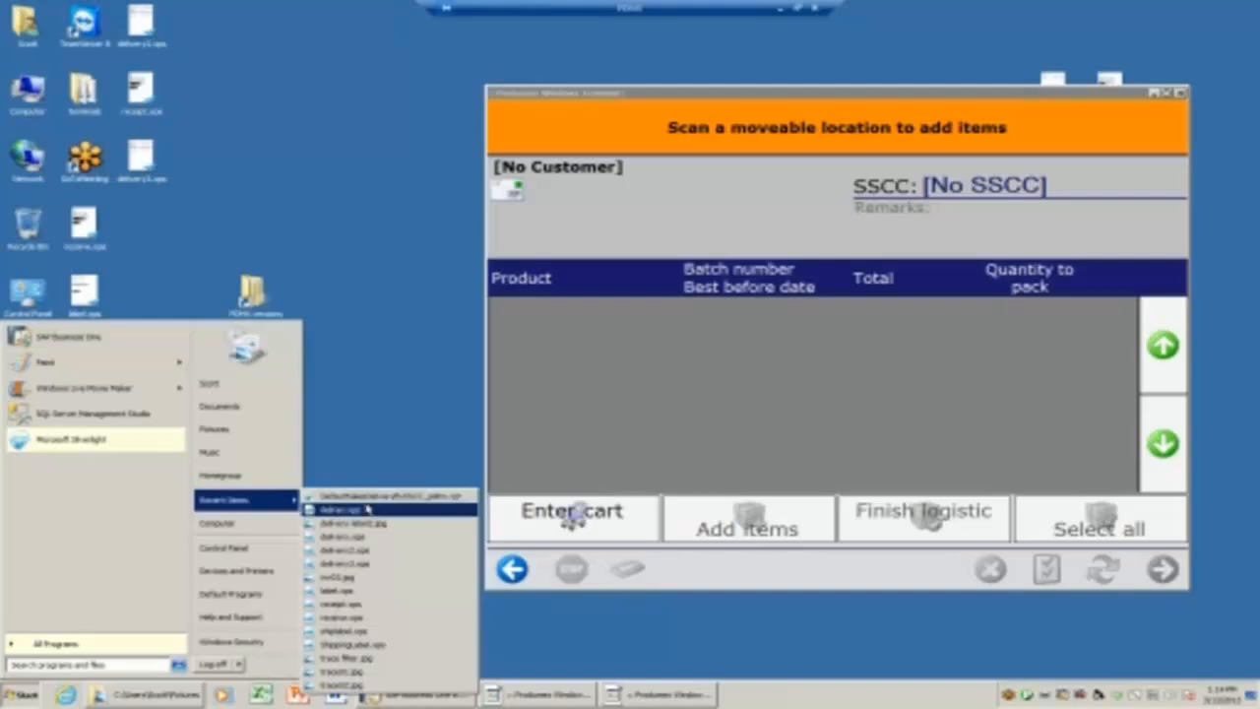
pyautogui.click(353, 565)
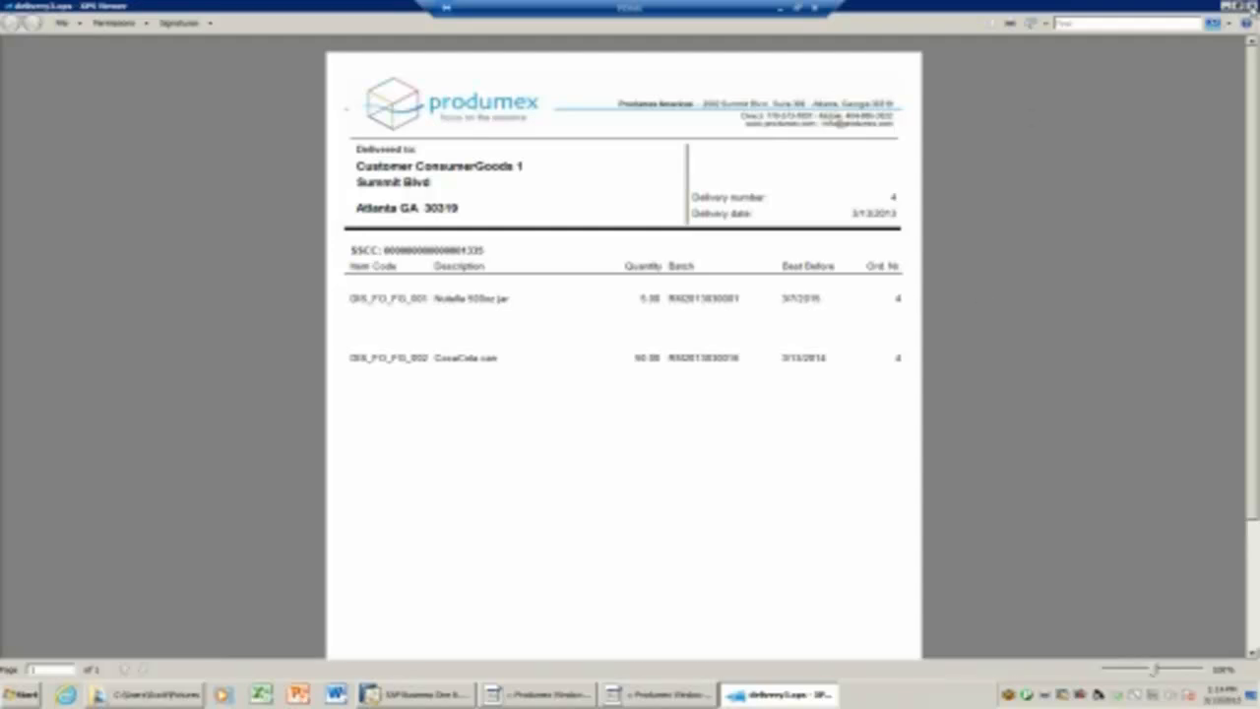
pyautogui.click(1250, 6)
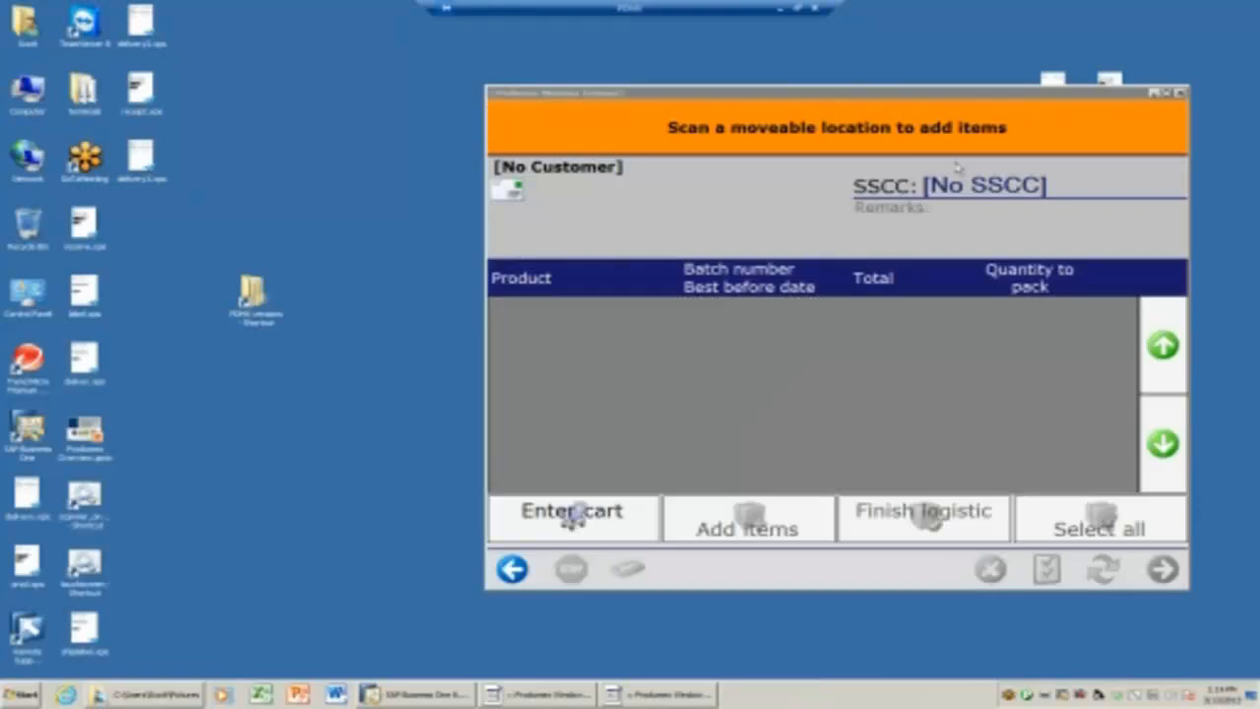
pyautogui.click(419, 695)
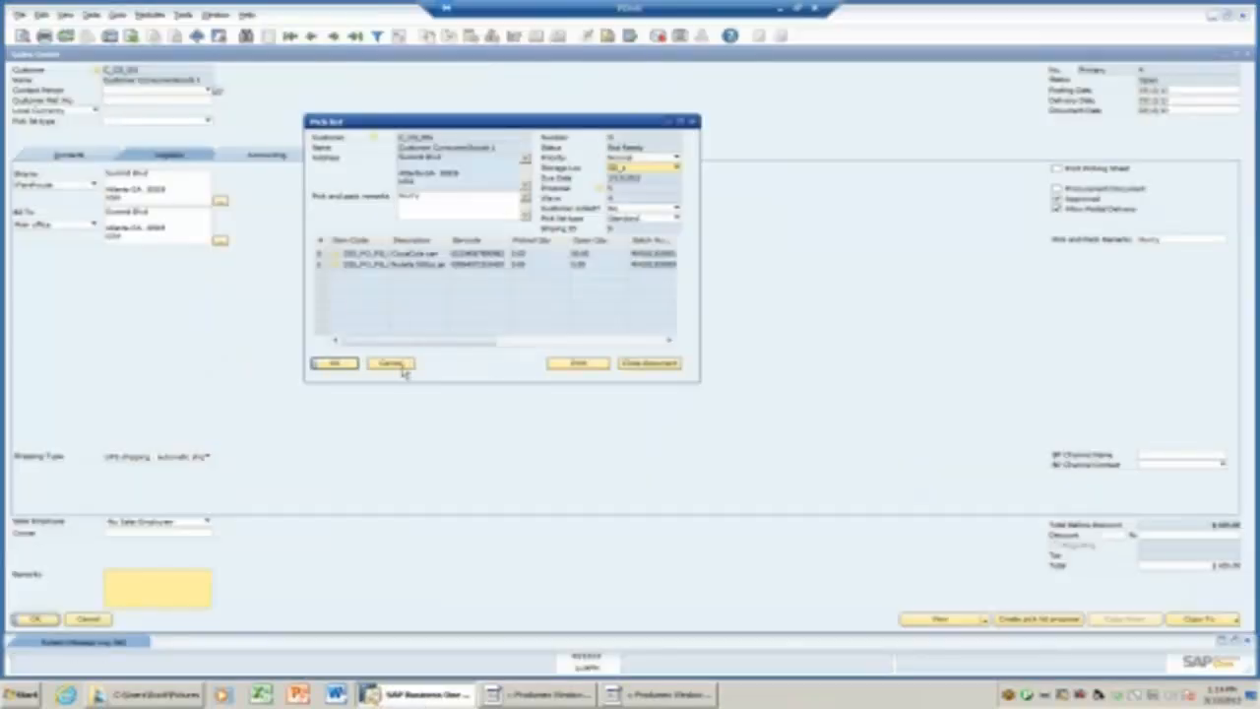
# Cancel the pick list and check the sales order's relationship map for its linked delivery.
pyautogui.click(351, 363)
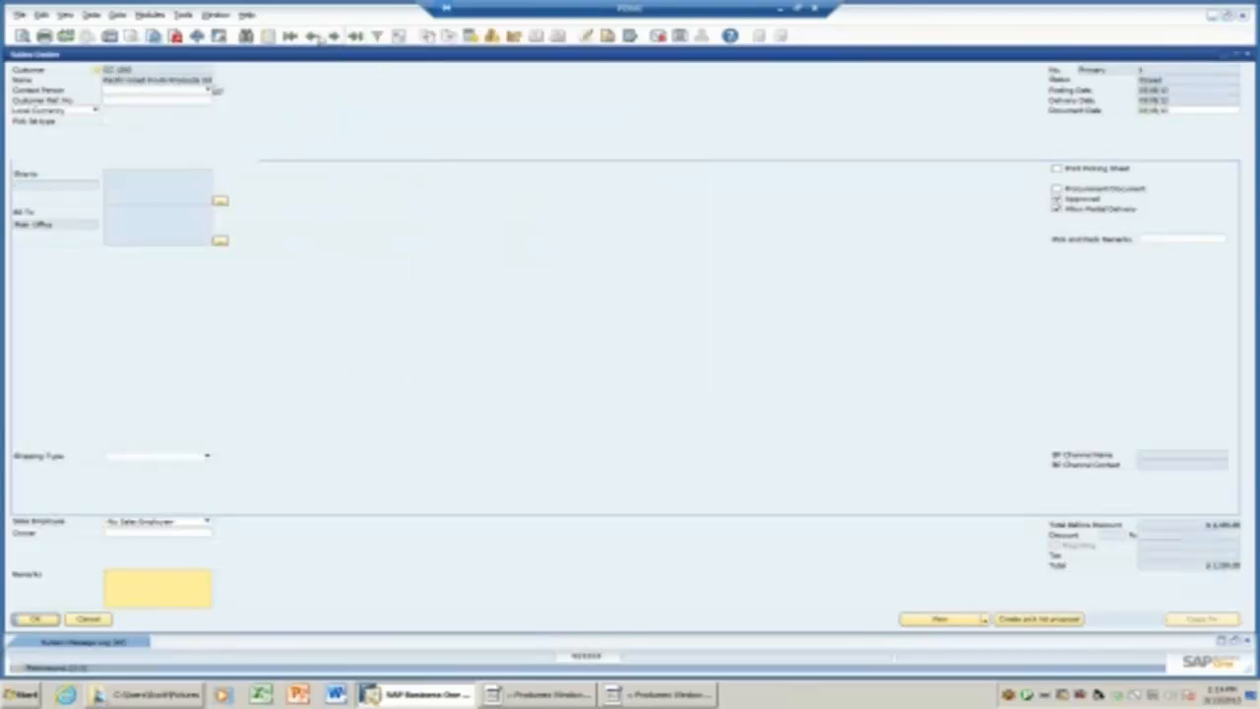
pyautogui.click(333, 36)
pyautogui.rightClick(530, 104)
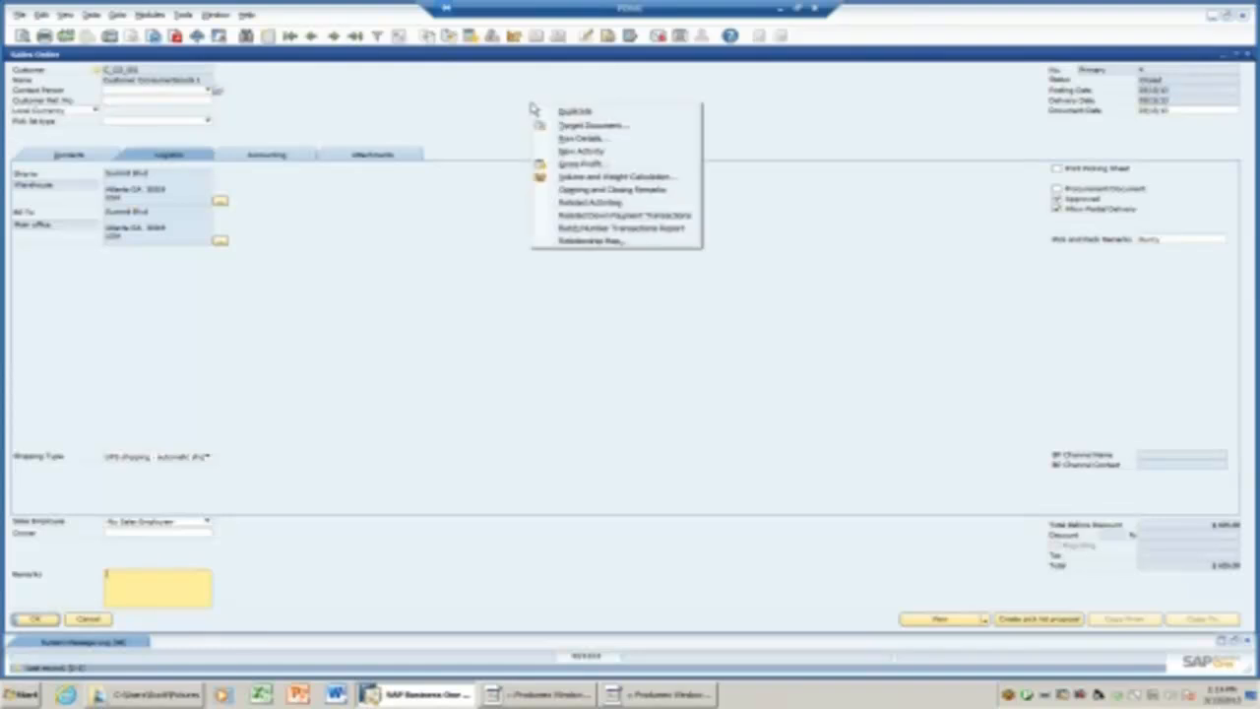
pyautogui.click(586, 246)
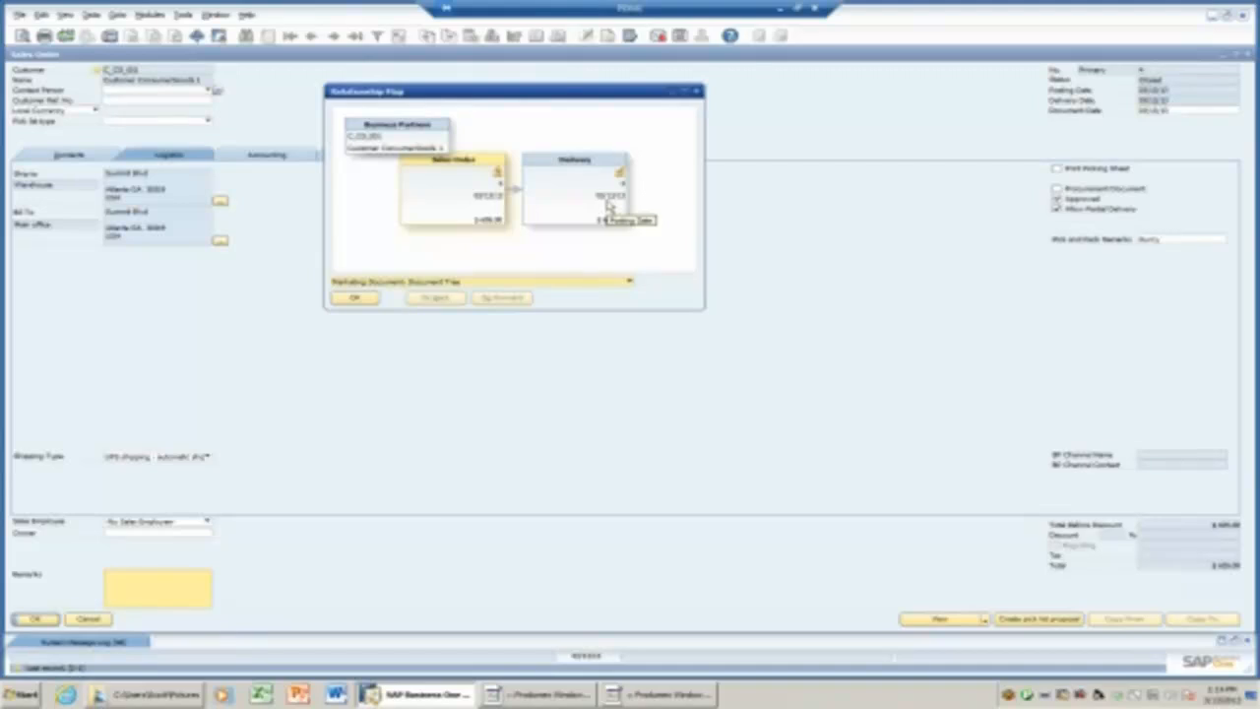
pyautogui.click(360, 299)
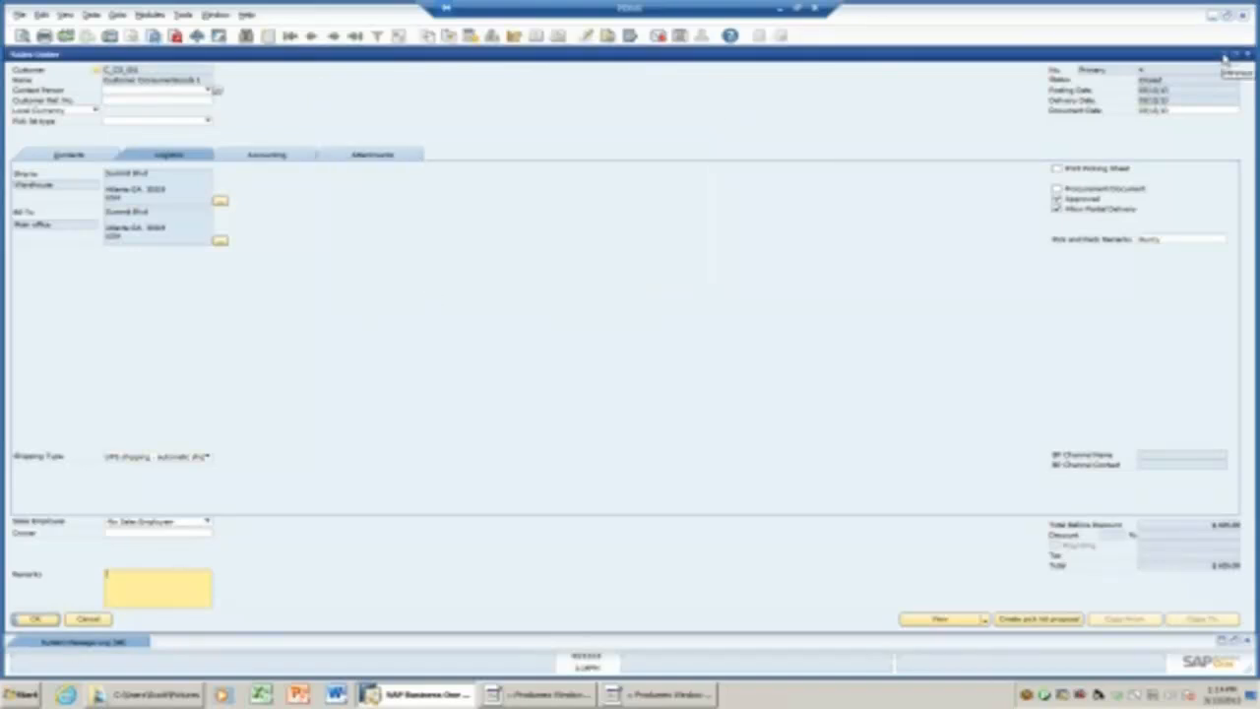
# Run the Produmex Traceability report with the CocaCola can chosen as item code.
pyautogui.click(1225, 59)
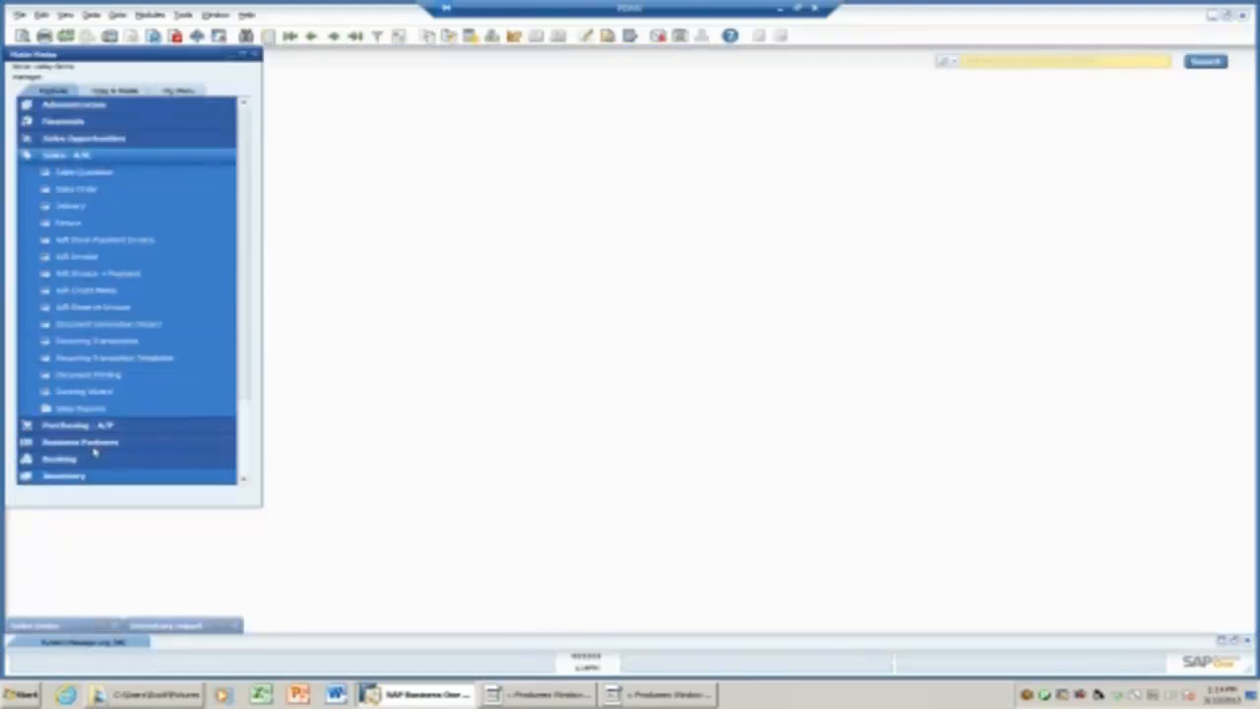
pyautogui.click(82, 157)
pyautogui.click(78, 325)
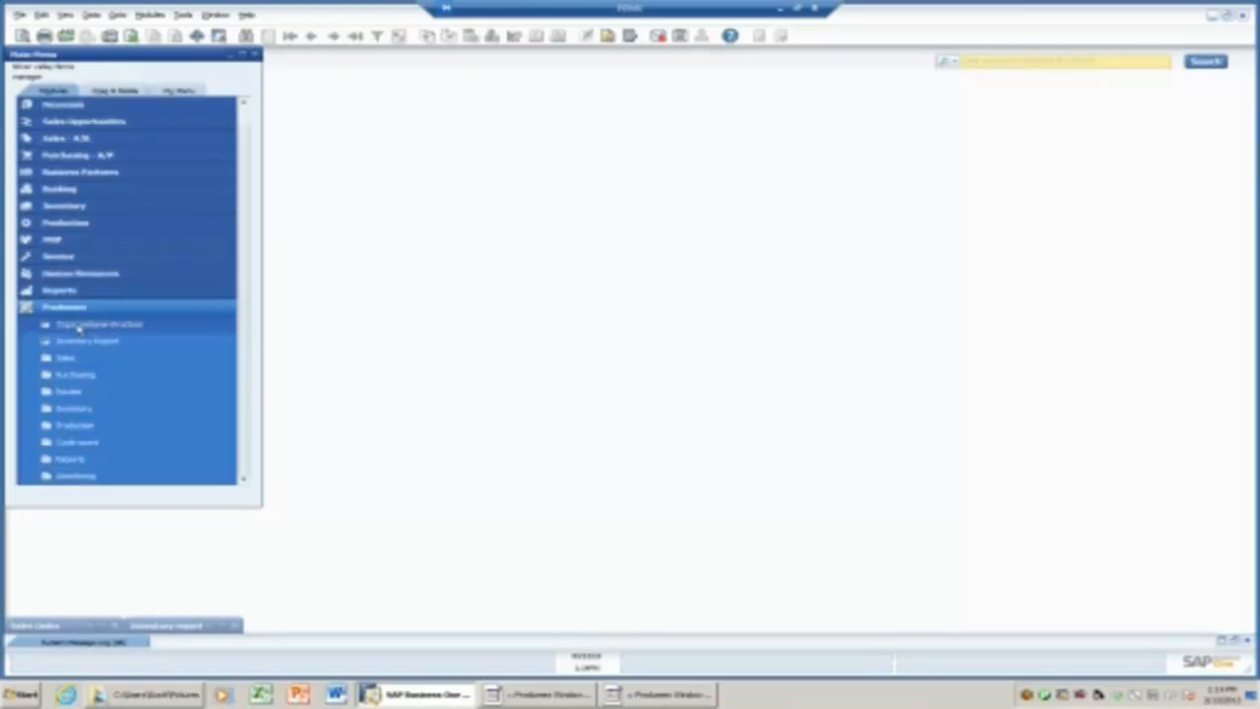
pyautogui.click(90, 460)
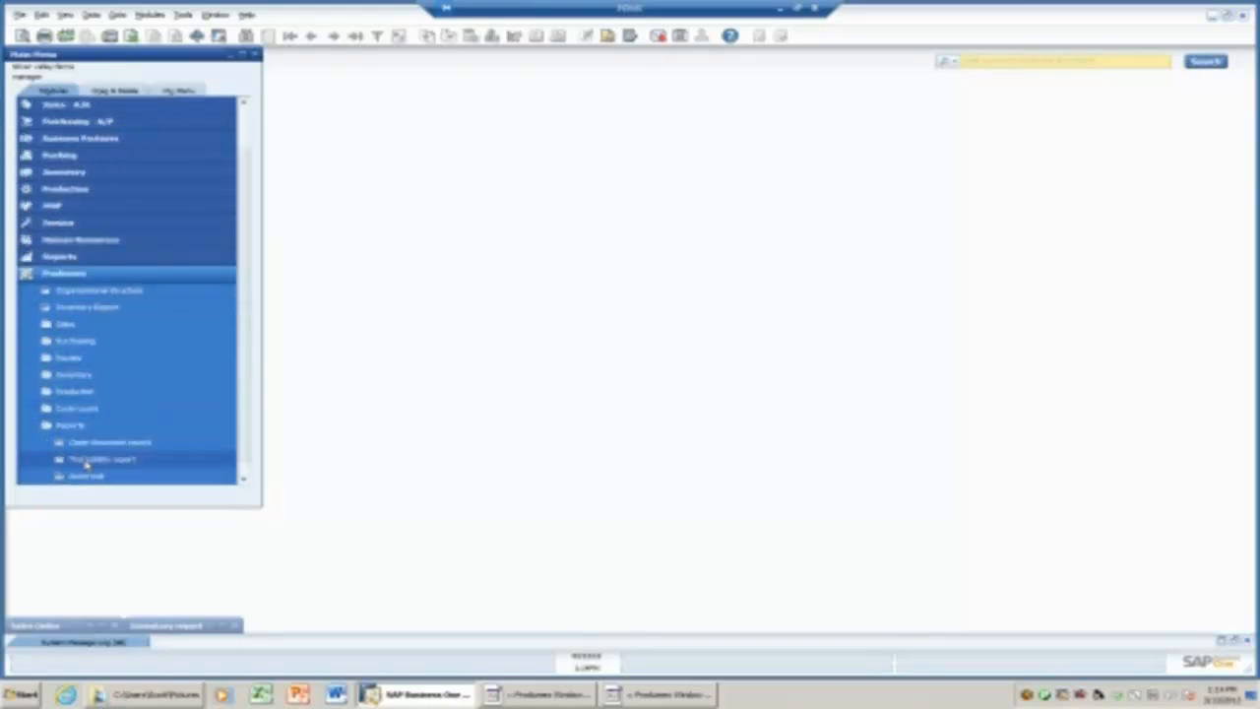
pyautogui.click(87, 463)
pyautogui.click(490, 239)
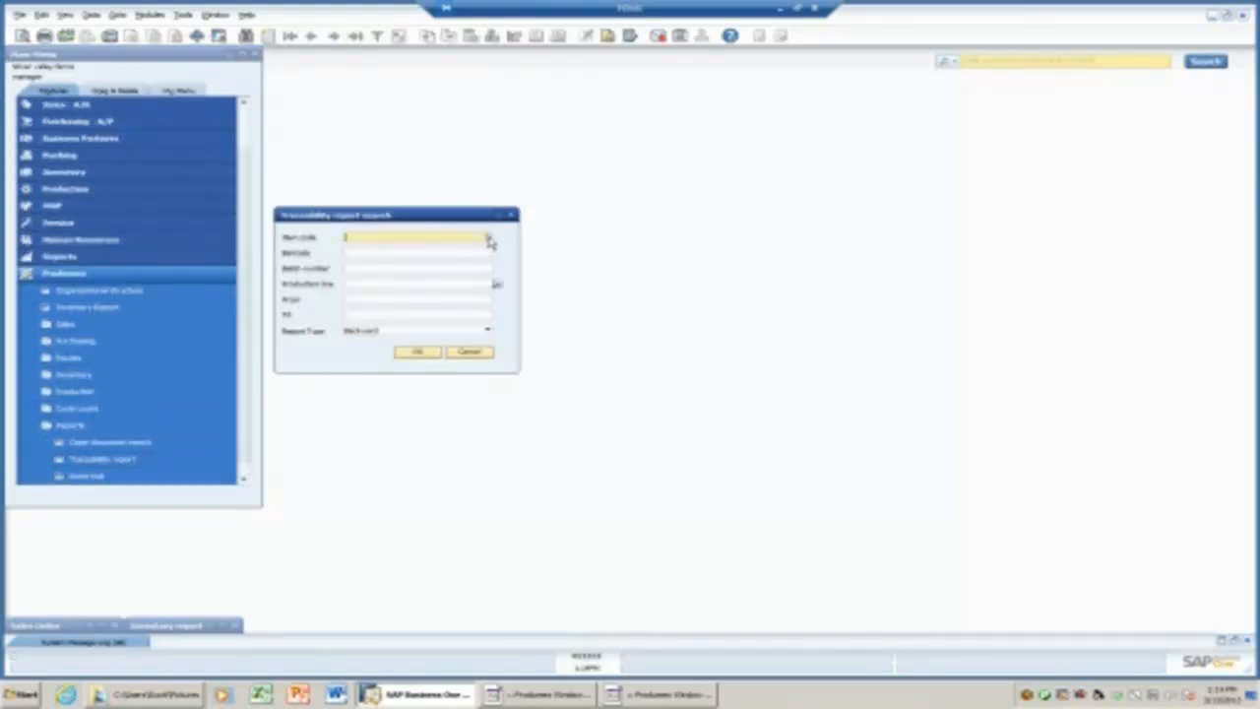
pyautogui.click(489, 239)
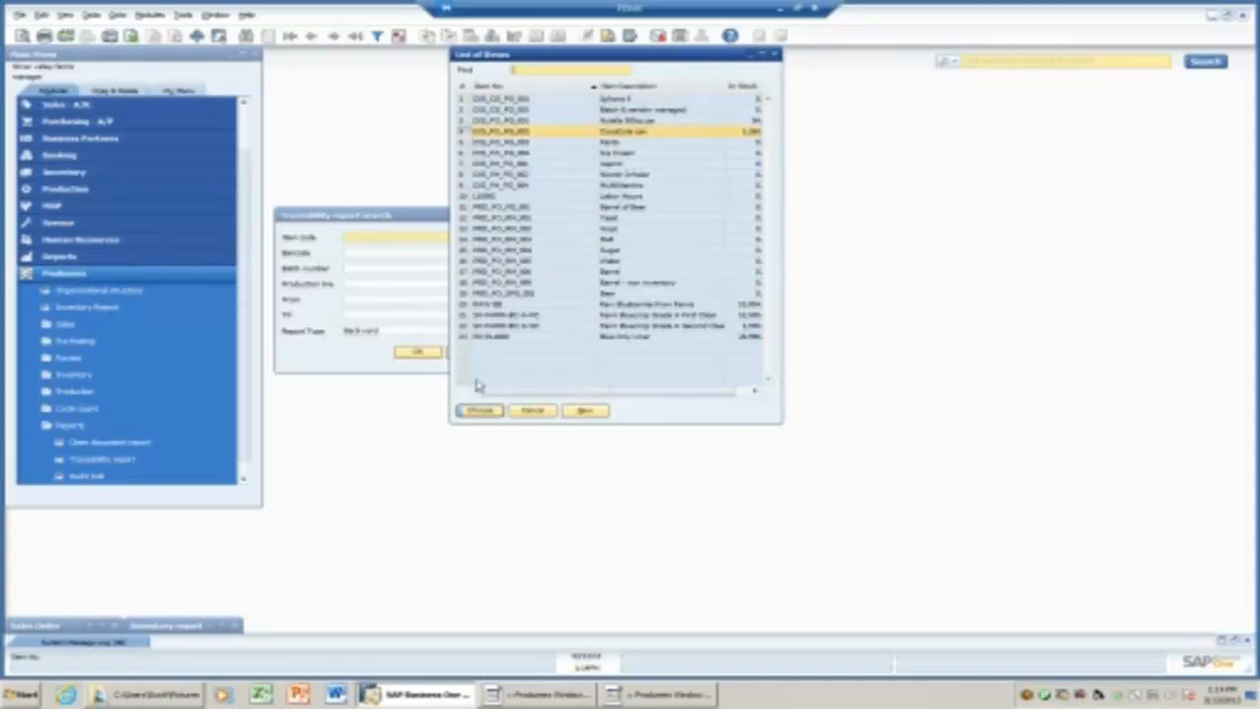
pyautogui.click(480, 409)
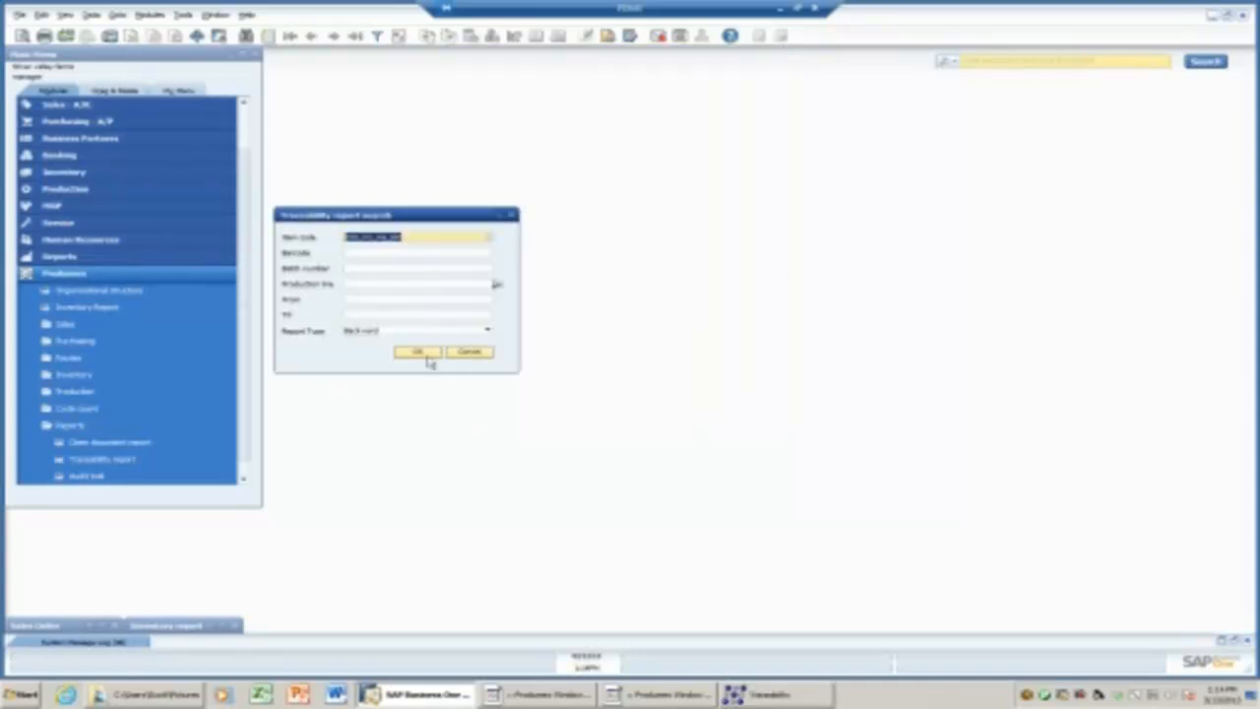
pyautogui.click(755, 693)
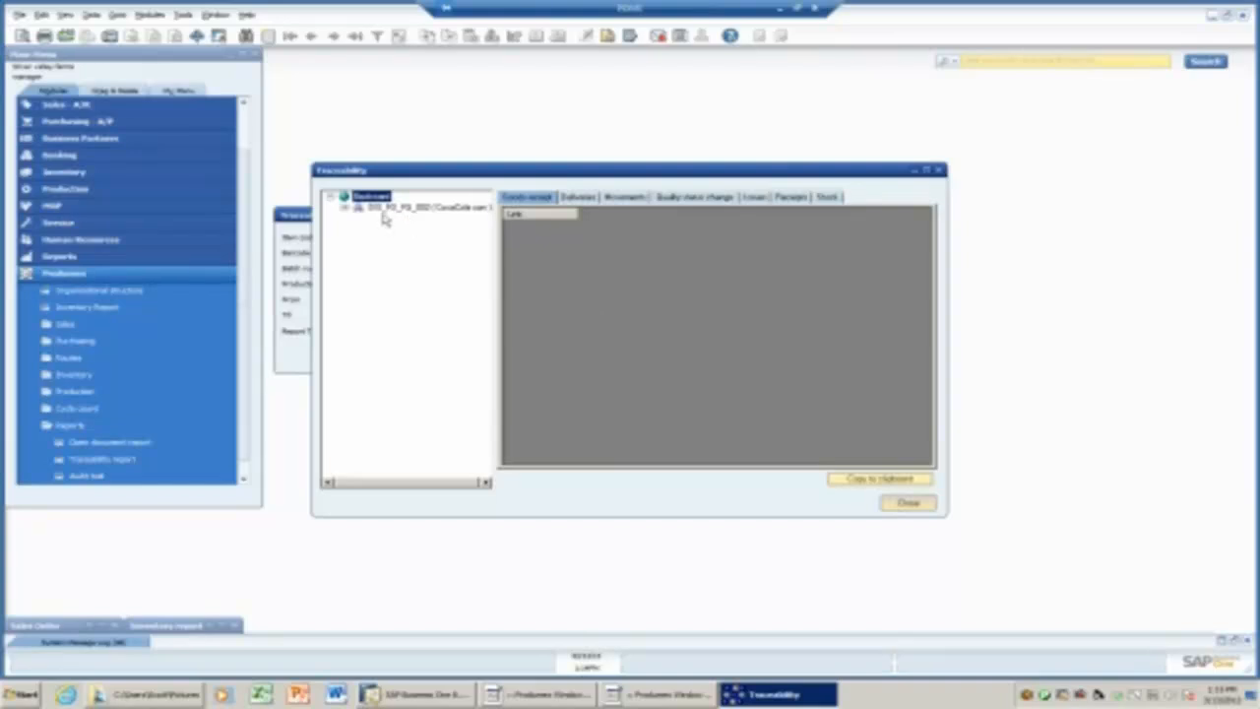
# Expand the CocaCola can's batches and review their goods receipts and deliveries.
pyautogui.click(346, 208)
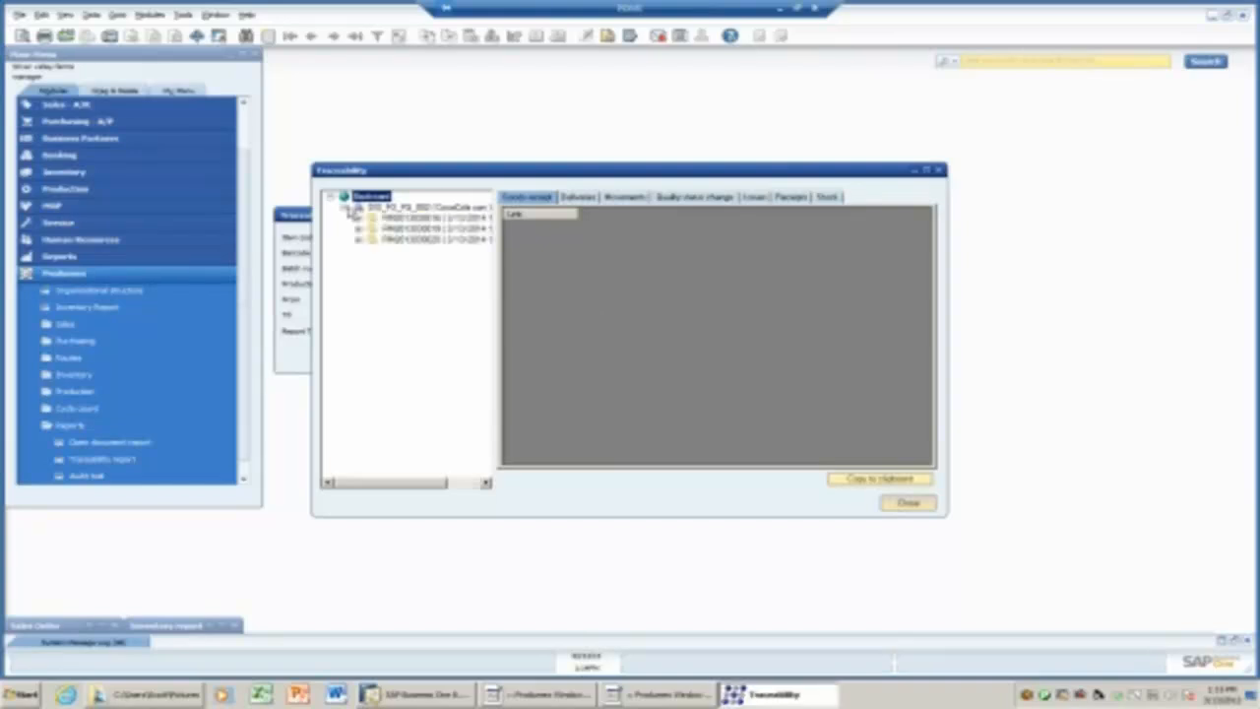
pyautogui.click(927, 171)
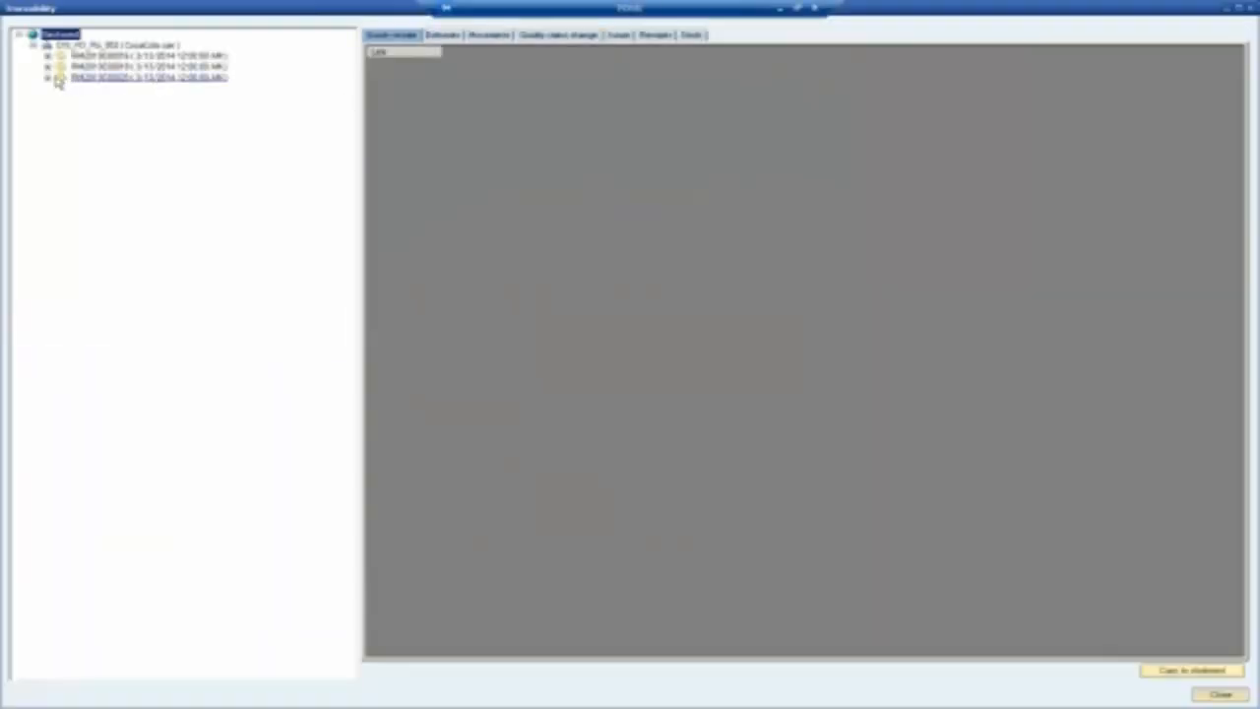
pyautogui.click(84, 78)
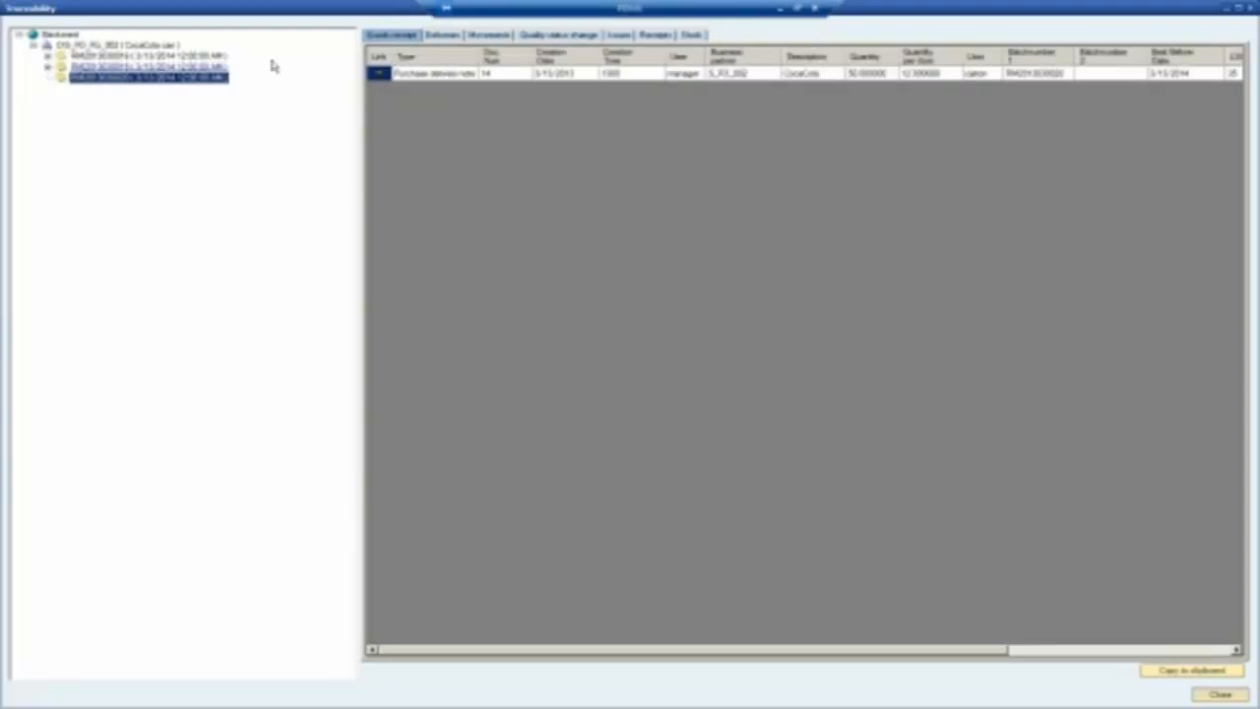
pyautogui.click(442, 35)
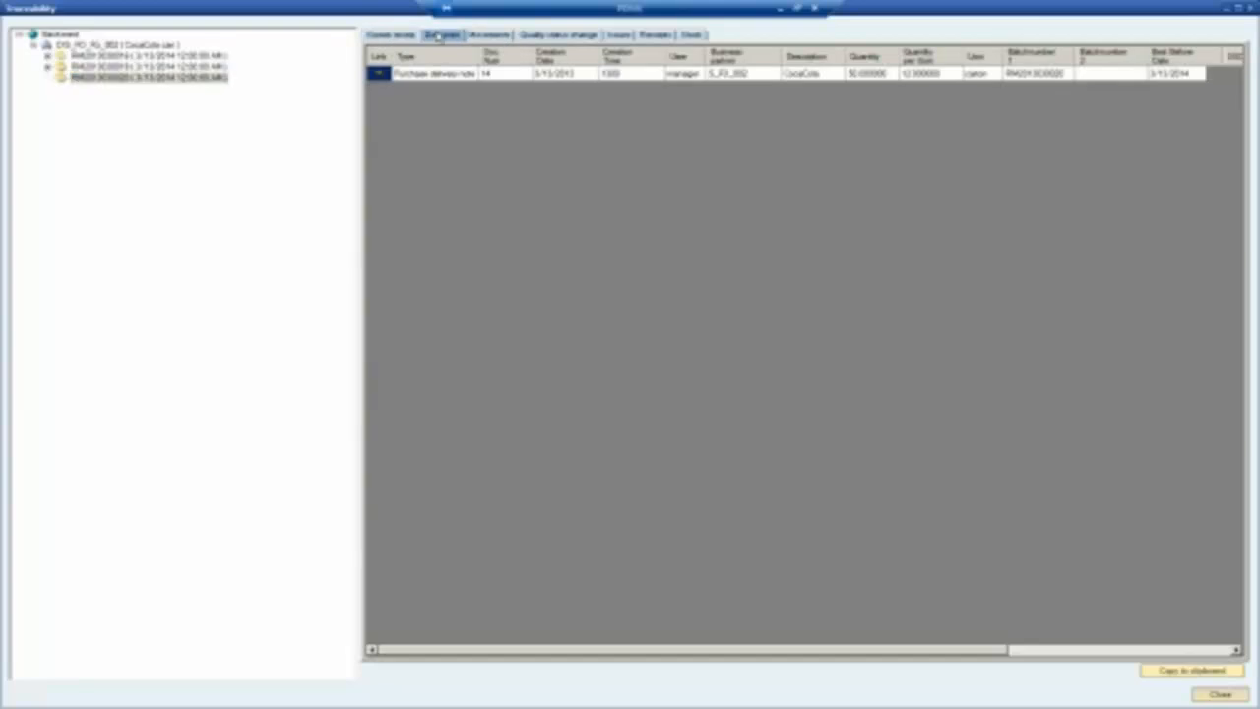
pyautogui.click(98, 56)
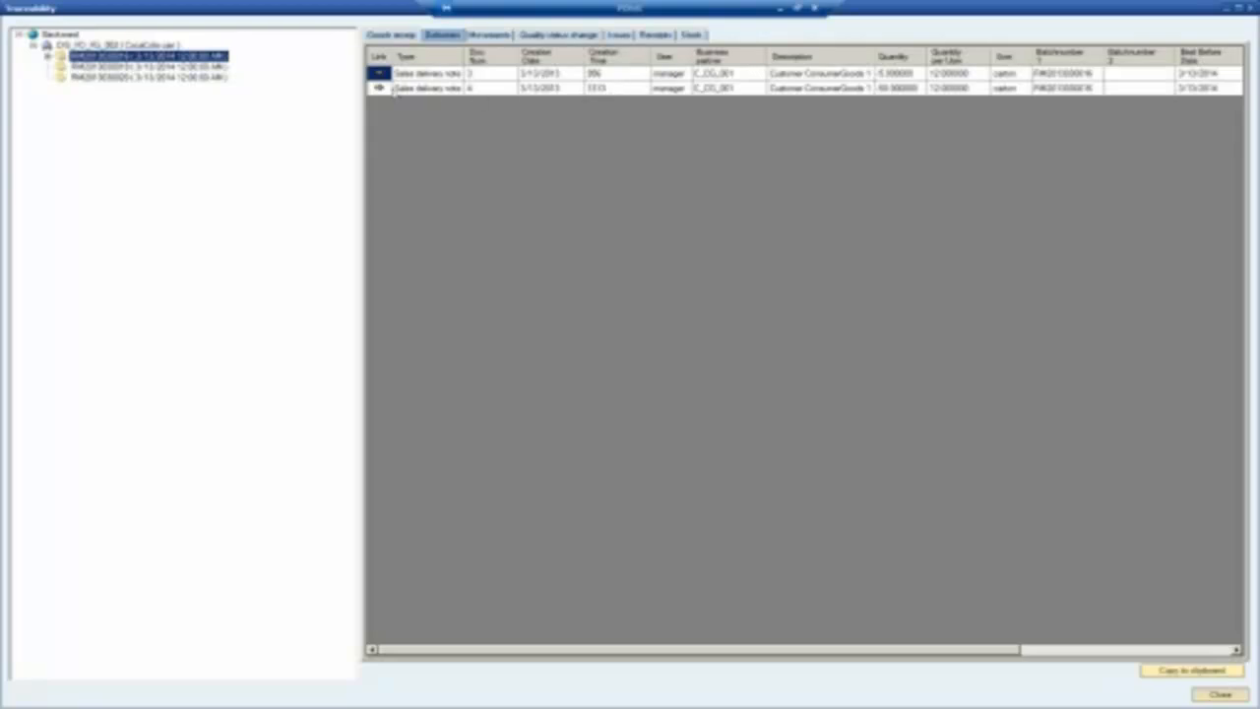
pyautogui.click(390, 35)
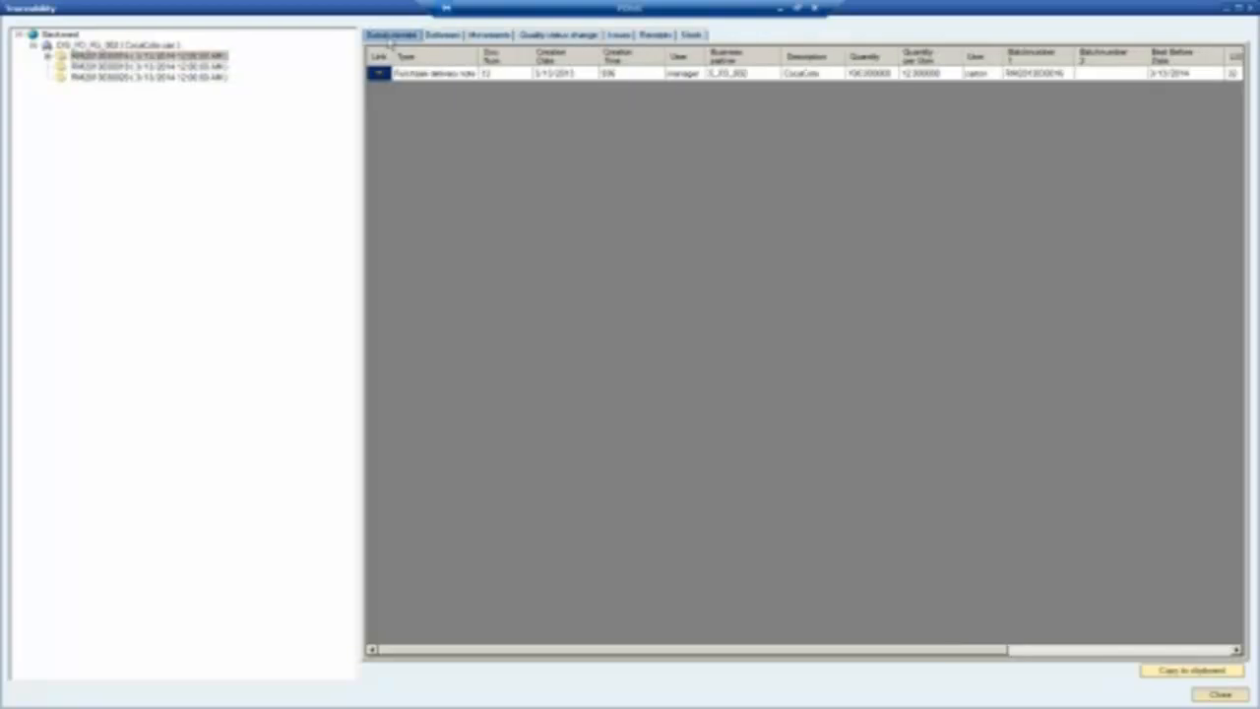
# Check the batch's stock movements, issues and current stock, then close the report.
pyautogui.click(497, 36)
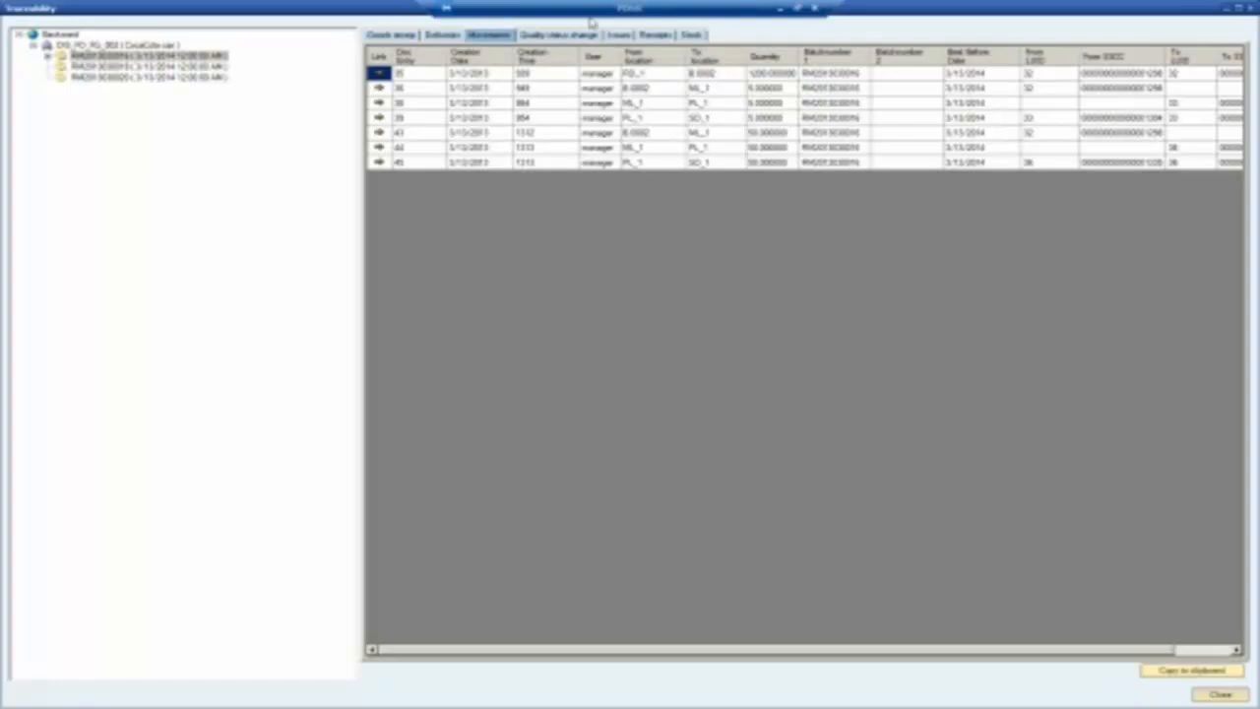
pyautogui.click(620, 36)
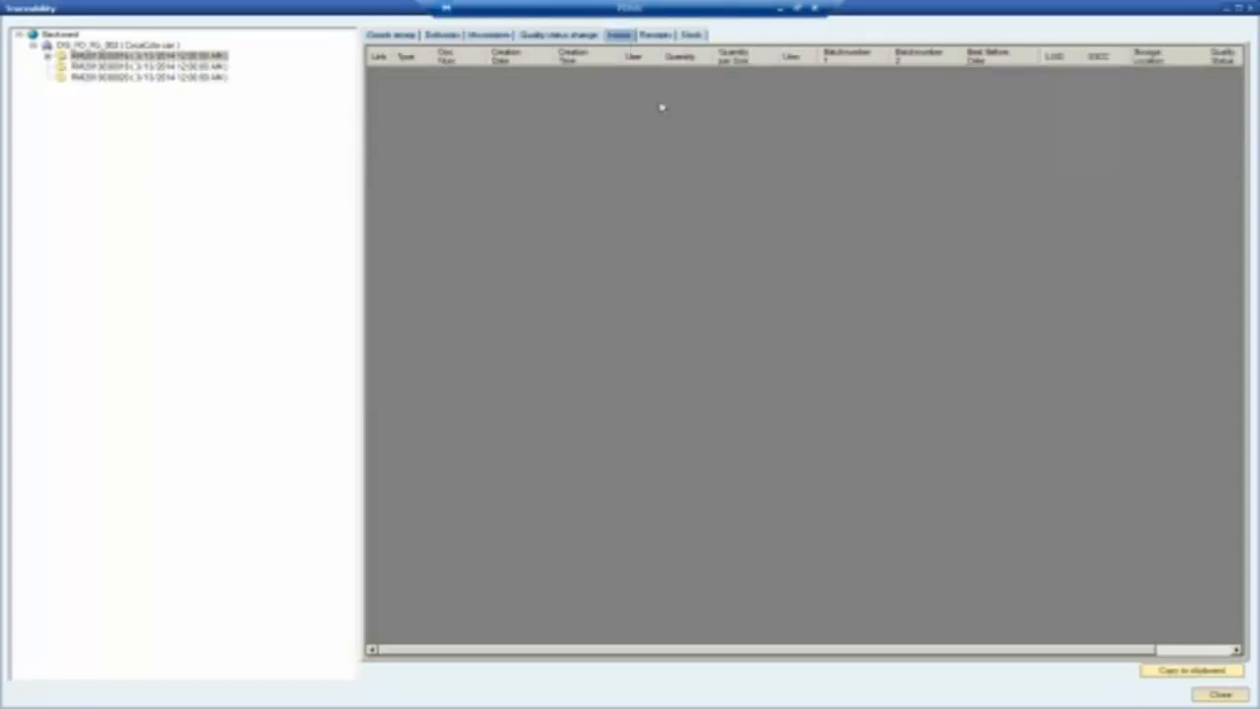
pyautogui.click(695, 39)
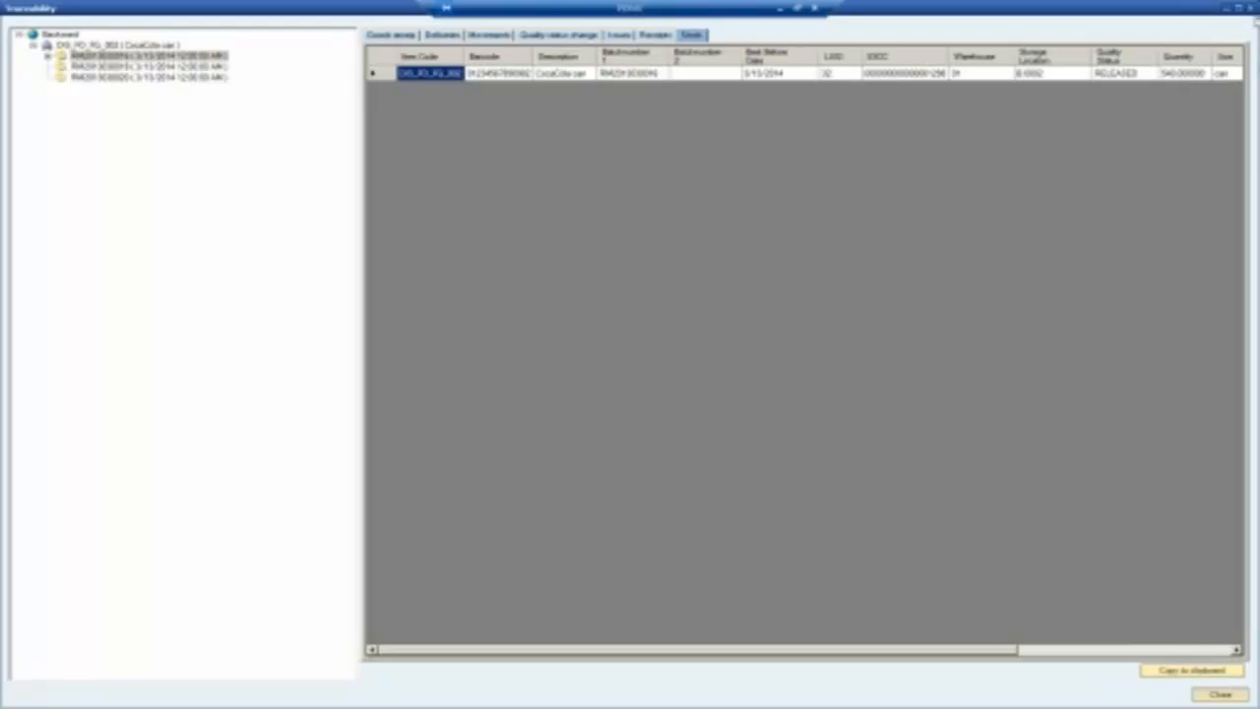
pyautogui.click(1250, 9)
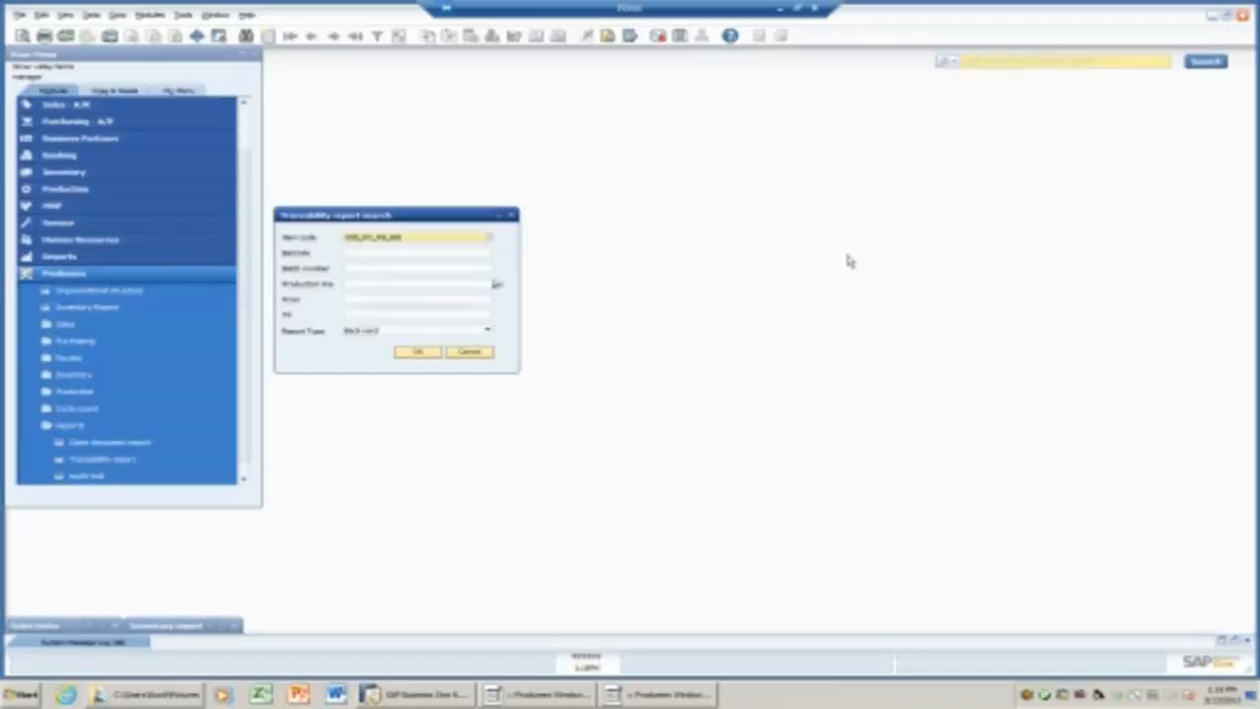
# Dismiss the traceability search, close the Inventory report and Sales Orders windows, and start a new Production Order.
pyautogui.click(478, 353)
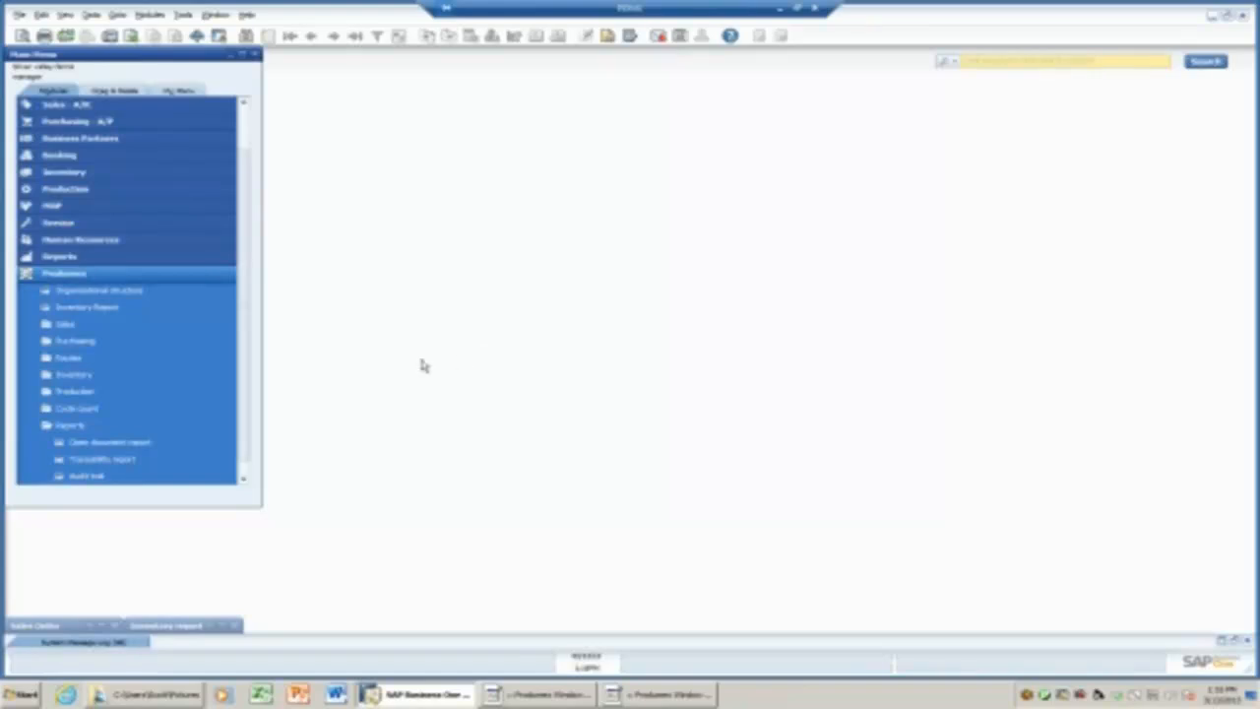
pyautogui.click(237, 625)
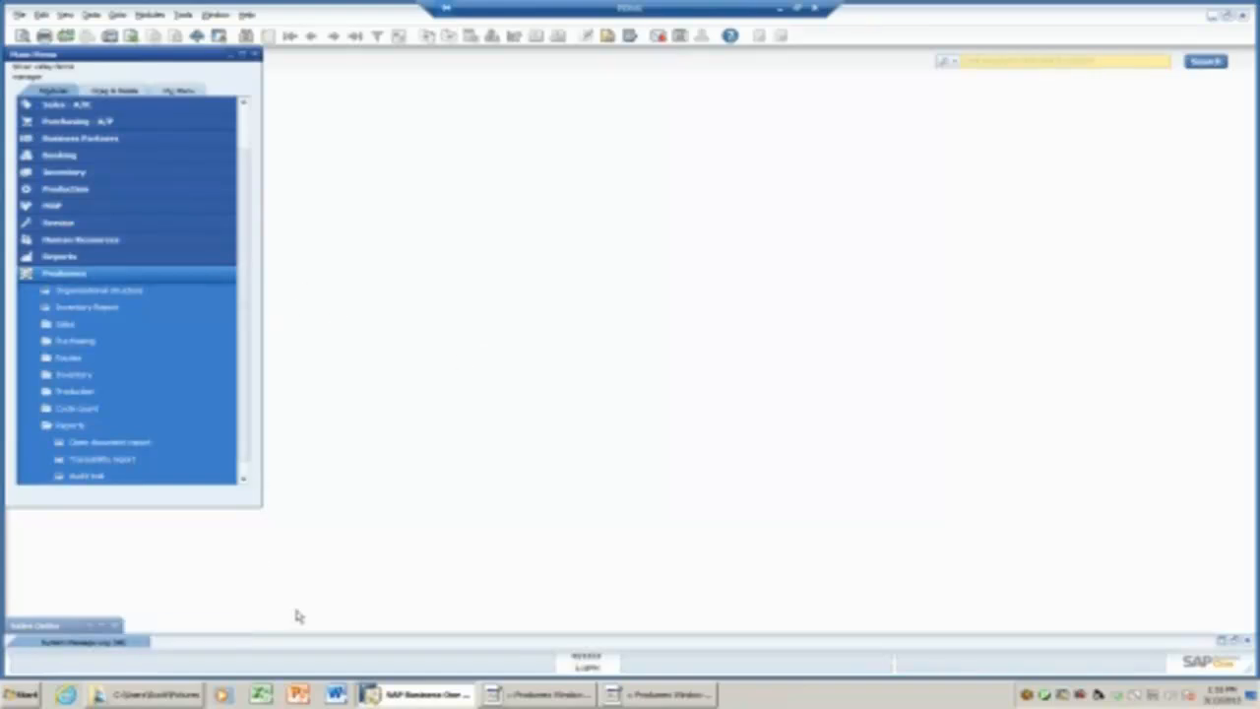
pyautogui.click(115, 625)
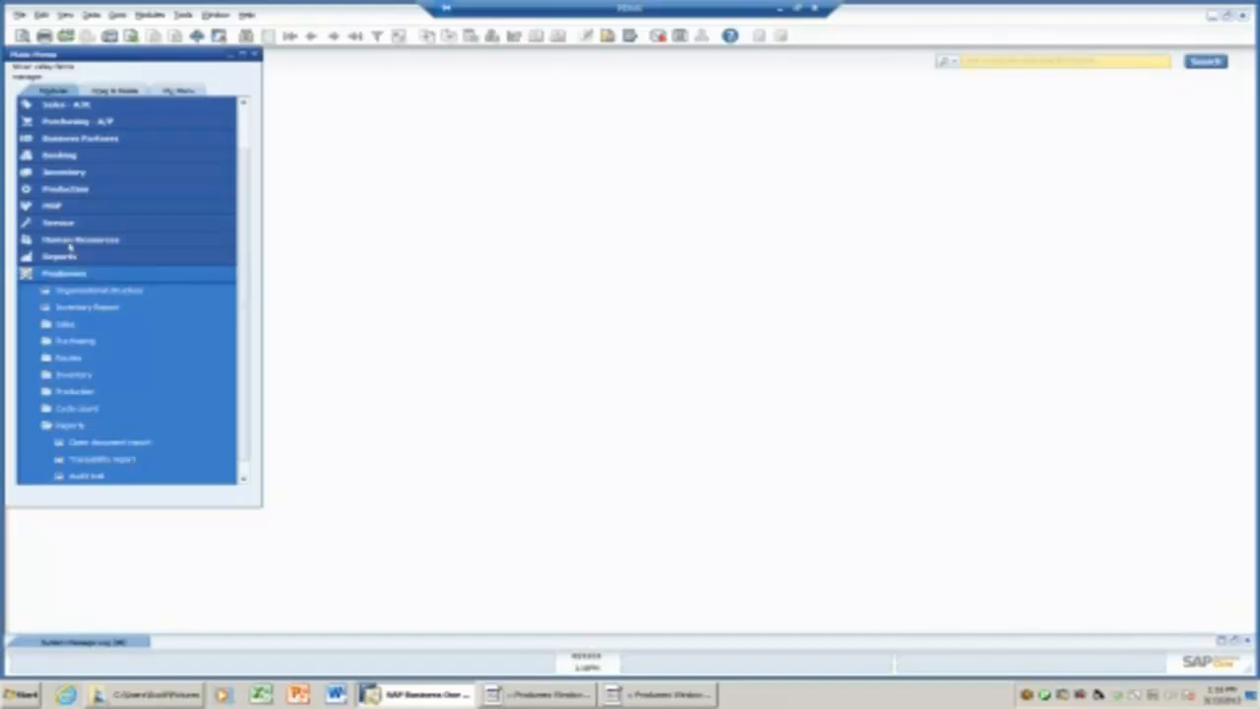
pyautogui.click(76, 192)
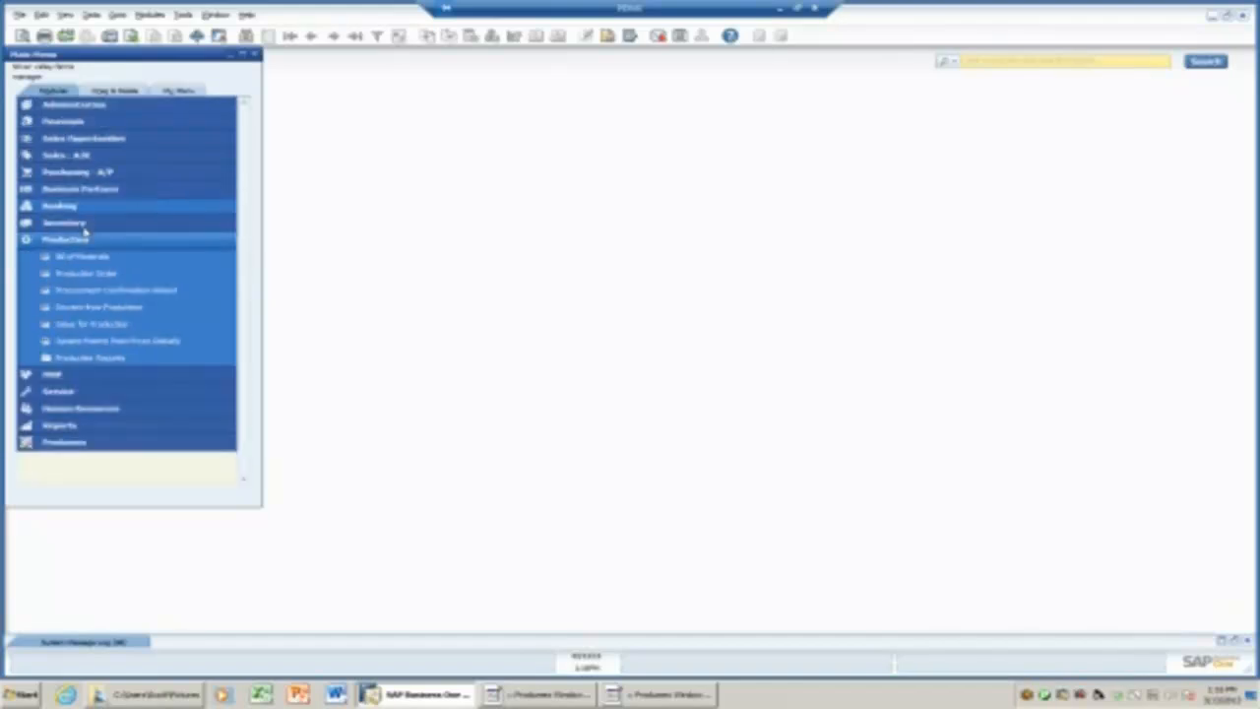
pyautogui.click(87, 271)
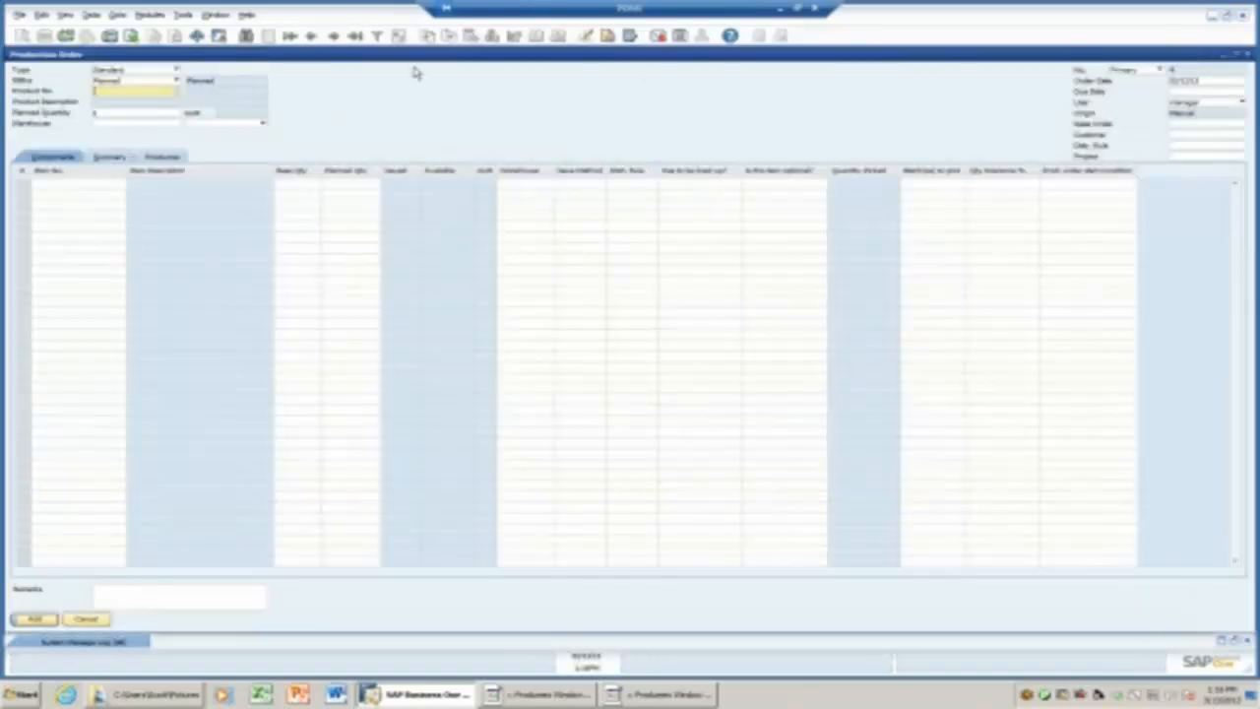
# Load the latest production order, a closed order with three component lines, then close it.
pyautogui.click(357, 37)
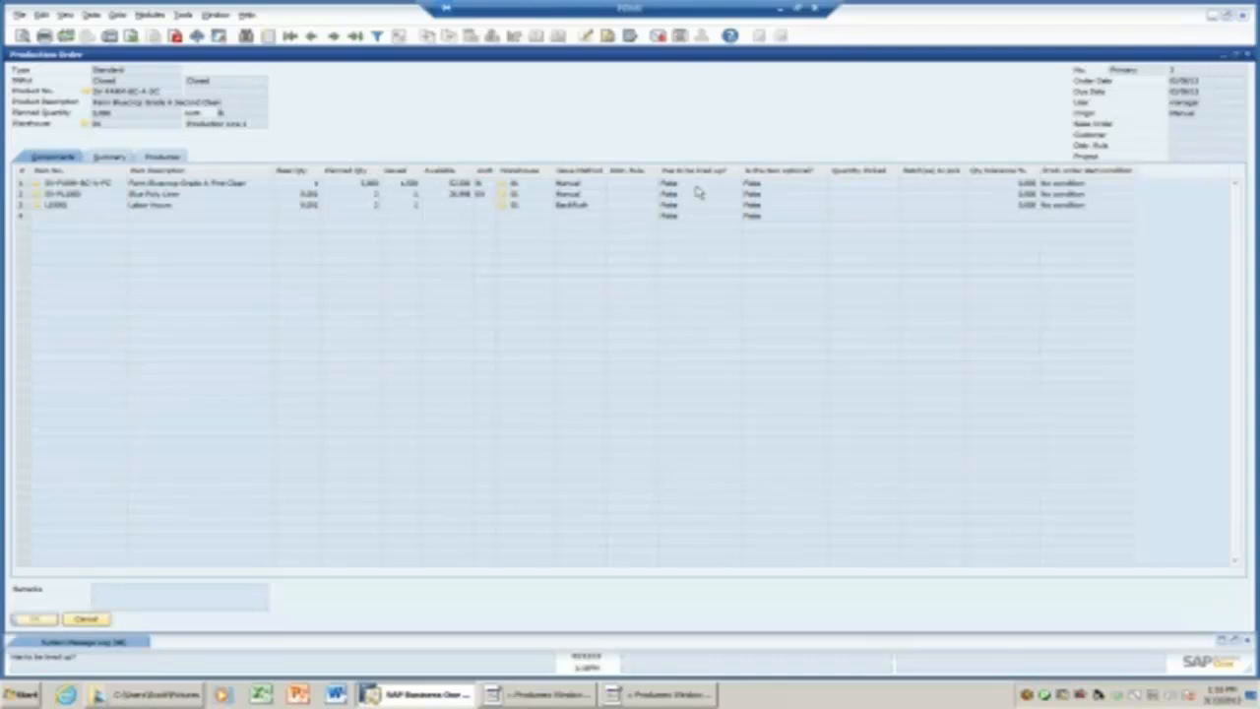
pyautogui.click(1247, 57)
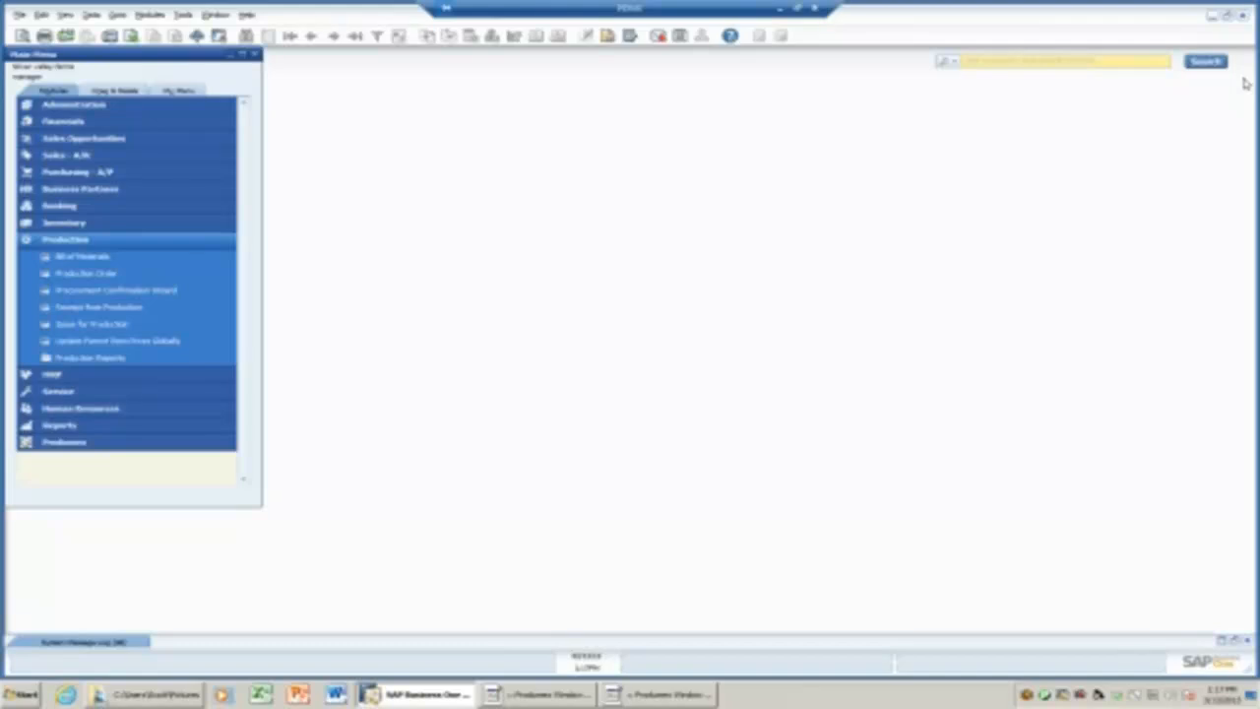
pyautogui.click(79, 241)
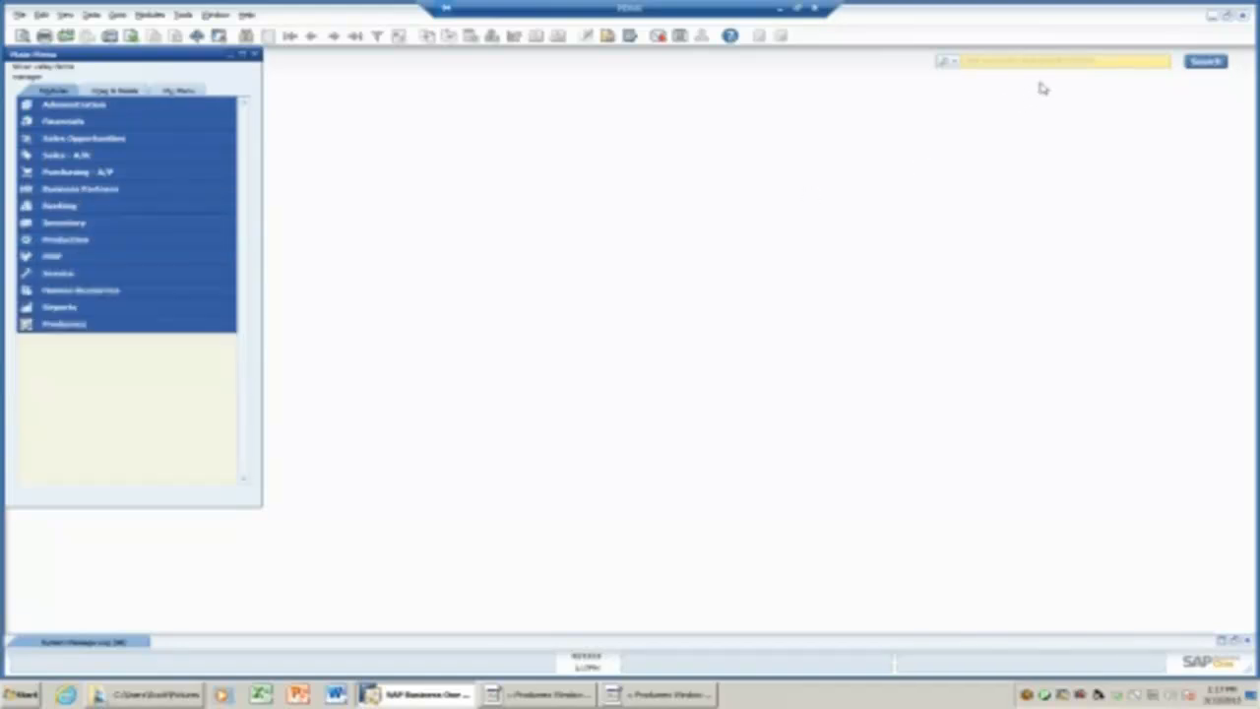
# Open Produmex's Organizational structure and expand the company and Warehouse 1 nodes.
pyautogui.click(90, 325)
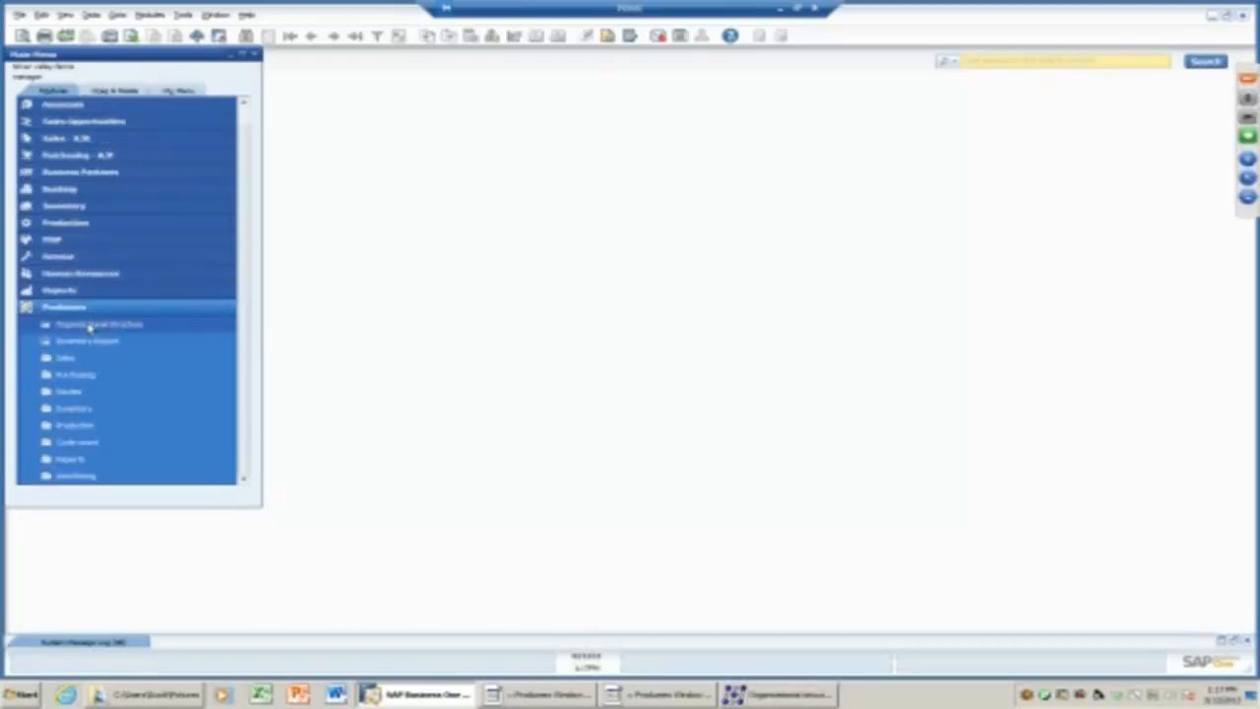
pyautogui.click(783, 694)
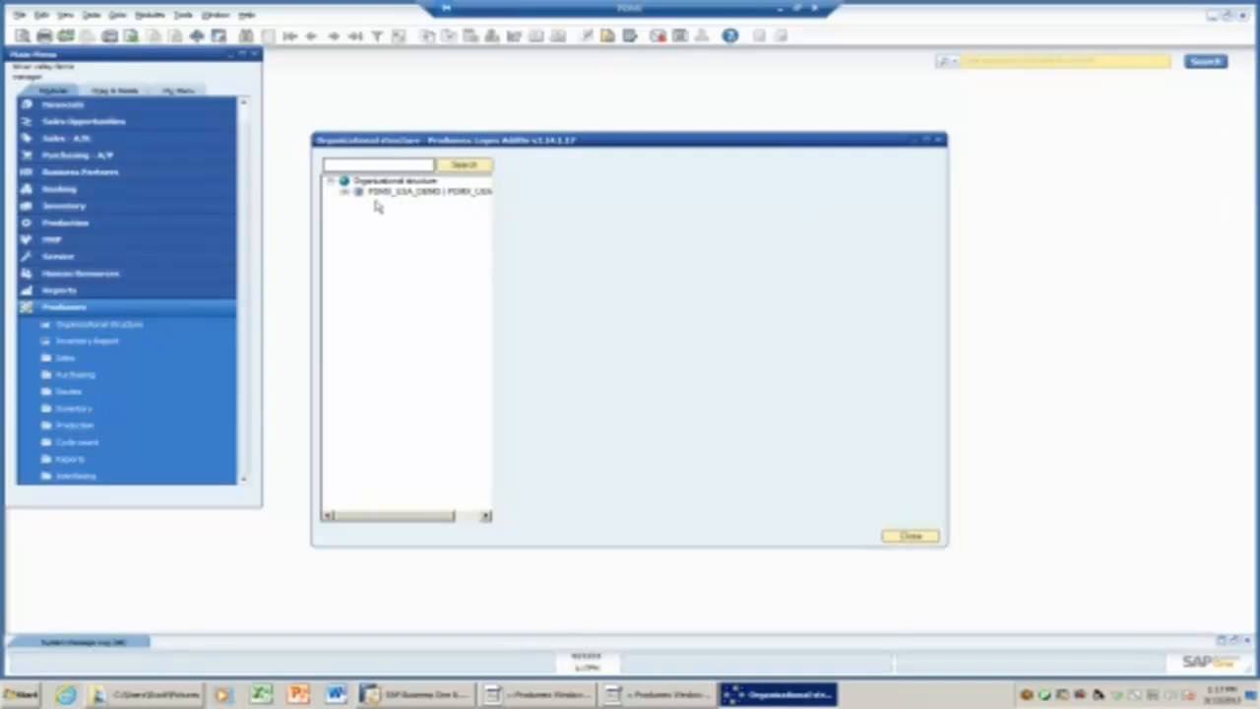
pyautogui.click(345, 191)
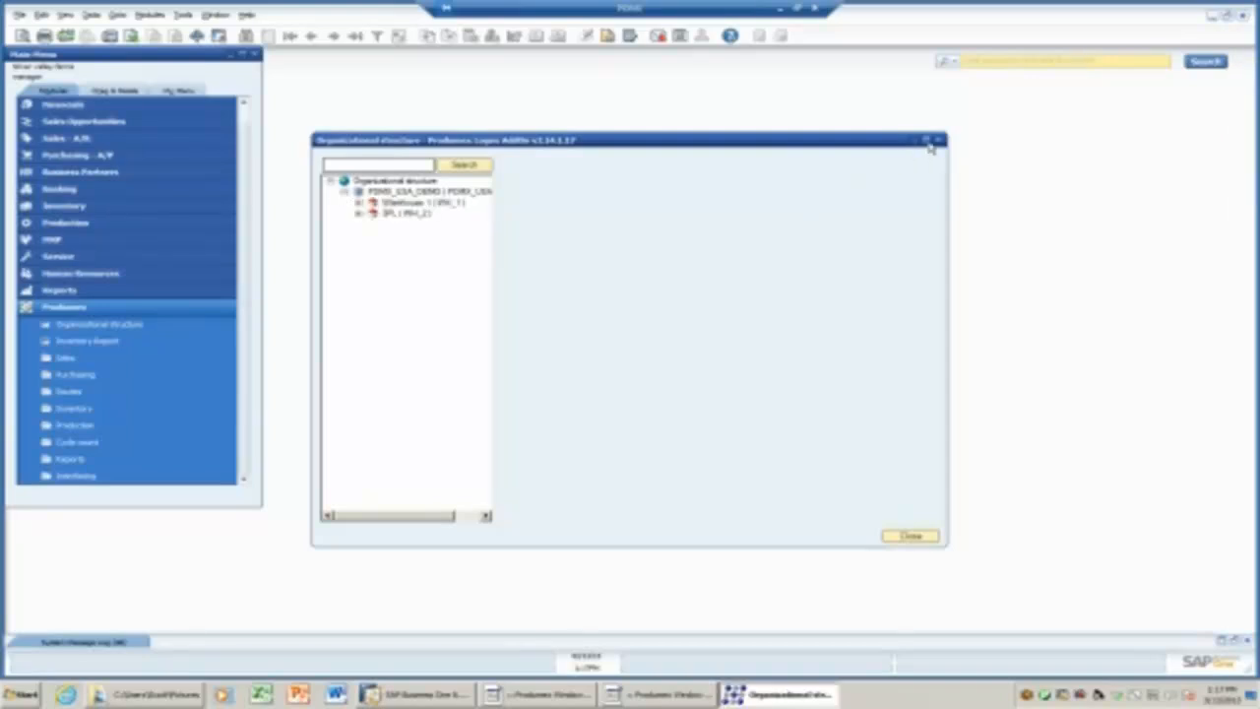
pyautogui.click(926, 141)
pyautogui.click(47, 70)
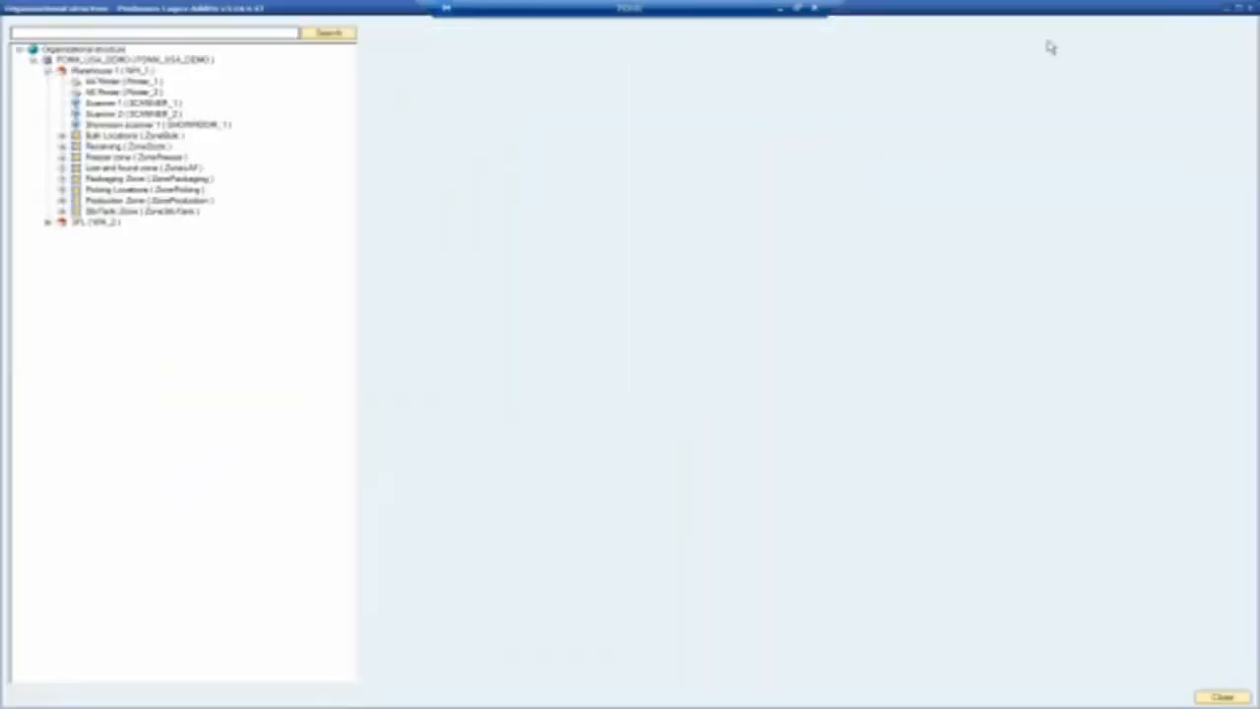
# Expand Bulk Locations (bins B-0001 to B-0016) and Receiving docks, then return to Windows Terminal's packing screen.
pyautogui.click(1238, 8)
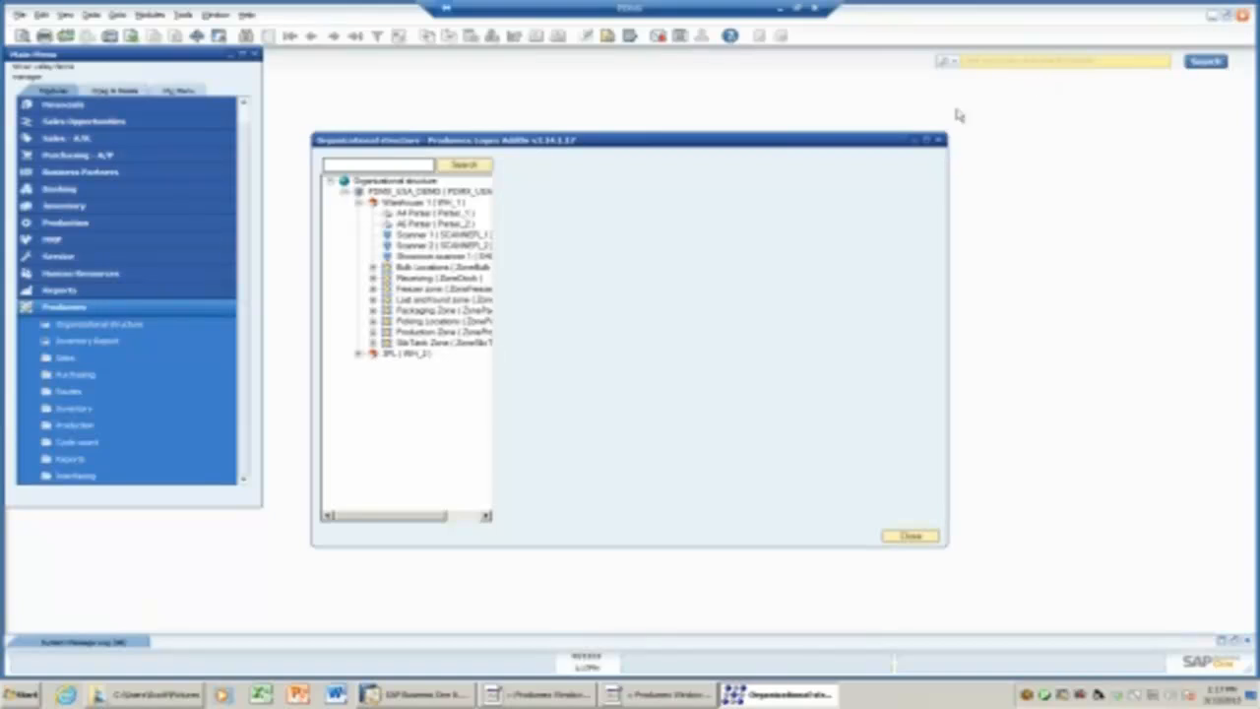
pyautogui.moveTo(630, 141); pyautogui.dragTo(591, 131)
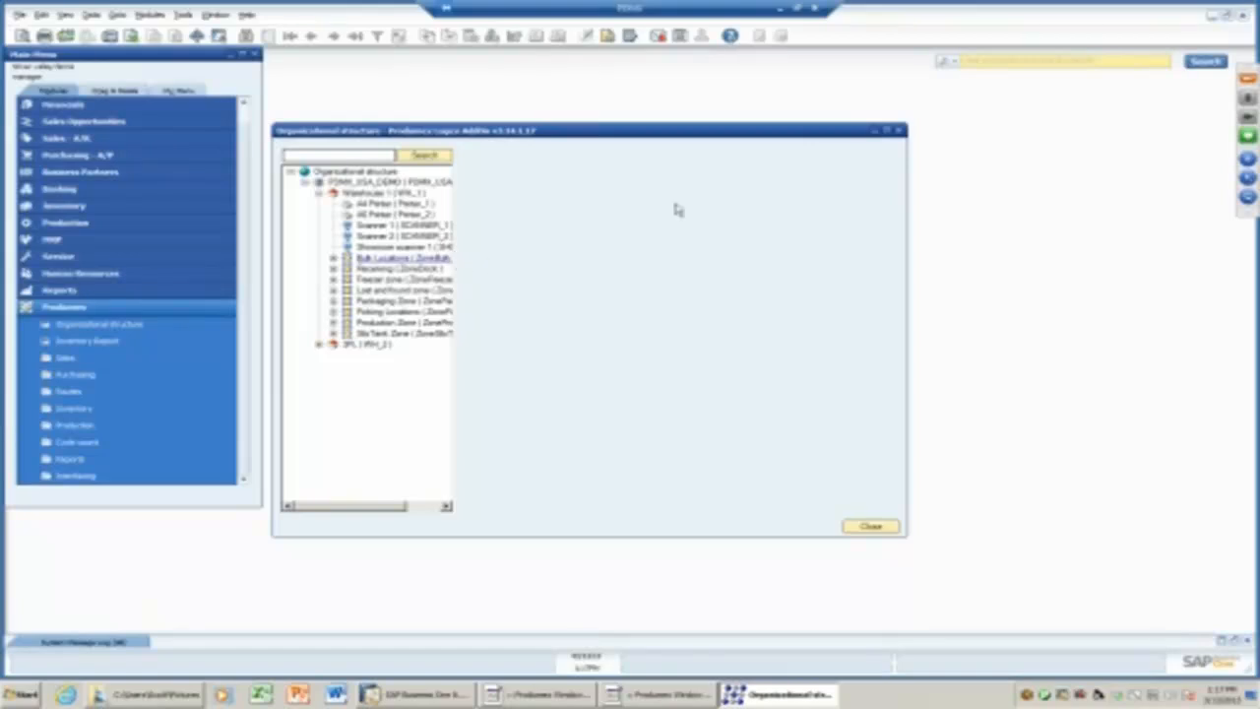
pyautogui.click(887, 129)
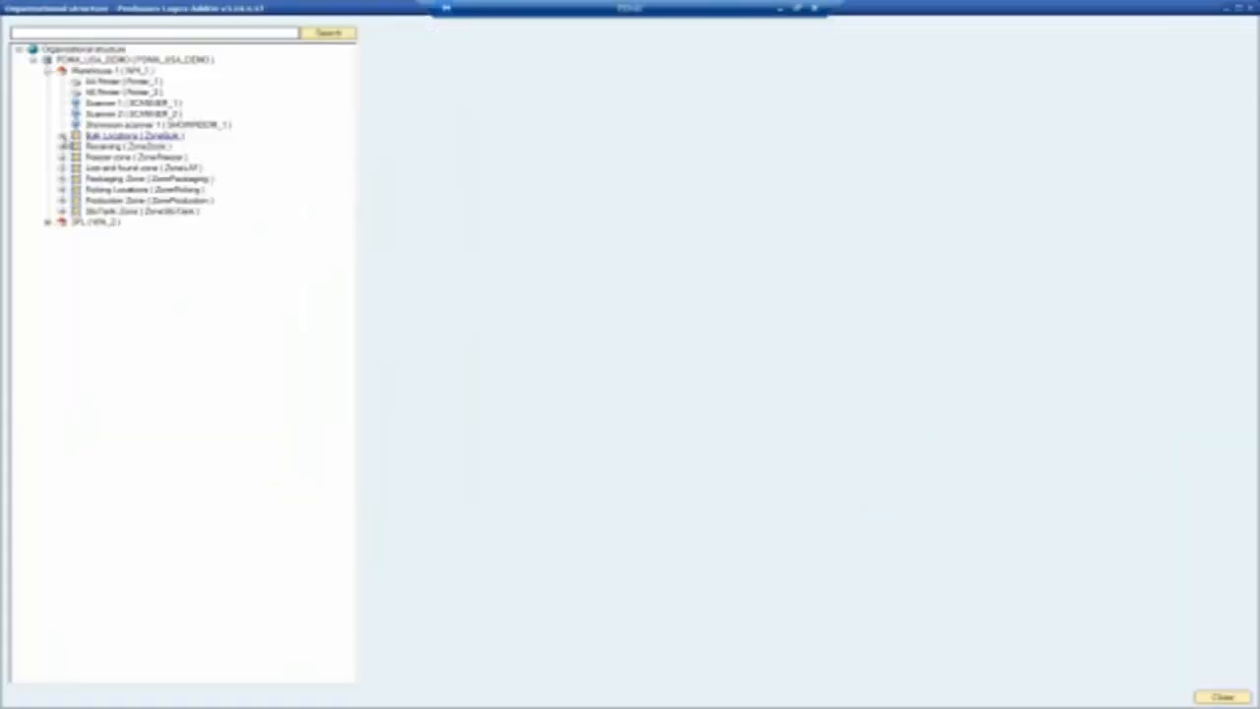
pyautogui.click(62, 136)
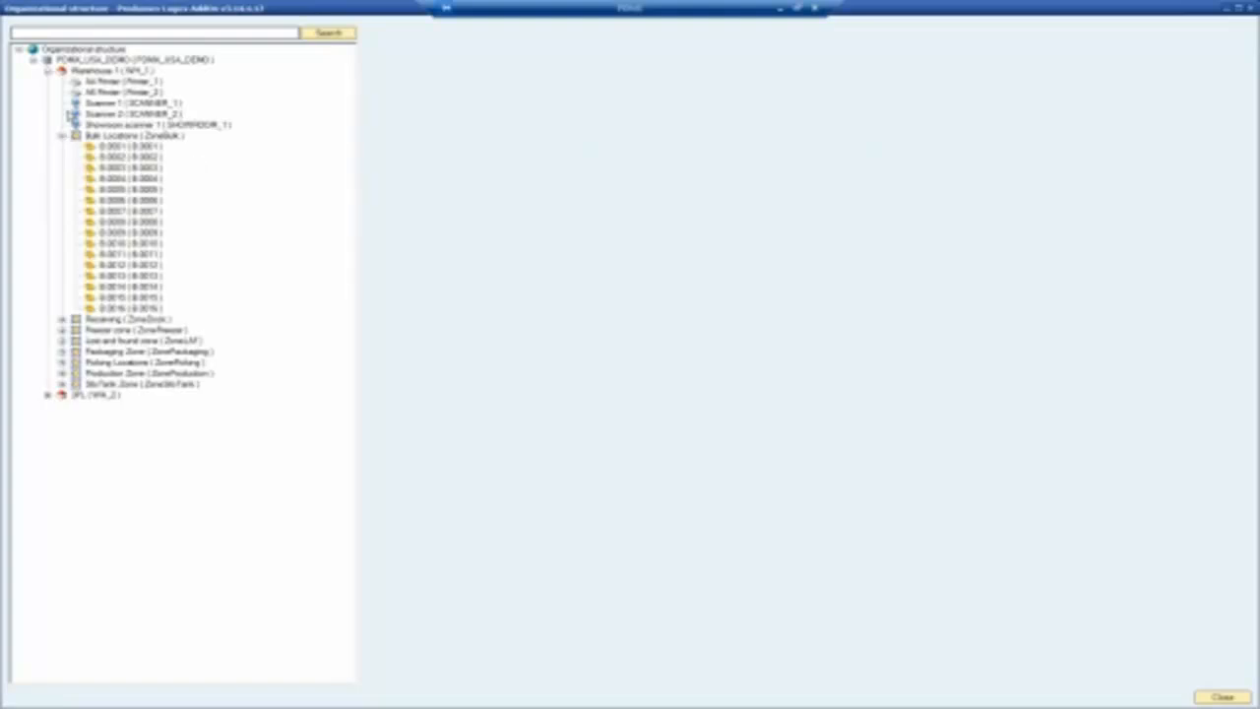
pyautogui.click(62, 319)
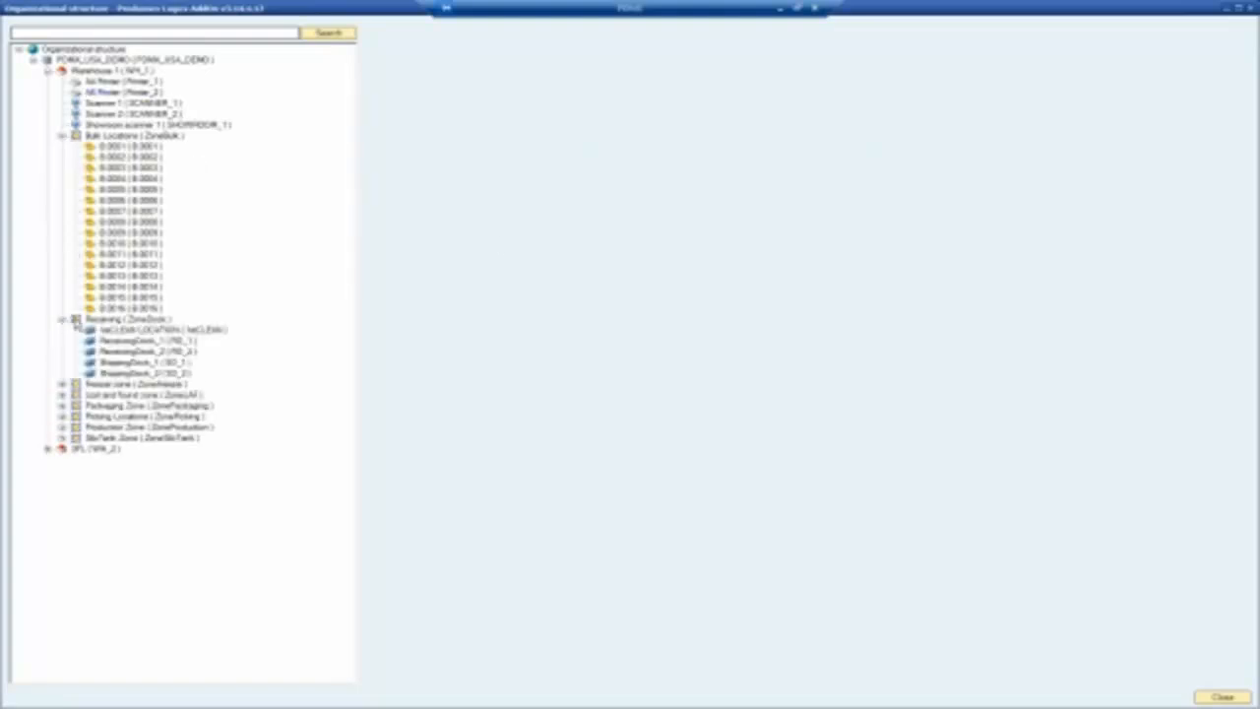
pyautogui.click(1239, 9)
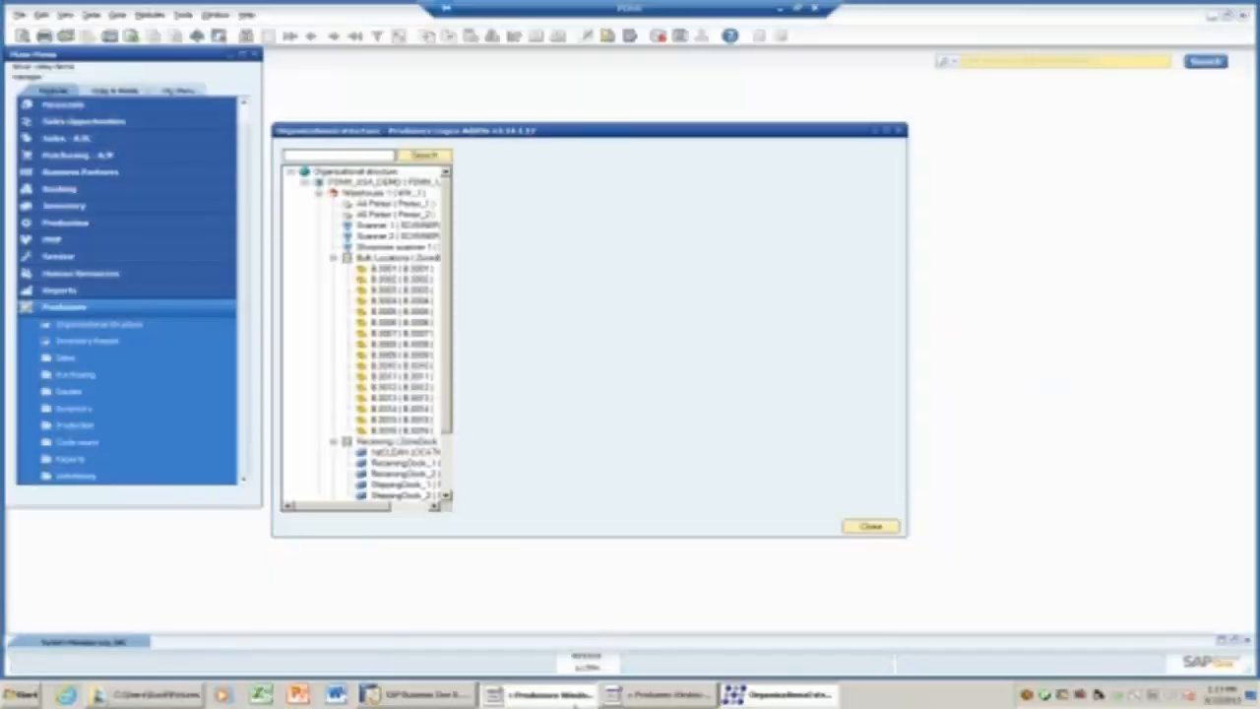
pyautogui.click(539, 694)
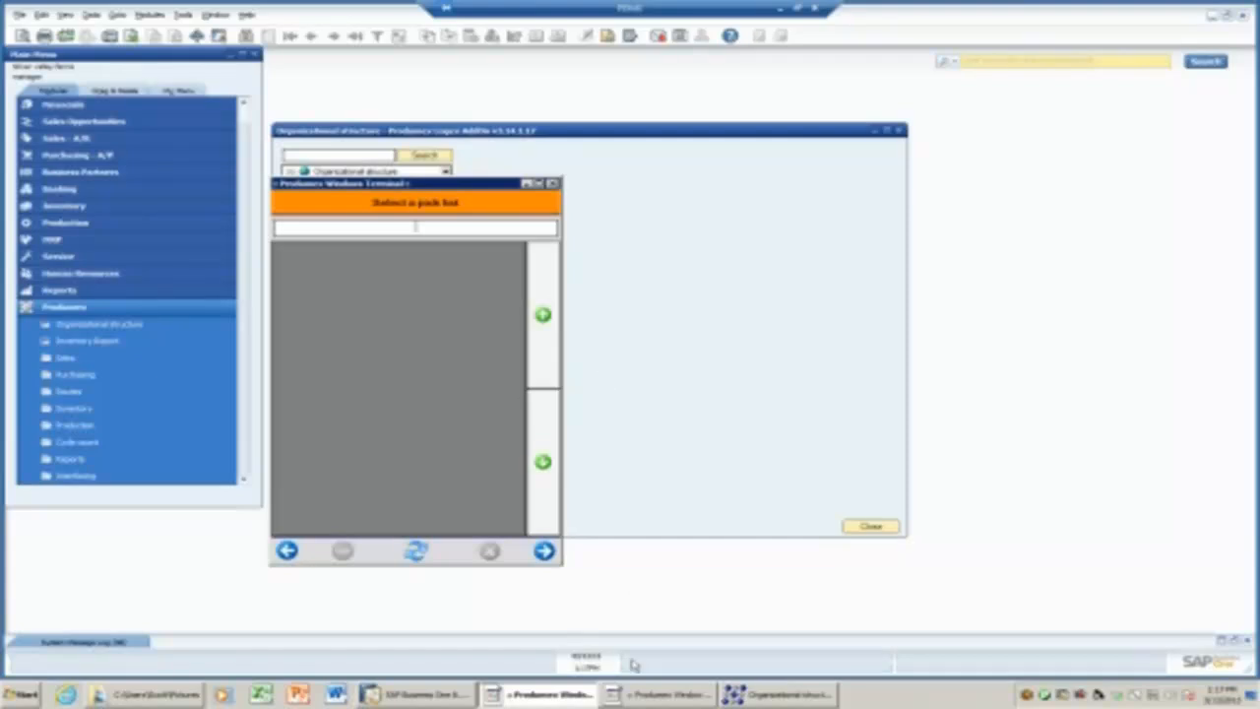
pyautogui.click(653, 696)
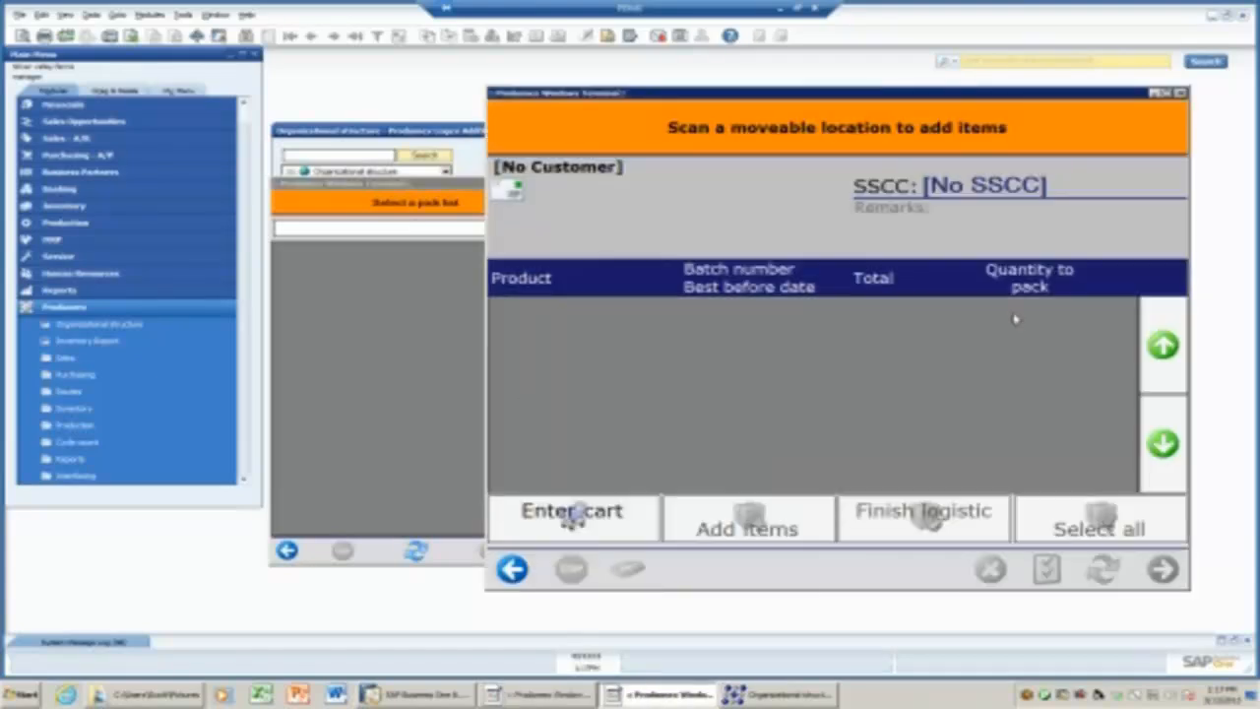